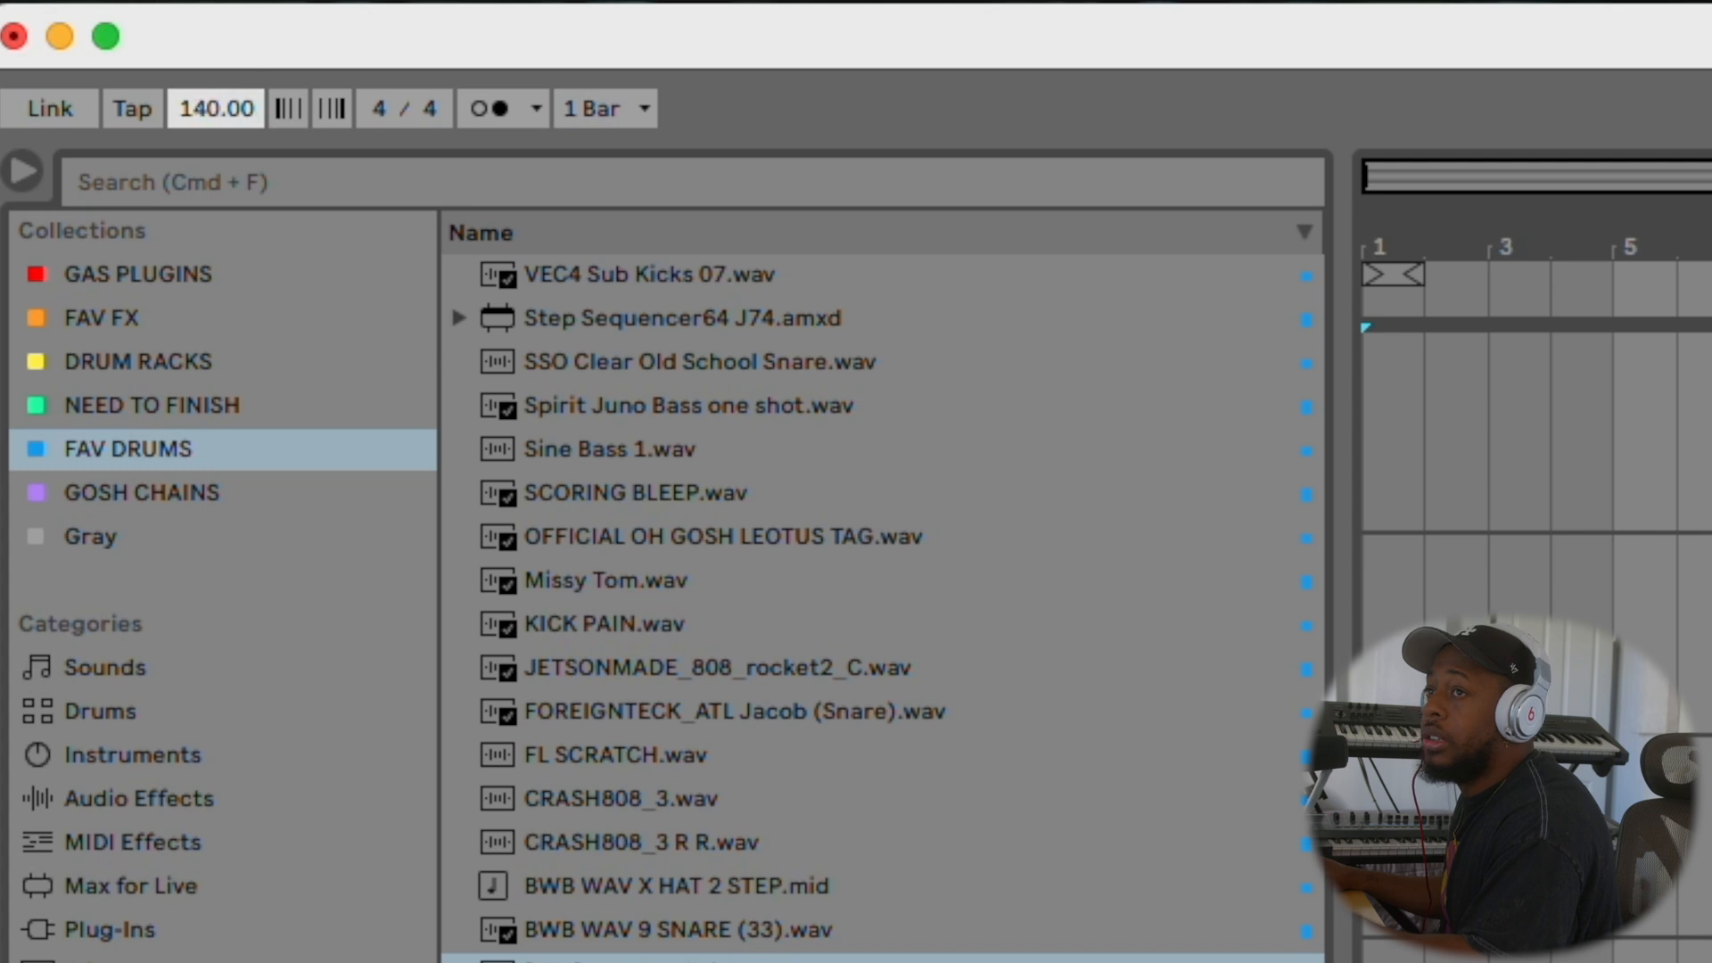
# Set the tempo to 88 BPM and open the HI HAT LOOPS folder of OH GOSH DRUMKIT VOL. 6 within SOUNDS AND KITS.
pyautogui.moveTo(216, 109); pyautogui.dragTo(216, 161)
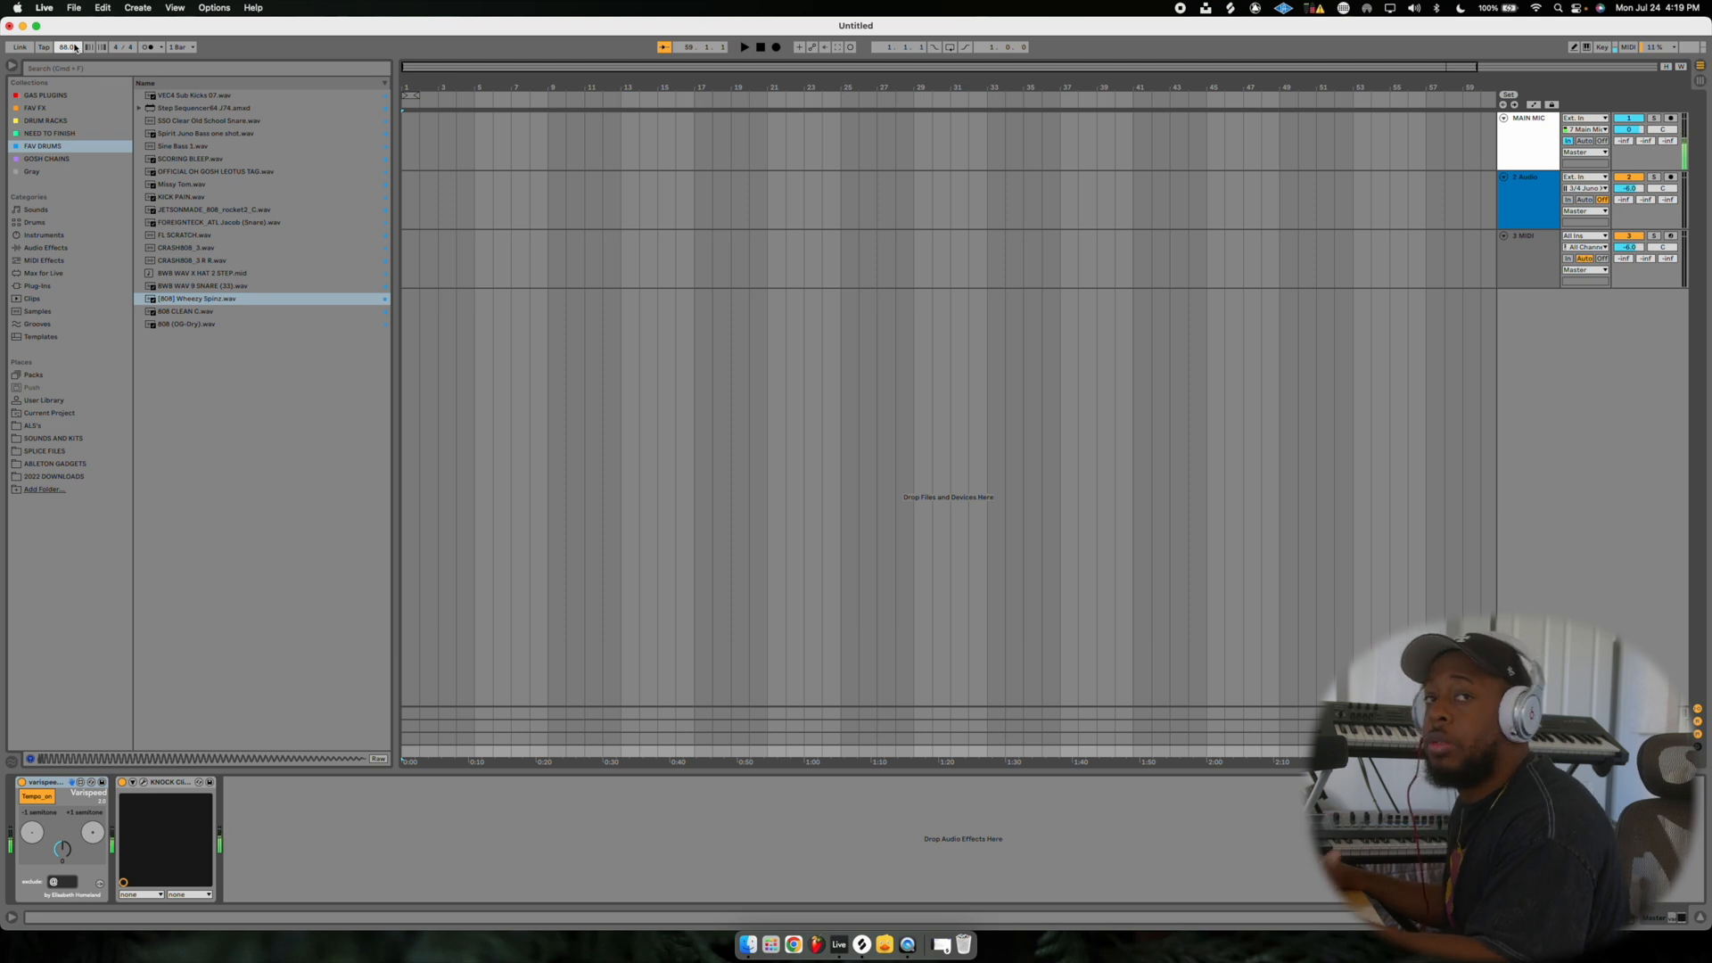
pyautogui.click(53, 437)
pyautogui.click(194, 235)
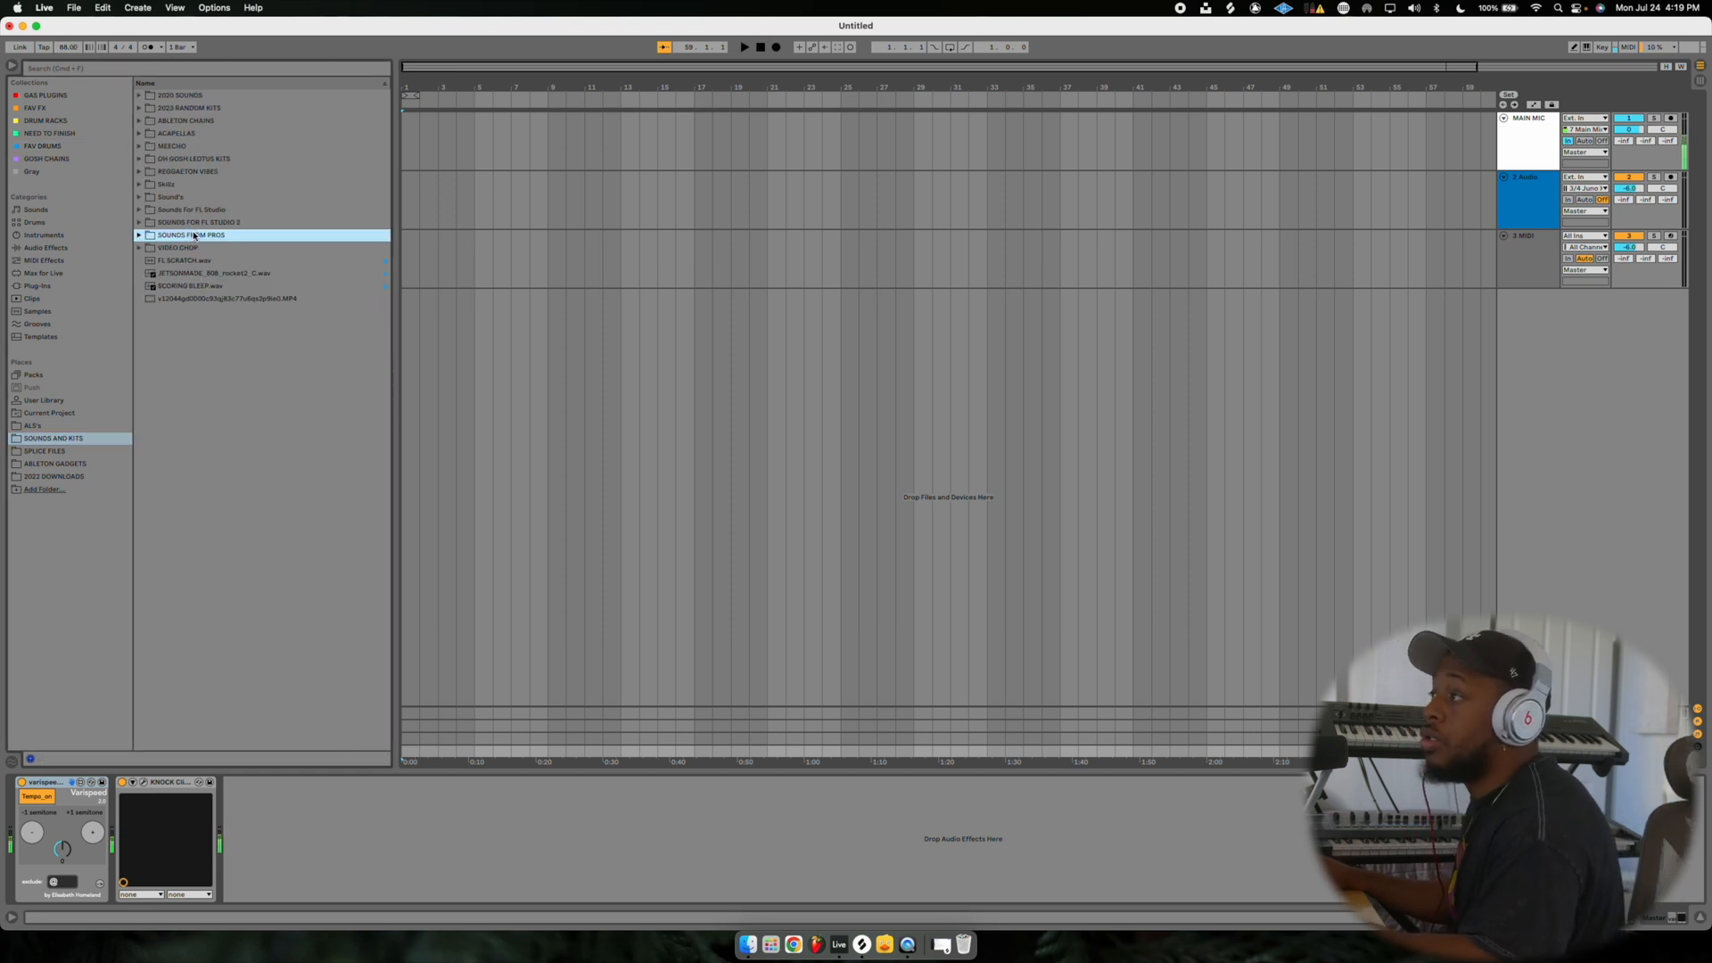
pyautogui.doubleClick(194, 236)
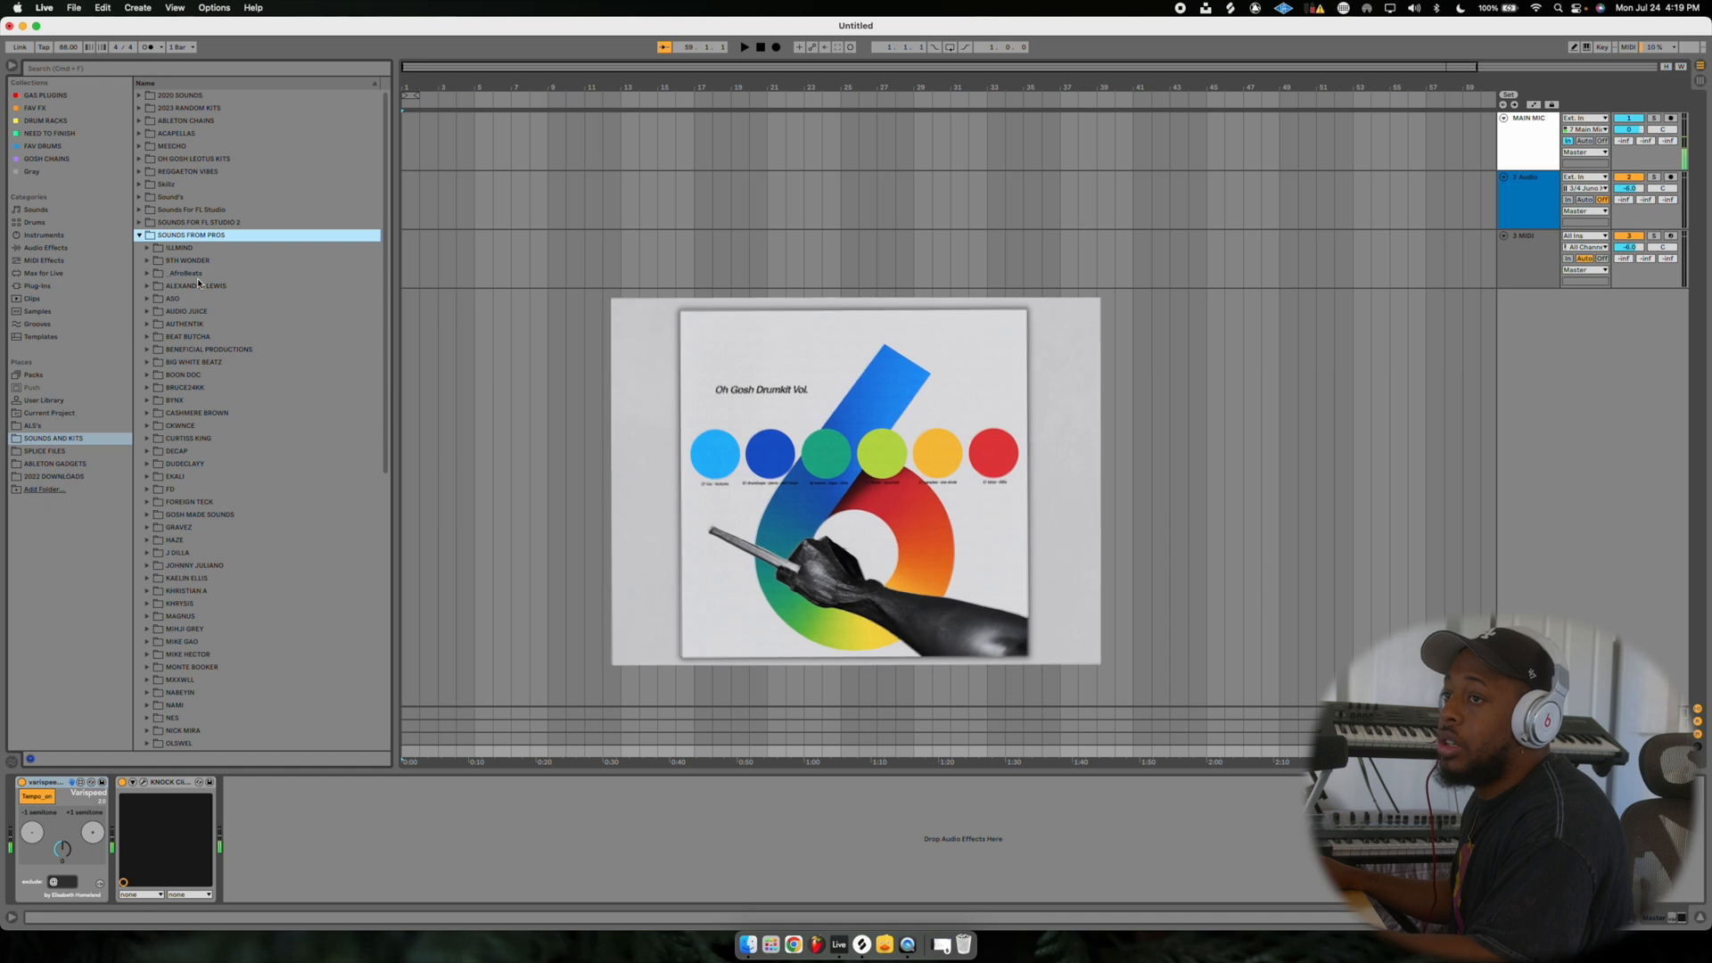
pyautogui.doubleClick(189, 107)
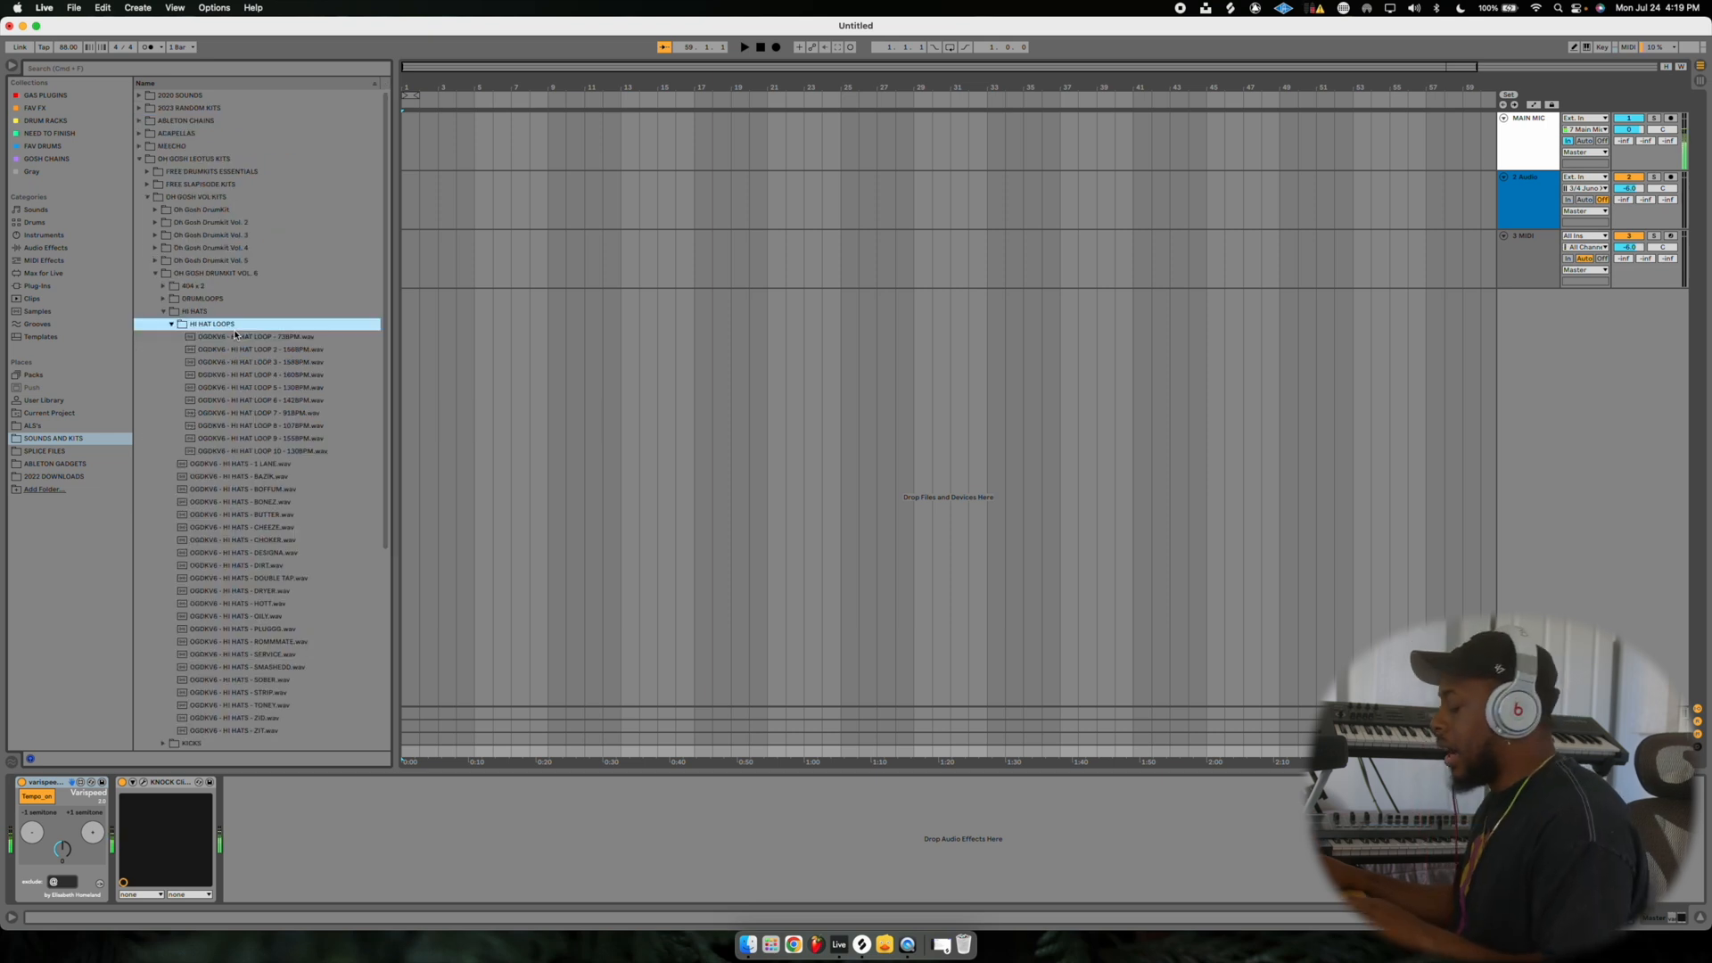
# Add HI HAT LOOP 10 - 130BPM on a new track, repeat its first half bar to fill two bars, and play it.
pyautogui.press('Down')
pyautogui.press('Down')
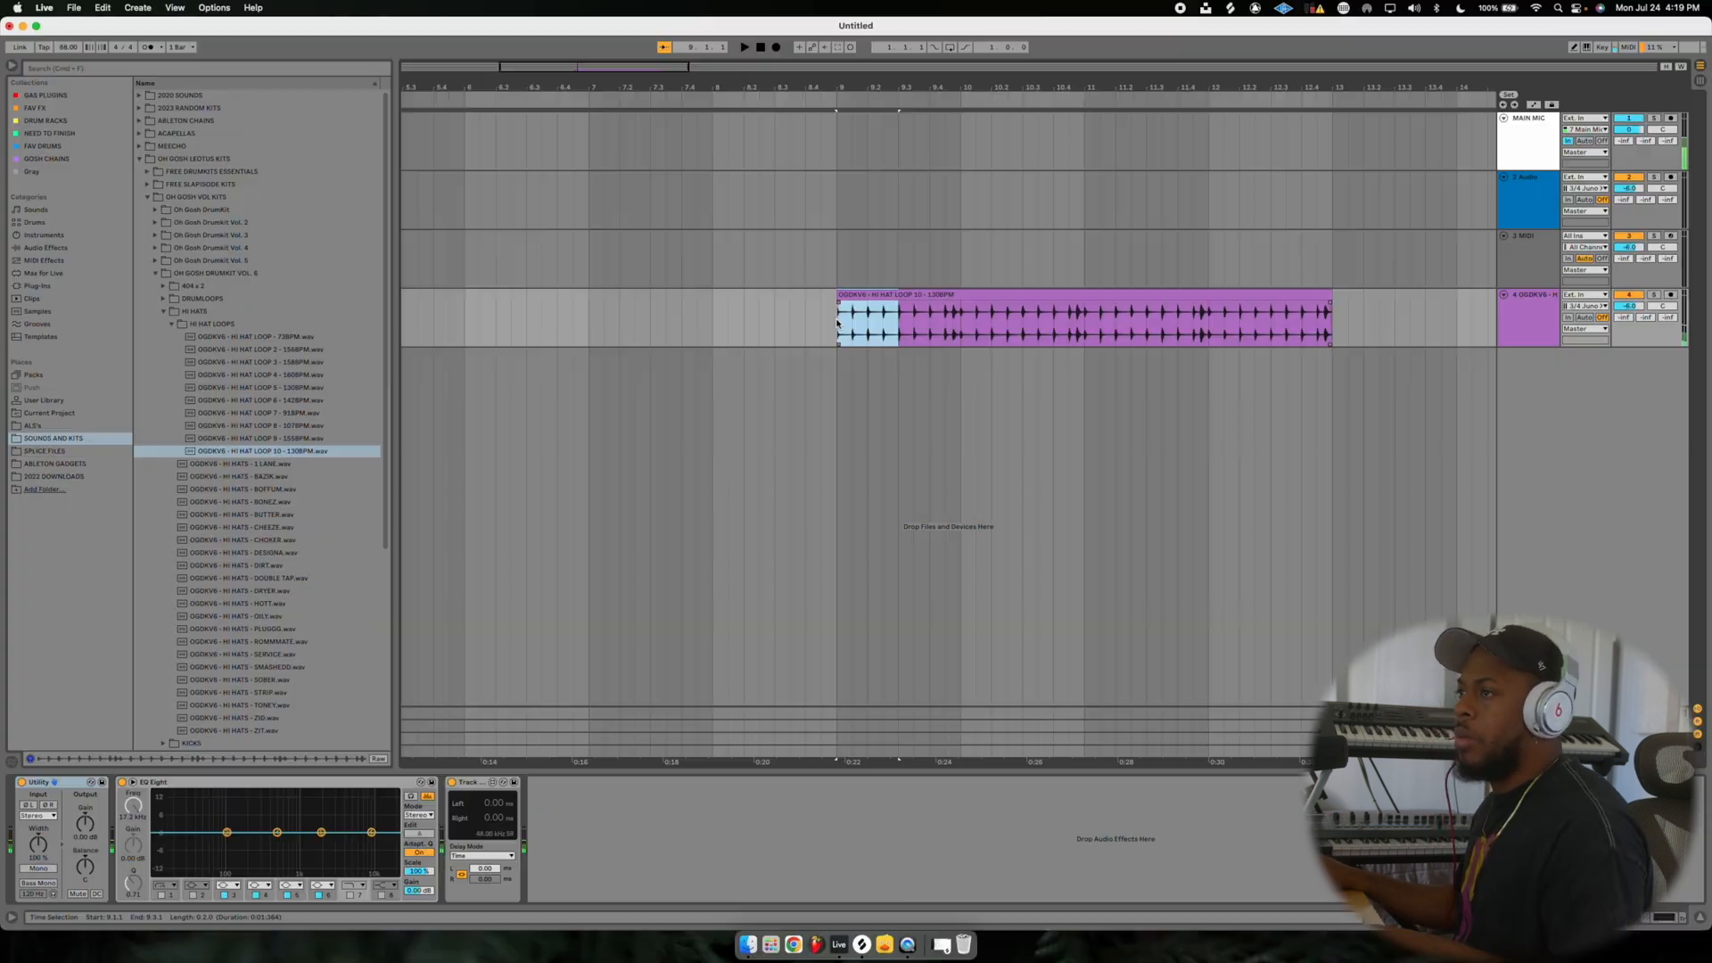
pyautogui.press('super+d')
pyautogui.press('super+d')
pyautogui.press('super+d')
pyautogui.moveTo(838, 323)
pyautogui.mouseDown()
pyautogui.moveTo(1093, 313)
pyautogui.moveTo(836, 317)
pyautogui.mouseUp()
pyautogui.click(1113, 295)
pyautogui.press('Delete')
pyautogui.press('space')
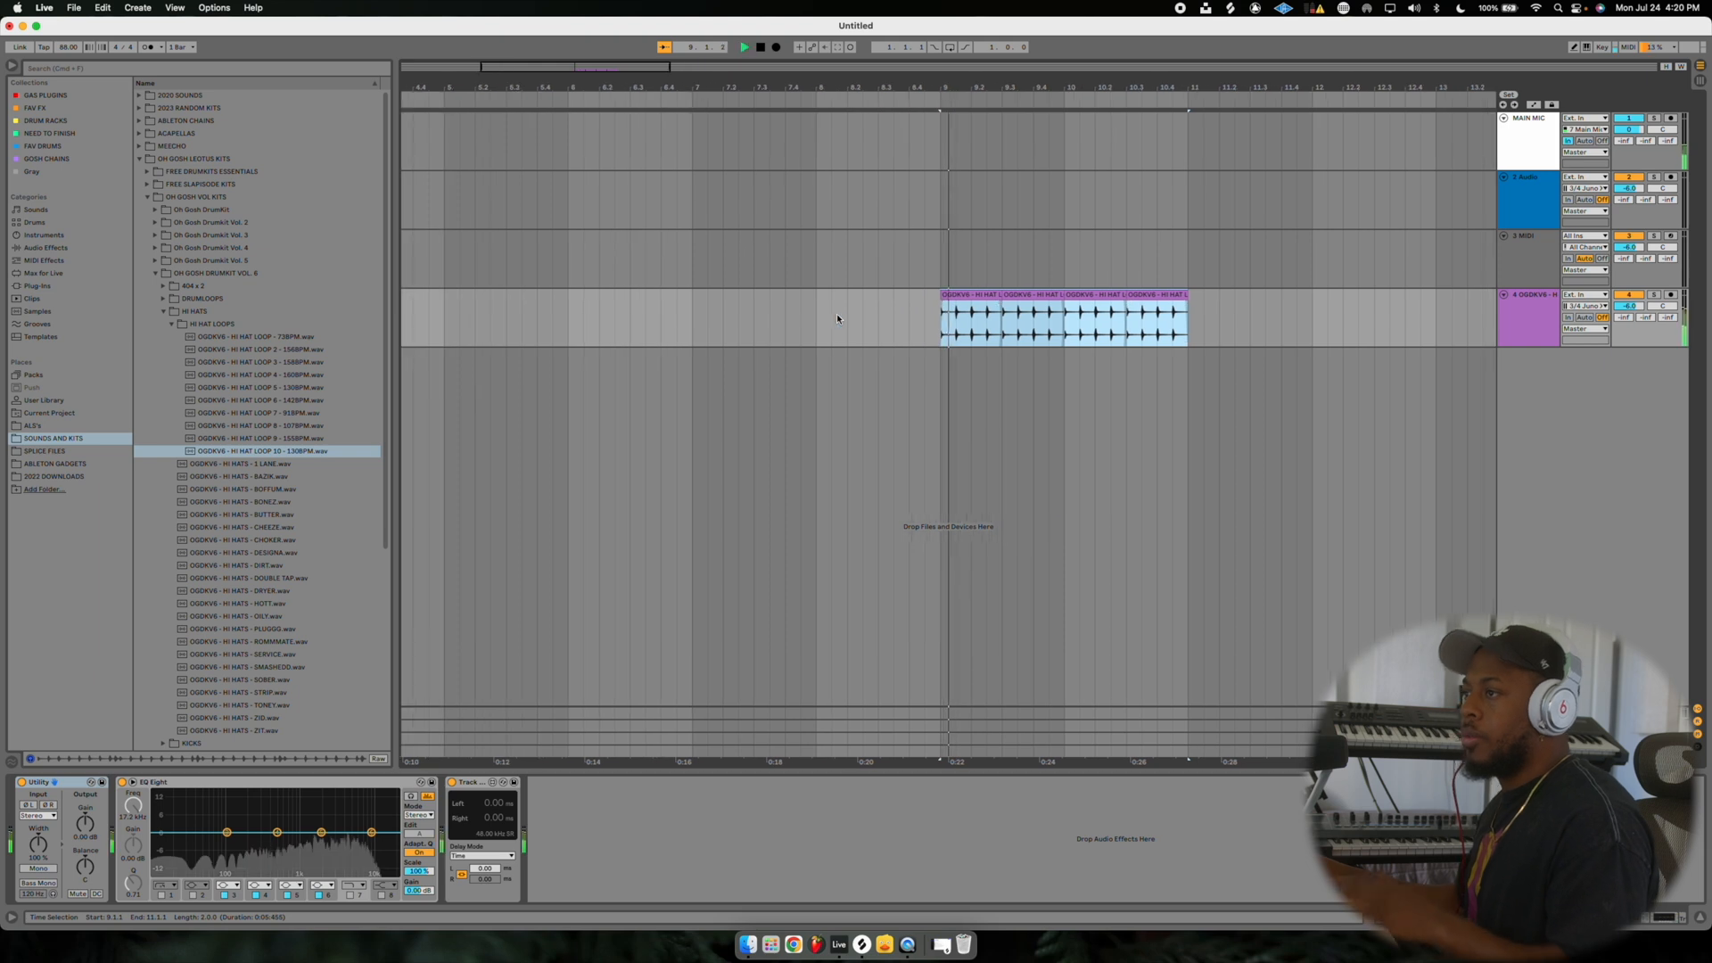
# Open the drum kit's KICKS folder and place OGDKV6 - KICK - OLDD.wav on a new track at the start of the hi-hat loop.
pyautogui.click(193, 325)
pyautogui.press('space')
pyautogui.click(201, 327)
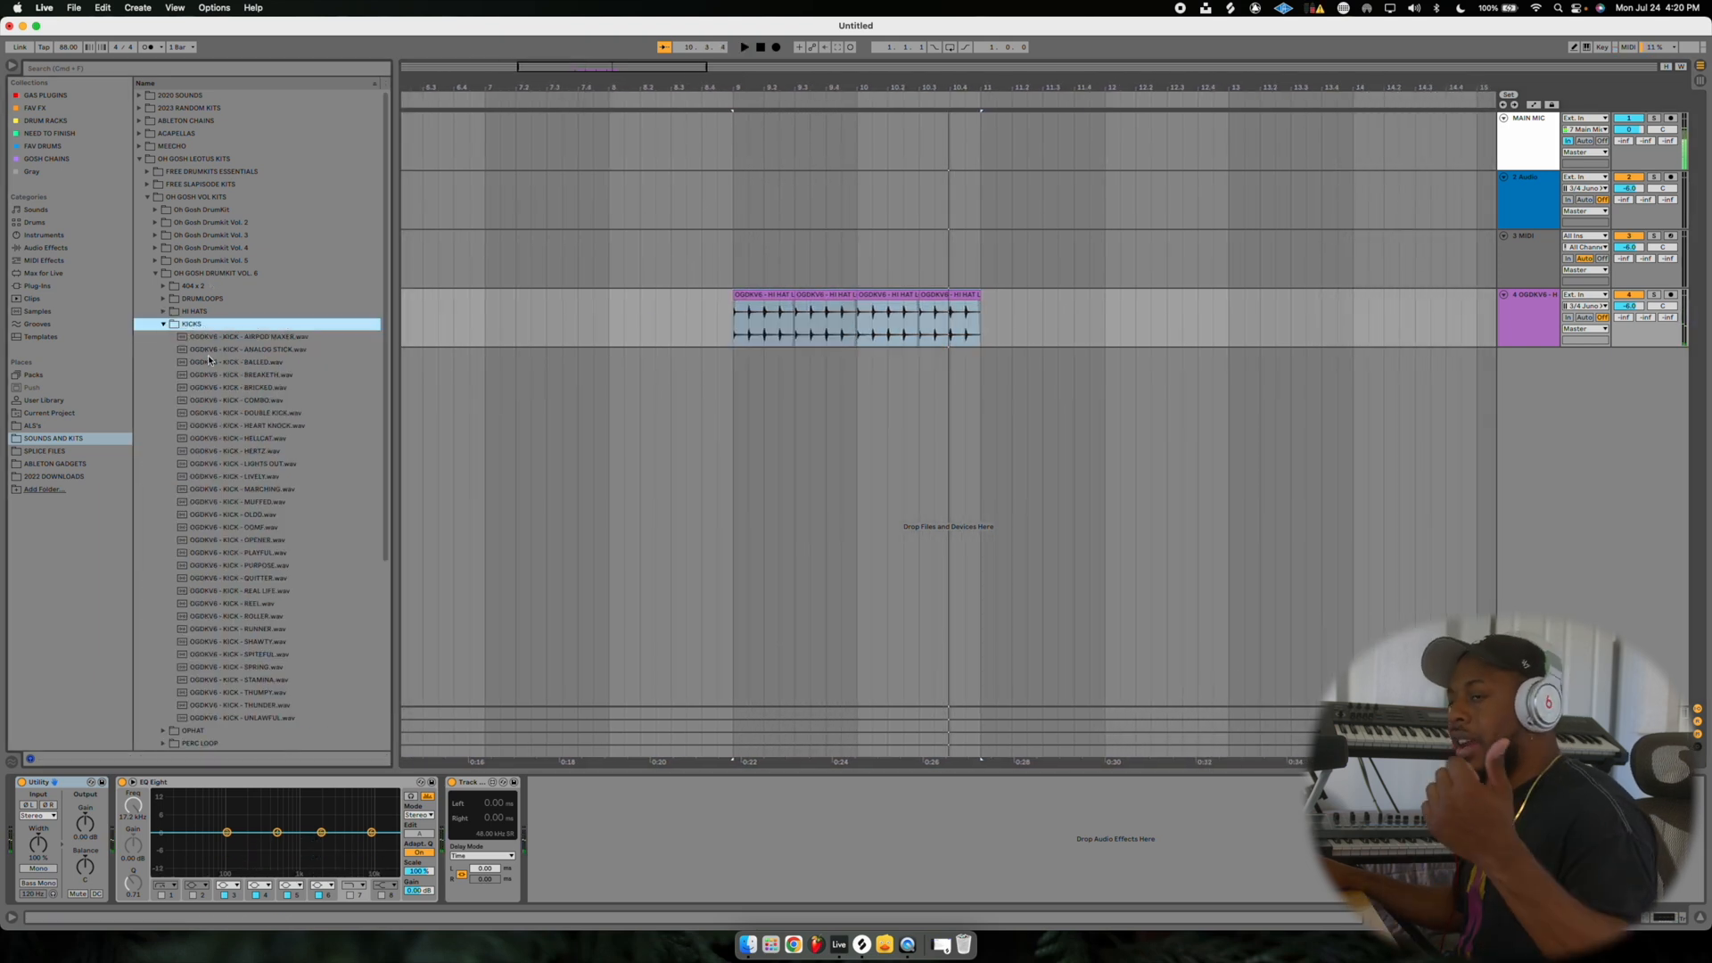
pyautogui.click(256, 514)
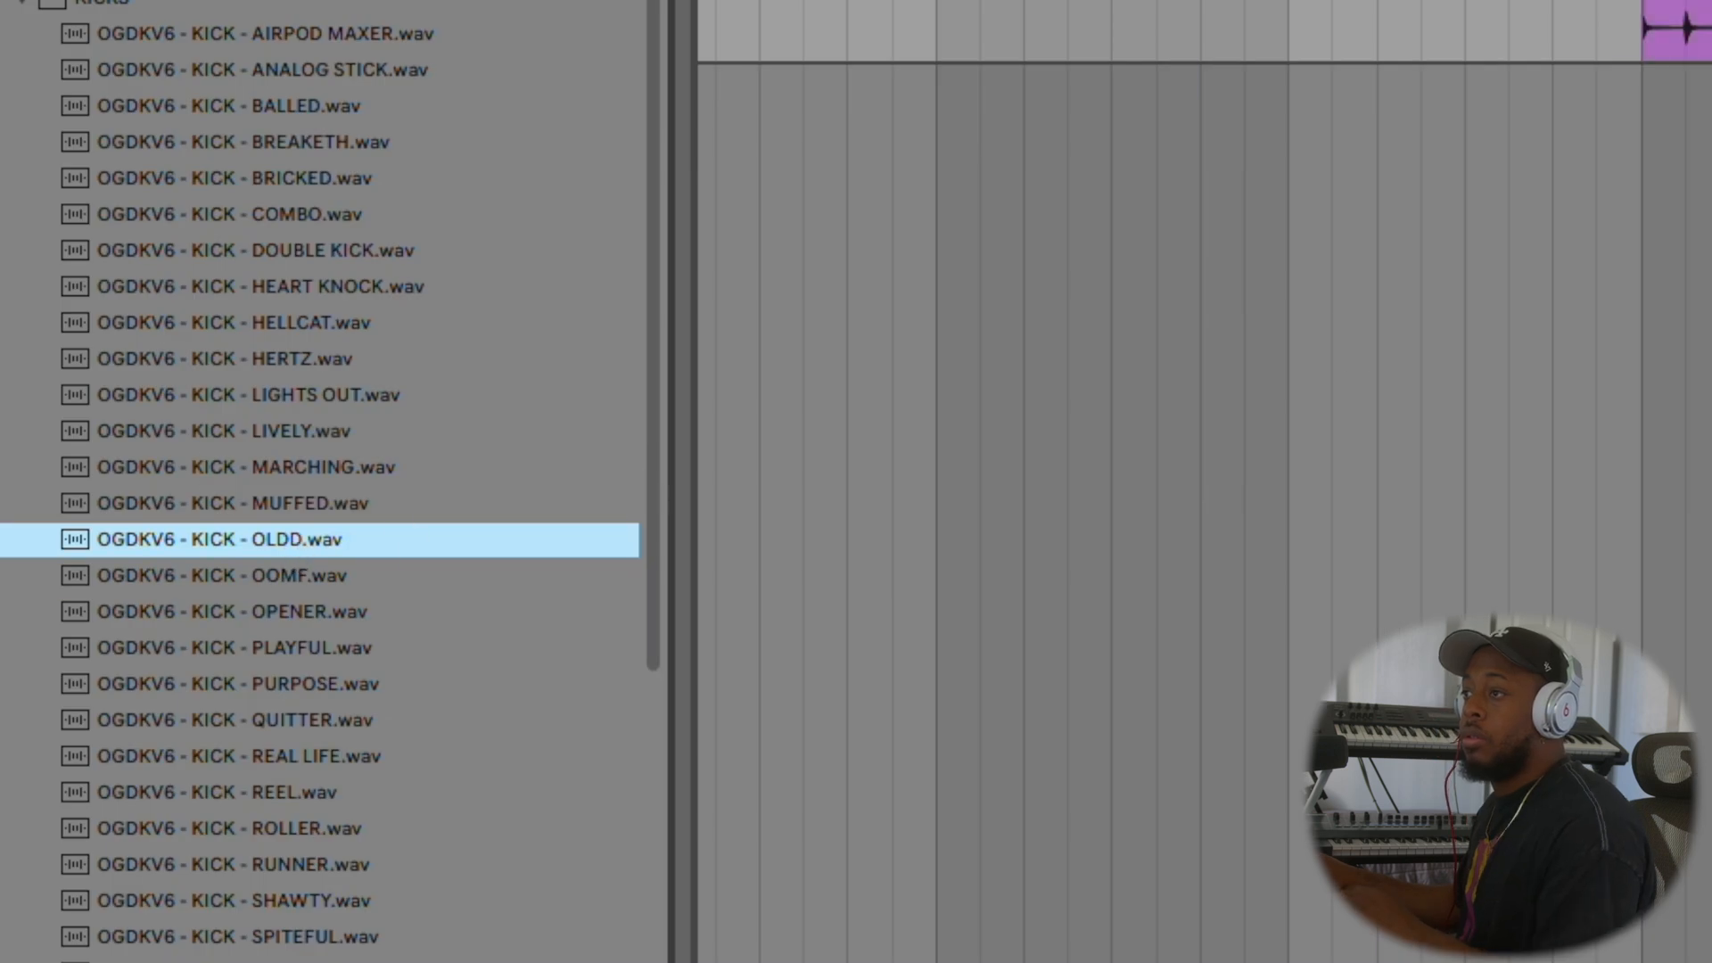
pyautogui.moveTo(267, 540); pyautogui.dragTo(1661, 135)
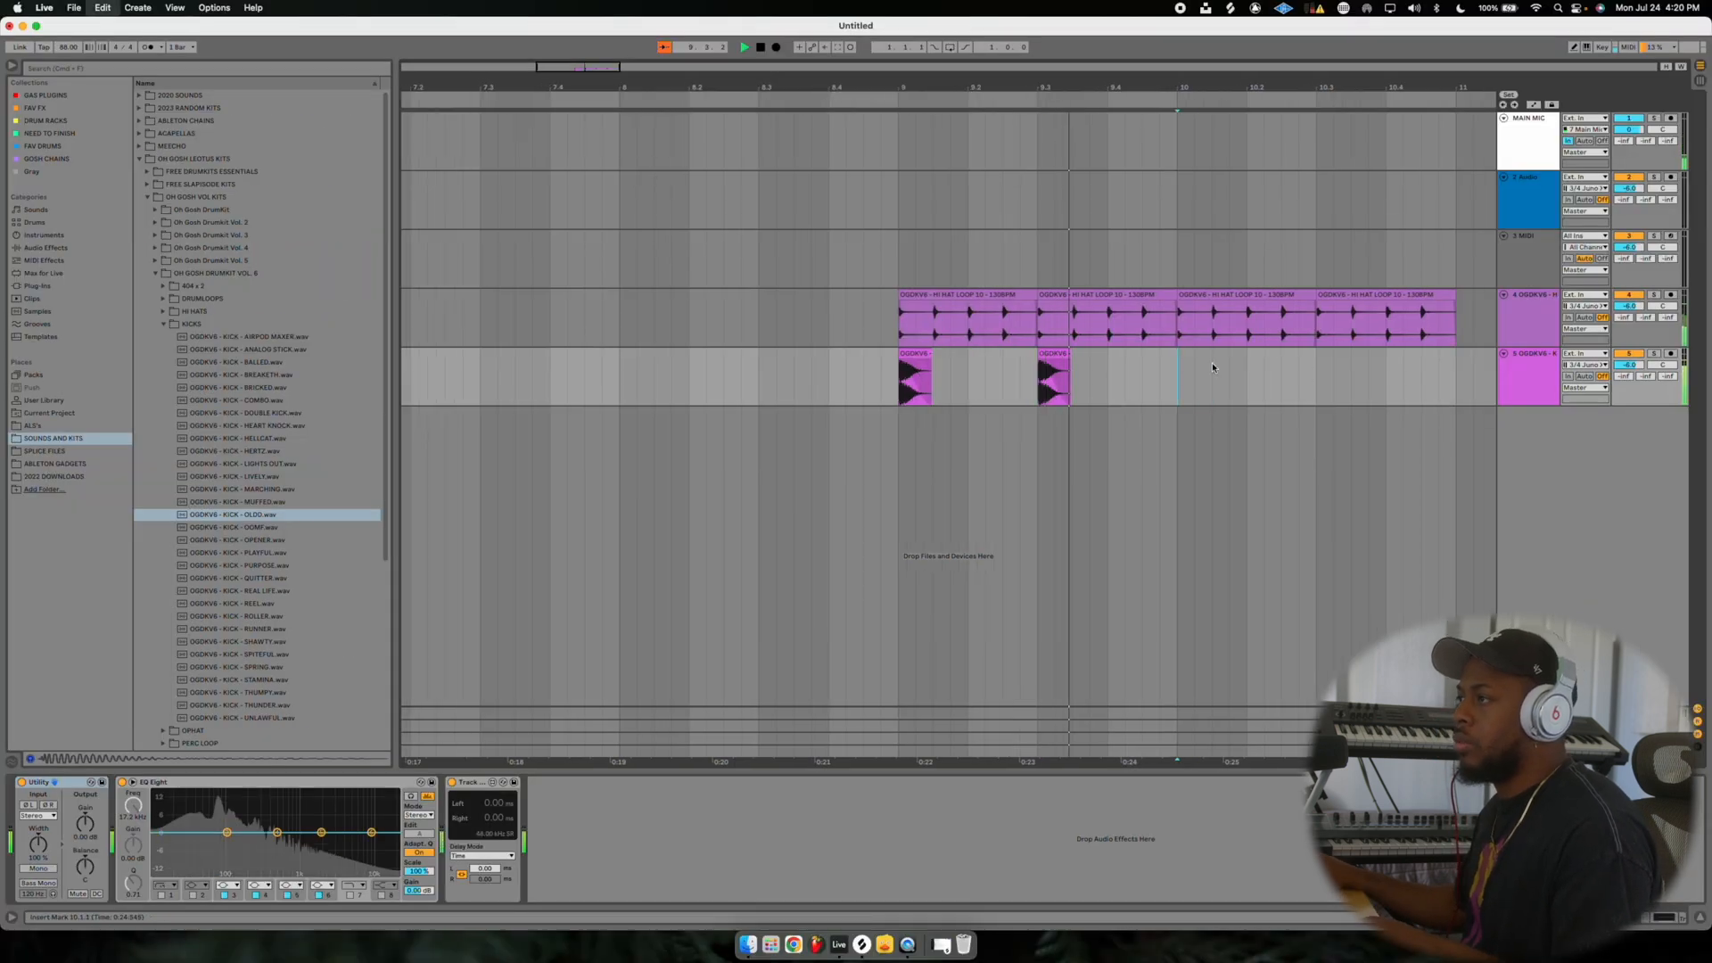
# Paste the kick clip at bar 10 and at 10.3 on the kick track.
pyautogui.click(1180, 365)
pyautogui.press('super+v')
pyautogui.click(1318, 368)
pyautogui.press('super+v')
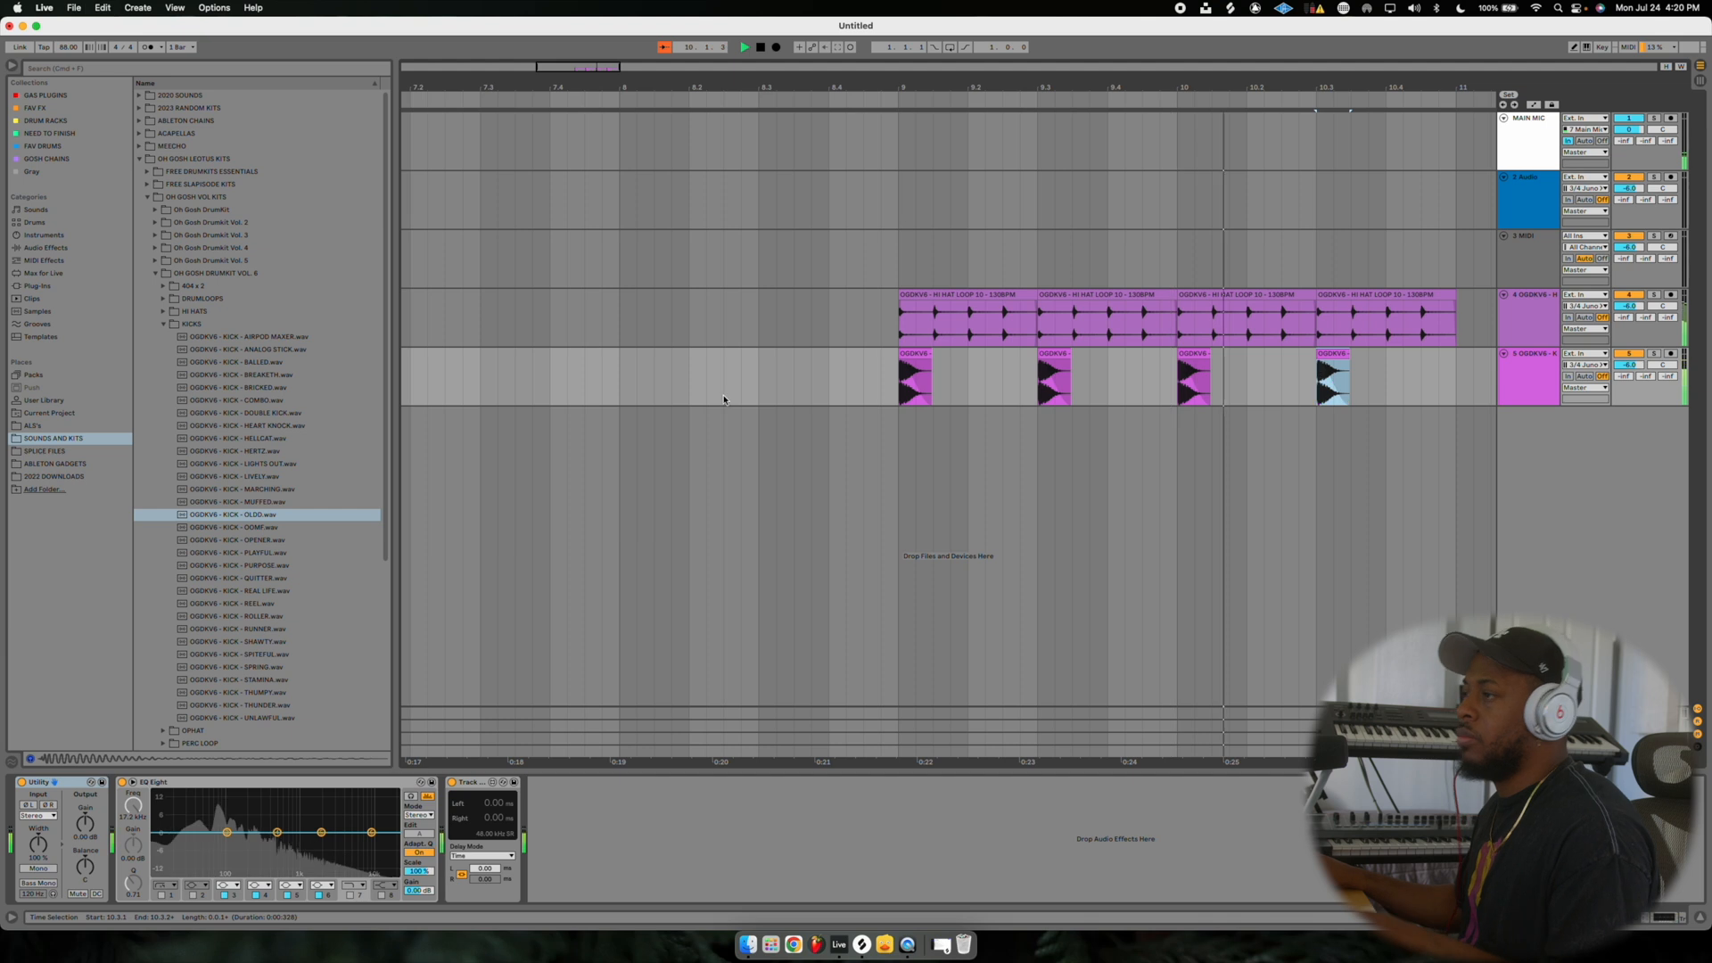
# Add OGDKV6 - RIM - THE ONE.wav on beats 2 and 4 of a new track, and loop the two-bar drum section.
pyautogui.doubleClick(193, 326)
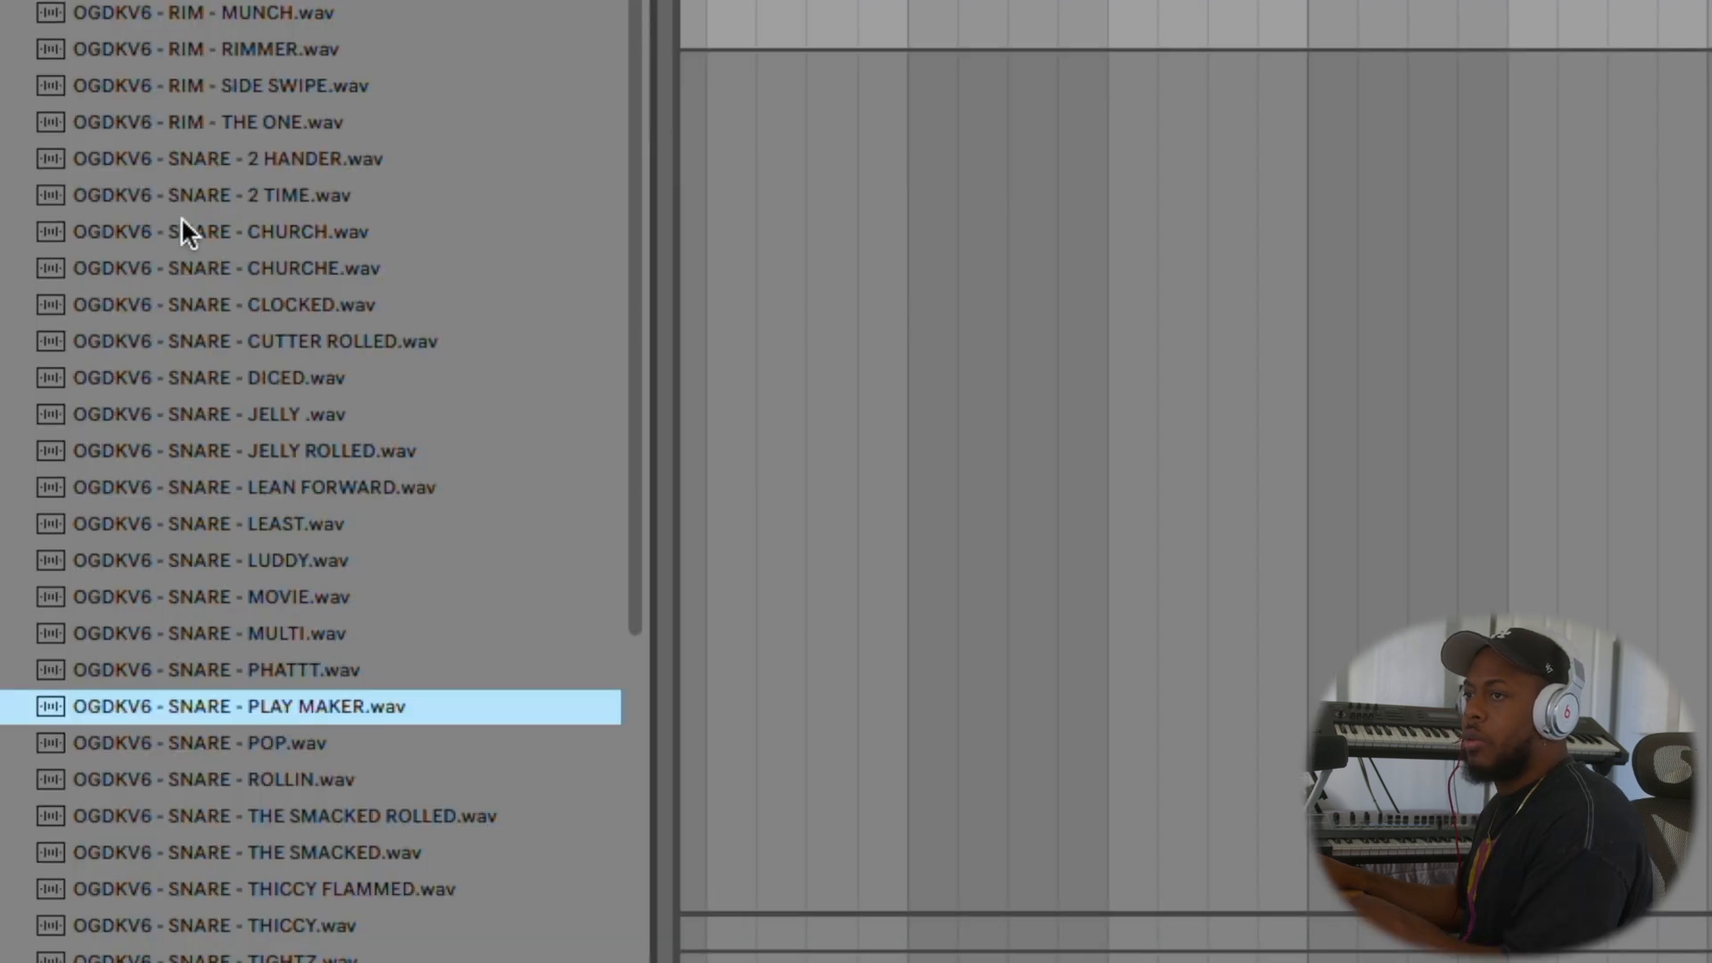
pyautogui.click(220, 87)
pyautogui.press('Down')
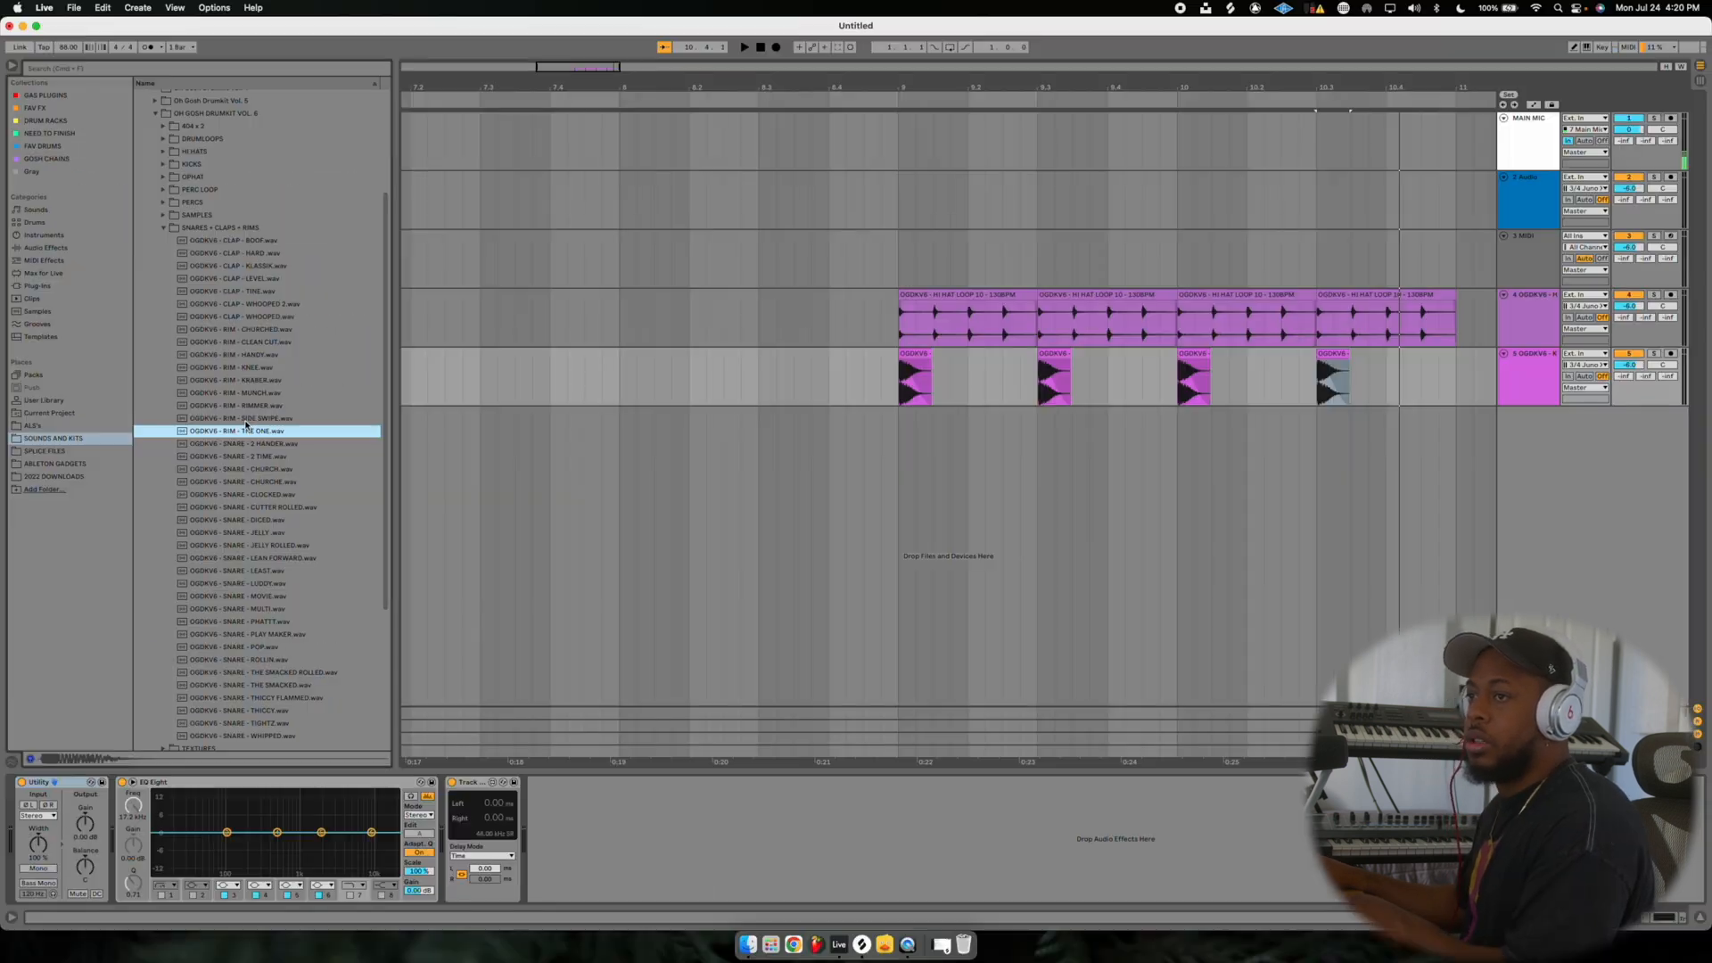
pyautogui.moveTo(246, 431); pyautogui.dragTo(959, 432)
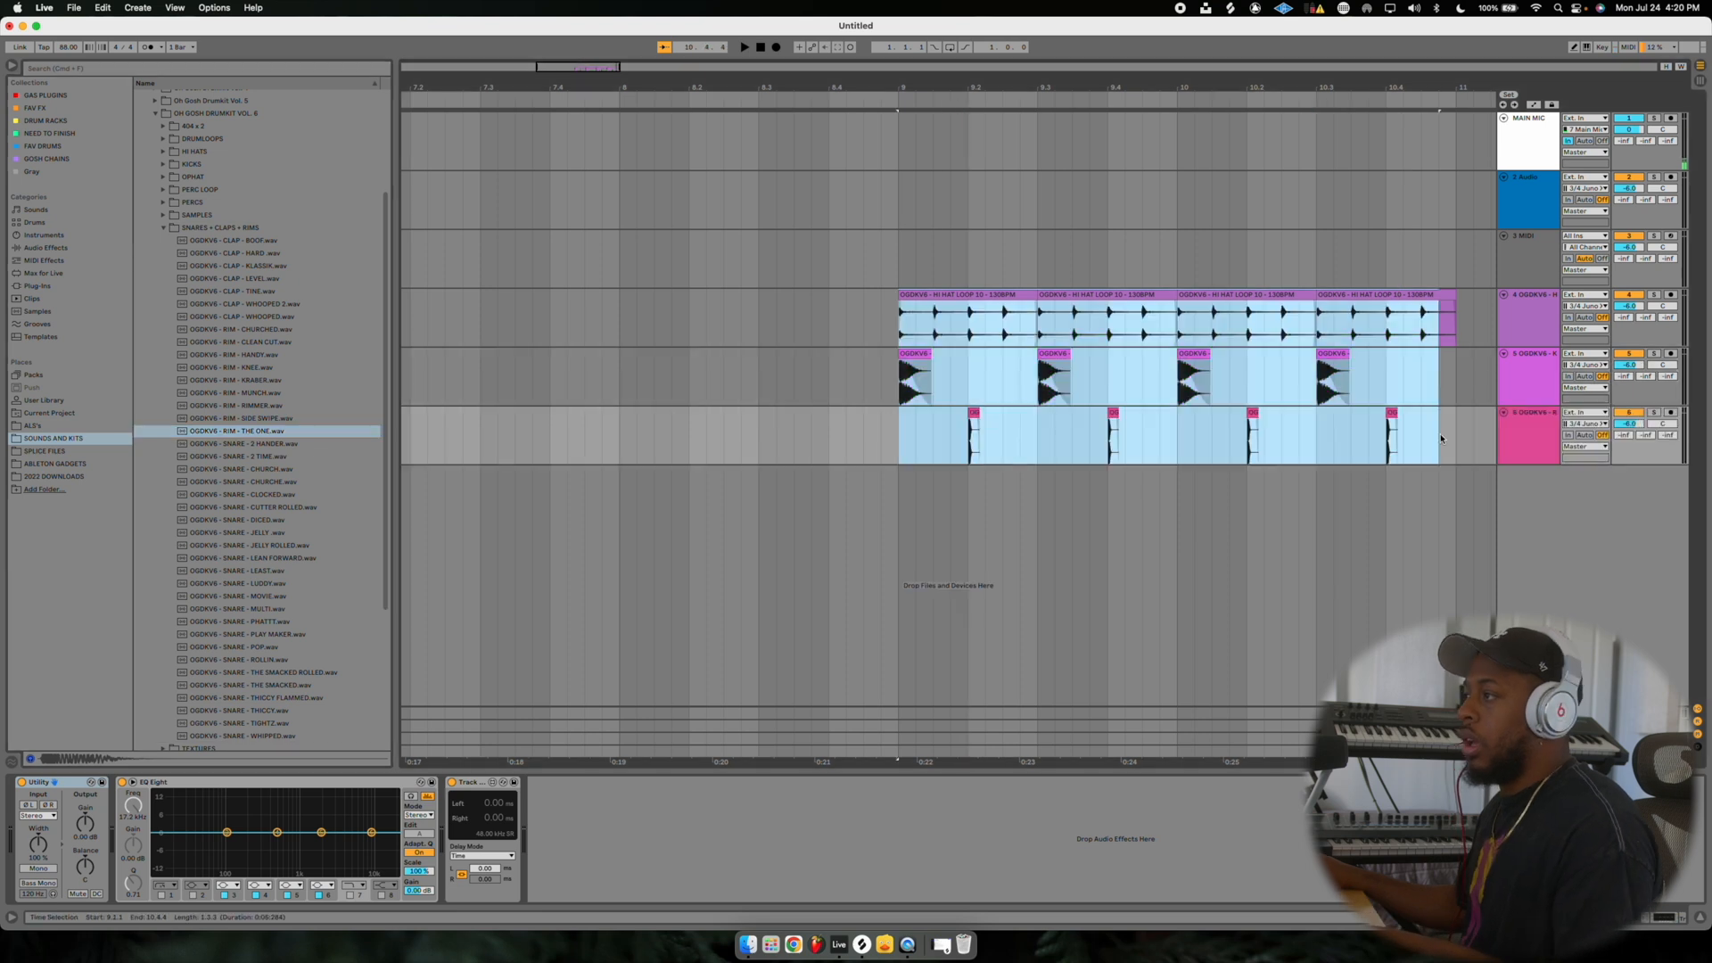
pyautogui.moveTo(1441, 438); pyautogui.dragTo(1454, 436)
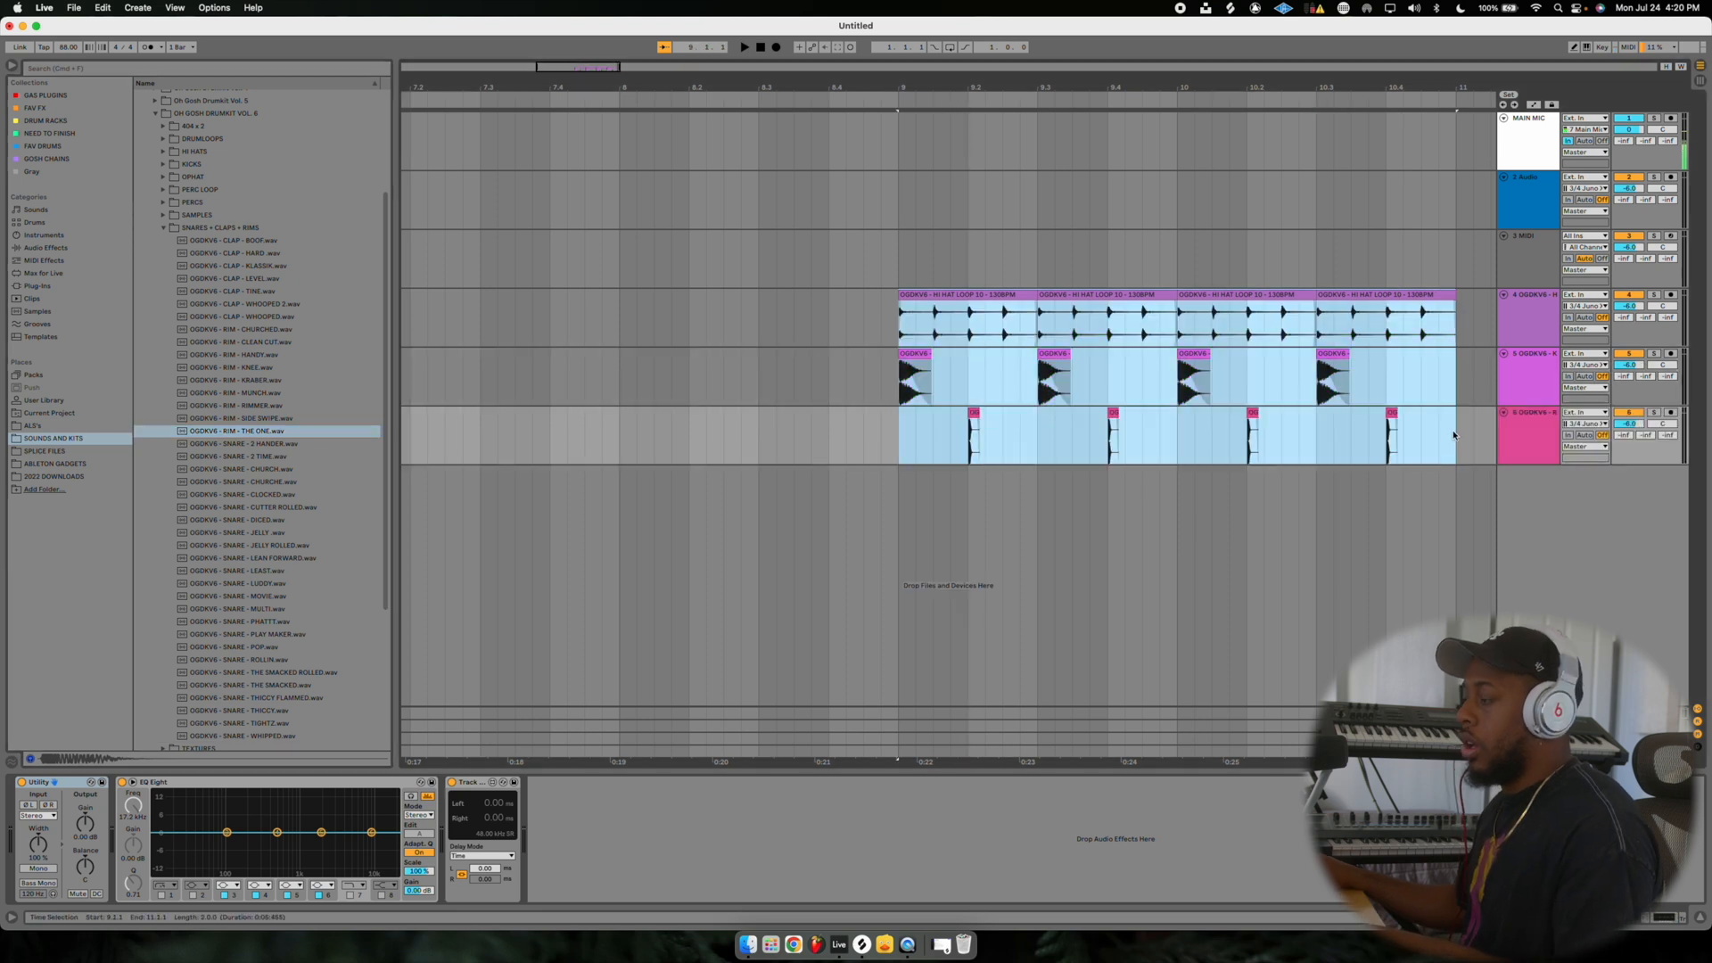
pyautogui.press('super+l')
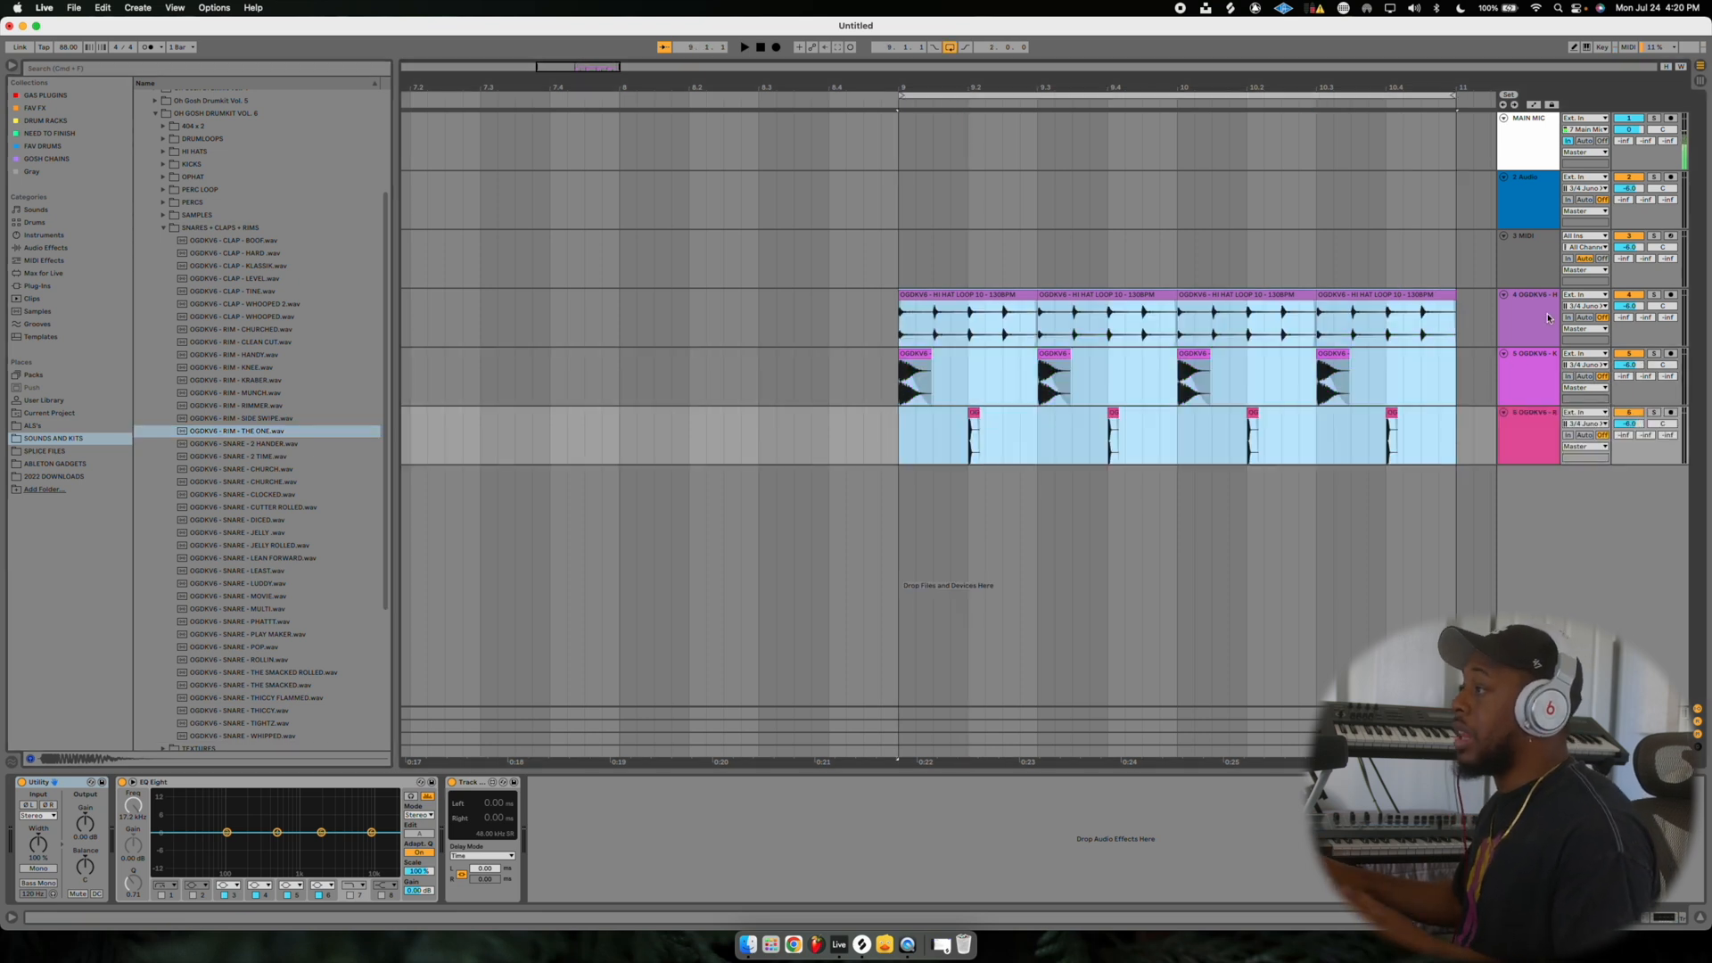
# Shift the drum track's timing by raising the Track Delay device's linked left and right delay to about 8.95 ms.
pyautogui.click(660, 792)
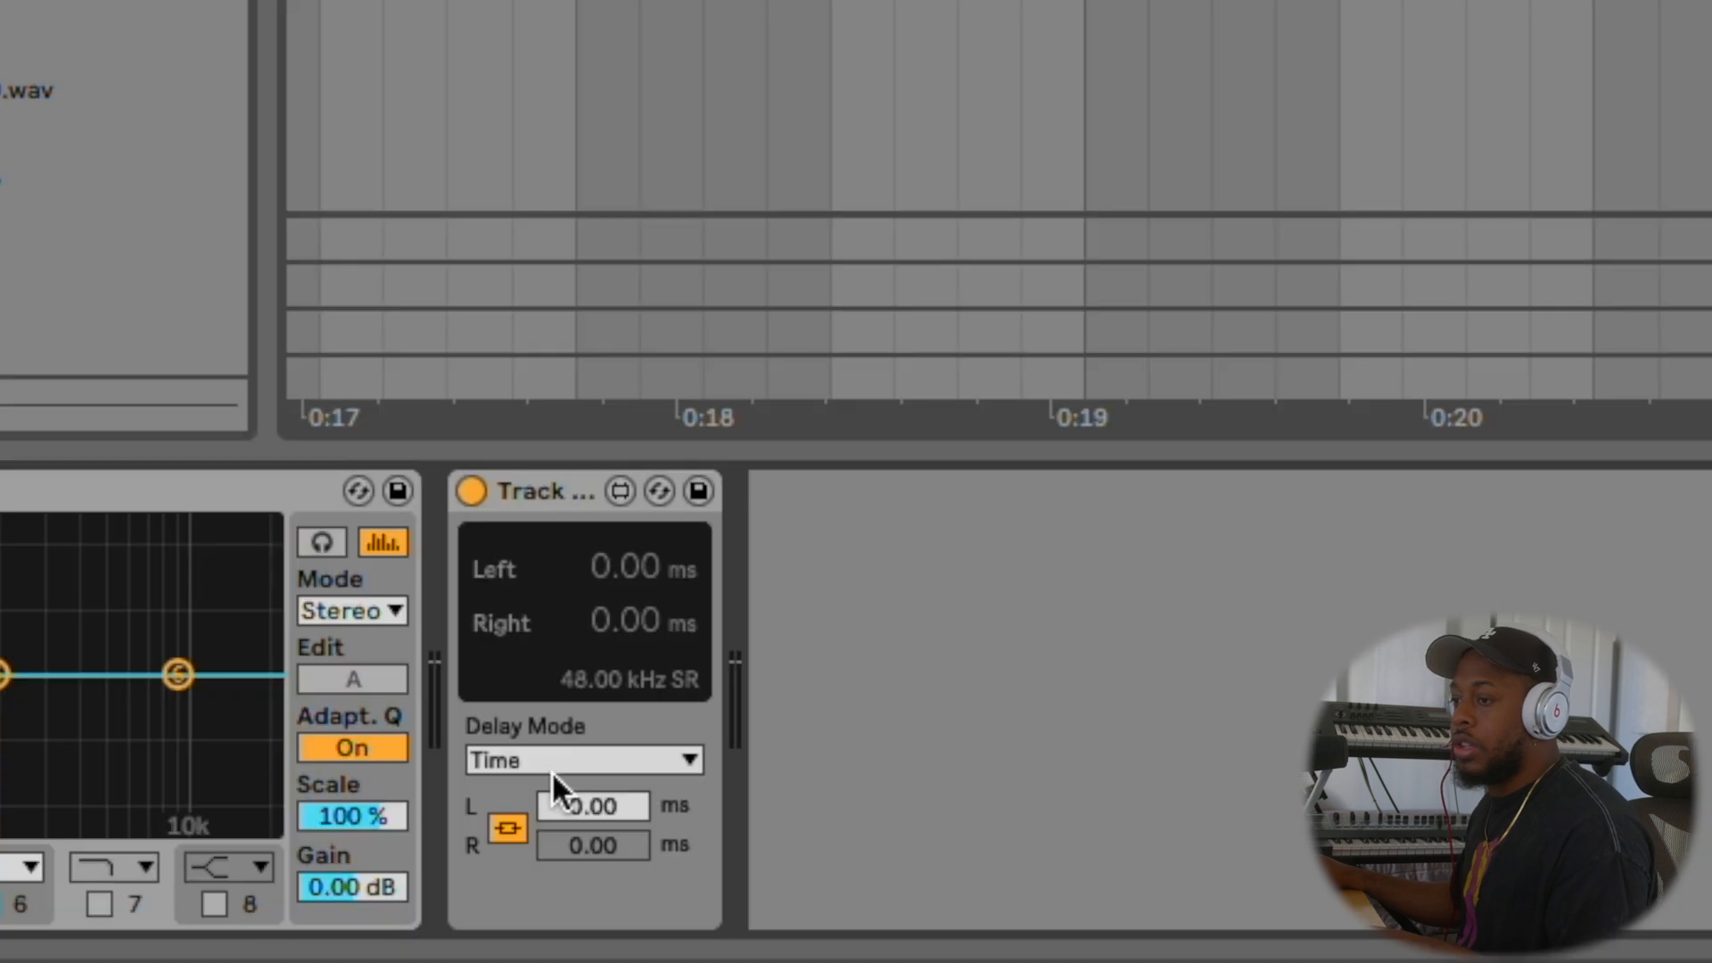
pyautogui.moveTo(484, 868); pyautogui.dragTo(484, 838)
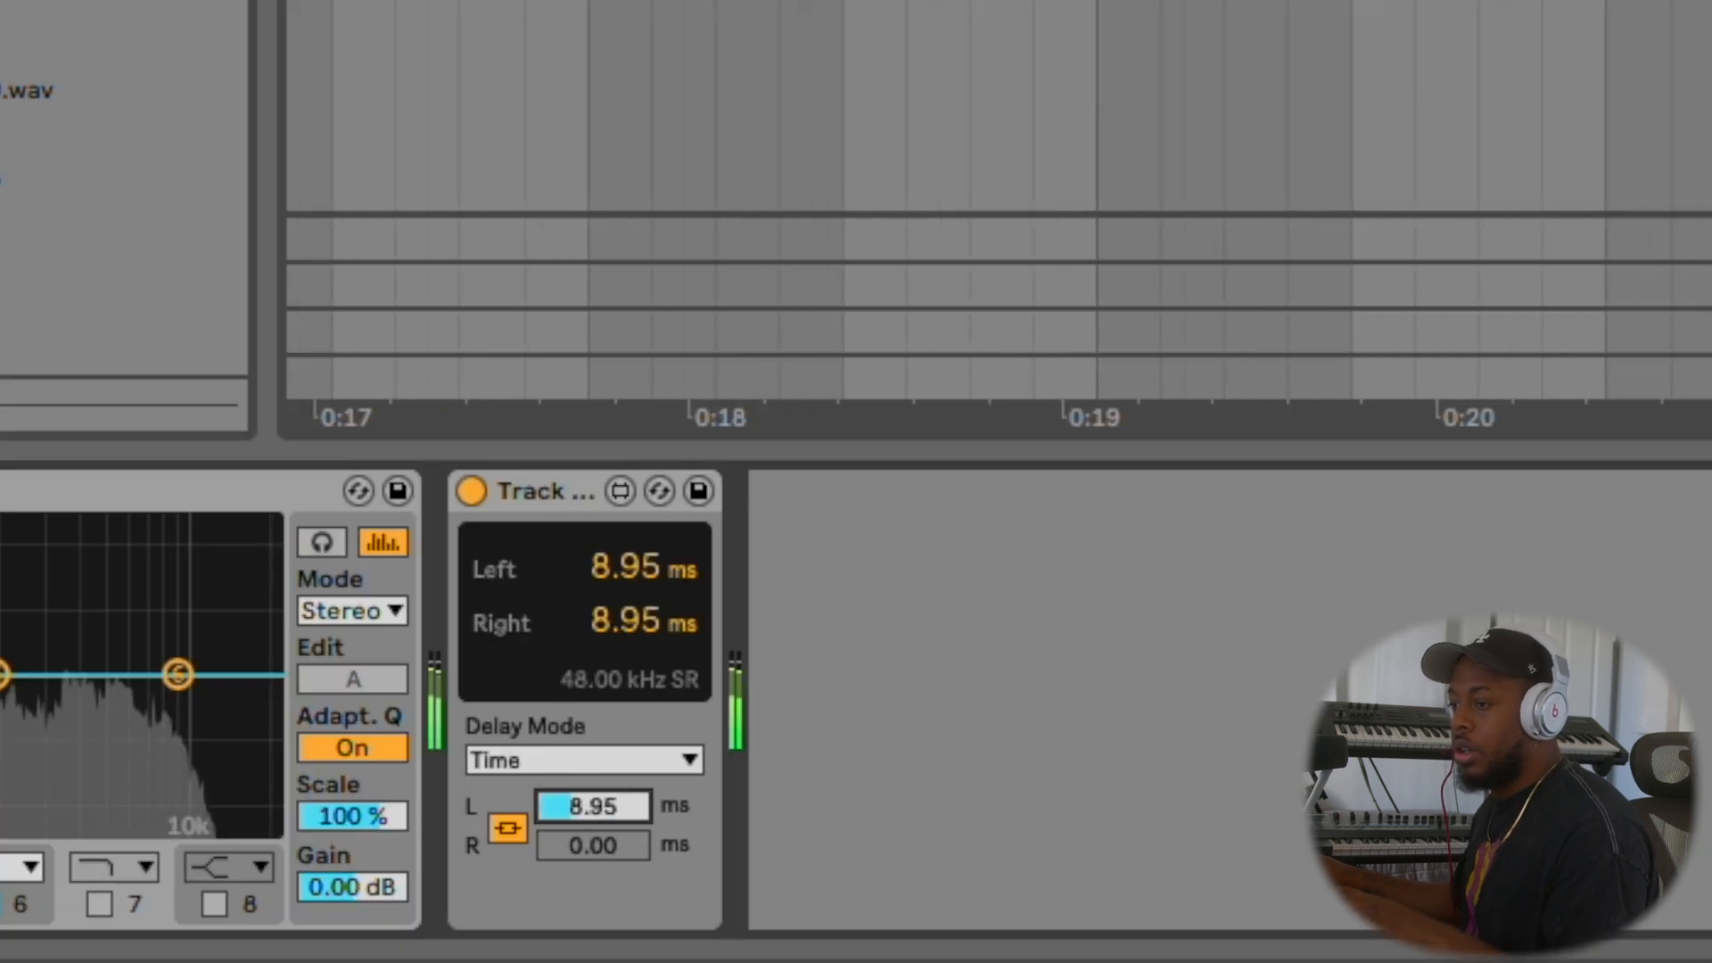
pyautogui.moveTo(603, 823); pyautogui.dragTo(602, 785)
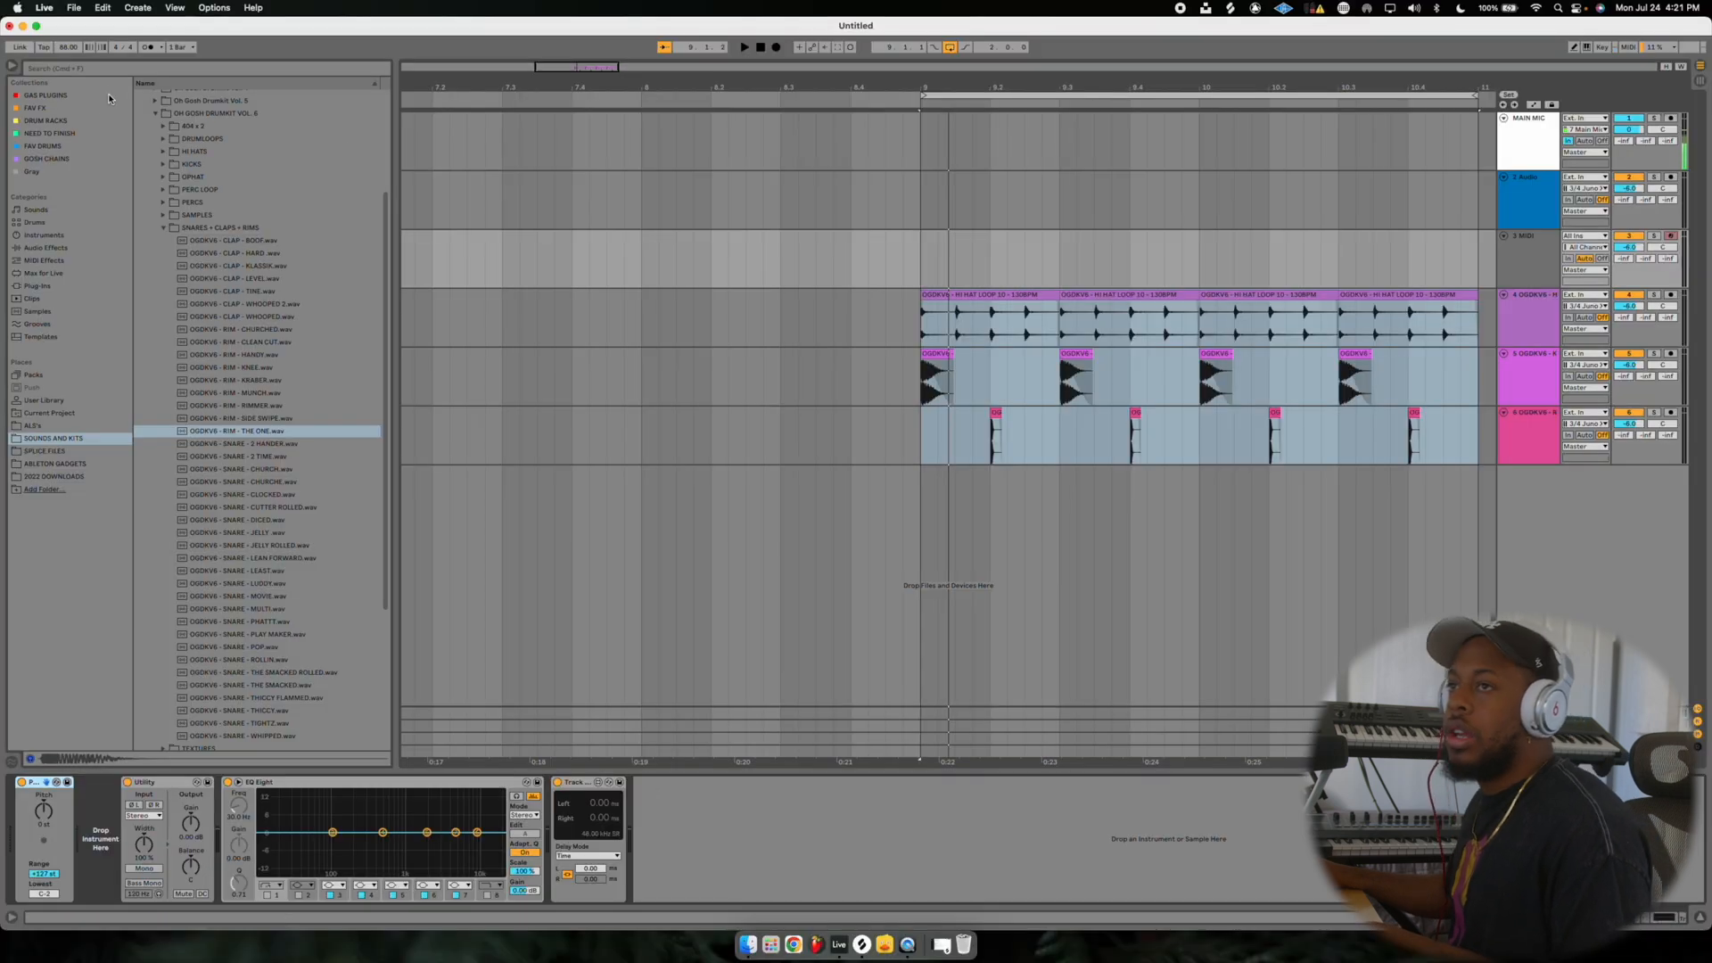
# Load Lounge Lizard Session 4 from the GAS PLUGINS collection onto the empty MIDI track and choose the Dark program.
pyautogui.click(56, 94)
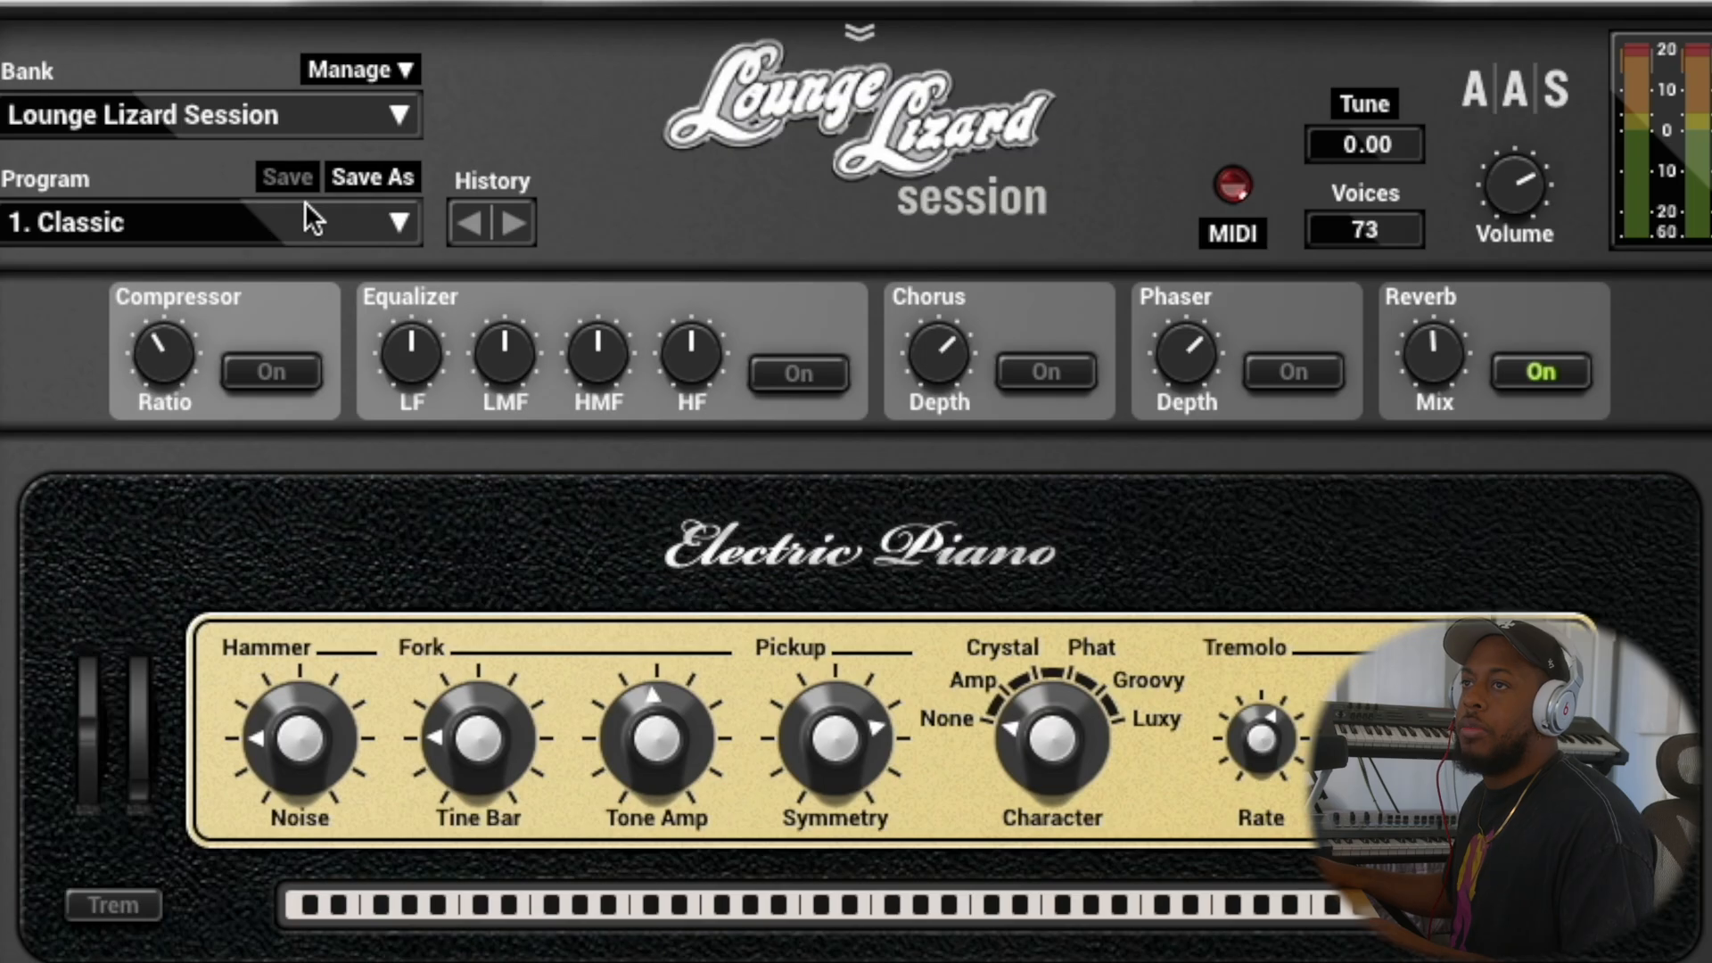
pyautogui.click(398, 226)
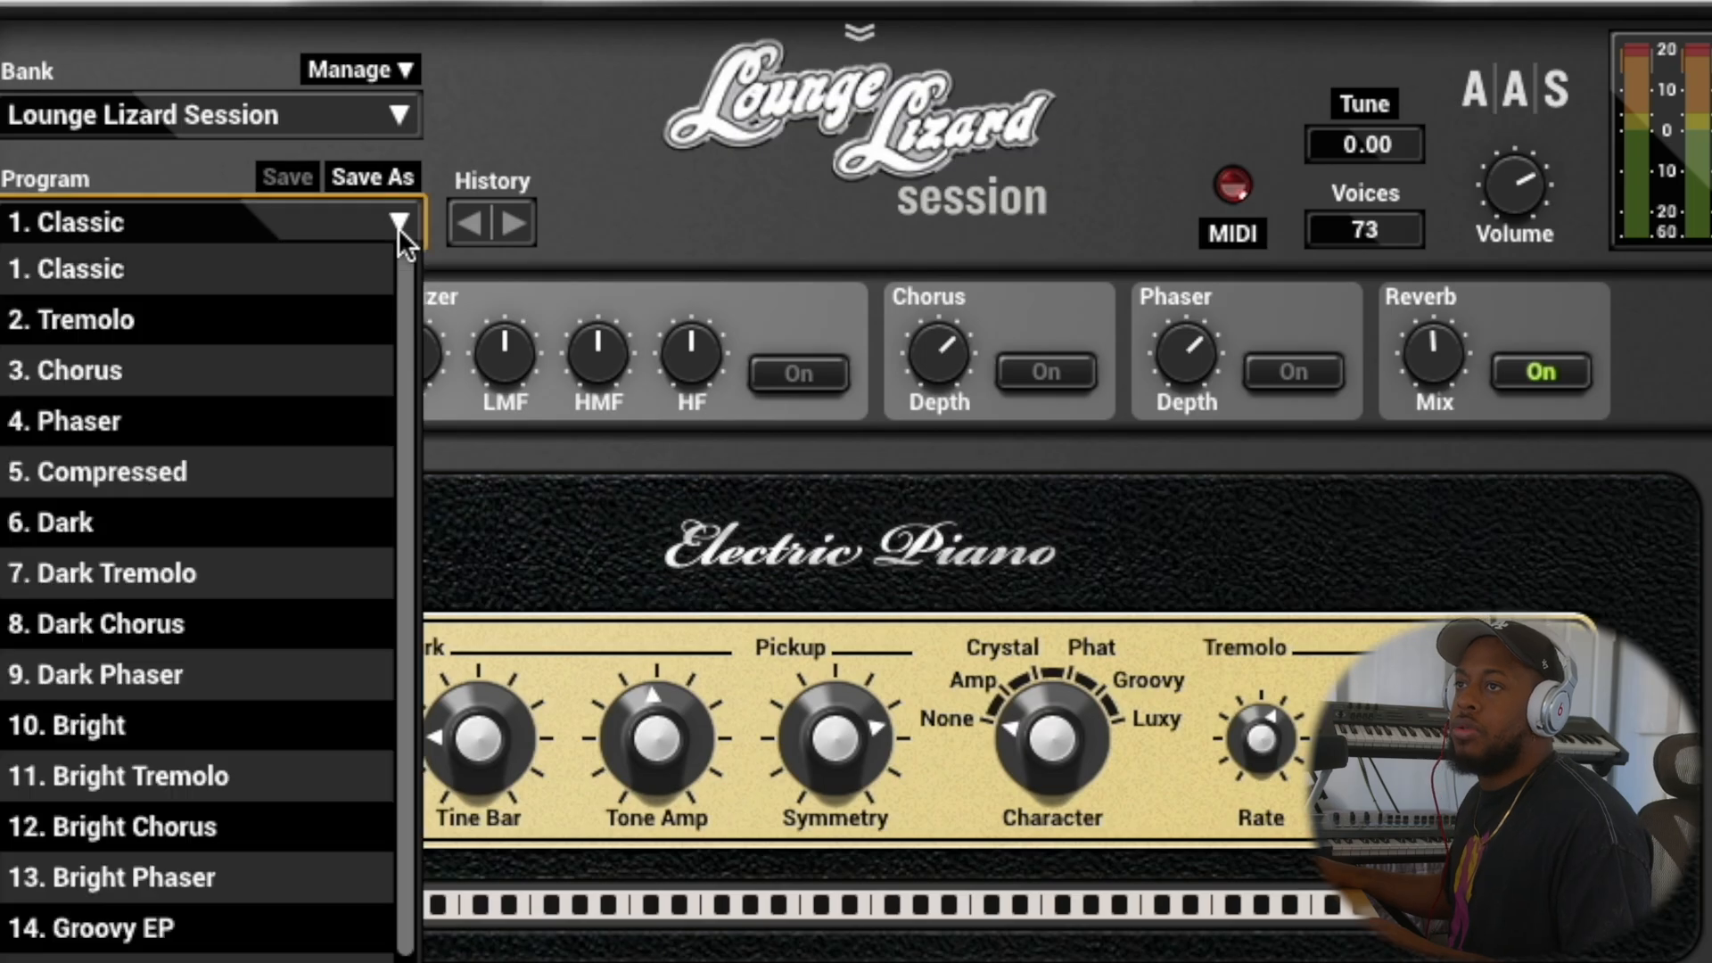
pyautogui.click(143, 541)
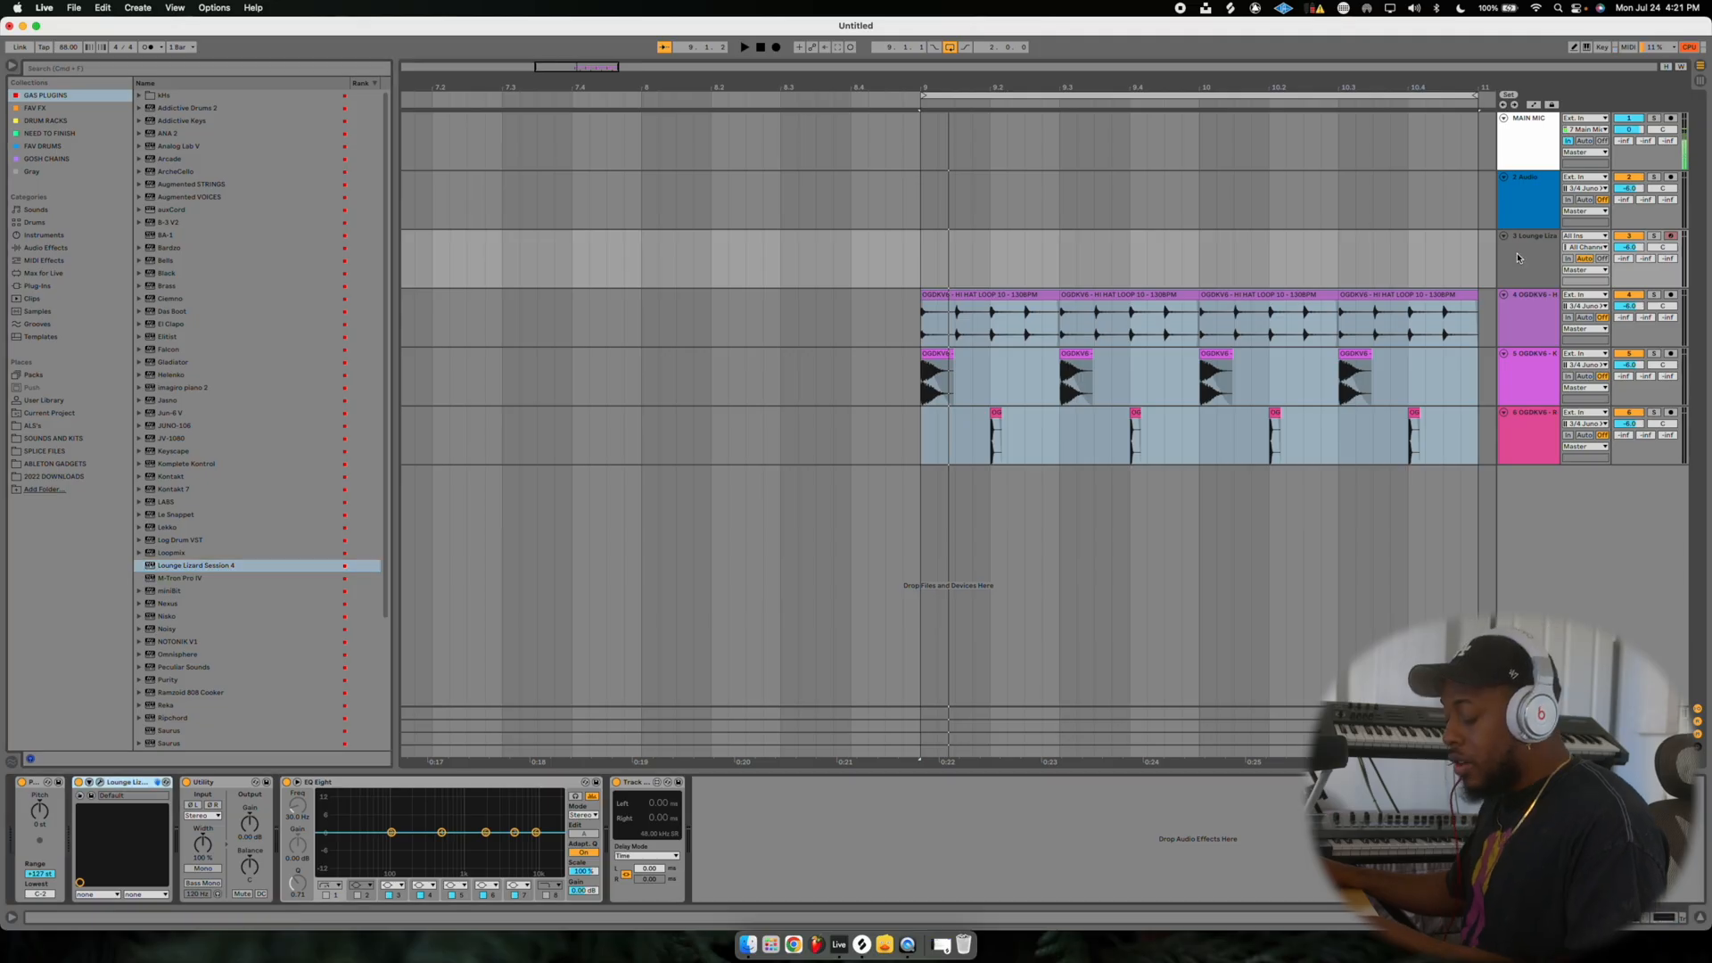
# Insert a new MIDI track below the Lounge Lizard track and load the Ripchord plug-in on it.
pyautogui.press('super+shift+t')
pyautogui.scroll(-1, 273, 533)
pyautogui.click(273, 538)
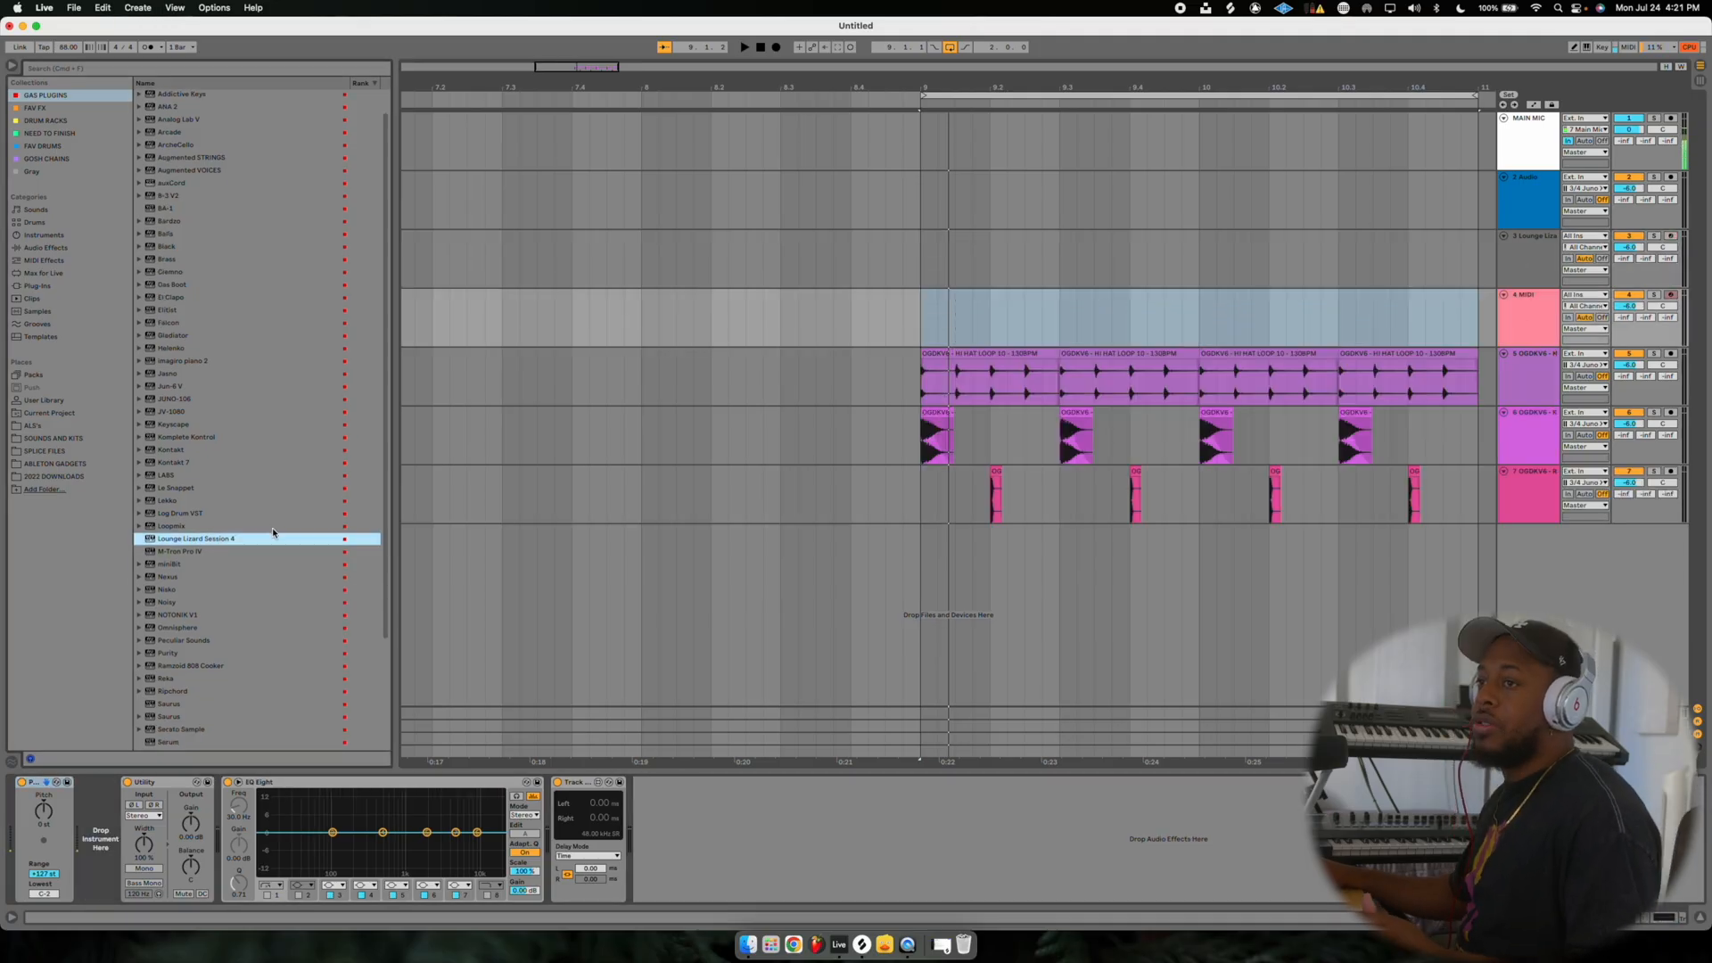
pyautogui.scroll(1, 273, 534)
pyautogui.scroll(-2, 183, 459)
pyautogui.scroll(3, 182, 482)
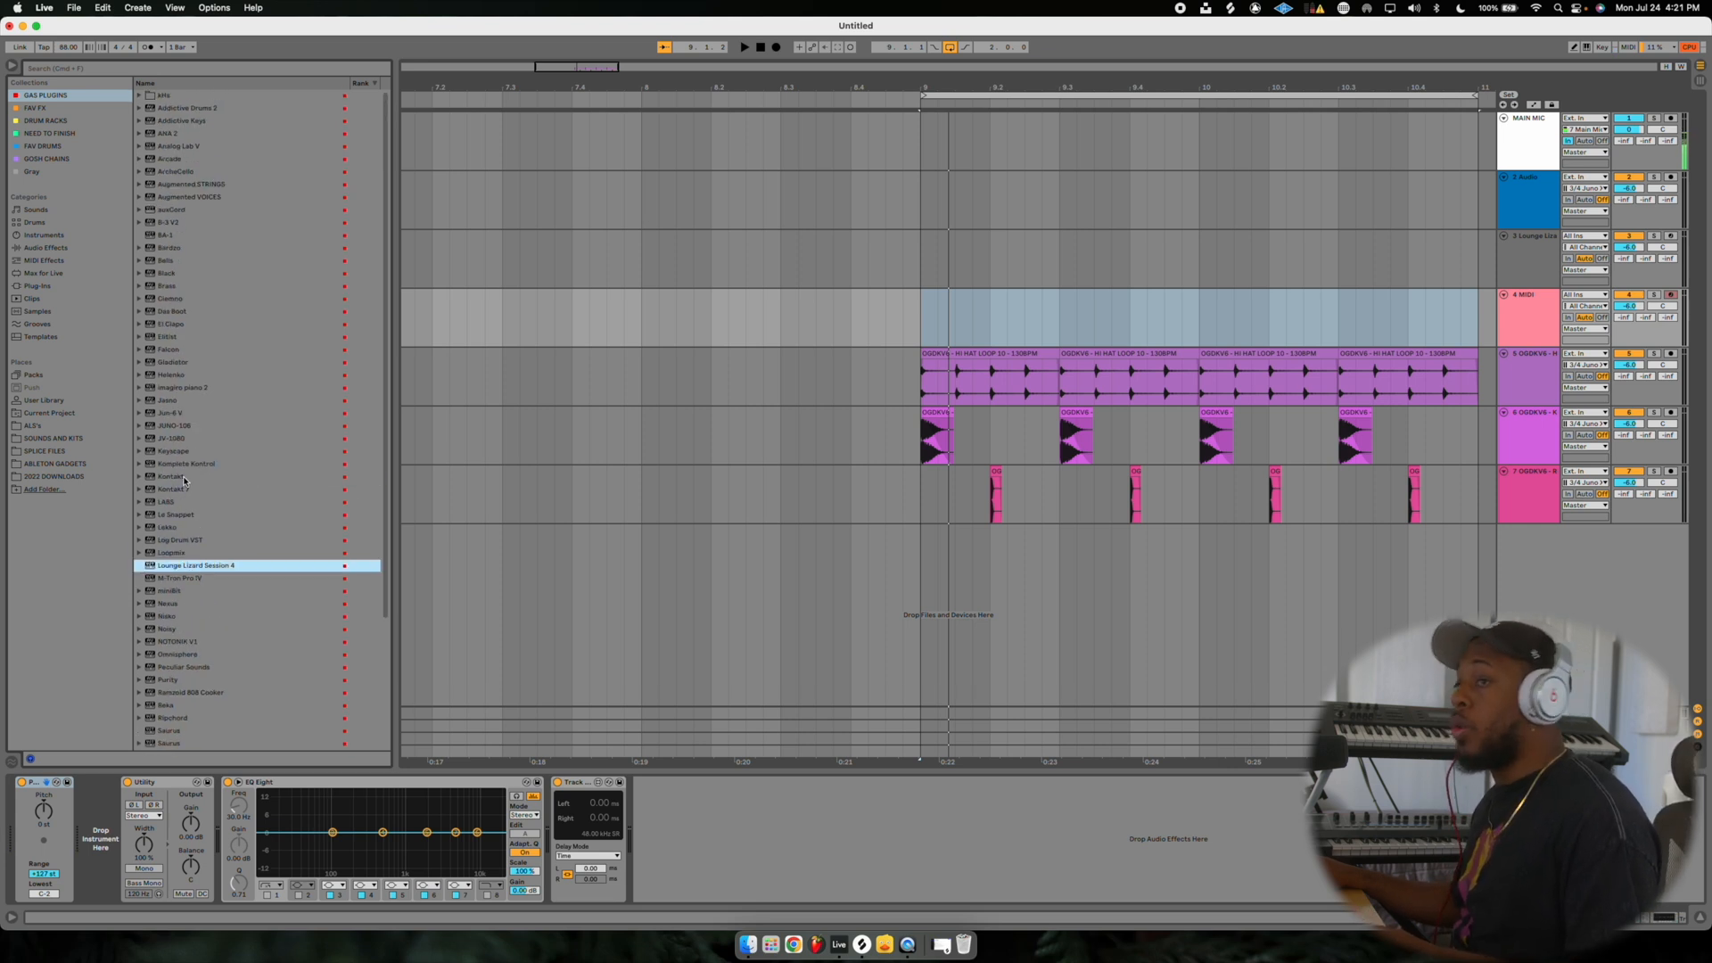
pyautogui.scroll(-3, 195, 484)
pyautogui.click(180, 641)
pyautogui.doubleClick(178, 640)
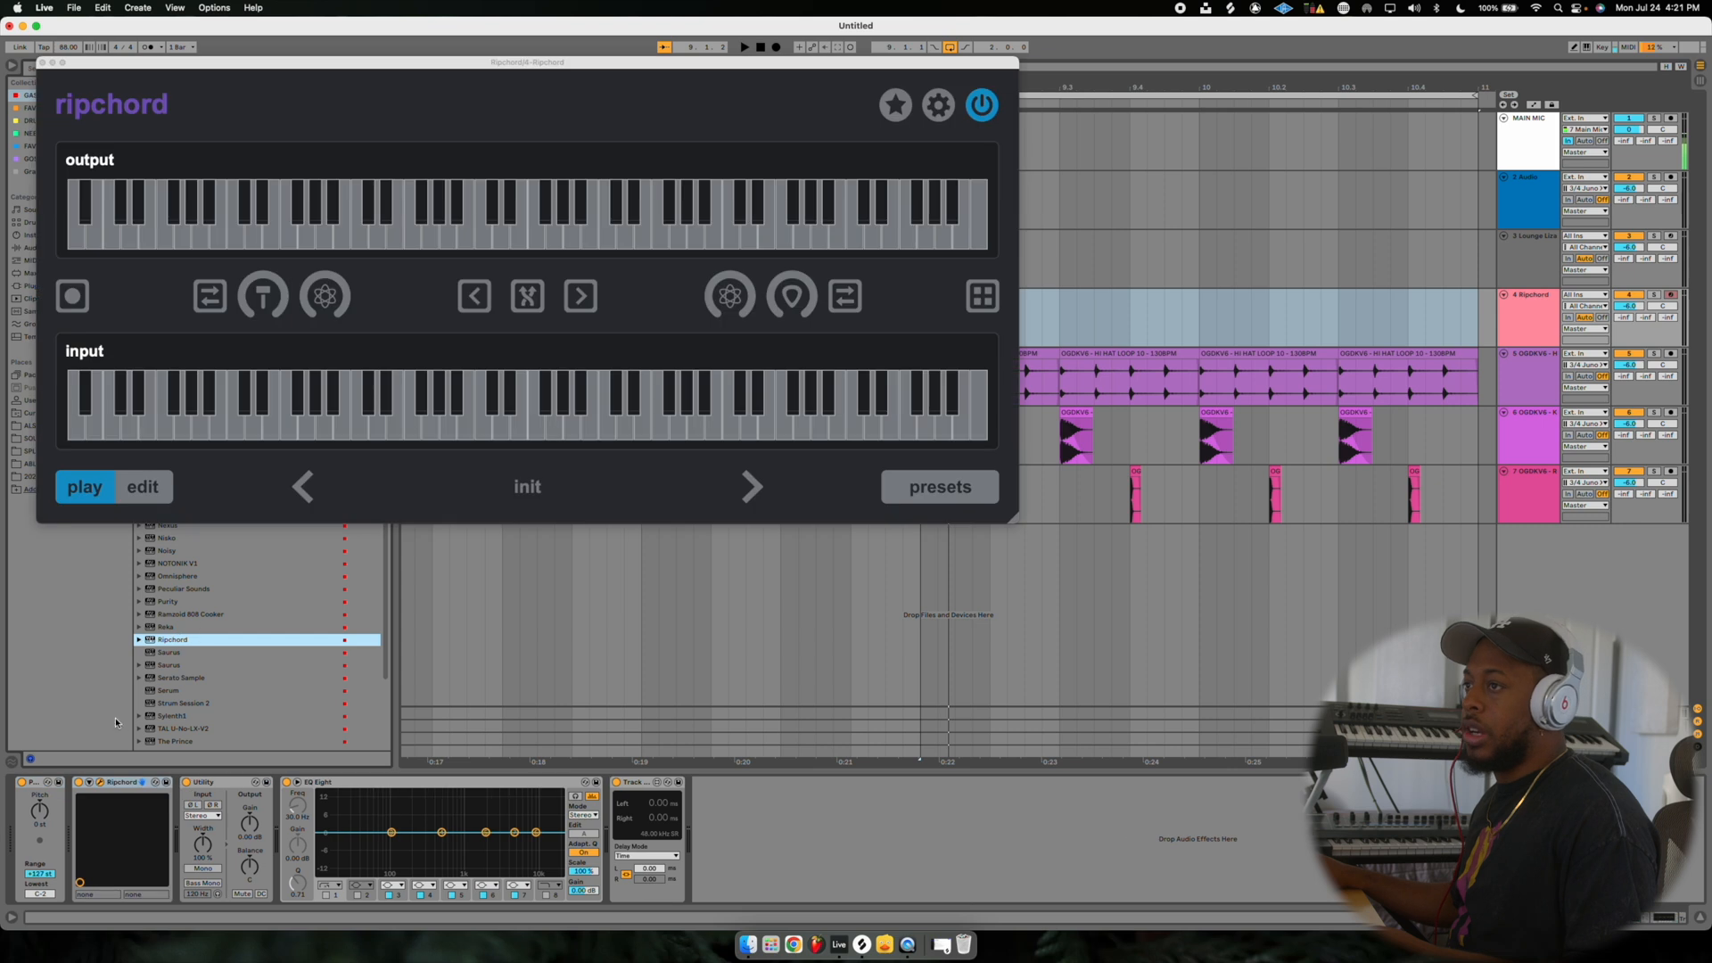
# Route the Lounge Lizard track's MIDI input from 4-Ripchord with Ripchord as the source channel, and arm the Ripchord track.
pyautogui.moveTo(417, 63); pyautogui.dragTo(720, 241)
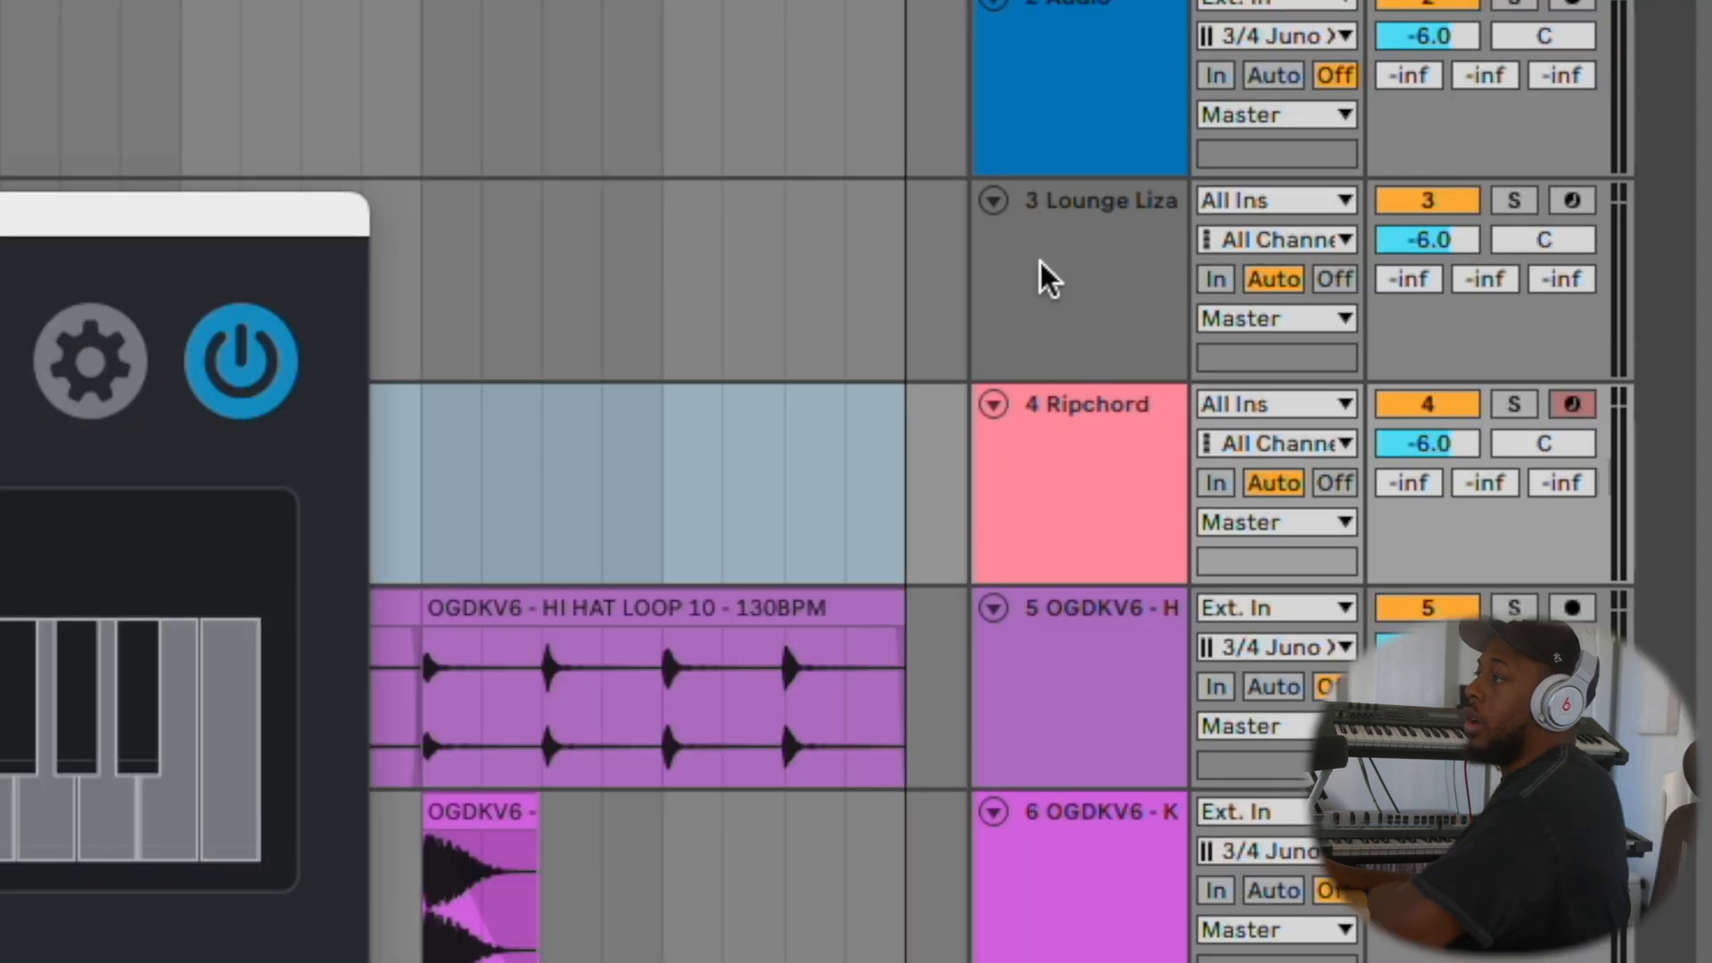
pyautogui.click(1522, 258)
pyautogui.click(1587, 238)
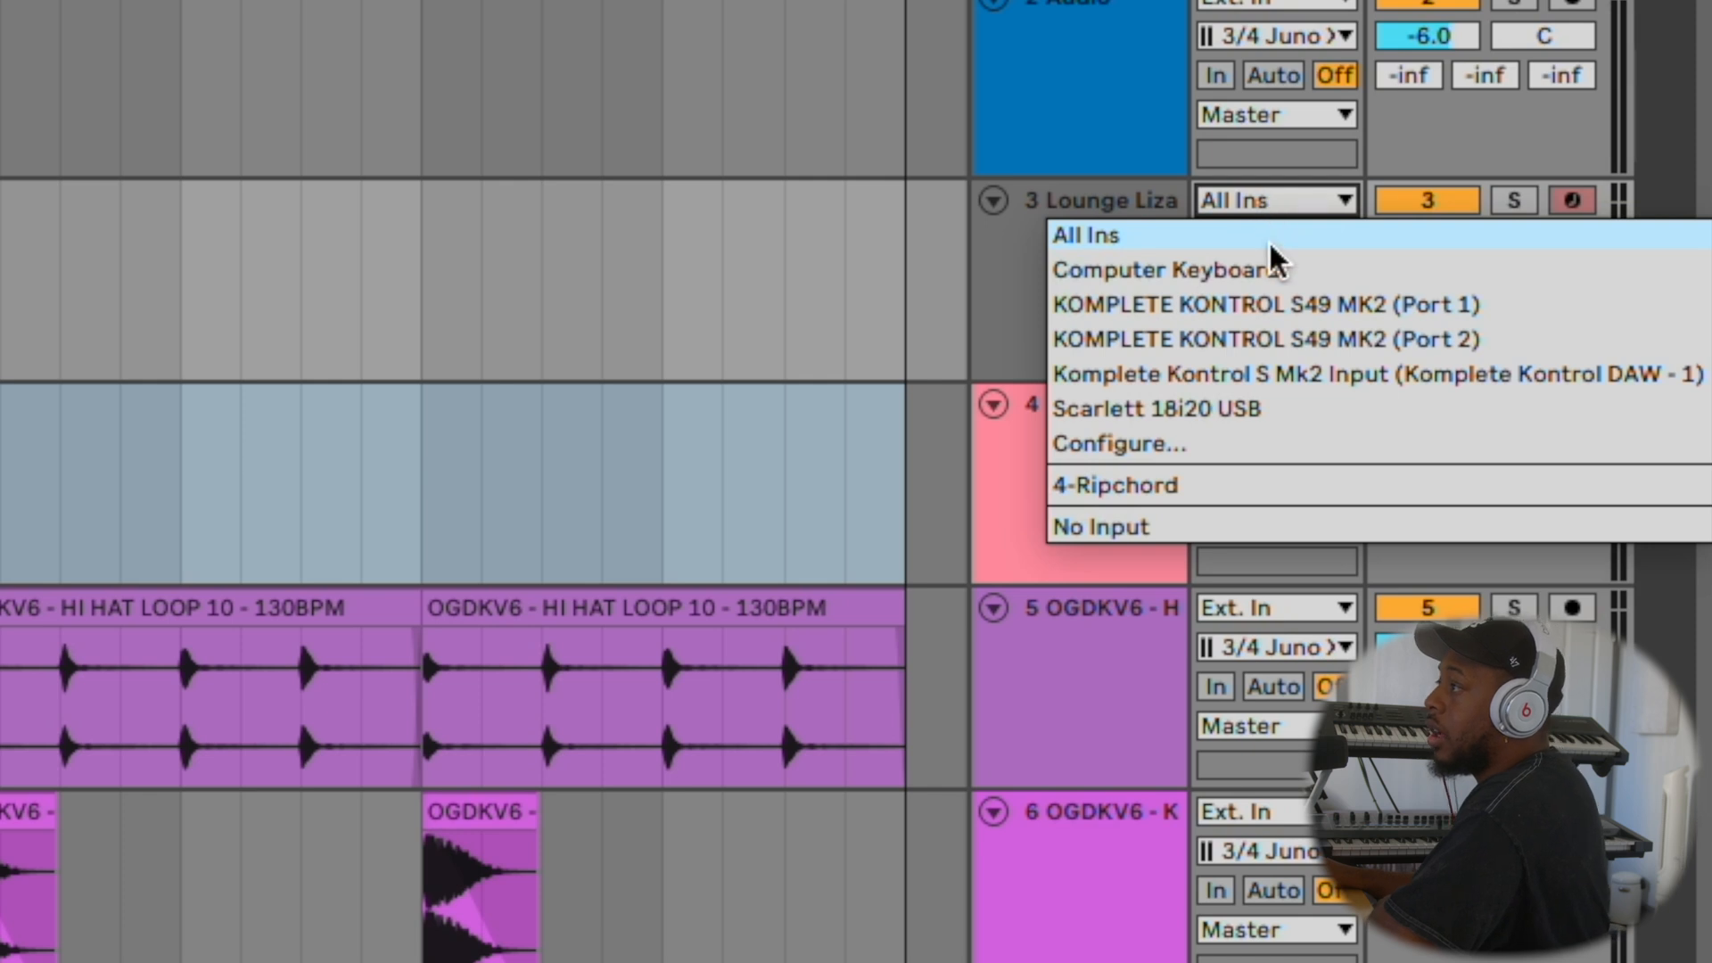
pyautogui.click(1137, 489)
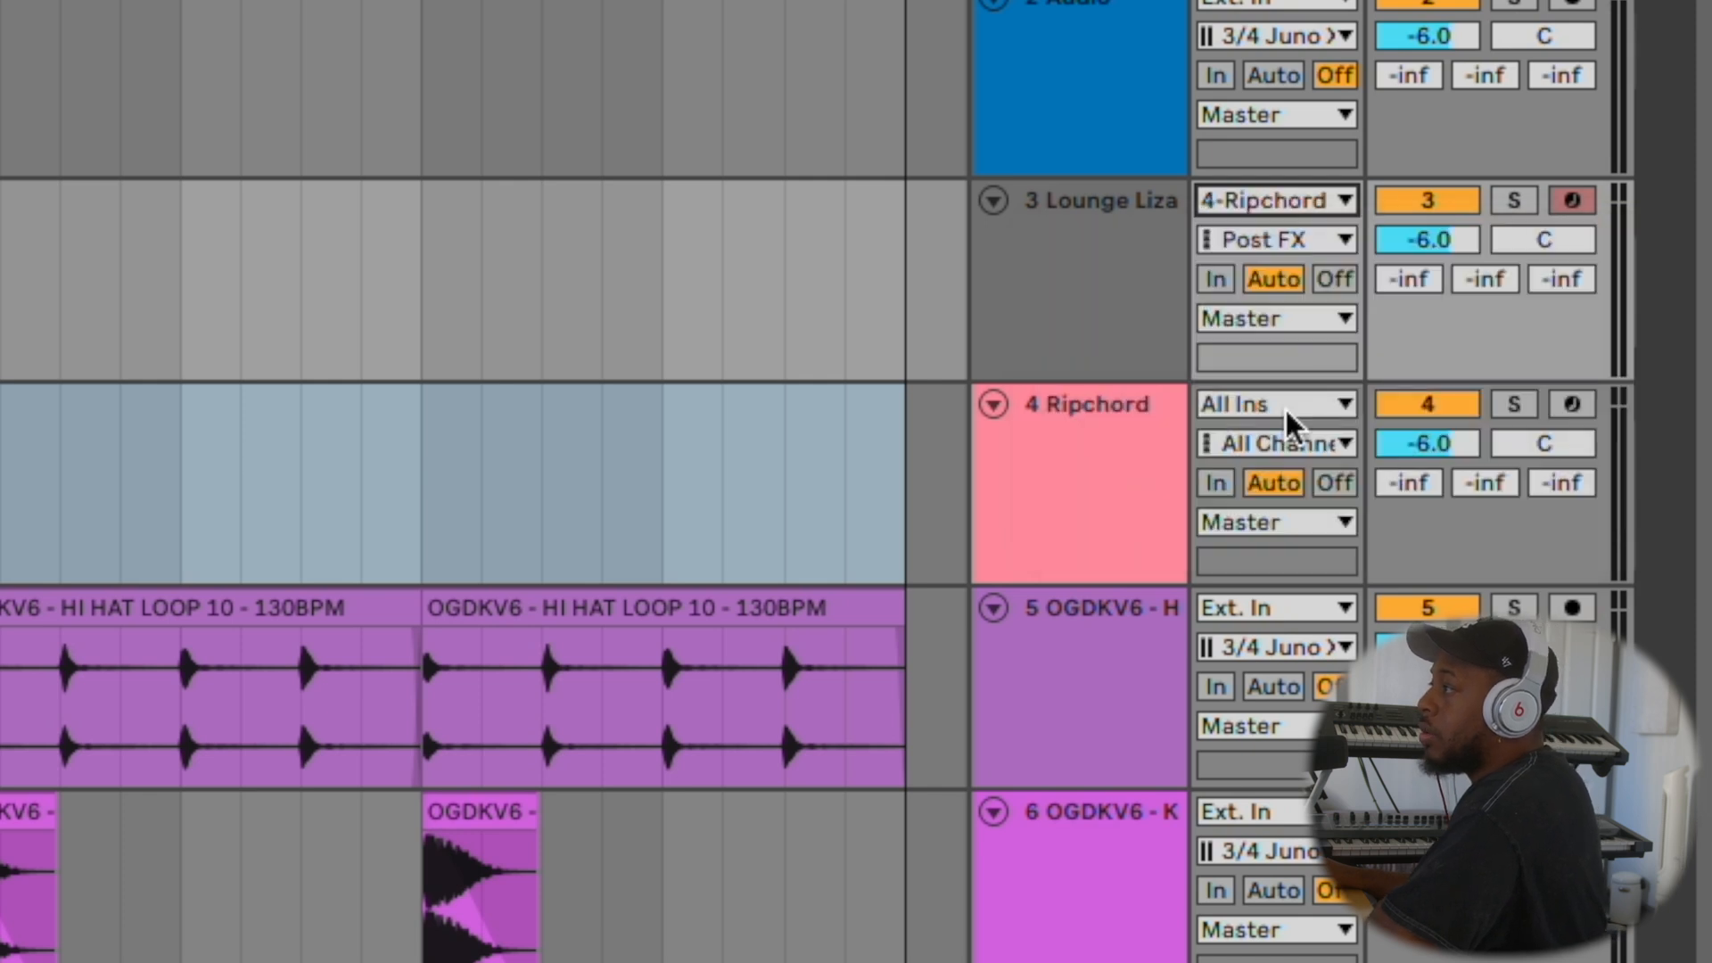
pyautogui.click(1293, 239)
pyautogui.click(1267, 350)
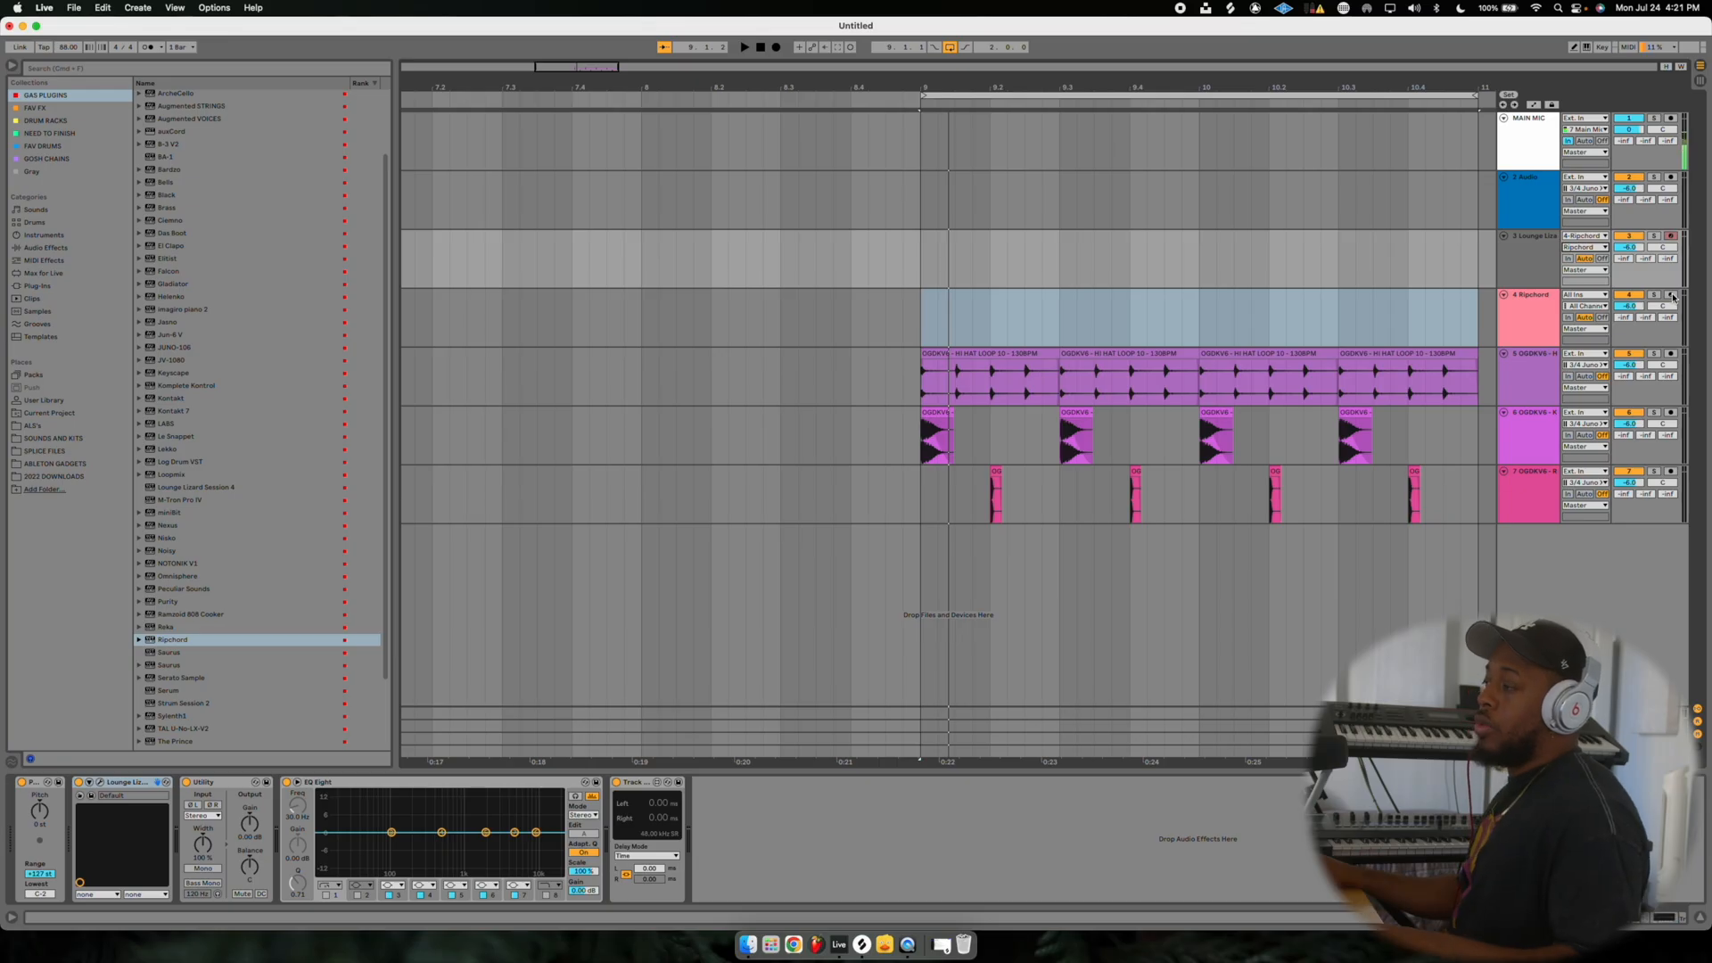
pyautogui.click(1573, 405)
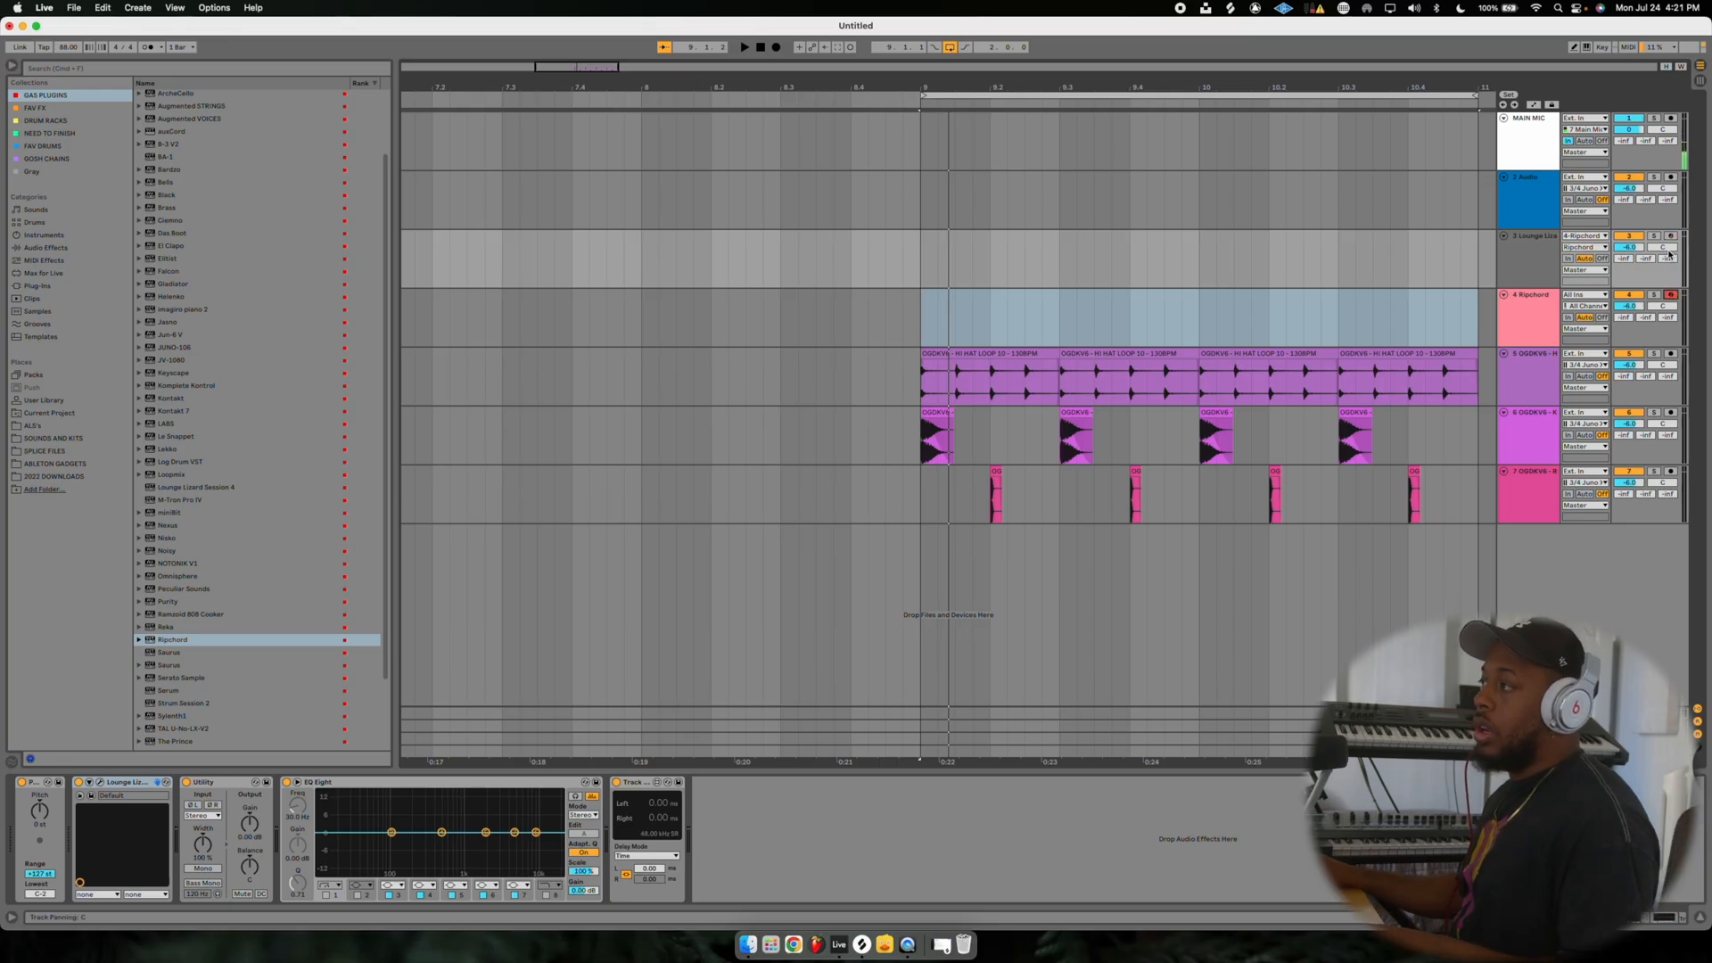
# Browse Ripchord's chord presets and load Prisms 2 ~ Bb or Gm (R&B).
pyautogui.click(1550, 310)
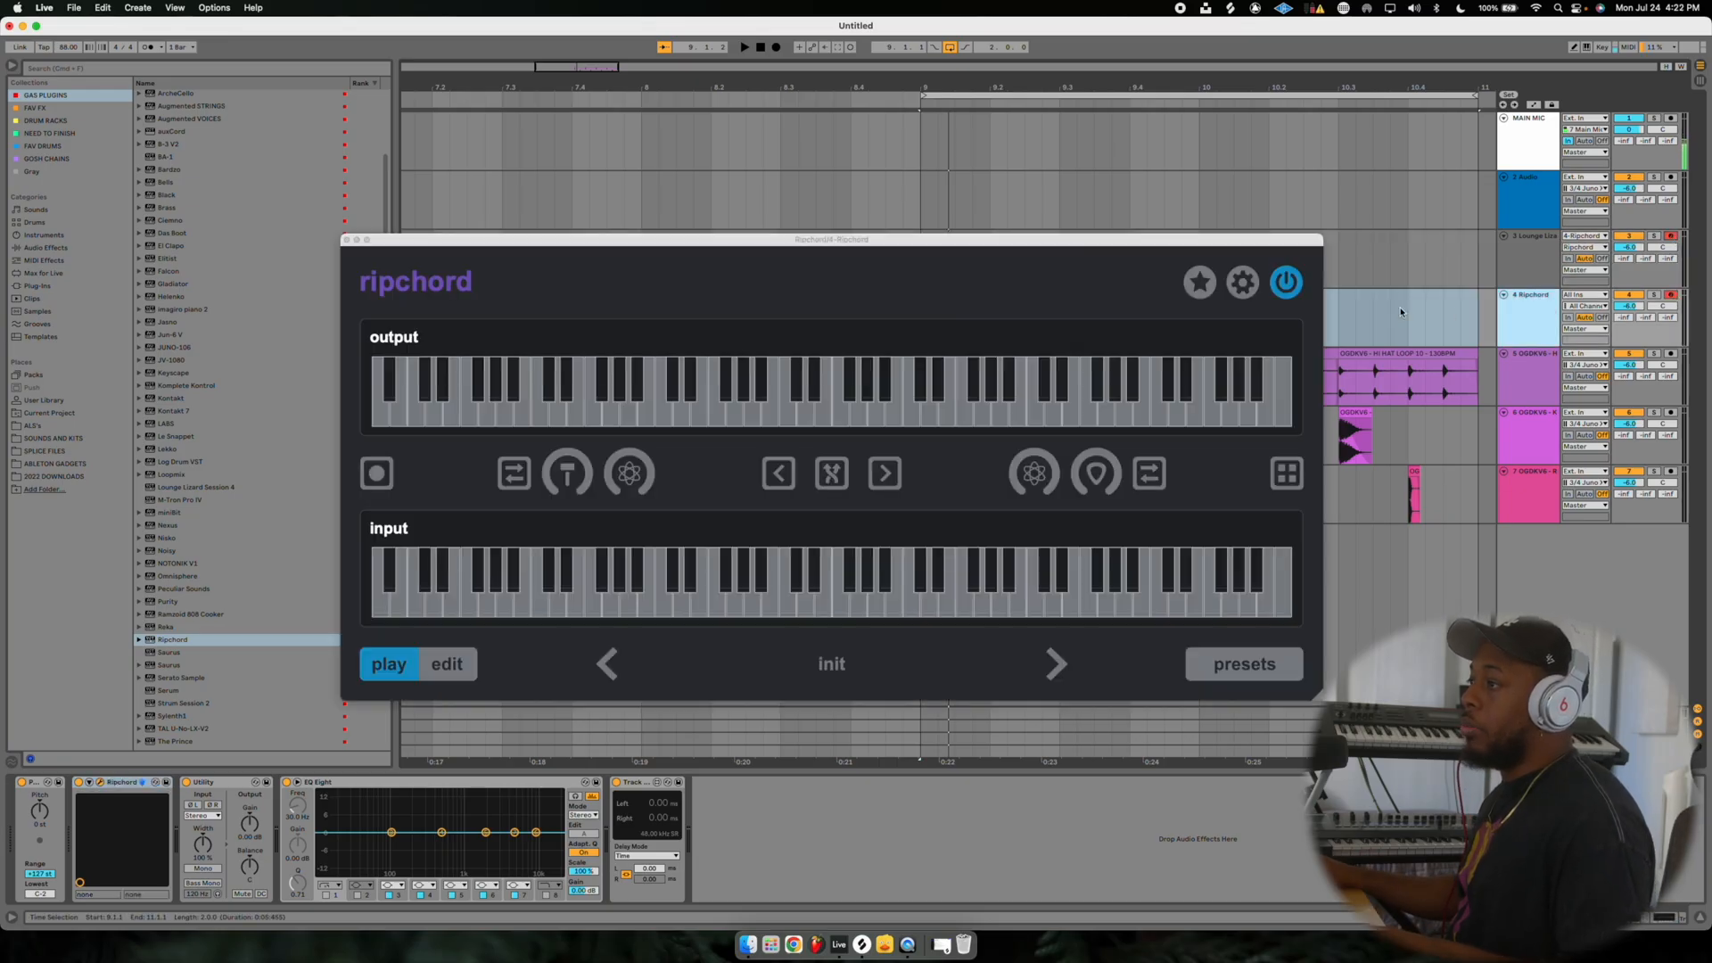
pyautogui.click(1069, 664)
pyautogui.click(1067, 664)
pyautogui.click(1065, 665)
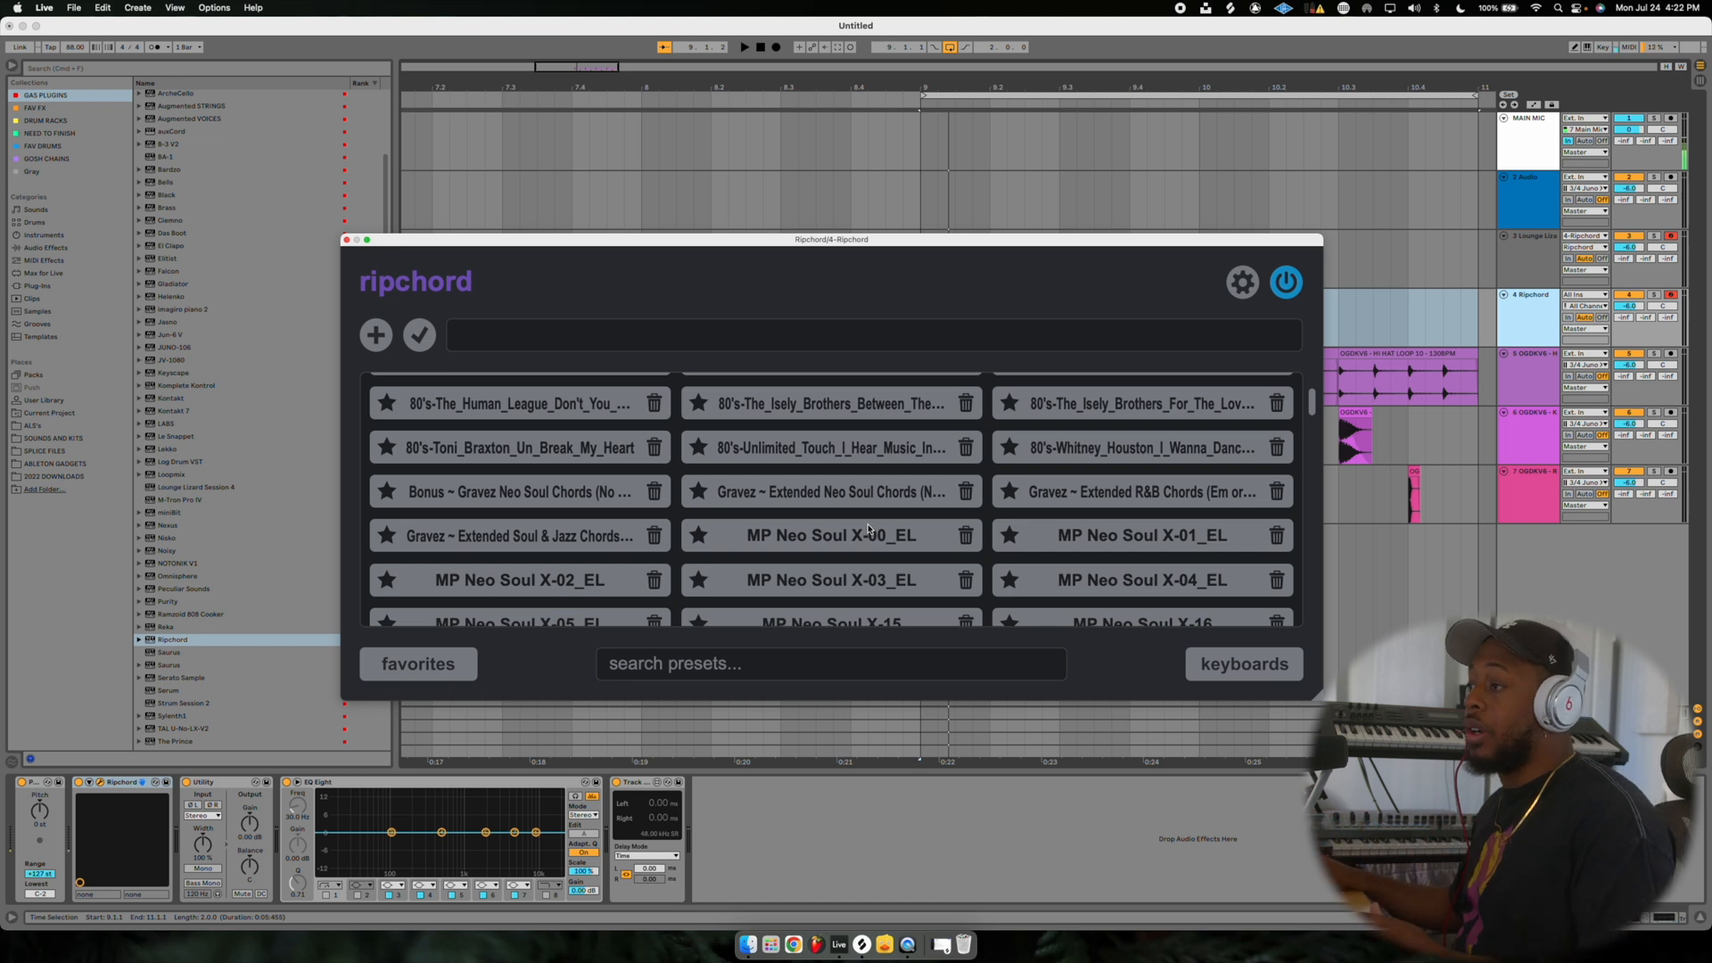
pyautogui.scroll(-8, 869, 528)
pyautogui.scroll(-3, 924, 561)
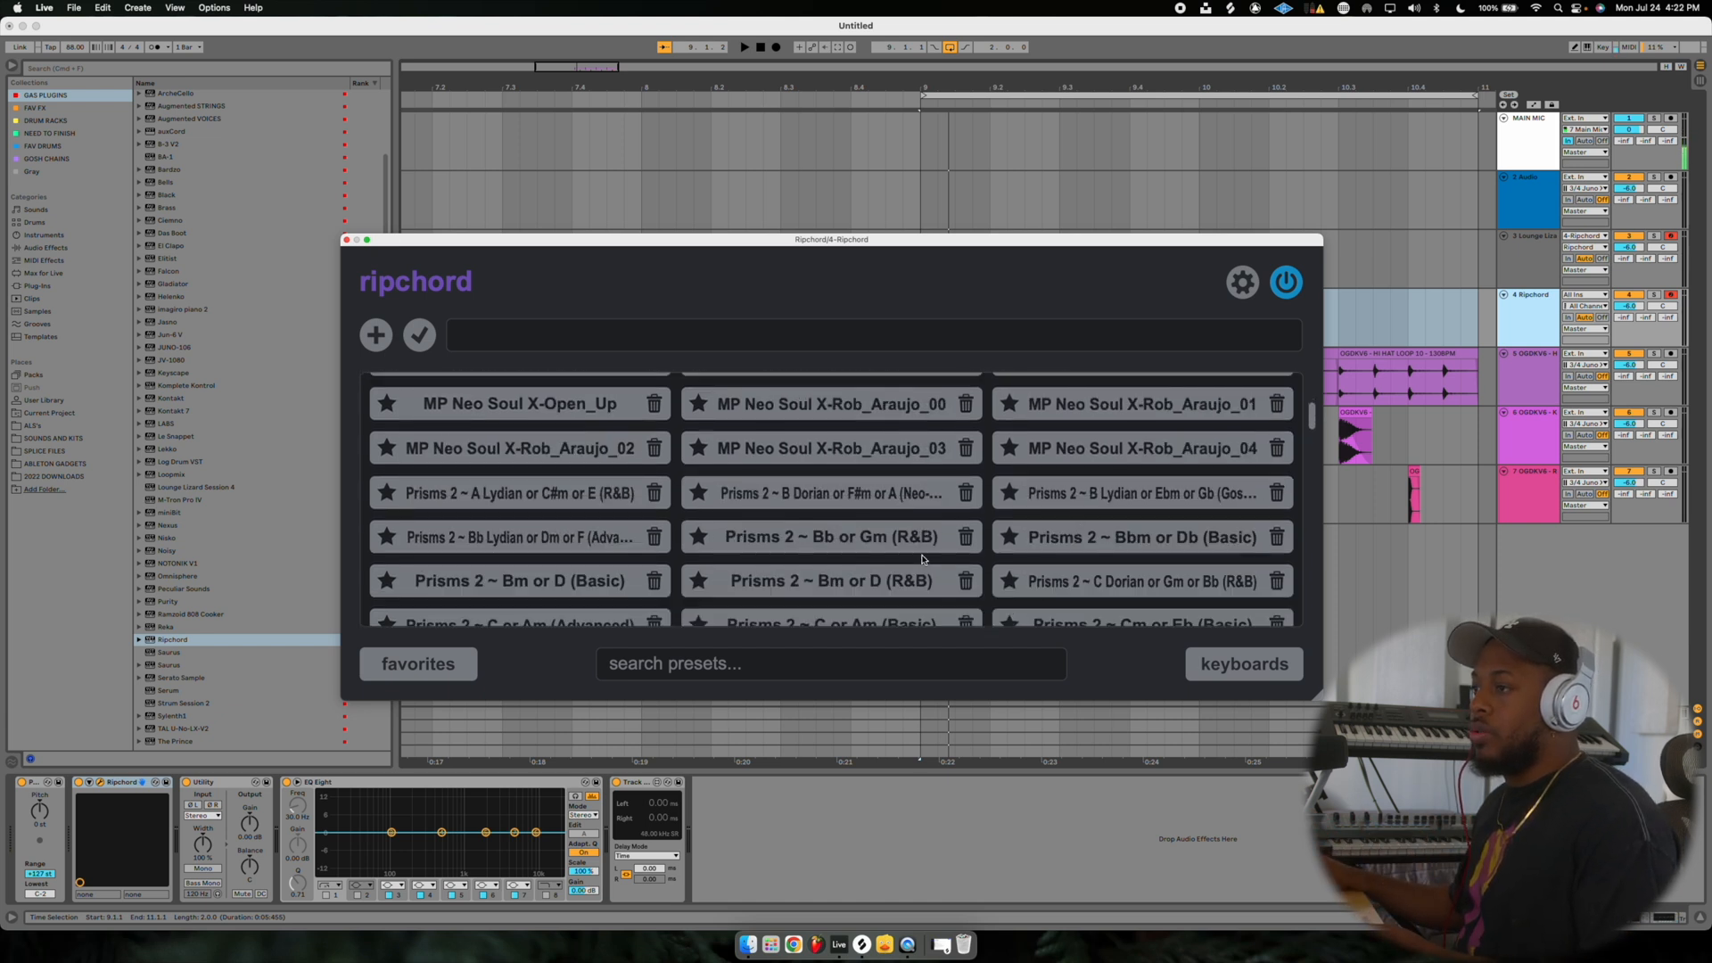
pyautogui.click(801, 538)
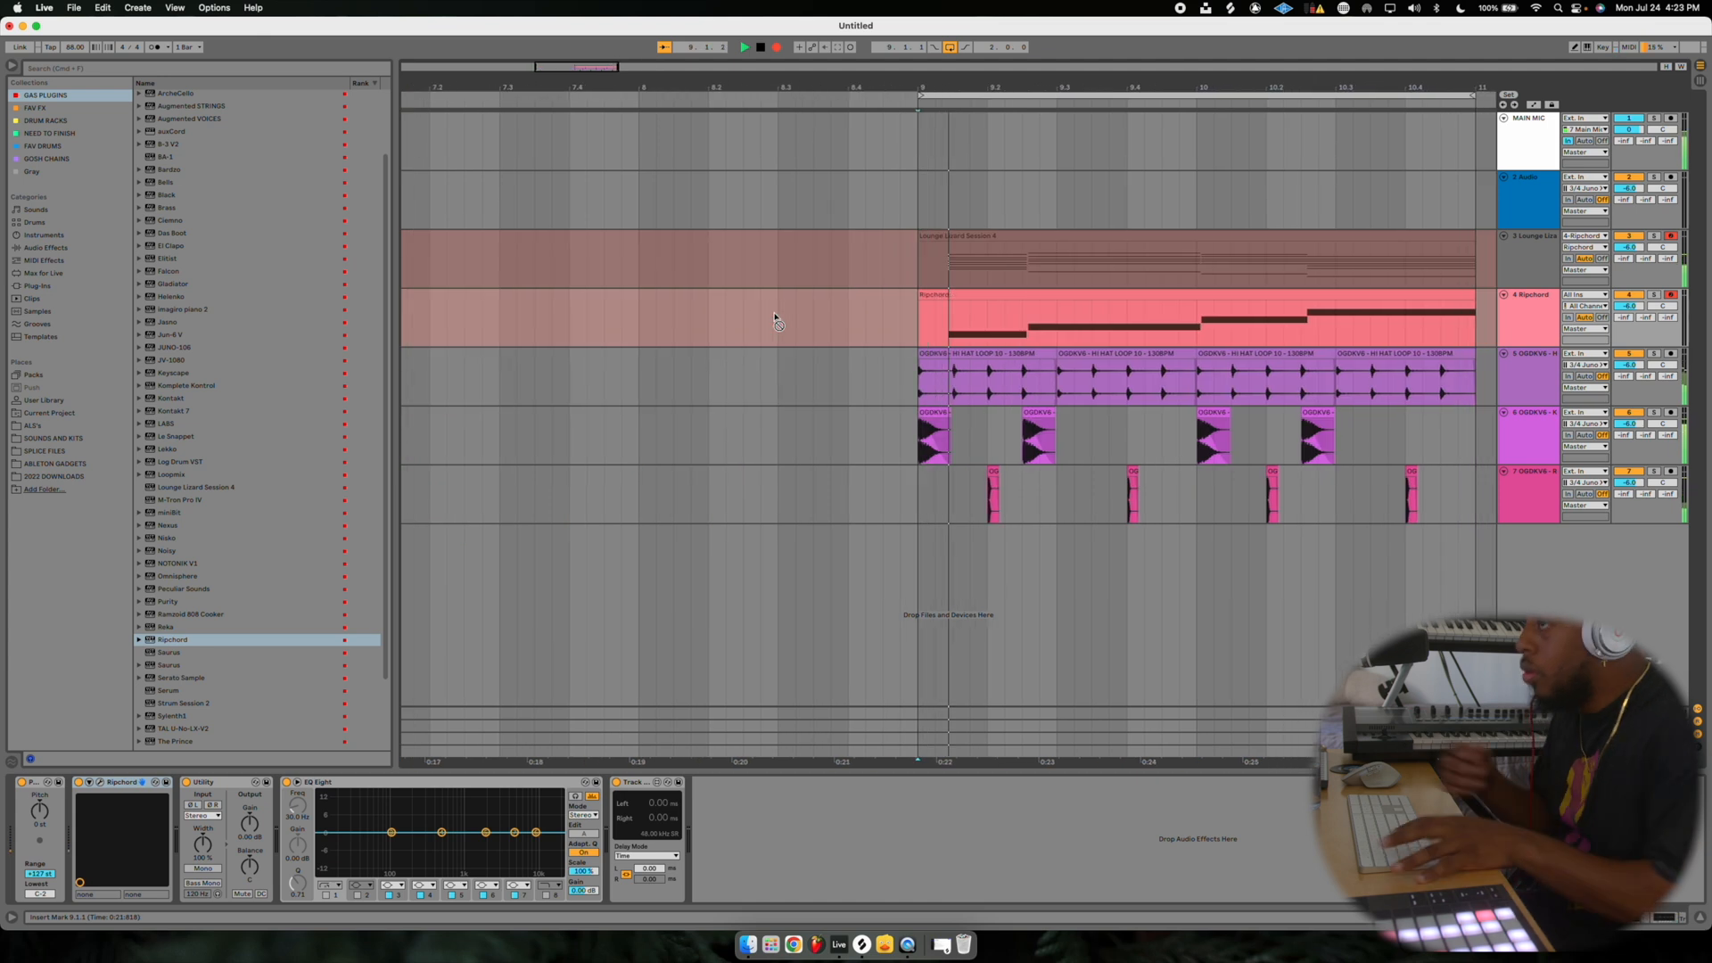
# Stop recording and undo the last recorded pass over the Ripchord and Lounge Lizard clips.
pyautogui.press('space')
pyautogui.press('super+z')
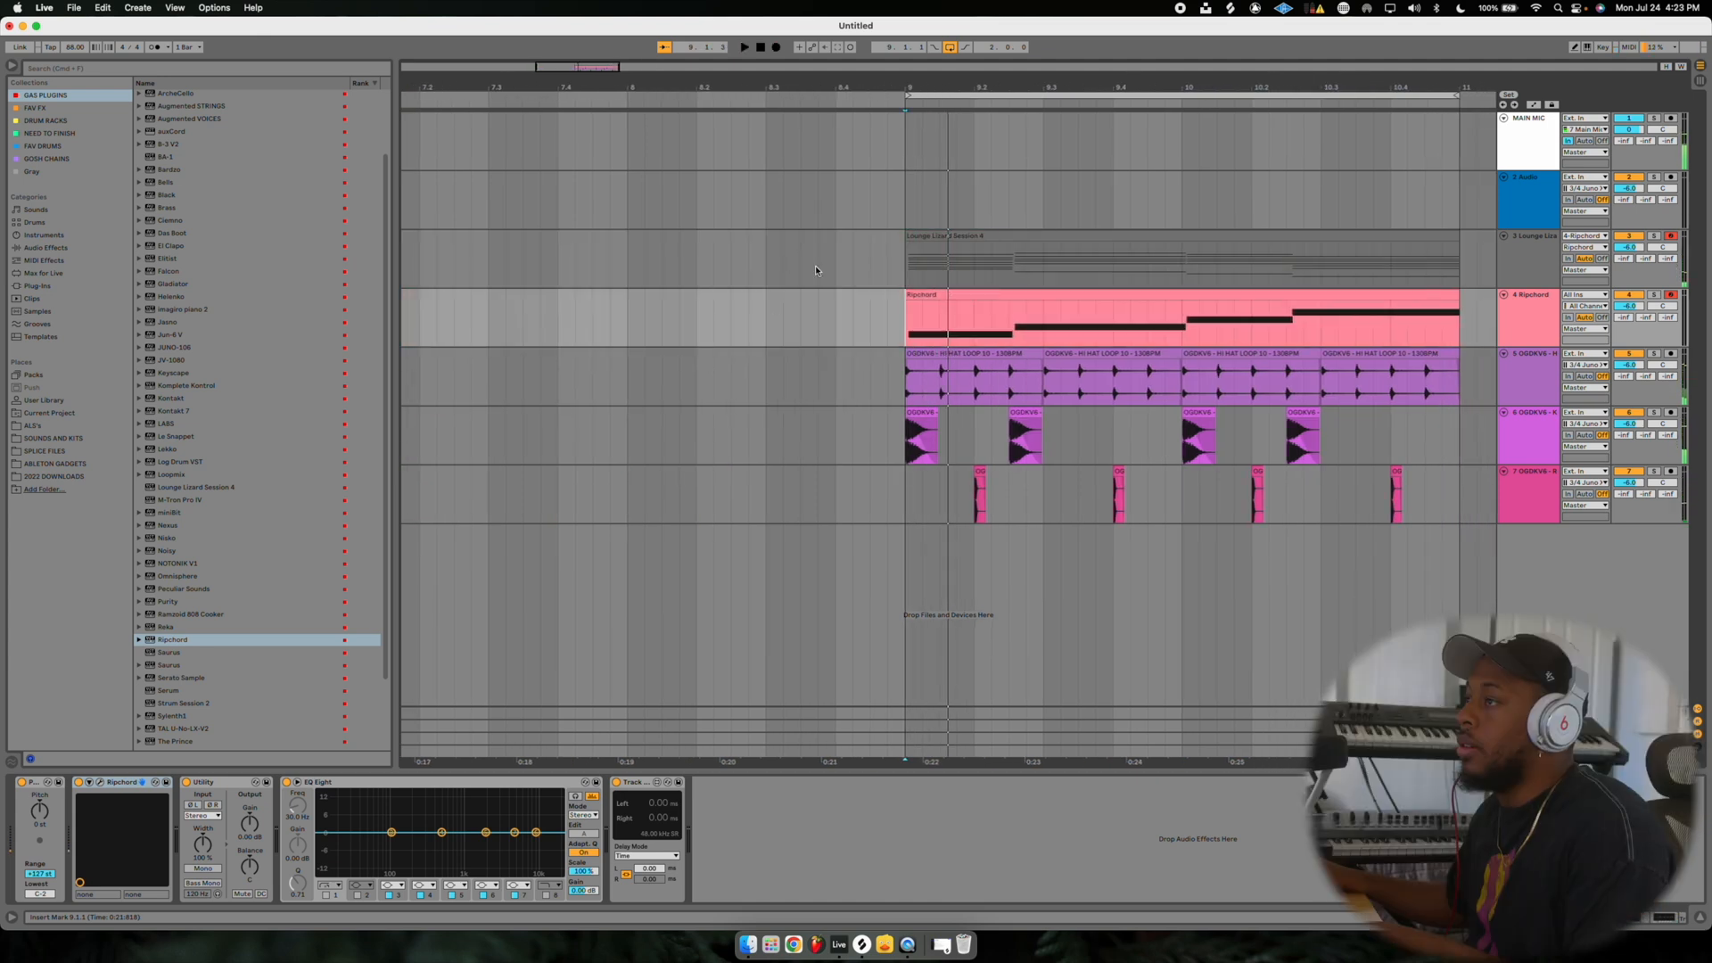
# Duplicate the two-bar chord and drum section on all tracks three times so it fills bars 9 to 17.
pyautogui.scroll(-5, 817, 265)
pyautogui.moveTo(874, 259); pyautogui.dragTo(1201, 512)
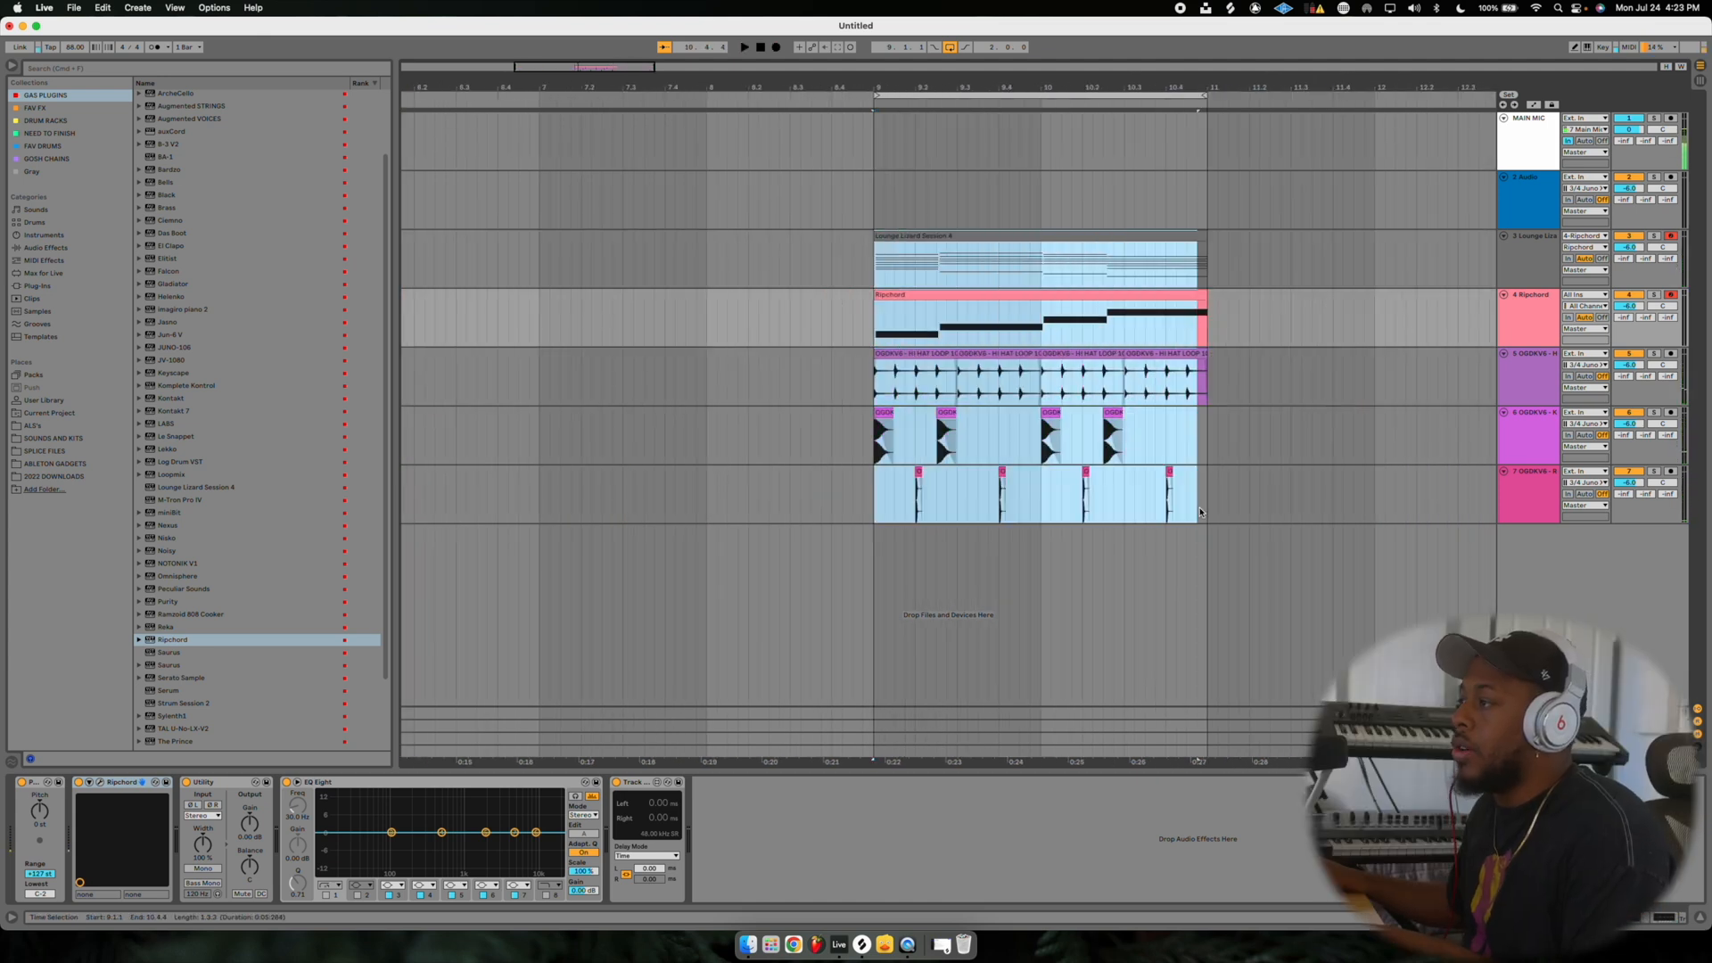
pyautogui.press('super+d')
pyautogui.press('super+d')
pyautogui.press('super+d')
pyautogui.scroll(-5, 890, 458)
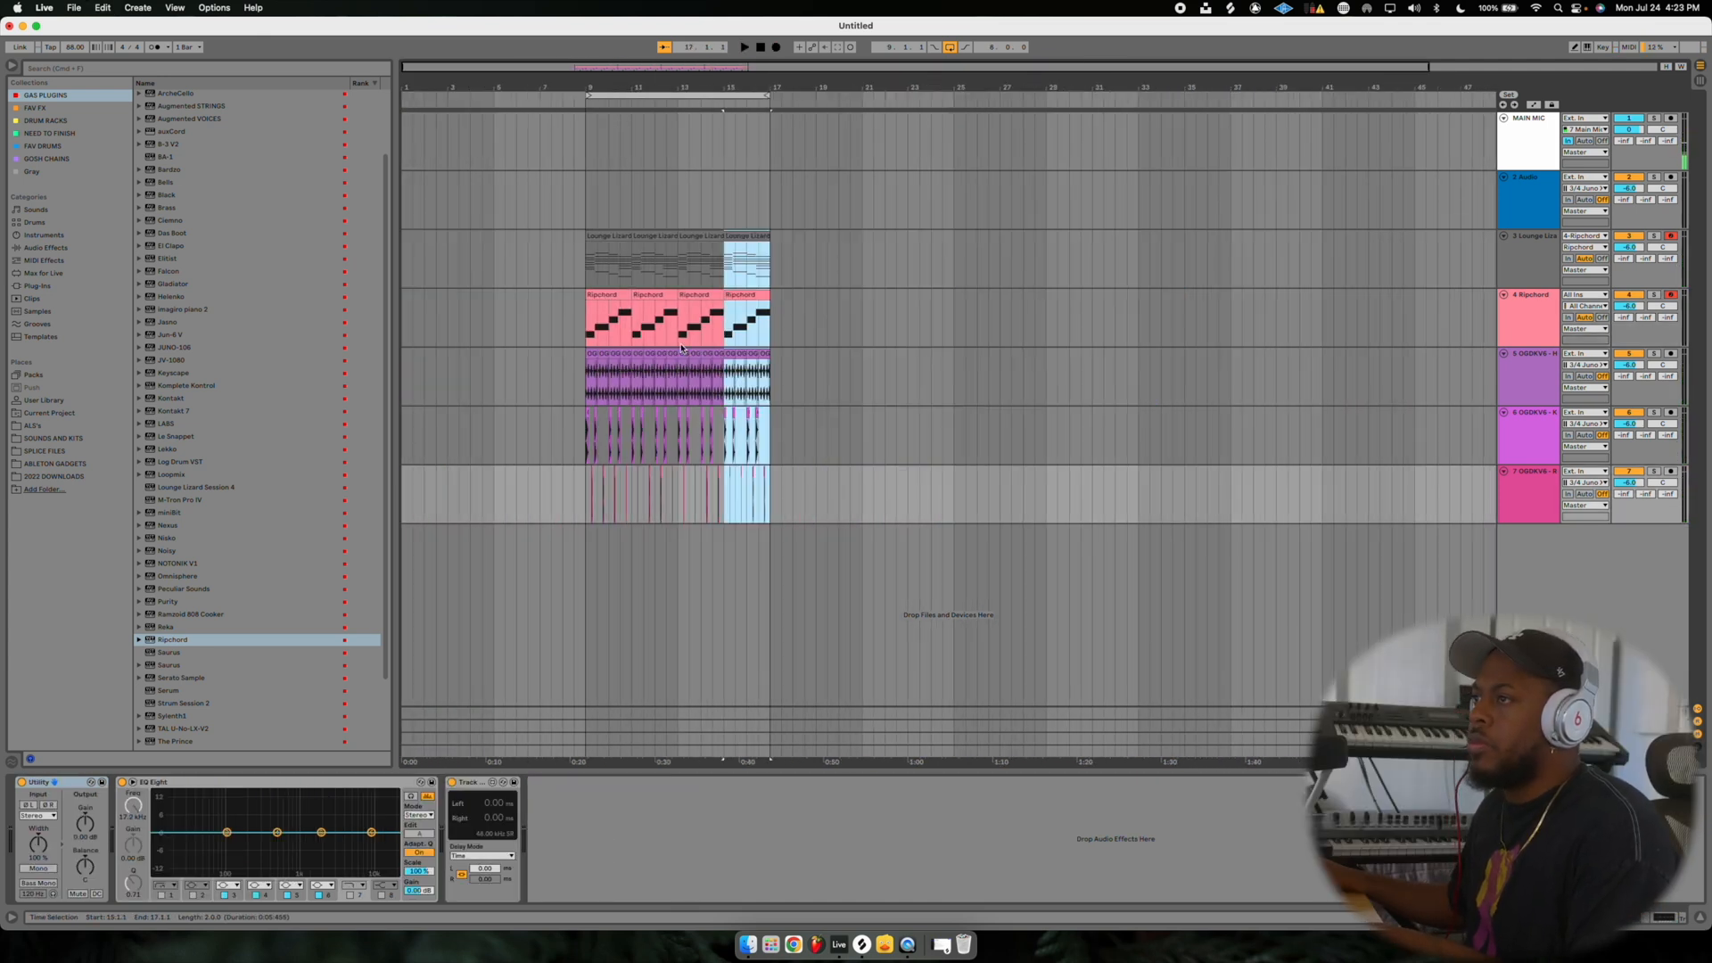
# Delete the fourth Ripchord clip and the matching Lounge Lizard section from bar 15 to 17, keeping the drums.
pyautogui.click(681, 347)
pyautogui.click(743, 295)
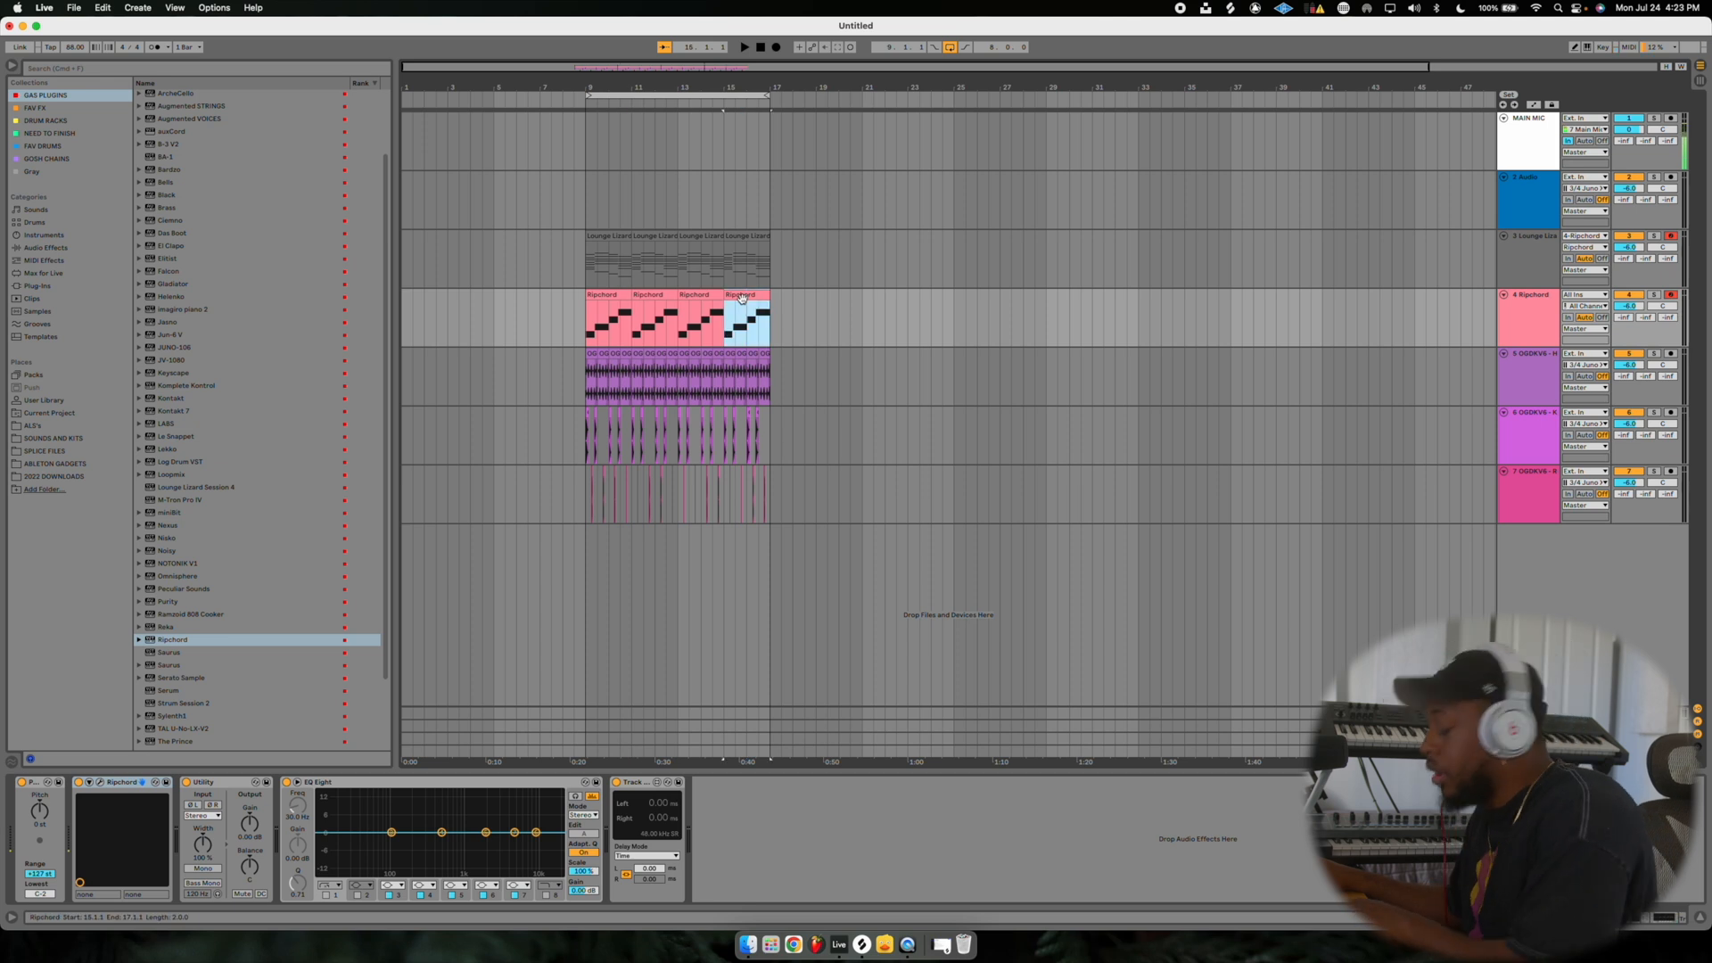
pyautogui.press('Delete')
pyautogui.moveTo(727, 269); pyautogui.dragTo(774, 269)
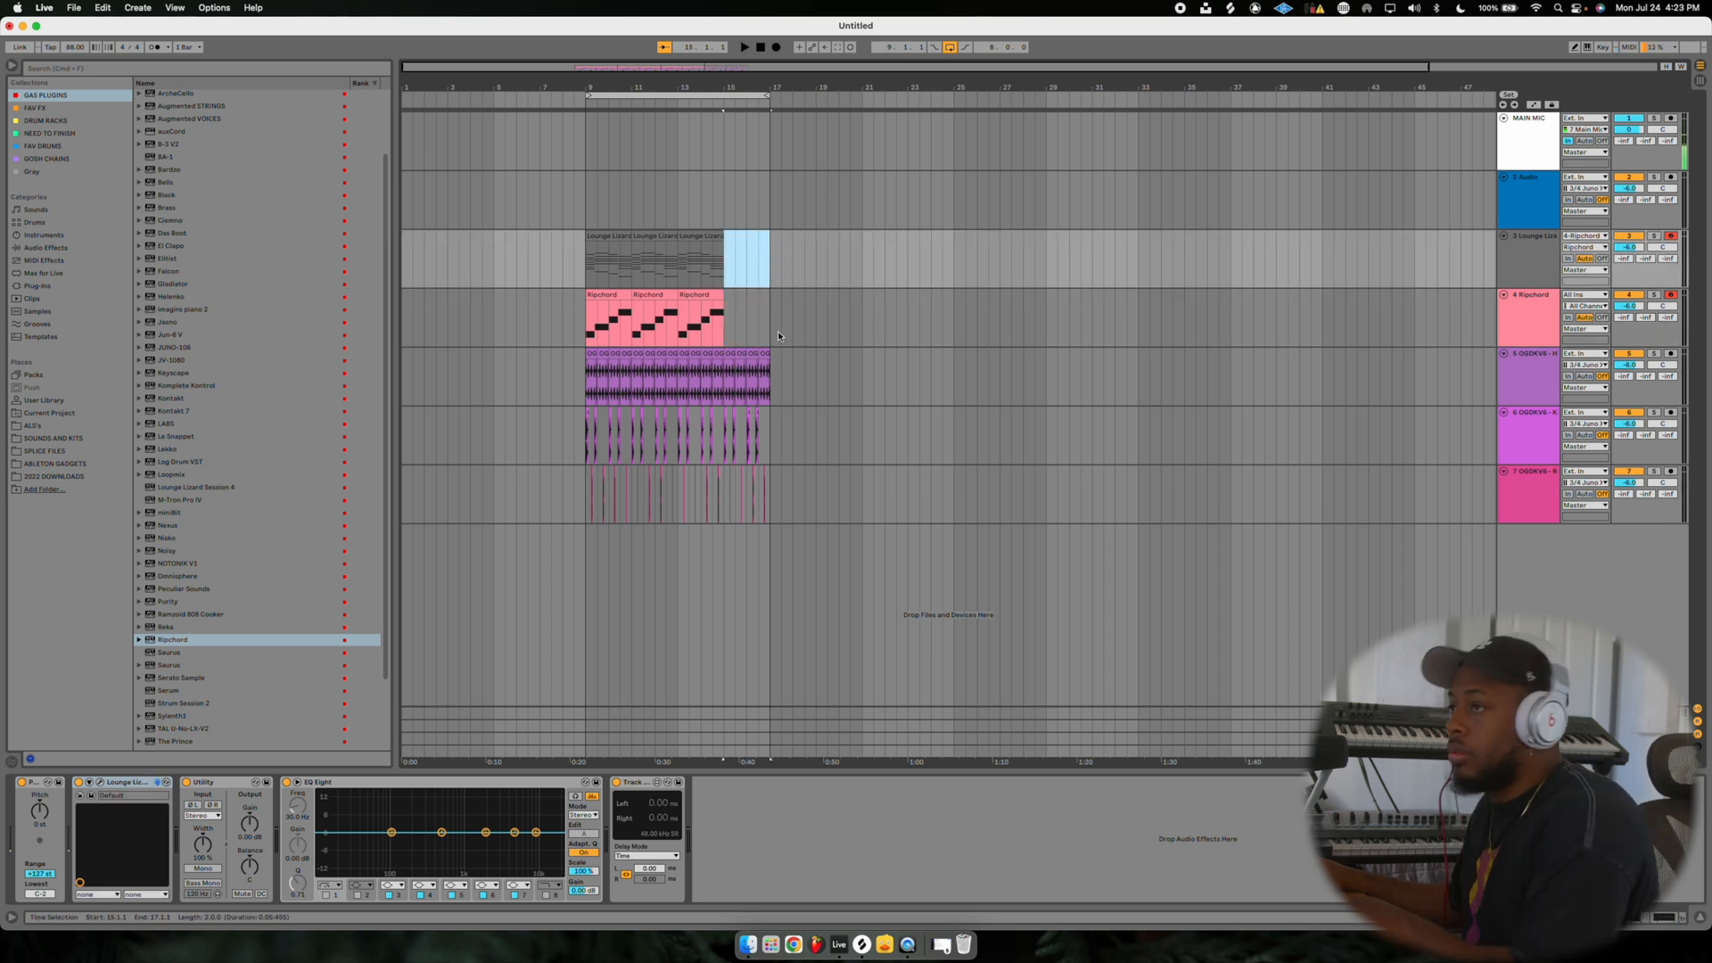
pyautogui.press('Delete')
# Record a new chord ending into the Ripchord and Lounge Lizard tracks from bar 15 to bar 17.
pyautogui.click(727, 340)
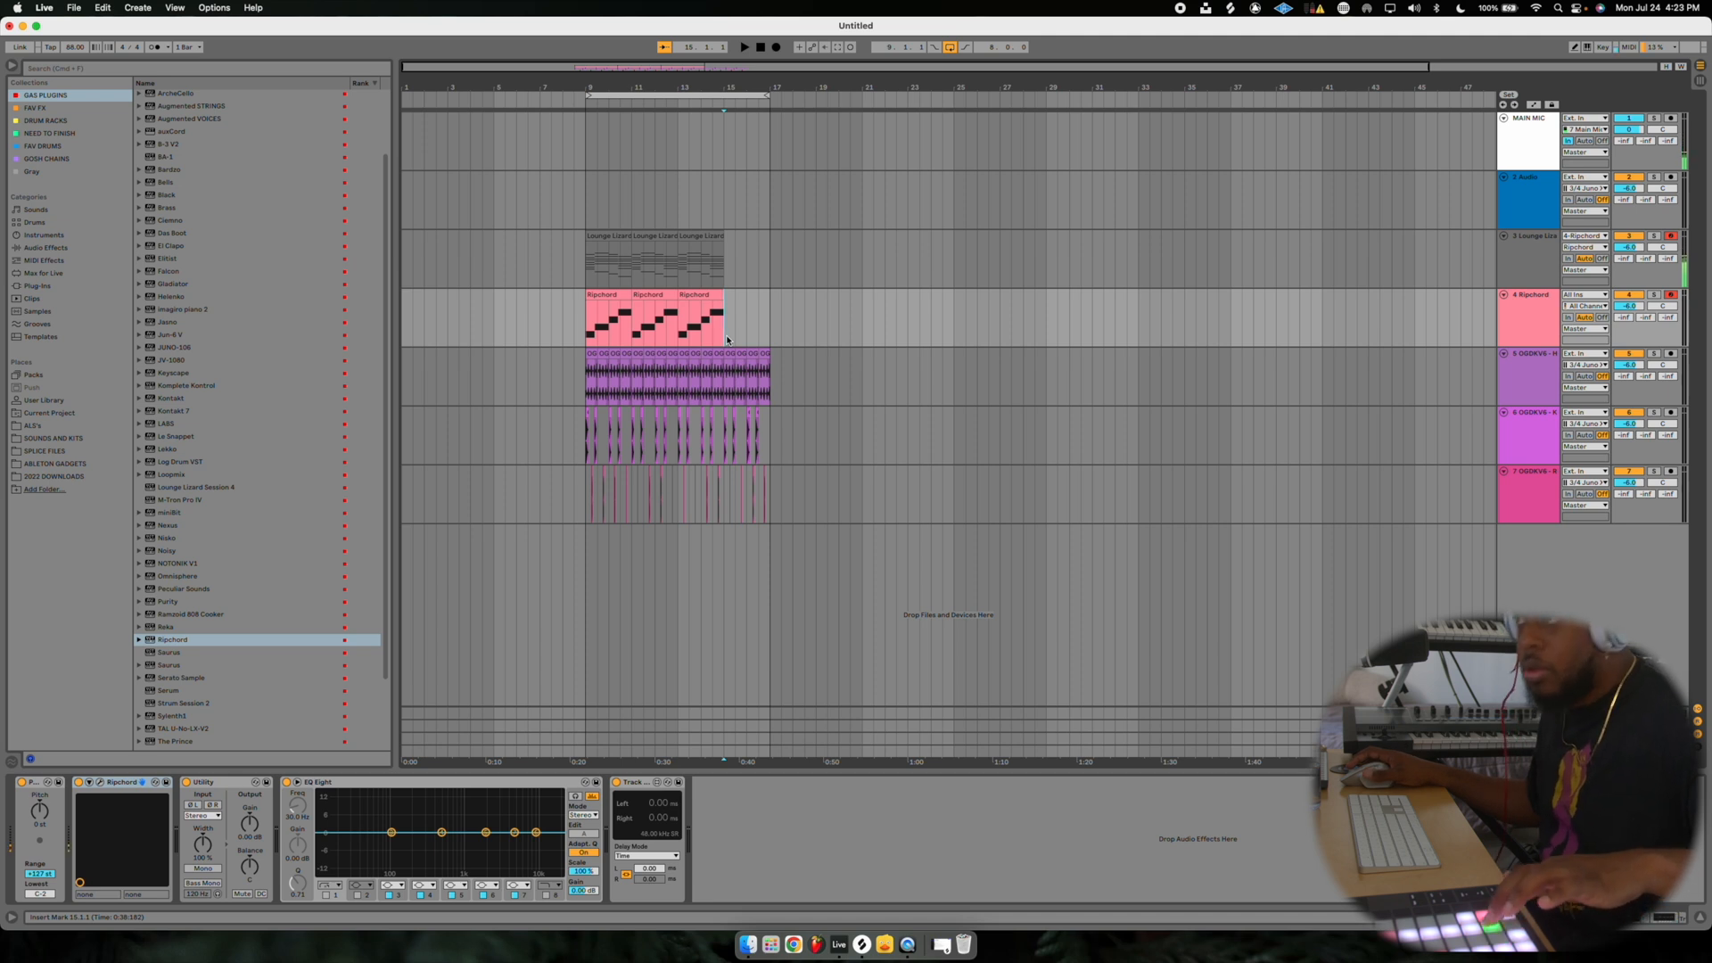
pyautogui.press('F9')
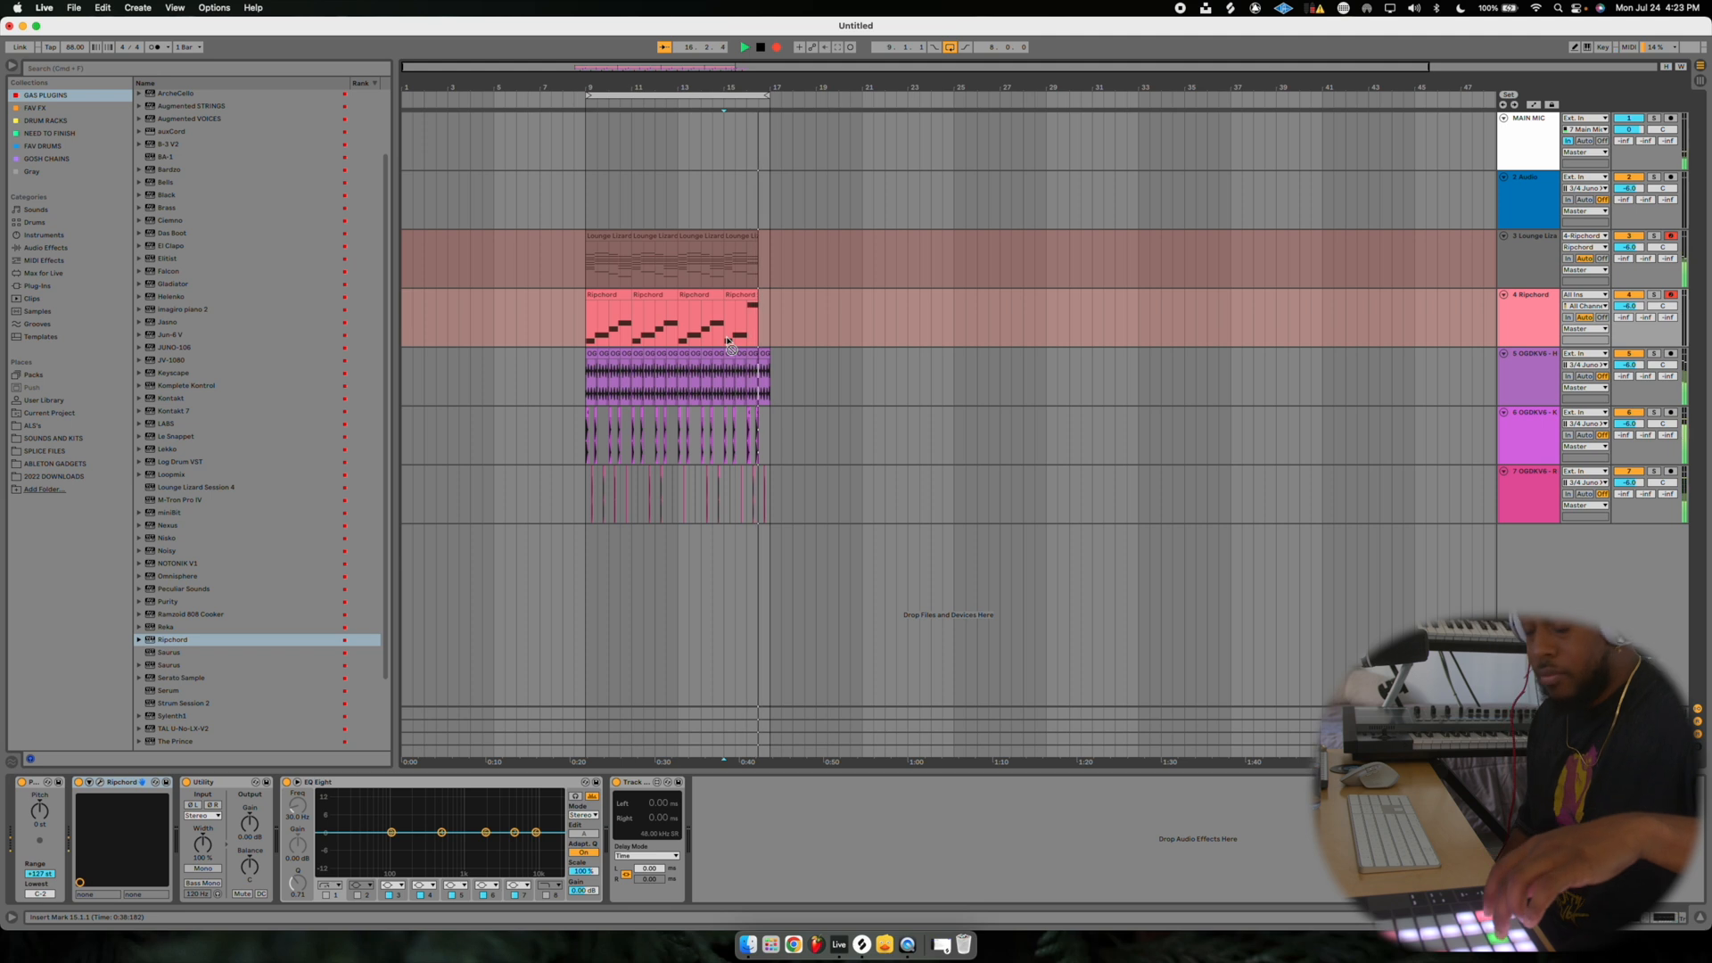
pyautogui.press('space')
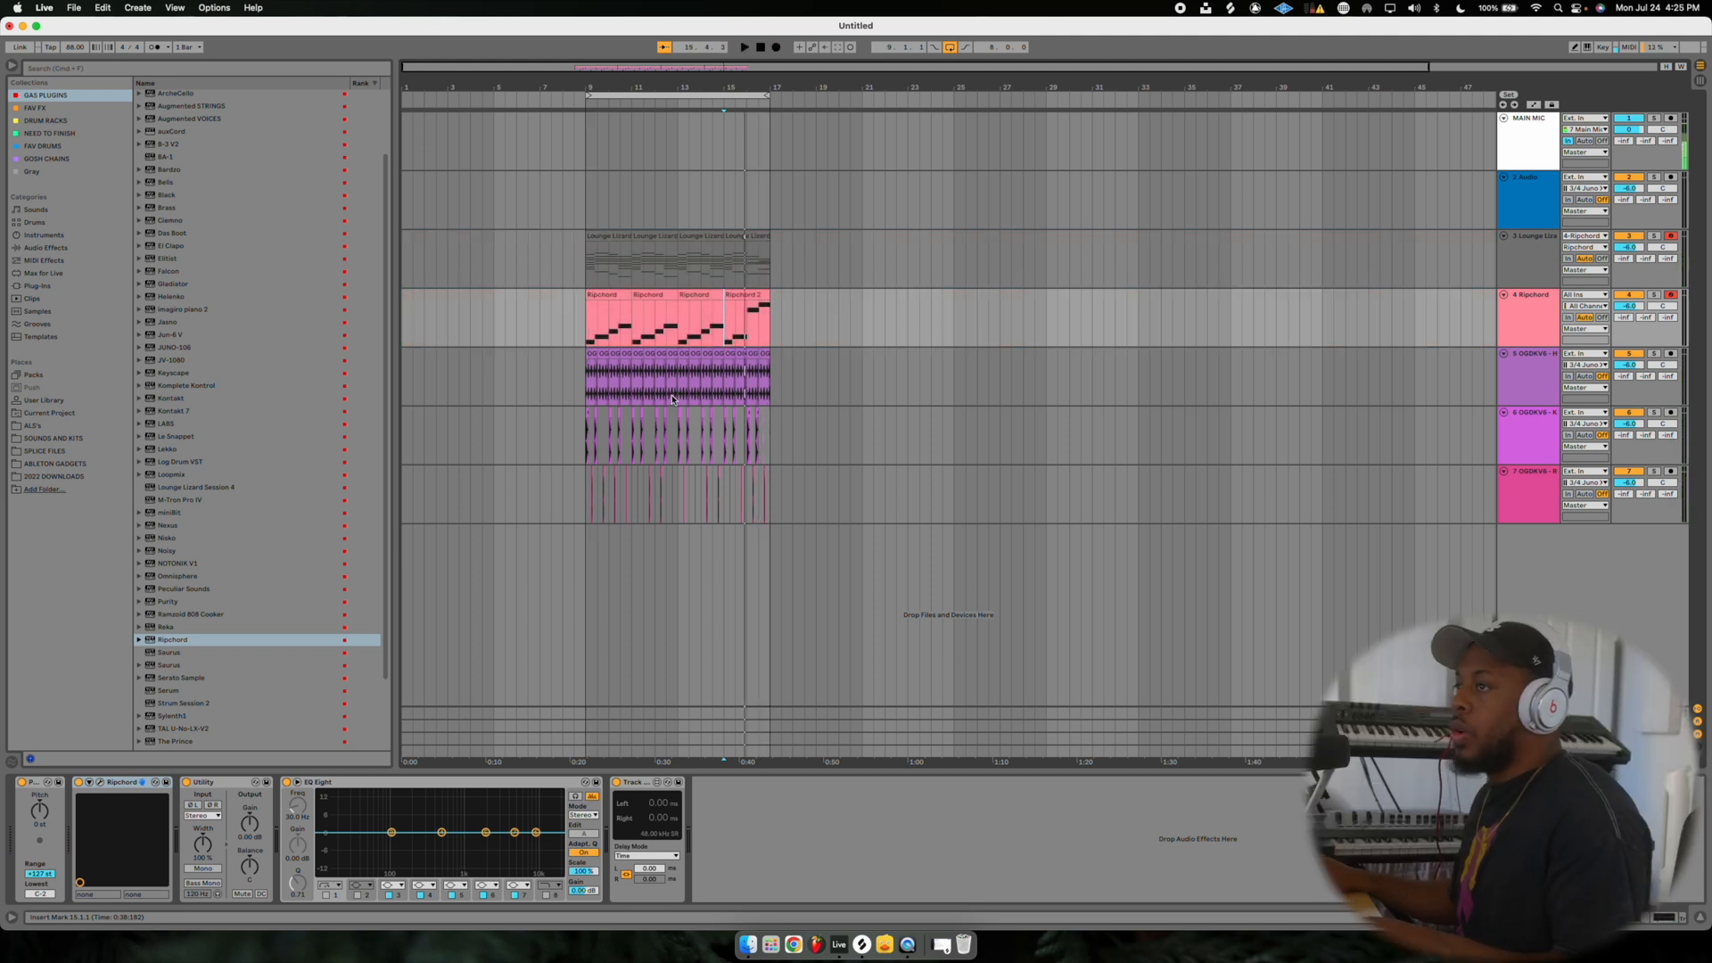
# Delete the Ripchord track and briefly play back the recorded Lounge Lizard chords with the drums.
pyautogui.press('+')
pyautogui.press('+')
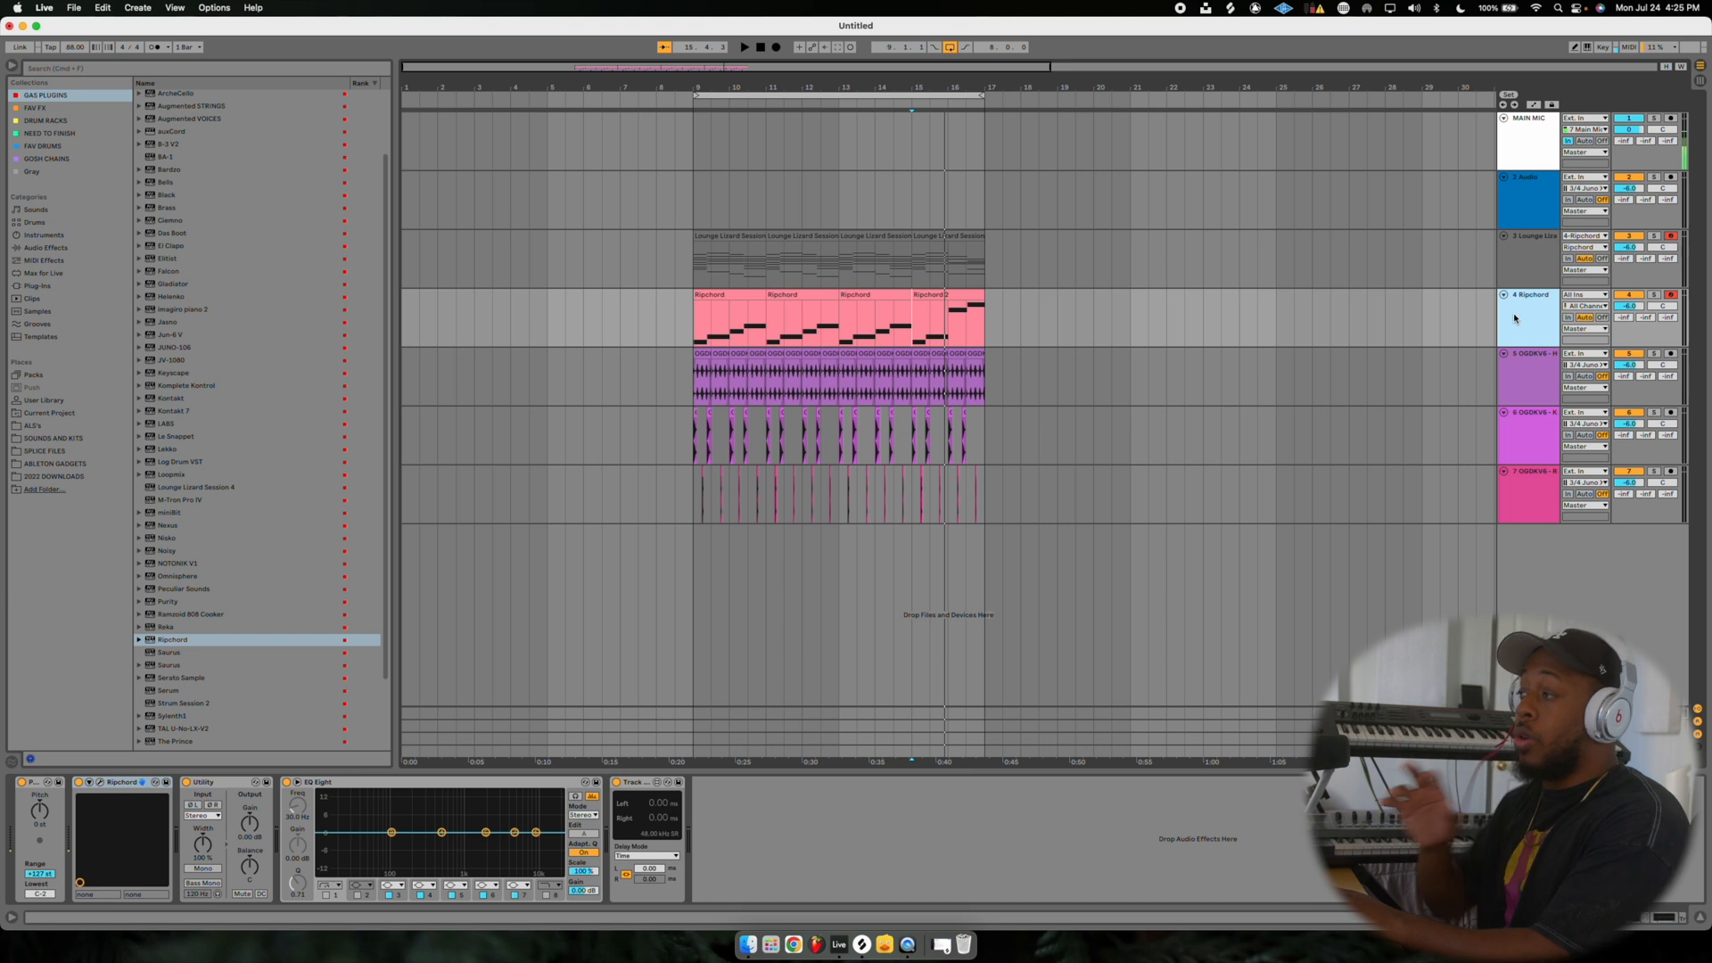
pyautogui.press('Delete')
pyautogui.scroll(5, 596, 259)
pyautogui.hscroll(4, 535, 284)
pyautogui.press('space')
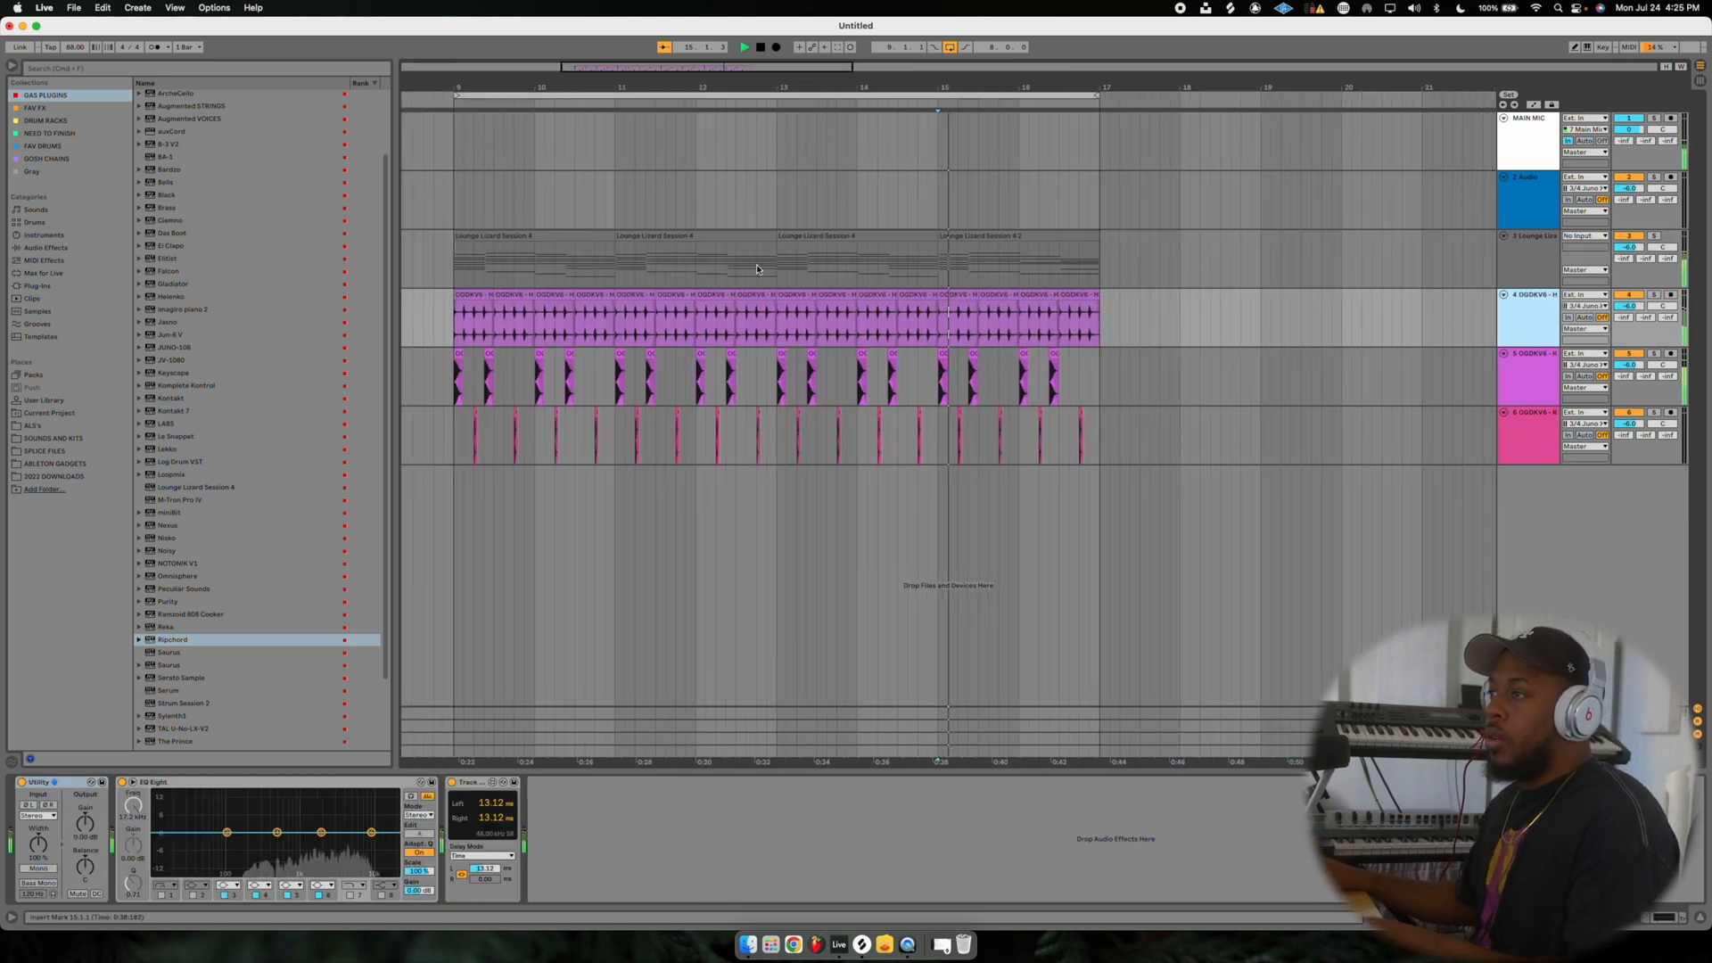
pyautogui.press('space')
# Consolidate the Lounge Lizard clips from bar 9 to 17 into a single clip and enlarge its track height.
pyautogui.moveTo(454, 271); pyautogui.dragTo(1101, 279)
pyautogui.press('super+j')
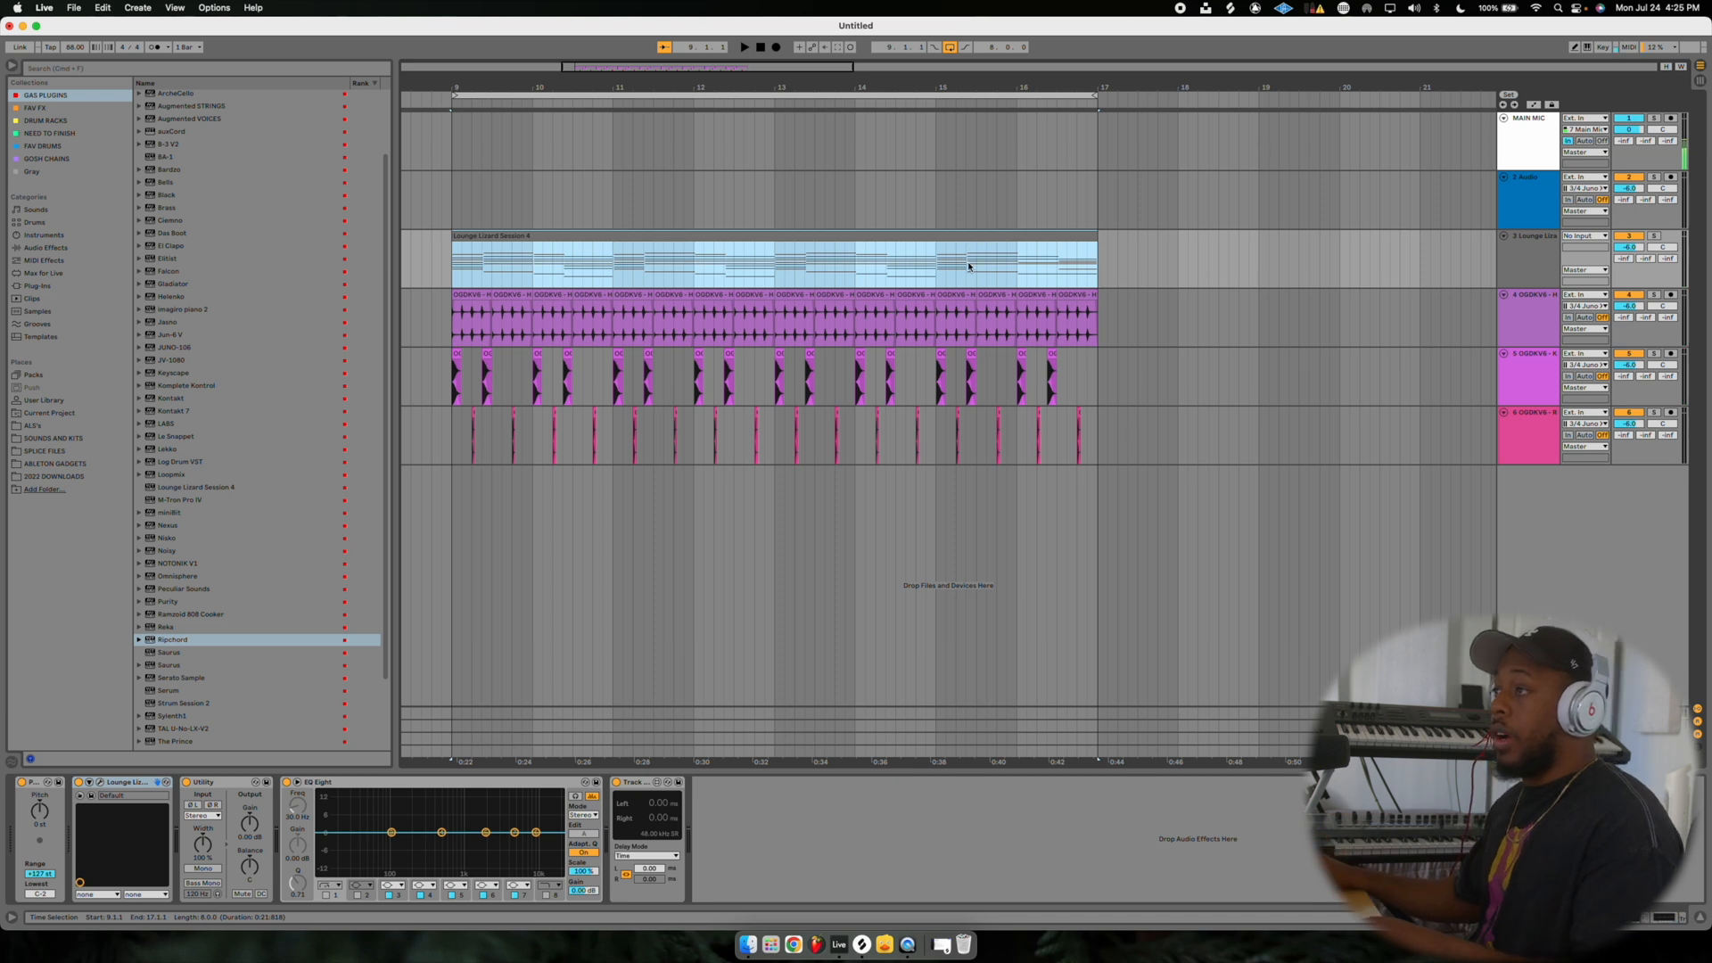
pyautogui.scroll(3, 969, 266)
# Insert a new MIDI track below the Lounge Lizard track and load Trilian on it.
pyautogui.click(1534, 271)
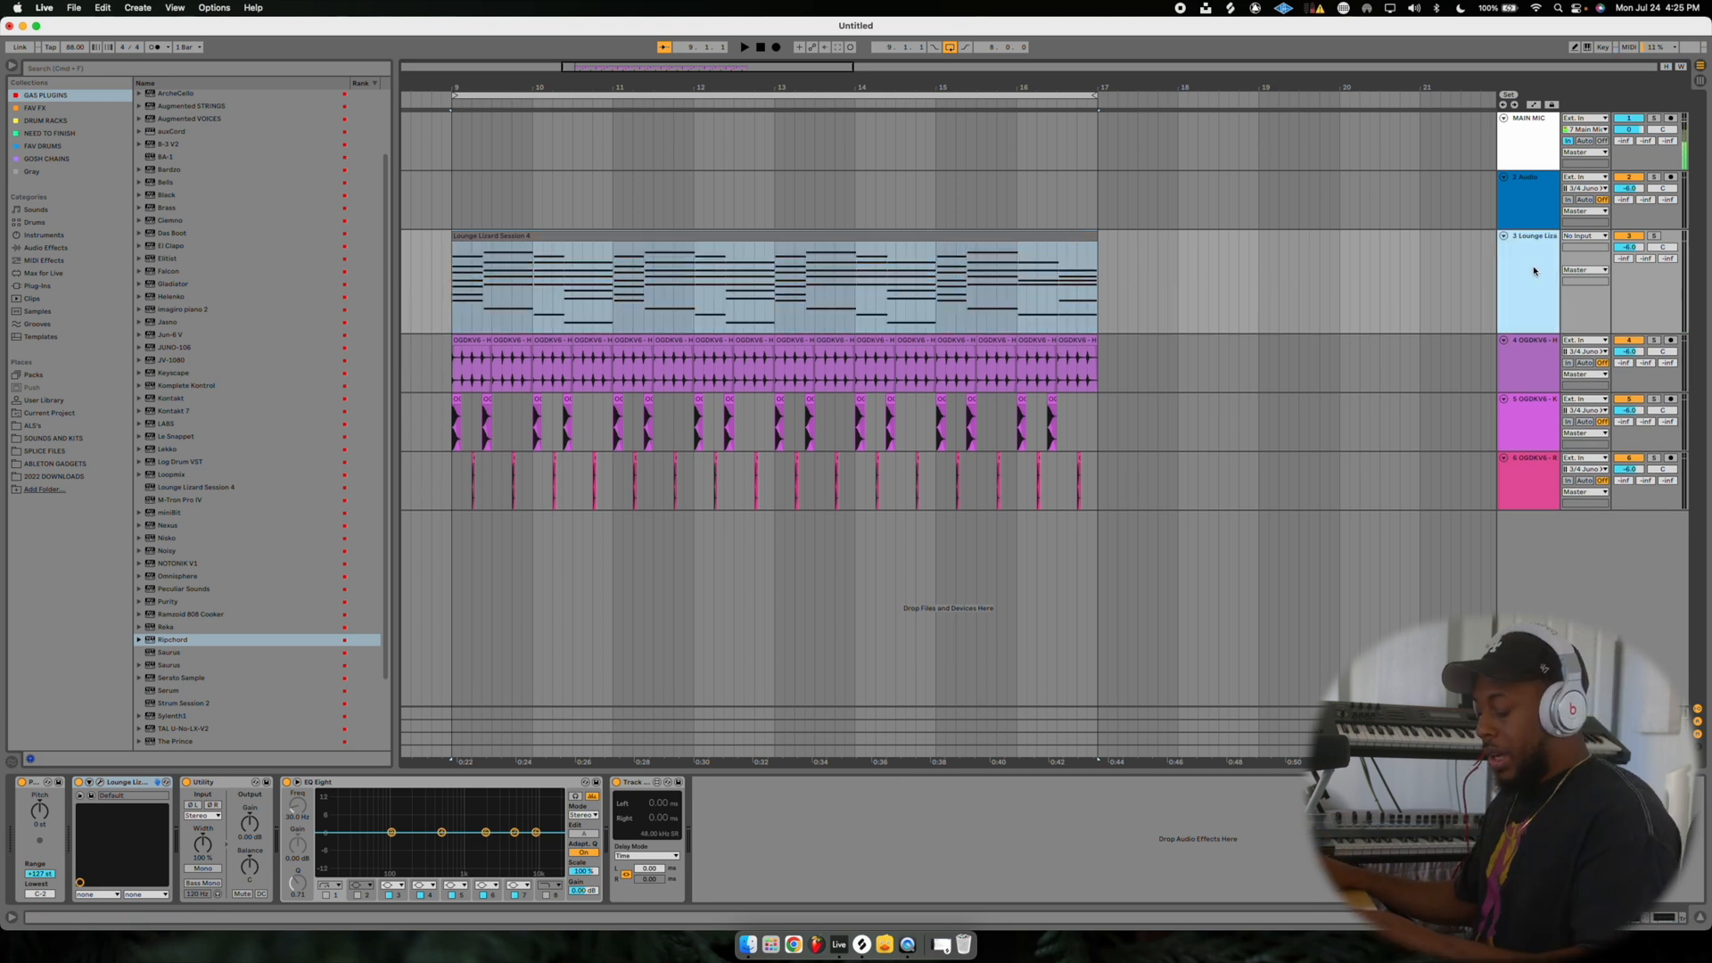
pyautogui.press('super+shift+t')
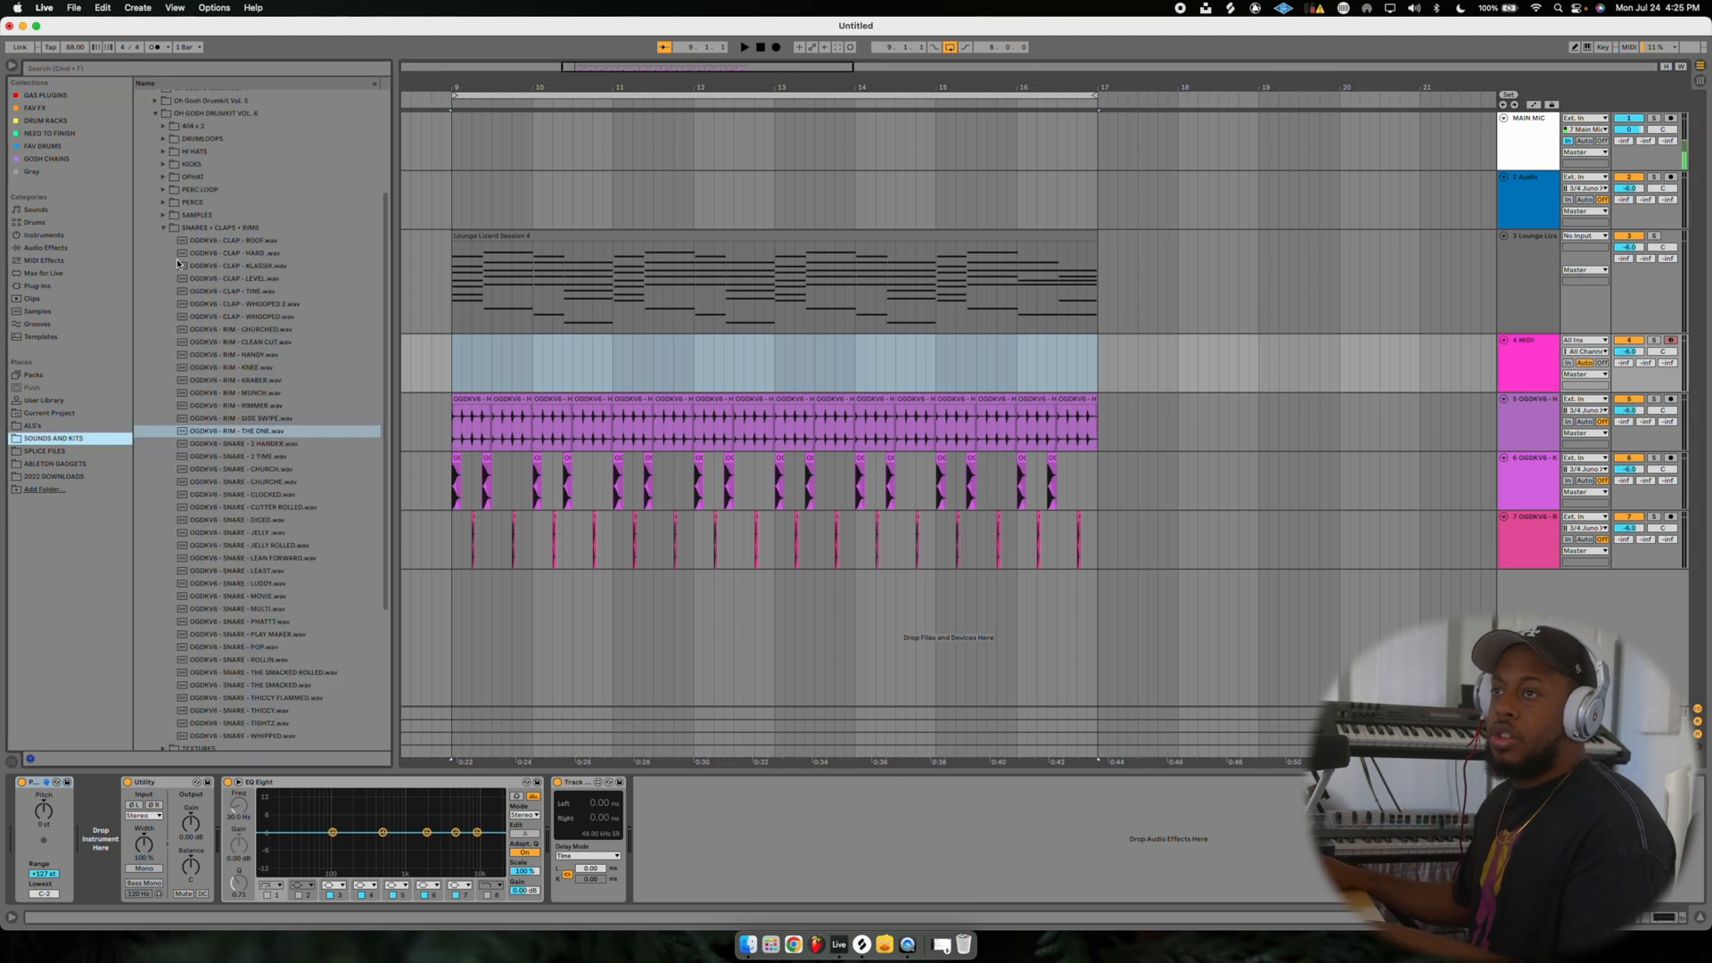
pyautogui.doubleClick(181, 228)
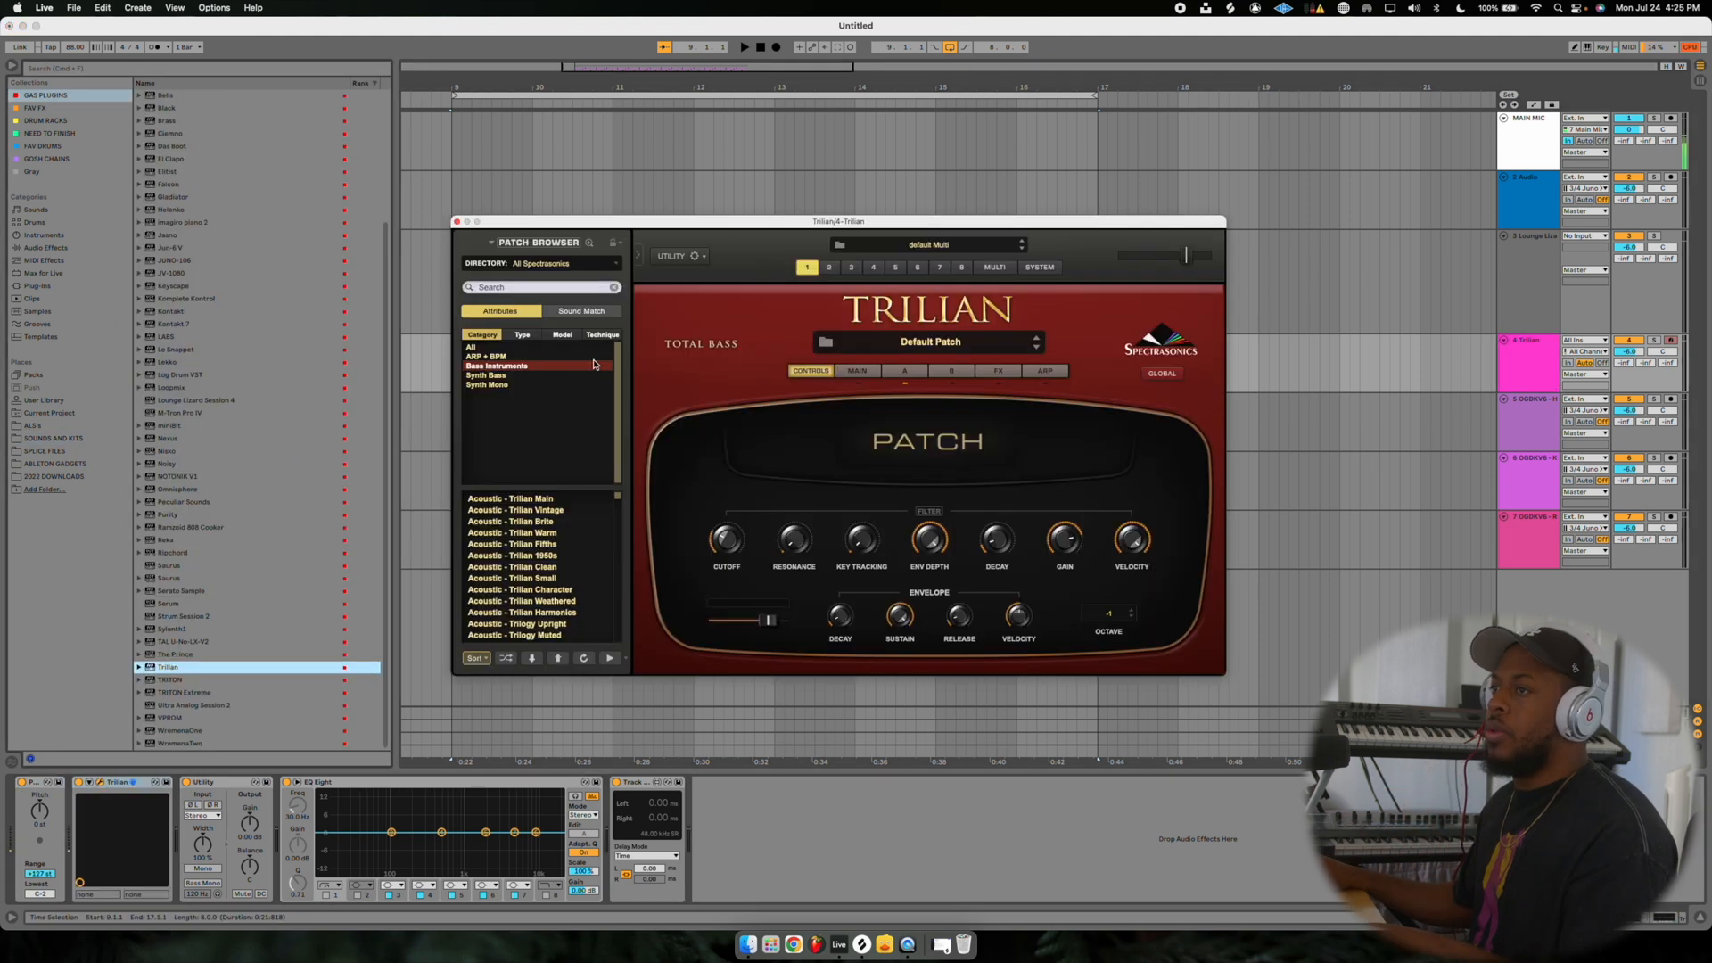
# Load the Acoustic - Trilian Warm patch from the Bass - Acoustic Upright type and close the Trilian window.
pyautogui.click(895, 348)
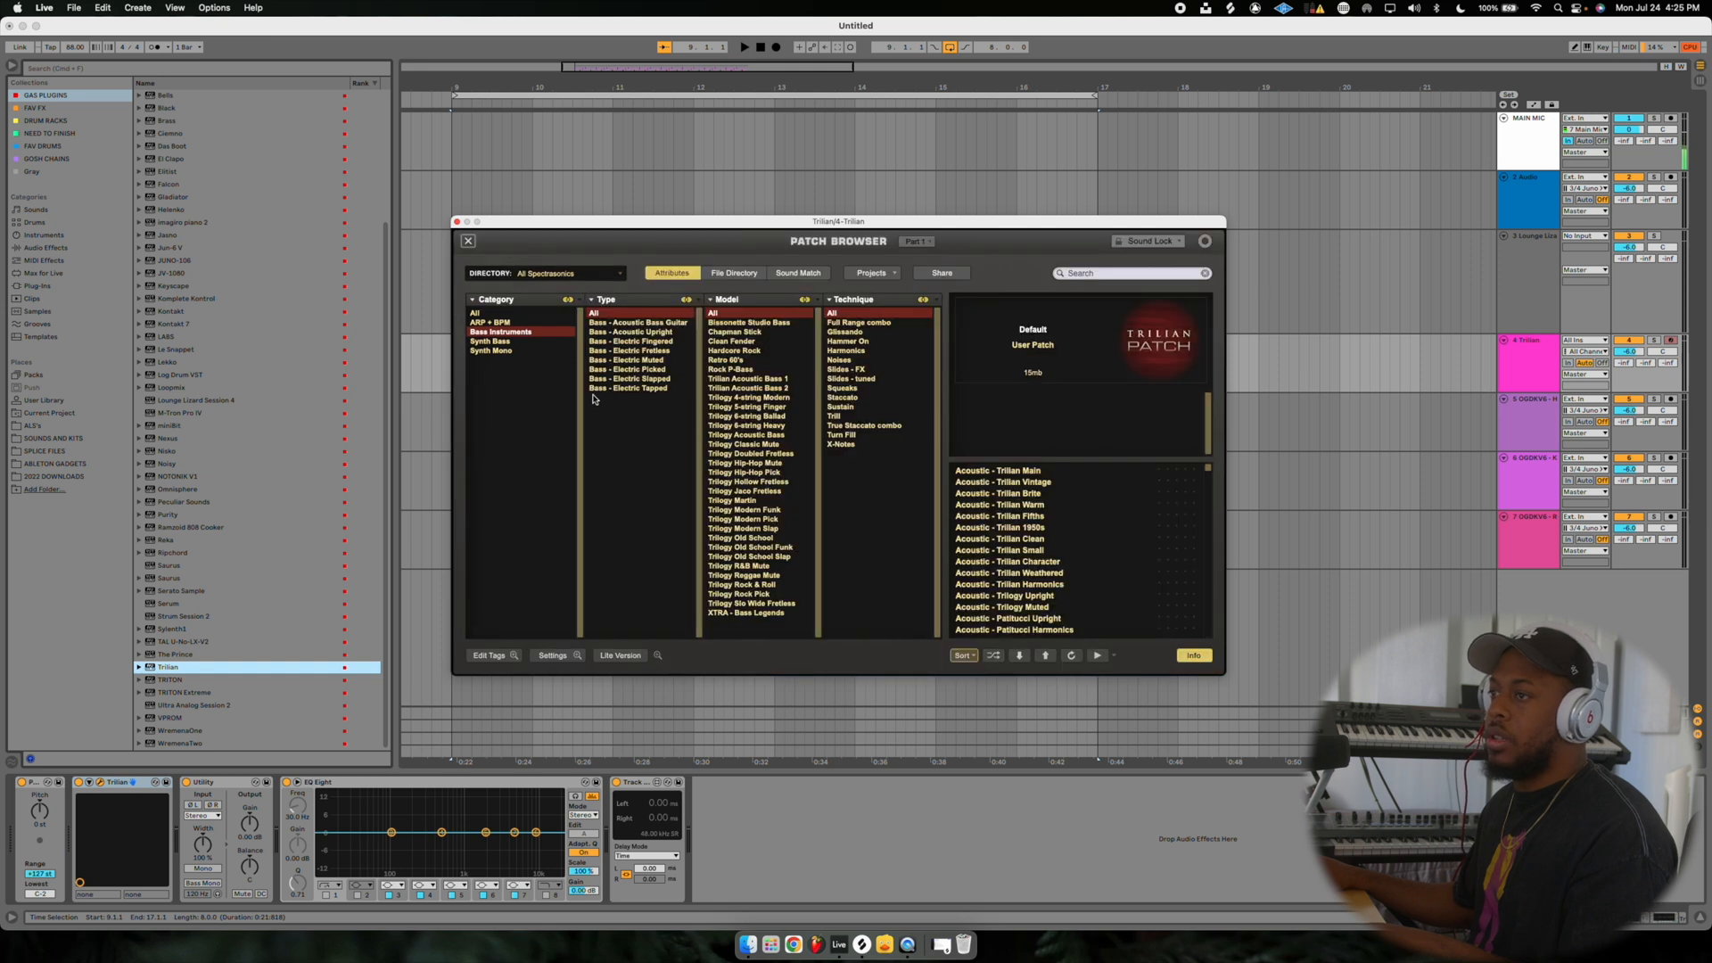
pyautogui.click(637, 333)
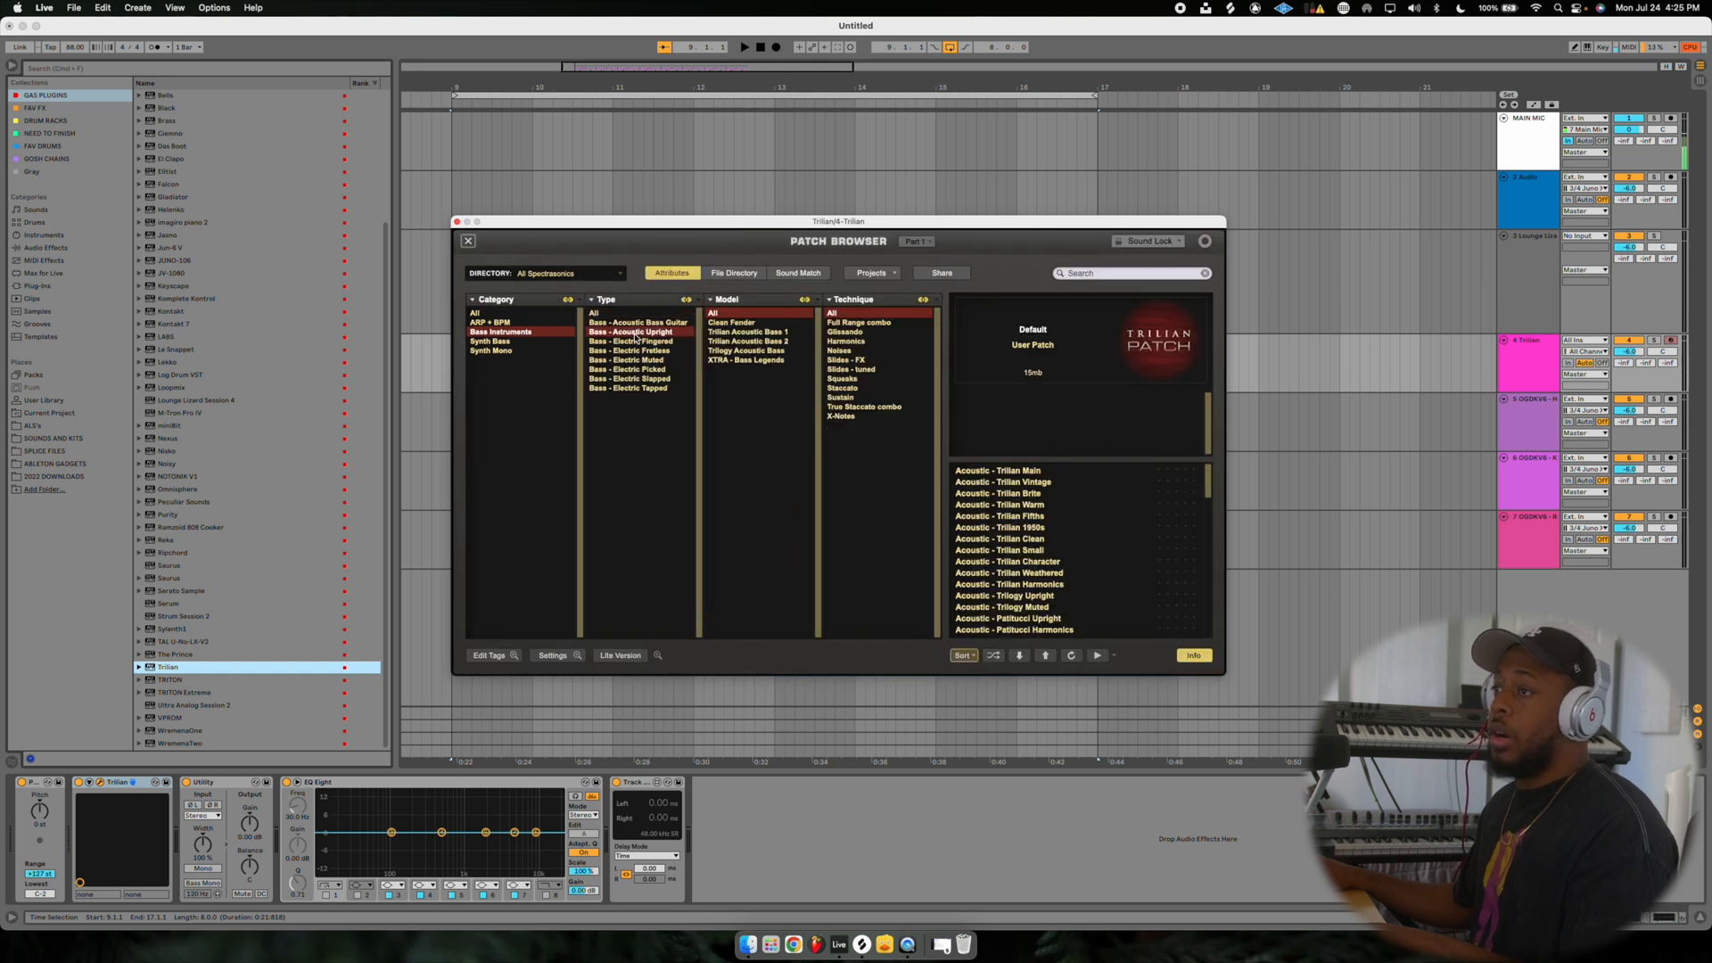
pyautogui.click(1041, 506)
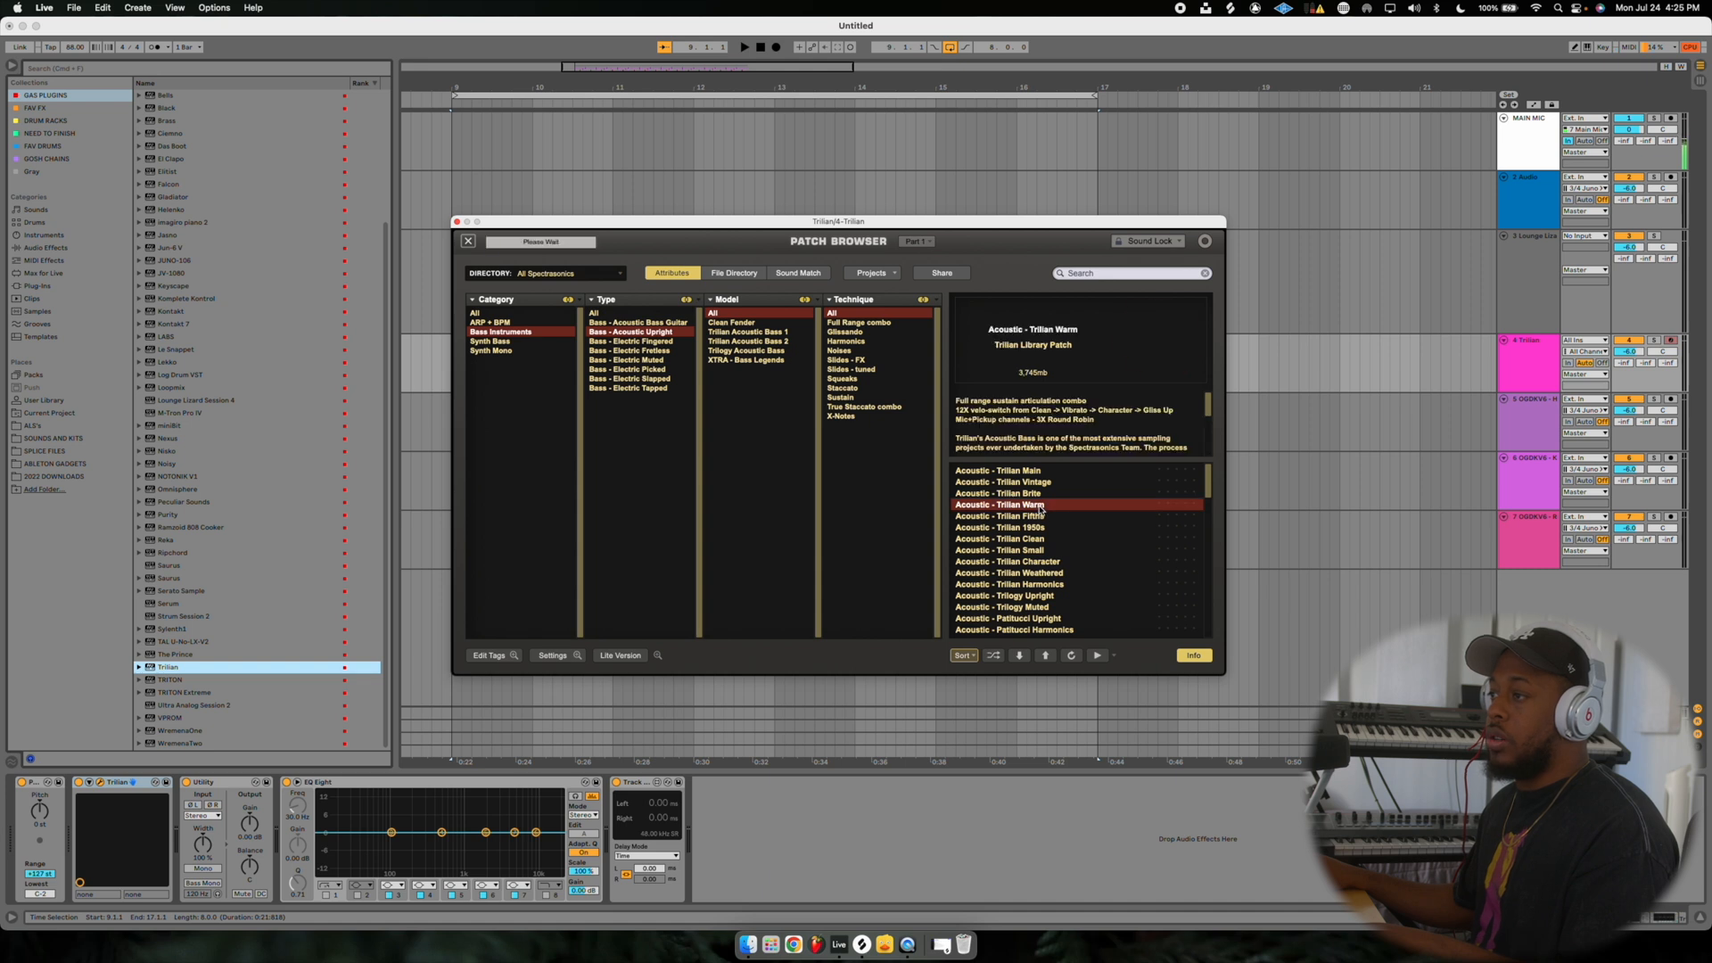
pyautogui.click(457, 222)
# Copy the consolidated Lounge Lizard clip onto the Trilian track at bar 9.
pyautogui.click(891, 240)
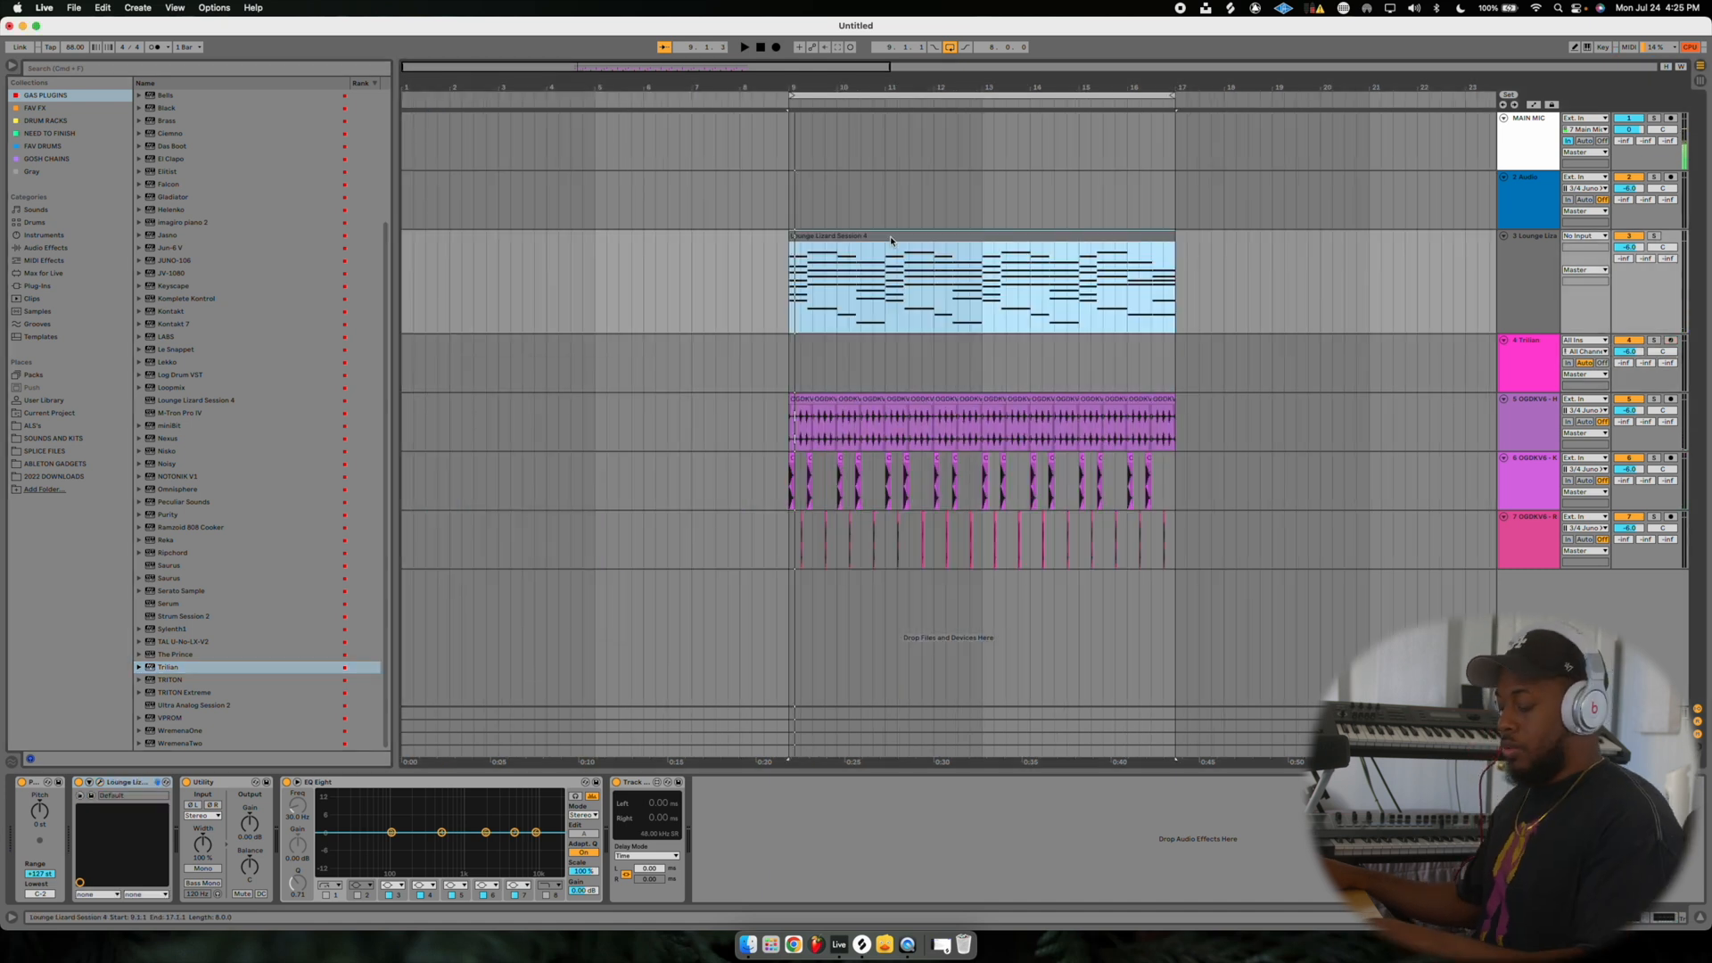
pyautogui.click(794, 368)
pyautogui.press('super+v')
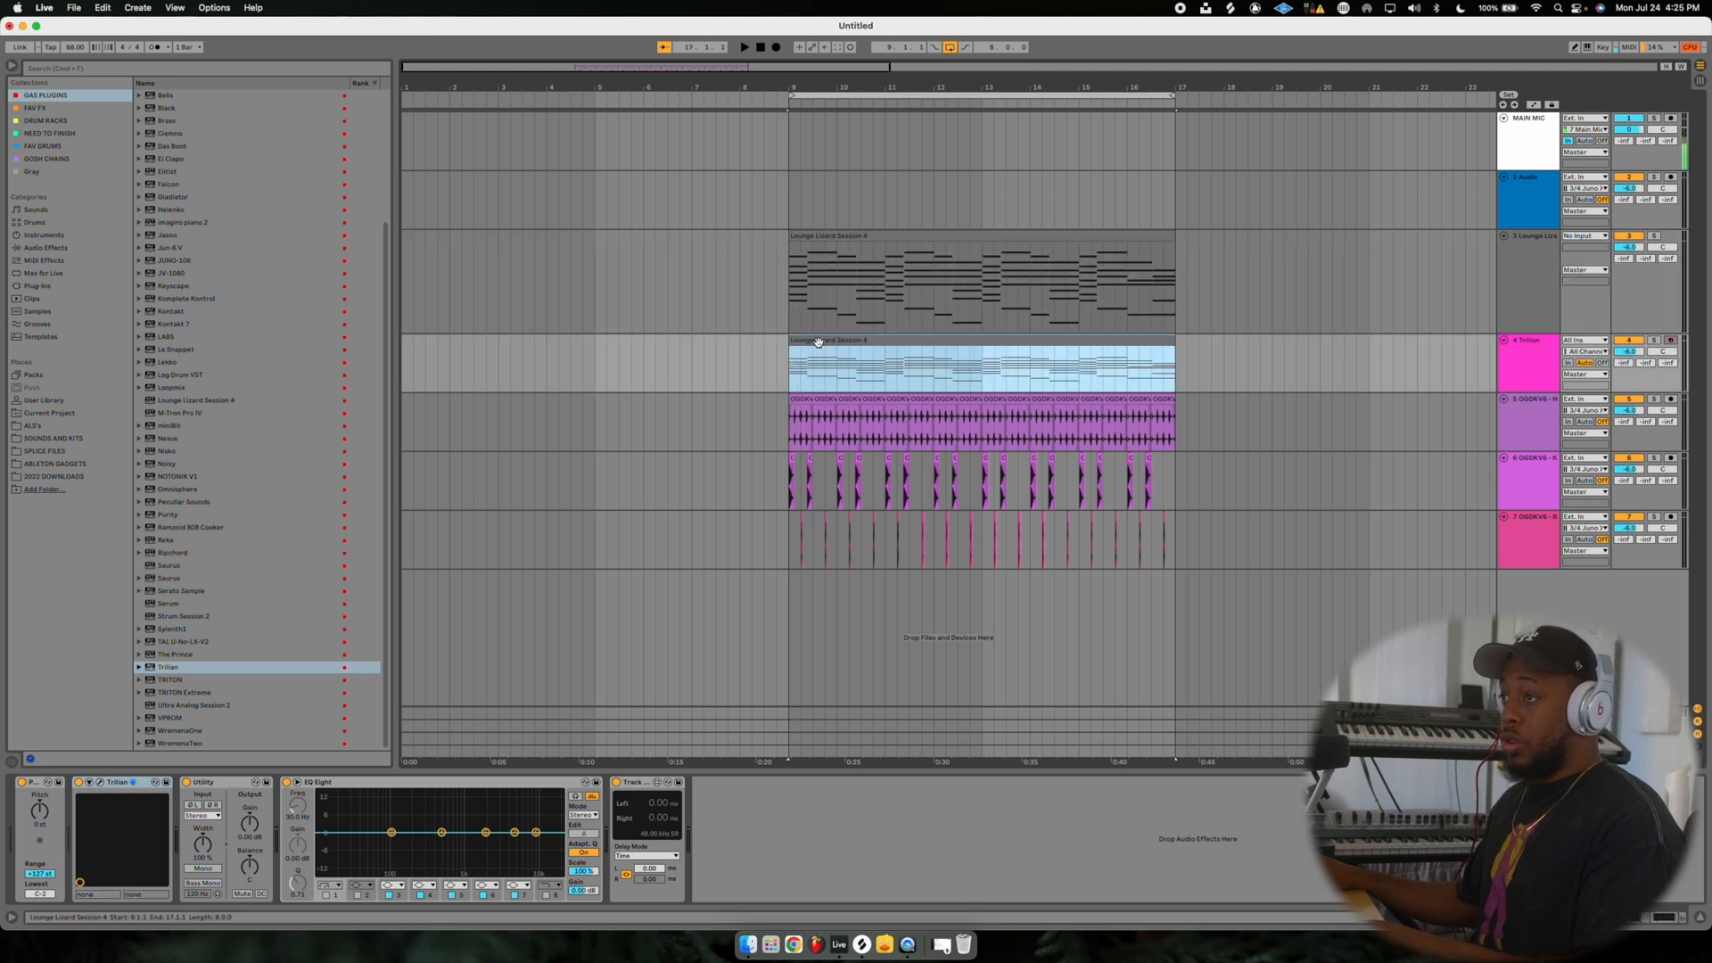
# Delete the upper chord notes throughout the Trilian clip, keeping only the lowest note of each chord as the bass line.
pyautogui.doubleClick(818, 342)
pyautogui.moveTo(750, 493); pyautogui.dragTo(749, 260)
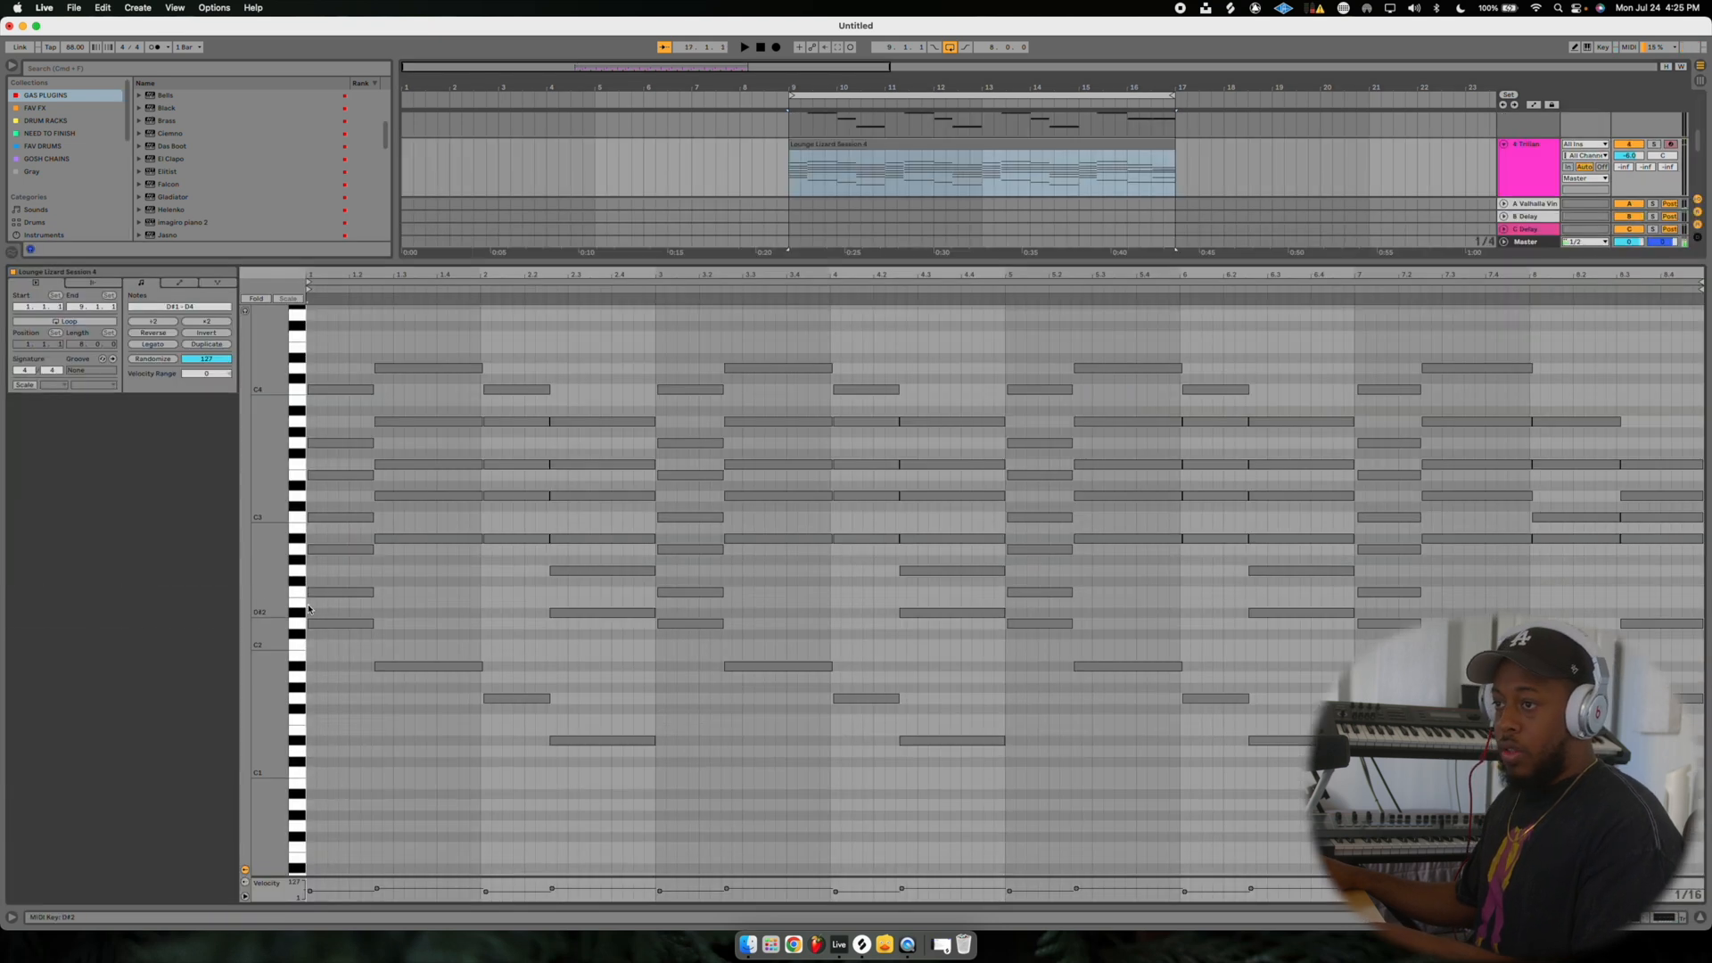
pyautogui.moveTo(333, 344); pyautogui.dragTo(400, 528)
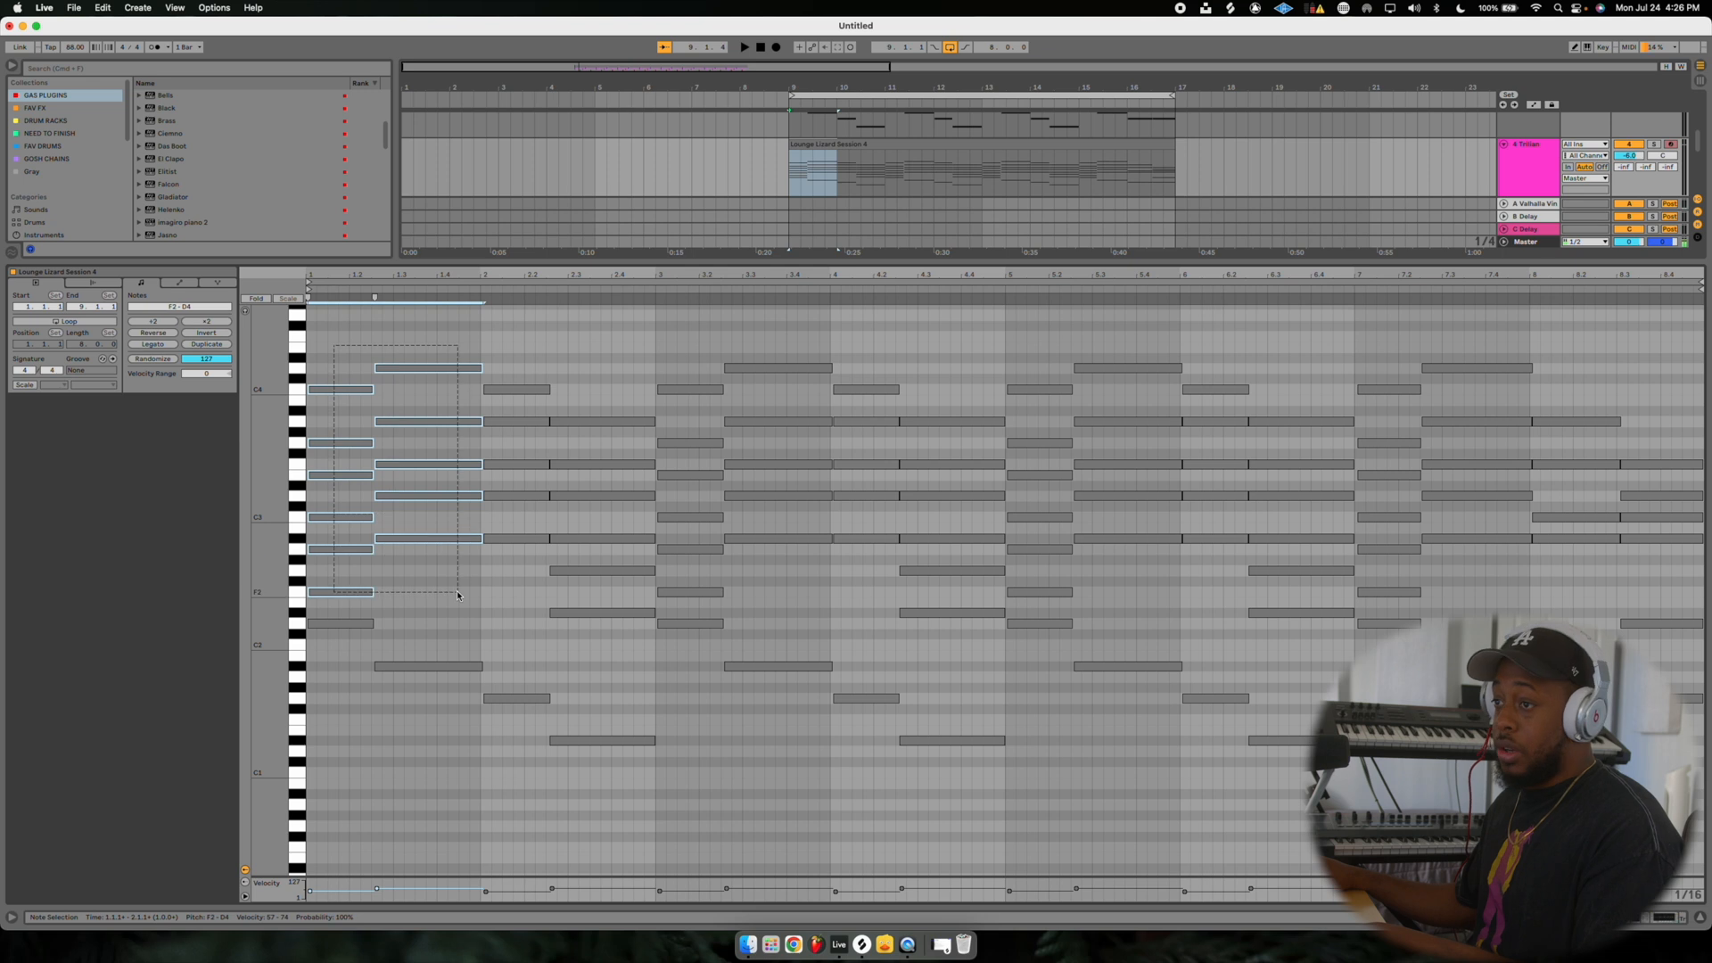
pyautogui.moveTo(458, 596); pyautogui.dragTo(658, 593)
pyautogui.press('Delete')
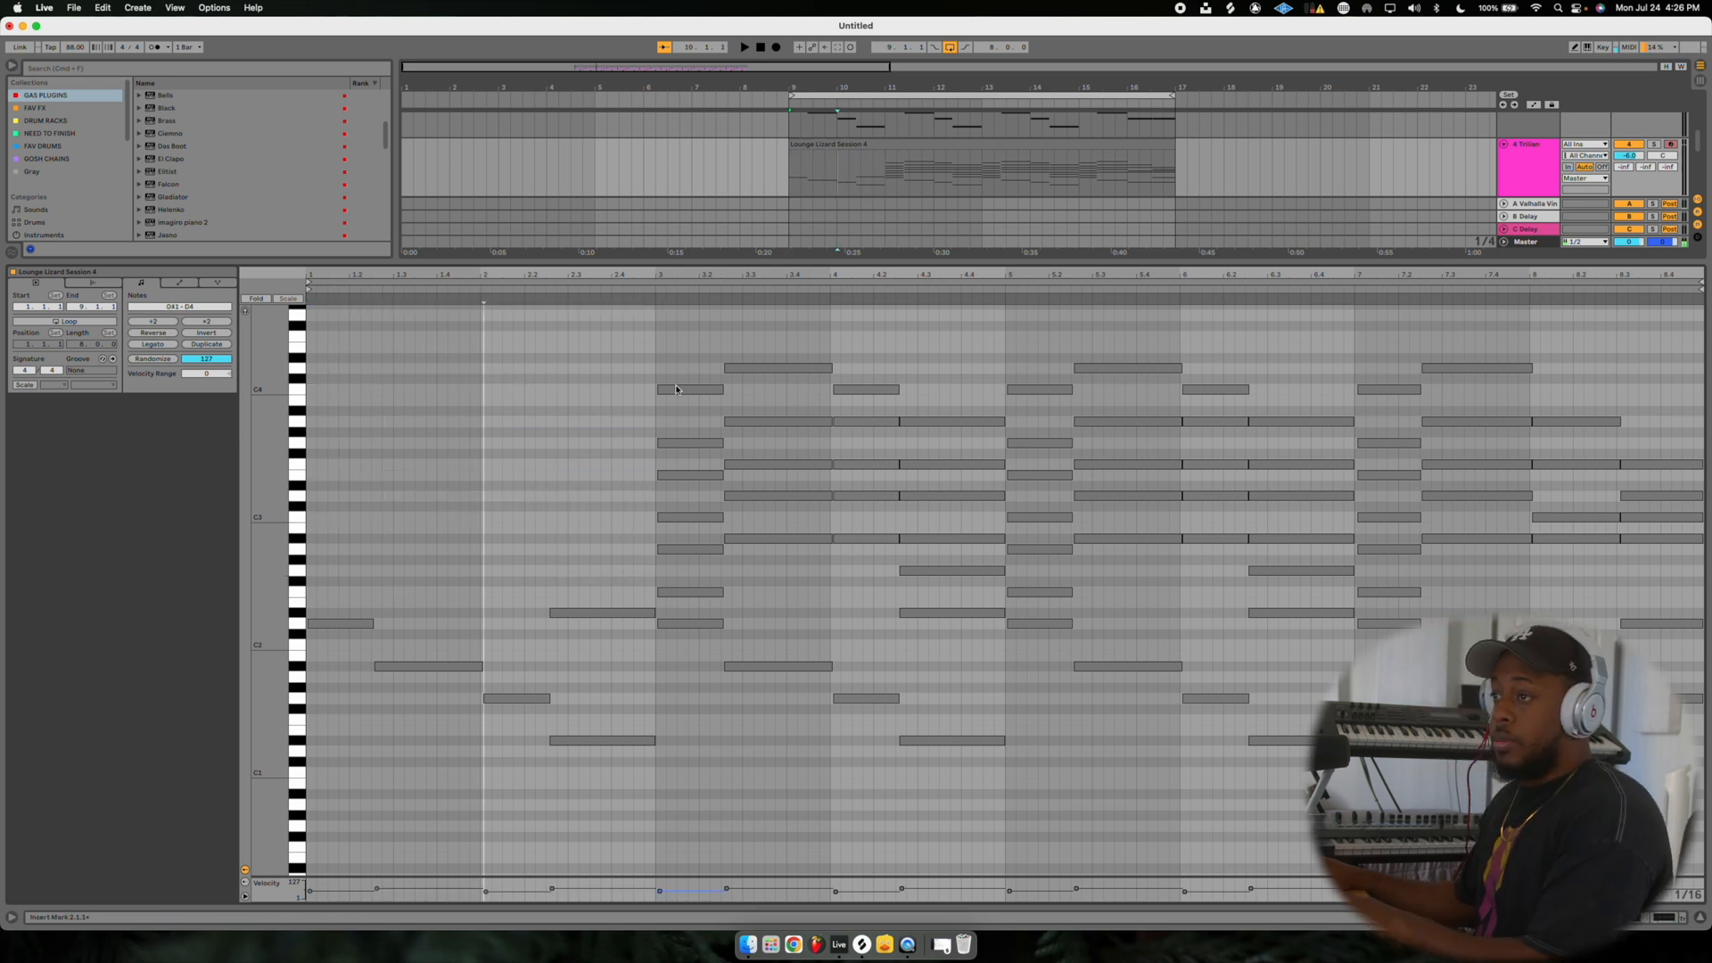
pyautogui.moveTo(681, 375); pyautogui.dragTo(608, 626)
pyautogui.press('Delete')
pyautogui.press('Delete')
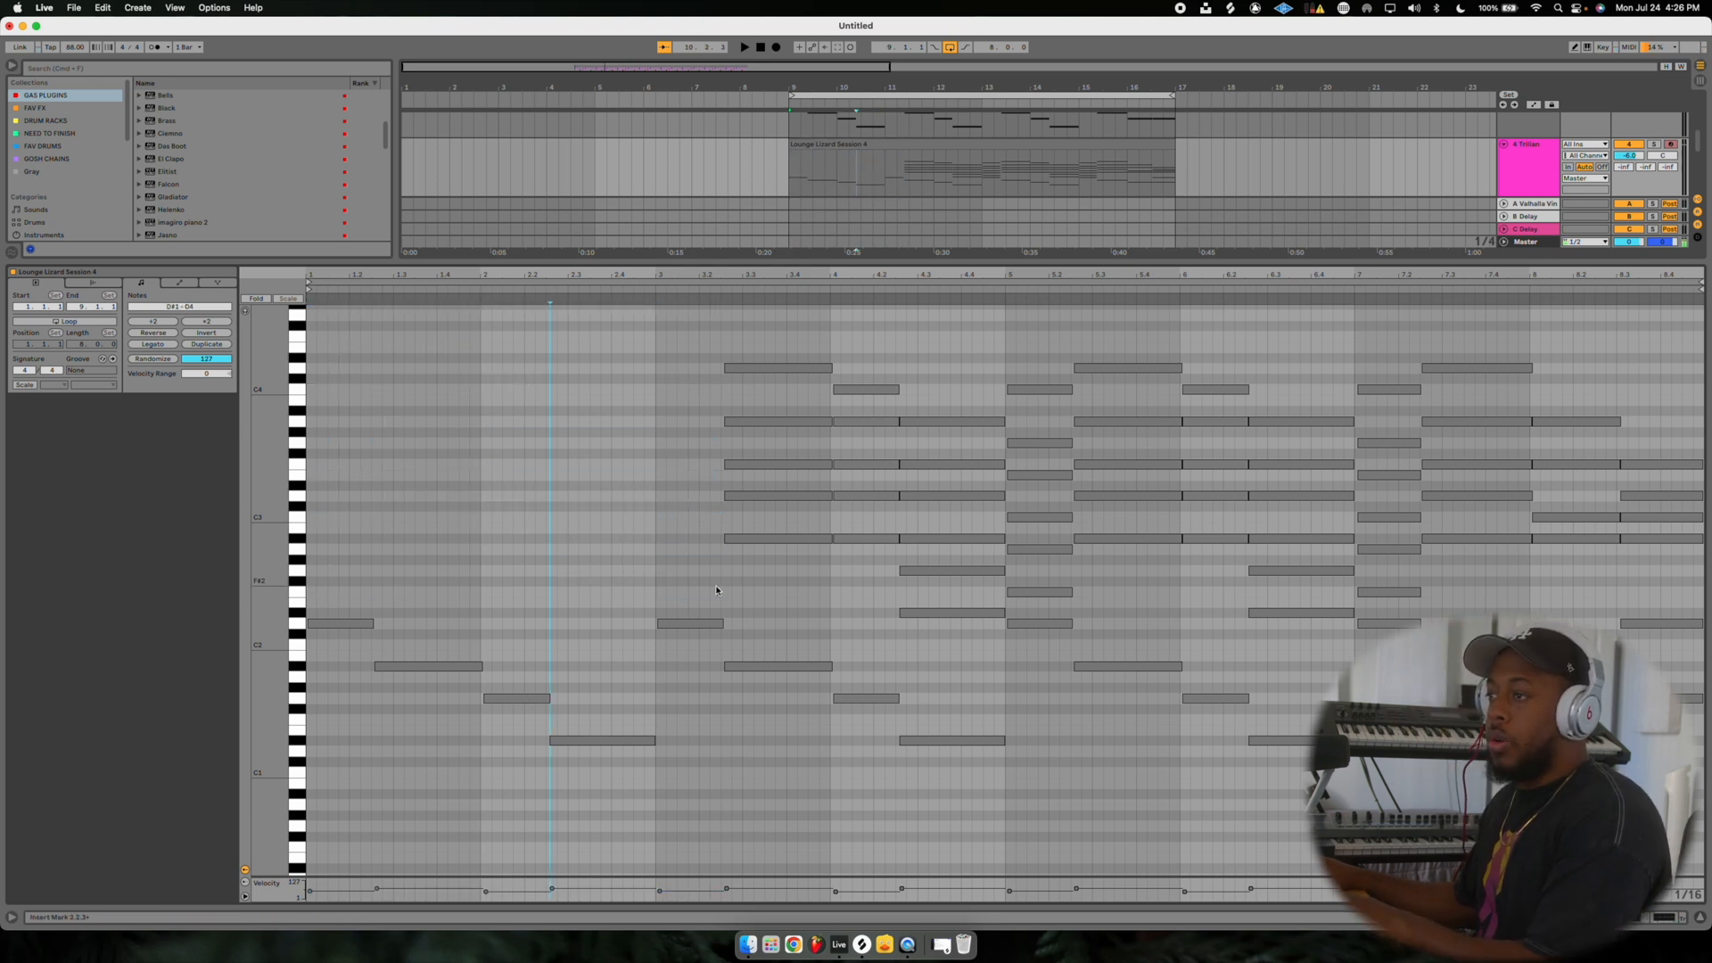
pyautogui.moveTo(719, 589); pyautogui.dragTo(937, 617)
pyautogui.press('Delete')
pyautogui.press('space')
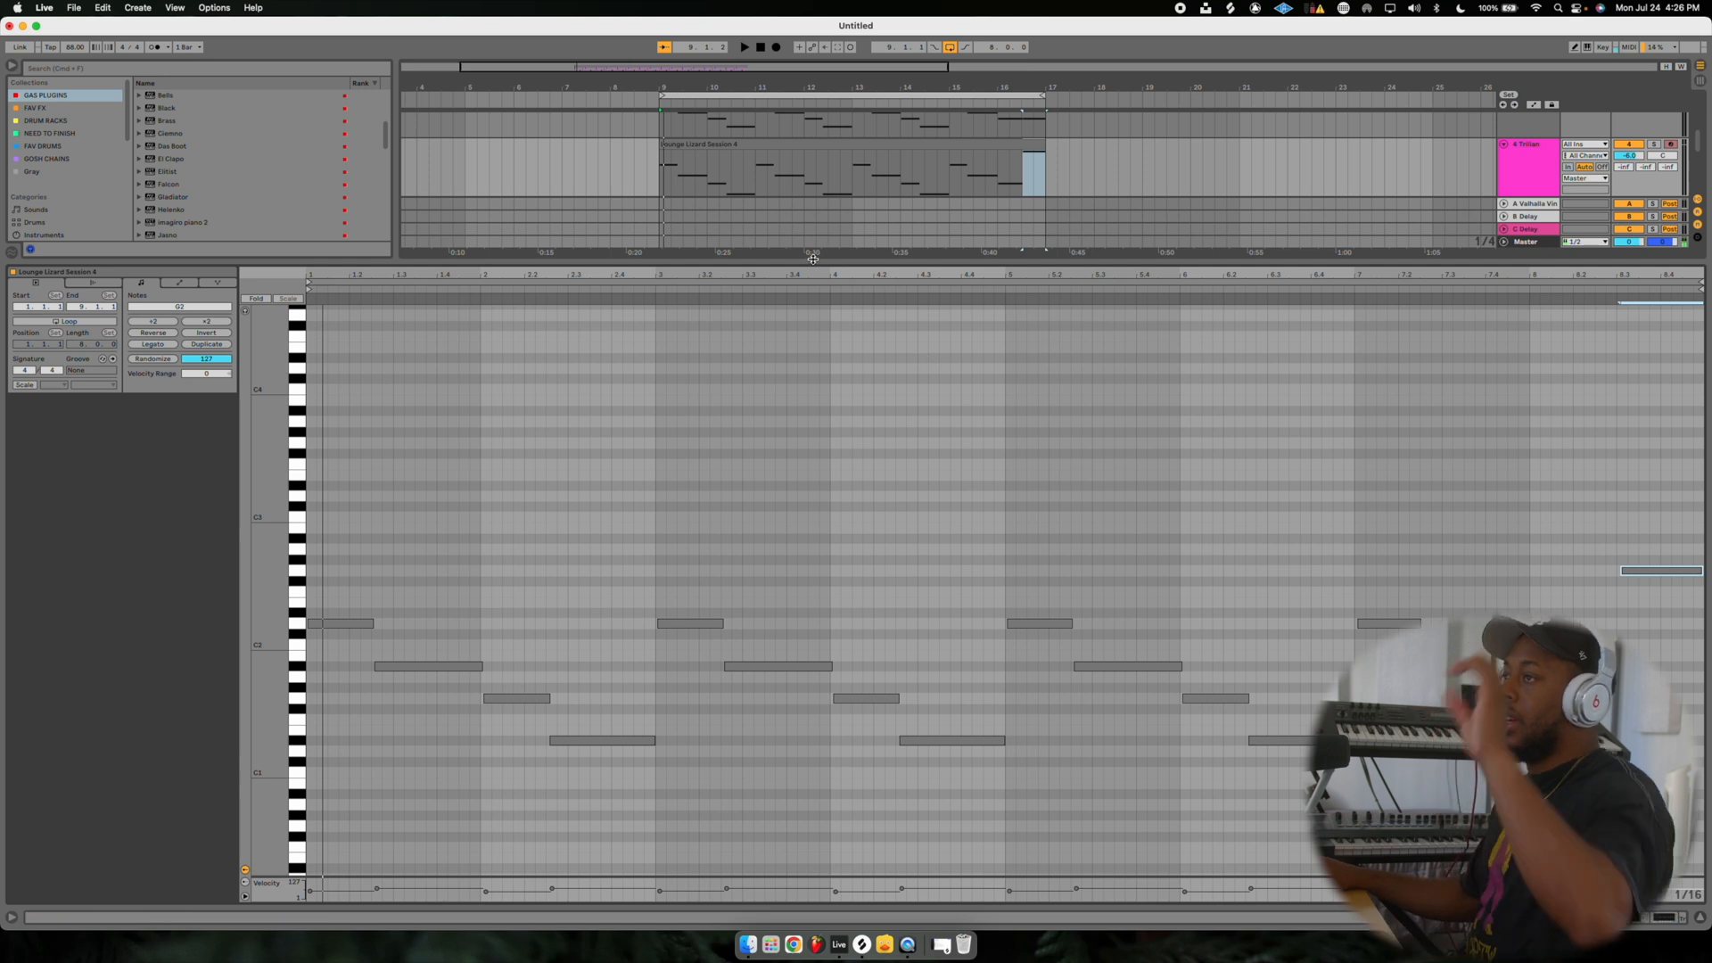
# Play back the beat and draw an eighth-note D2 at 1.2 over the end of the Trilian clip's first bass note.
pyautogui.moveTo(813, 259); pyautogui.dragTo(776, 510)
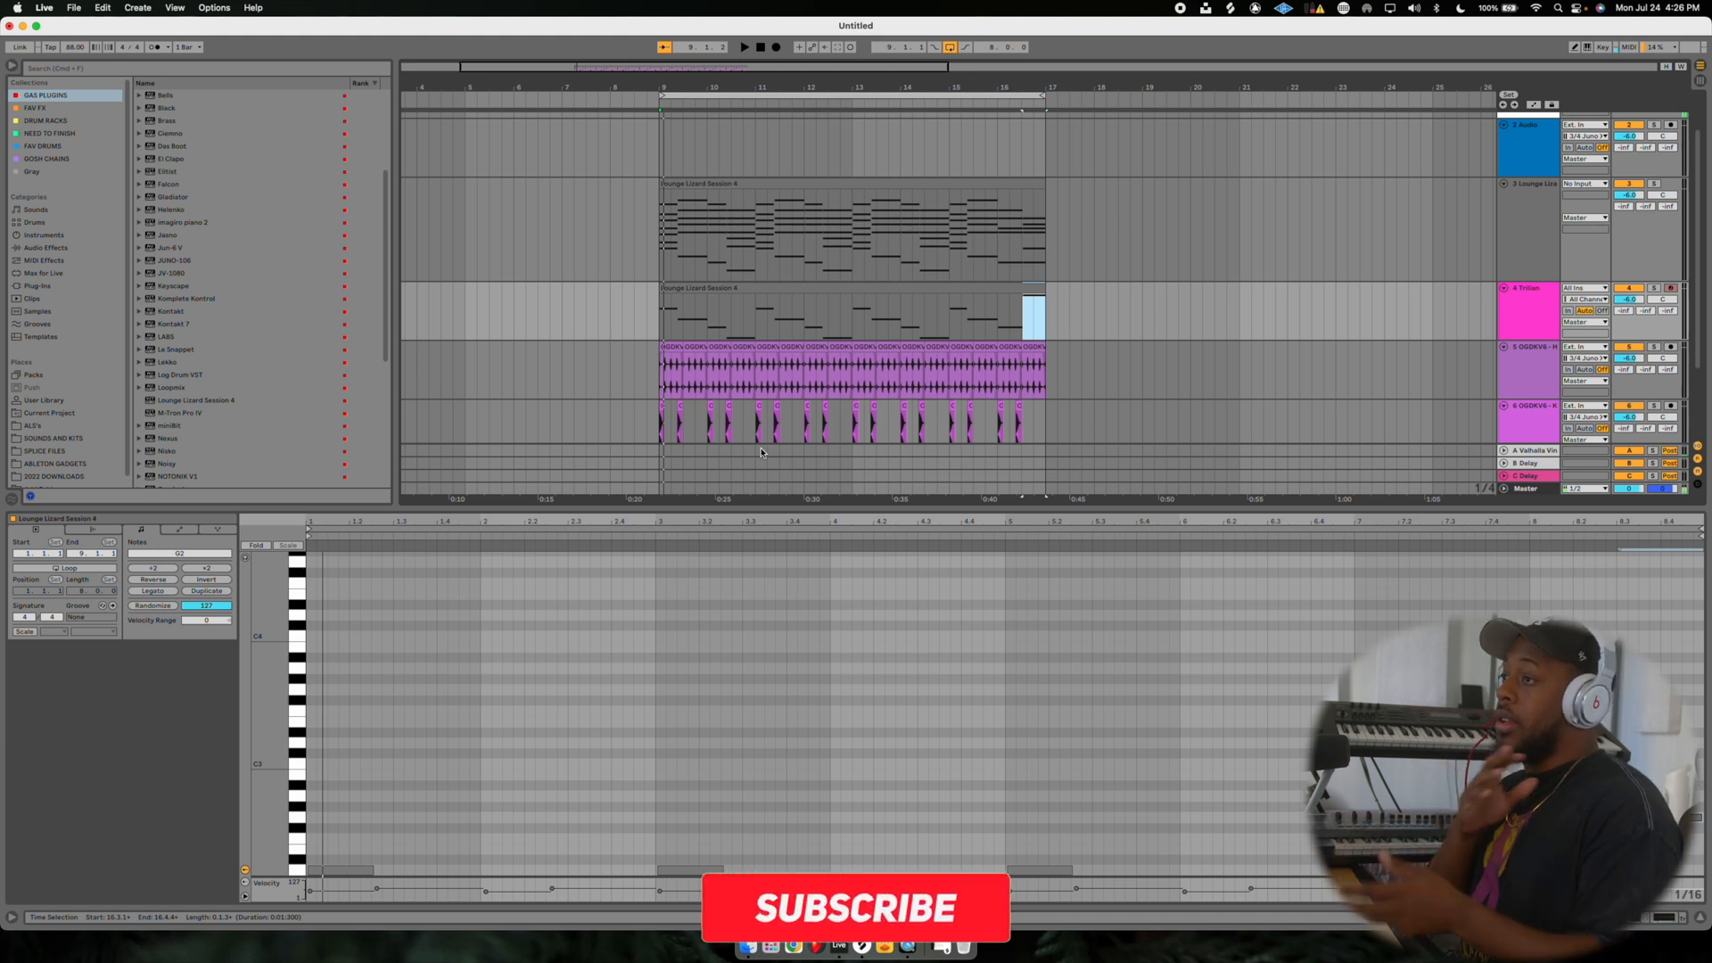
pyautogui.press('space')
pyautogui.press('space')
pyautogui.scroll(-3, 761, 442)
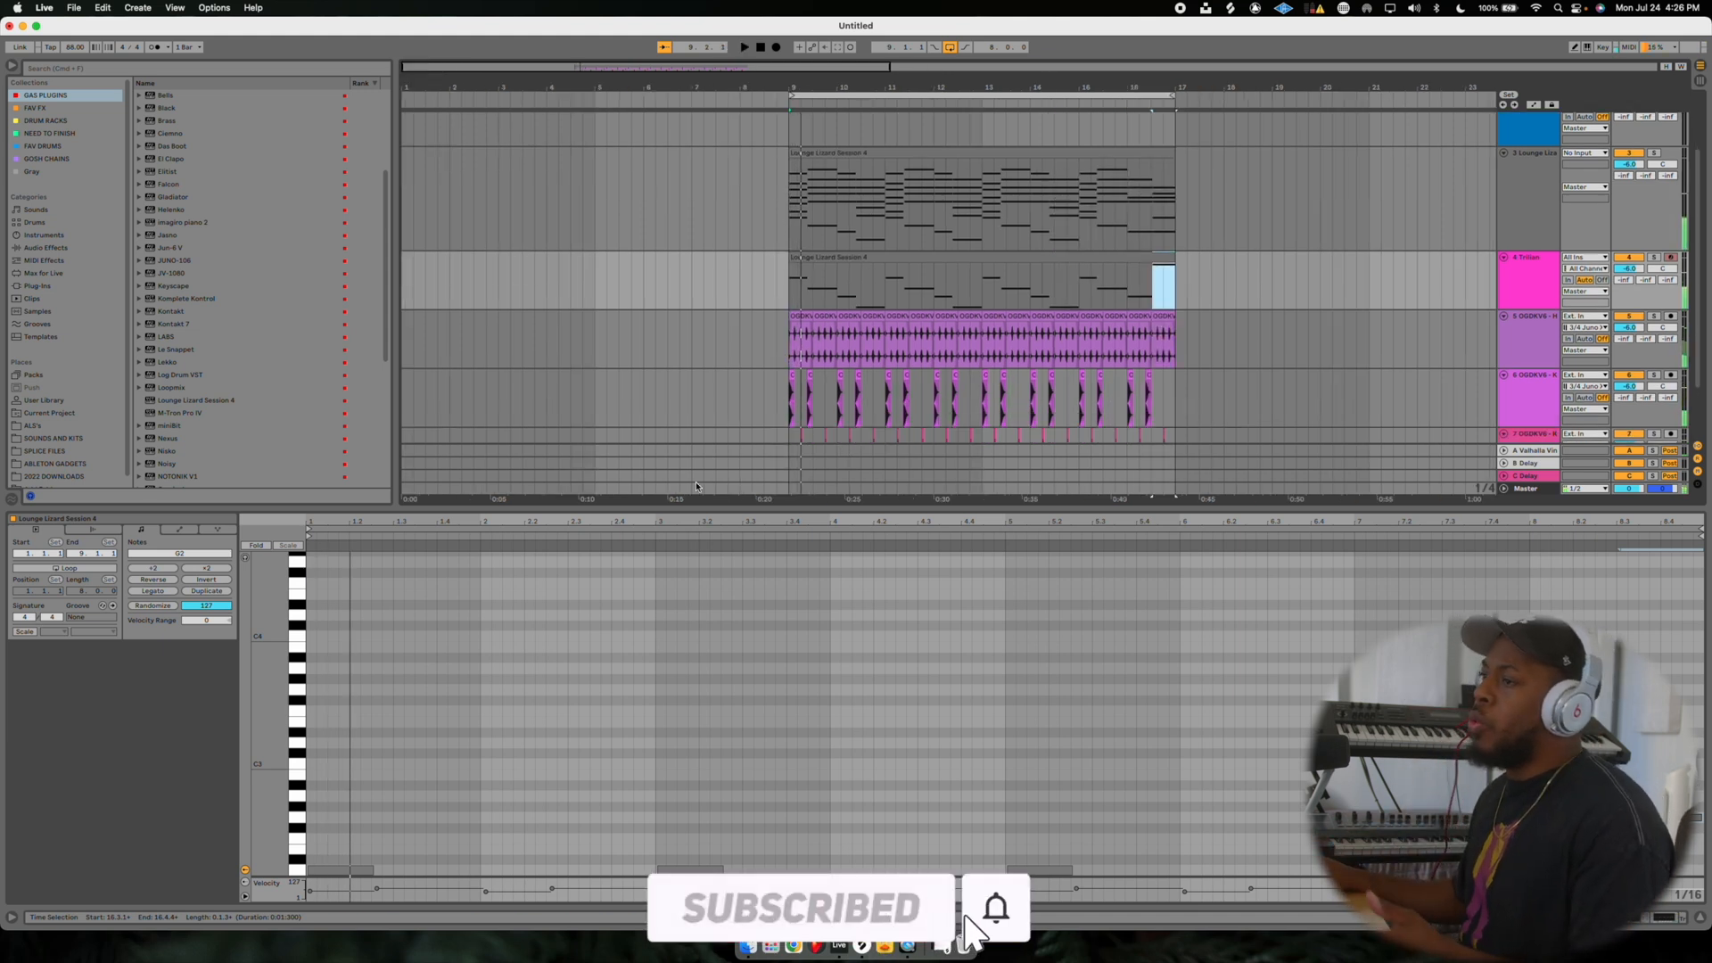
pyautogui.scroll(-3, 585, 594)
pyautogui.moveTo(621, 510); pyautogui.dragTo(620, 239)
pyautogui.scroll(5, 423, 537)
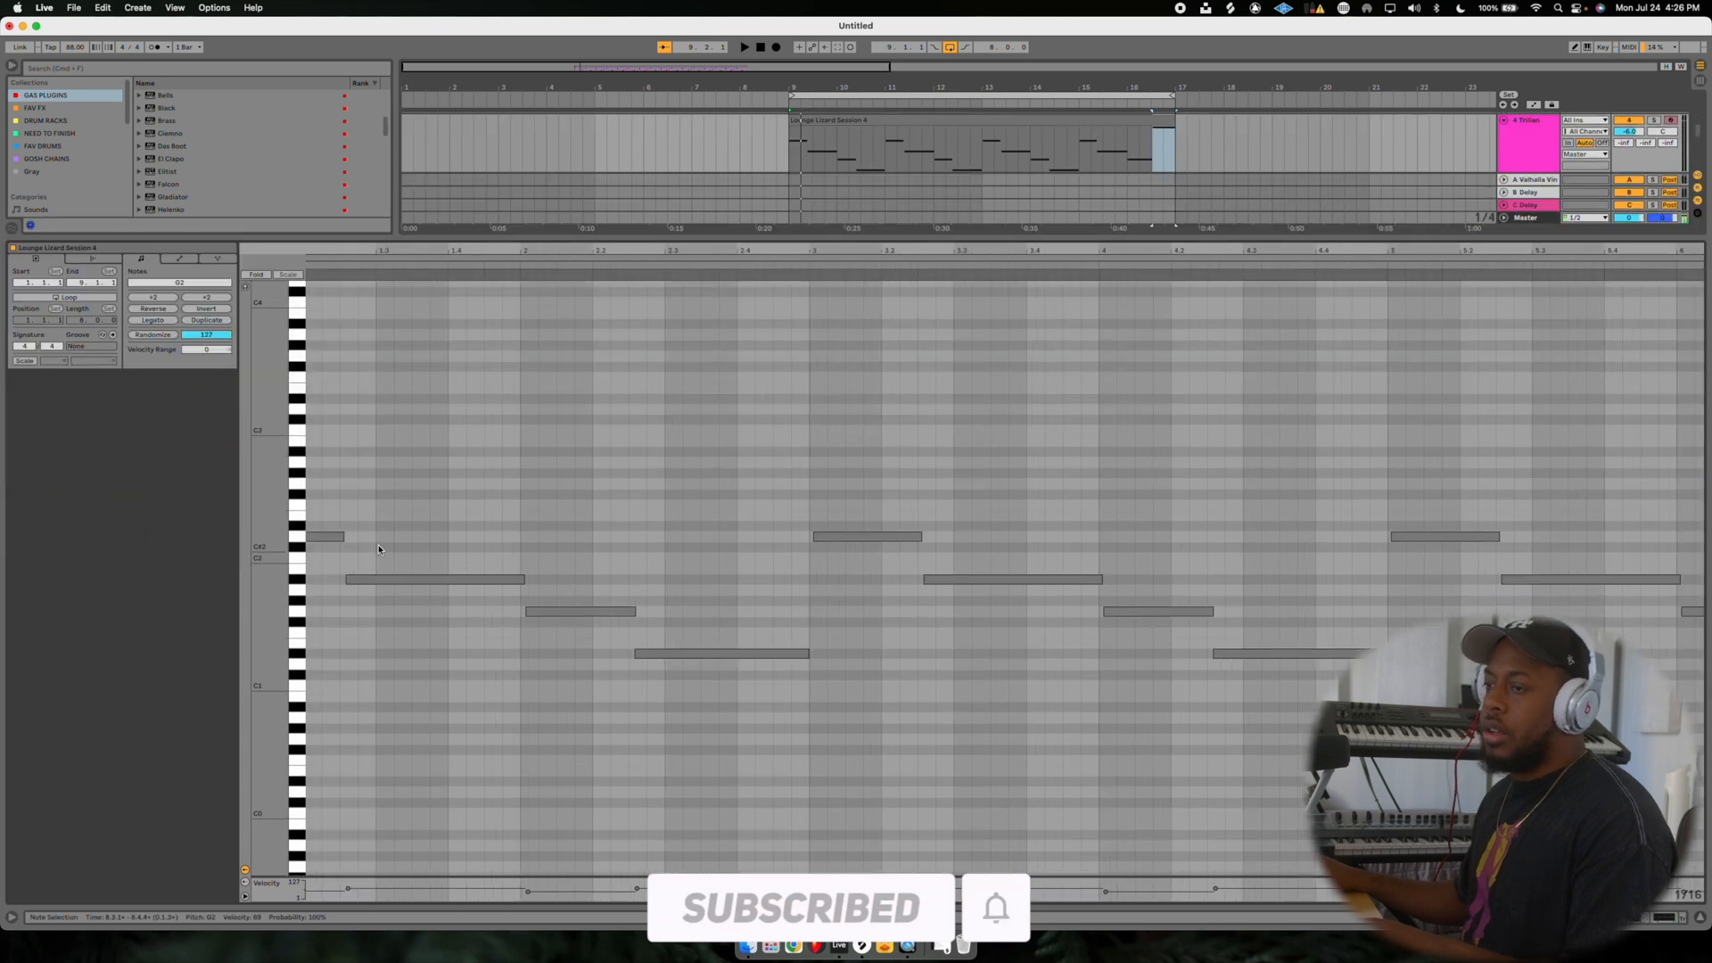
pyautogui.hscroll(-2, 416, 535)
pyautogui.press('b')
pyautogui.press('space')
pyautogui.press('space')
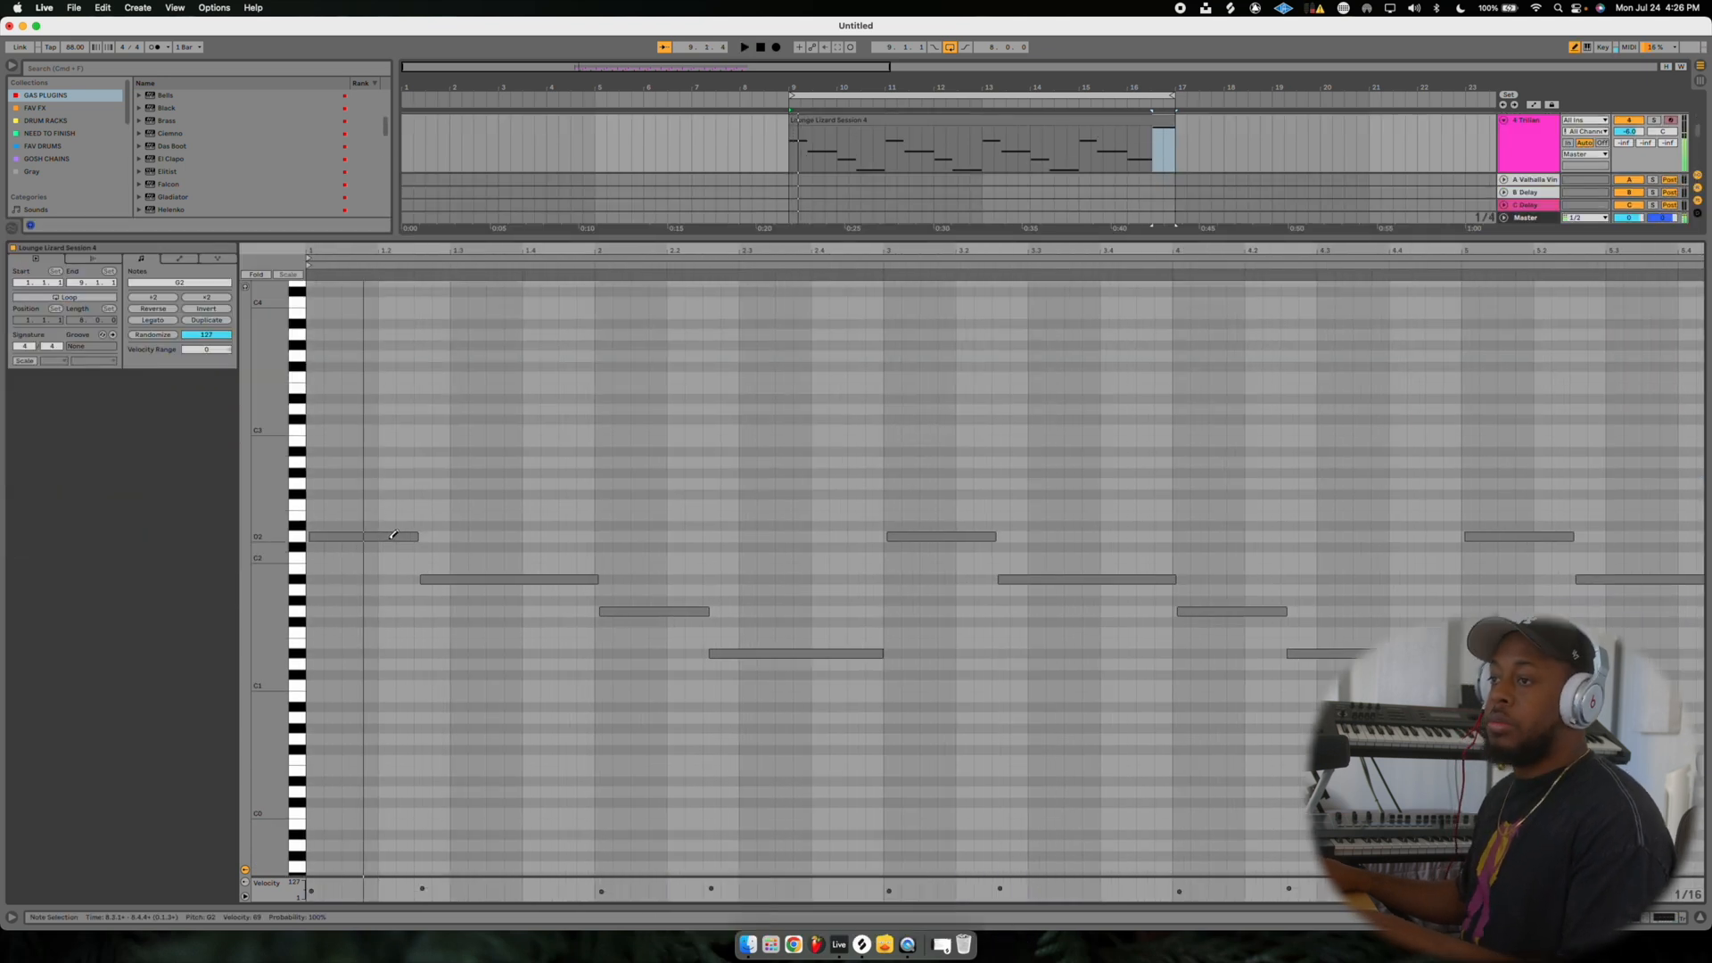
pyautogui.click(383, 535)
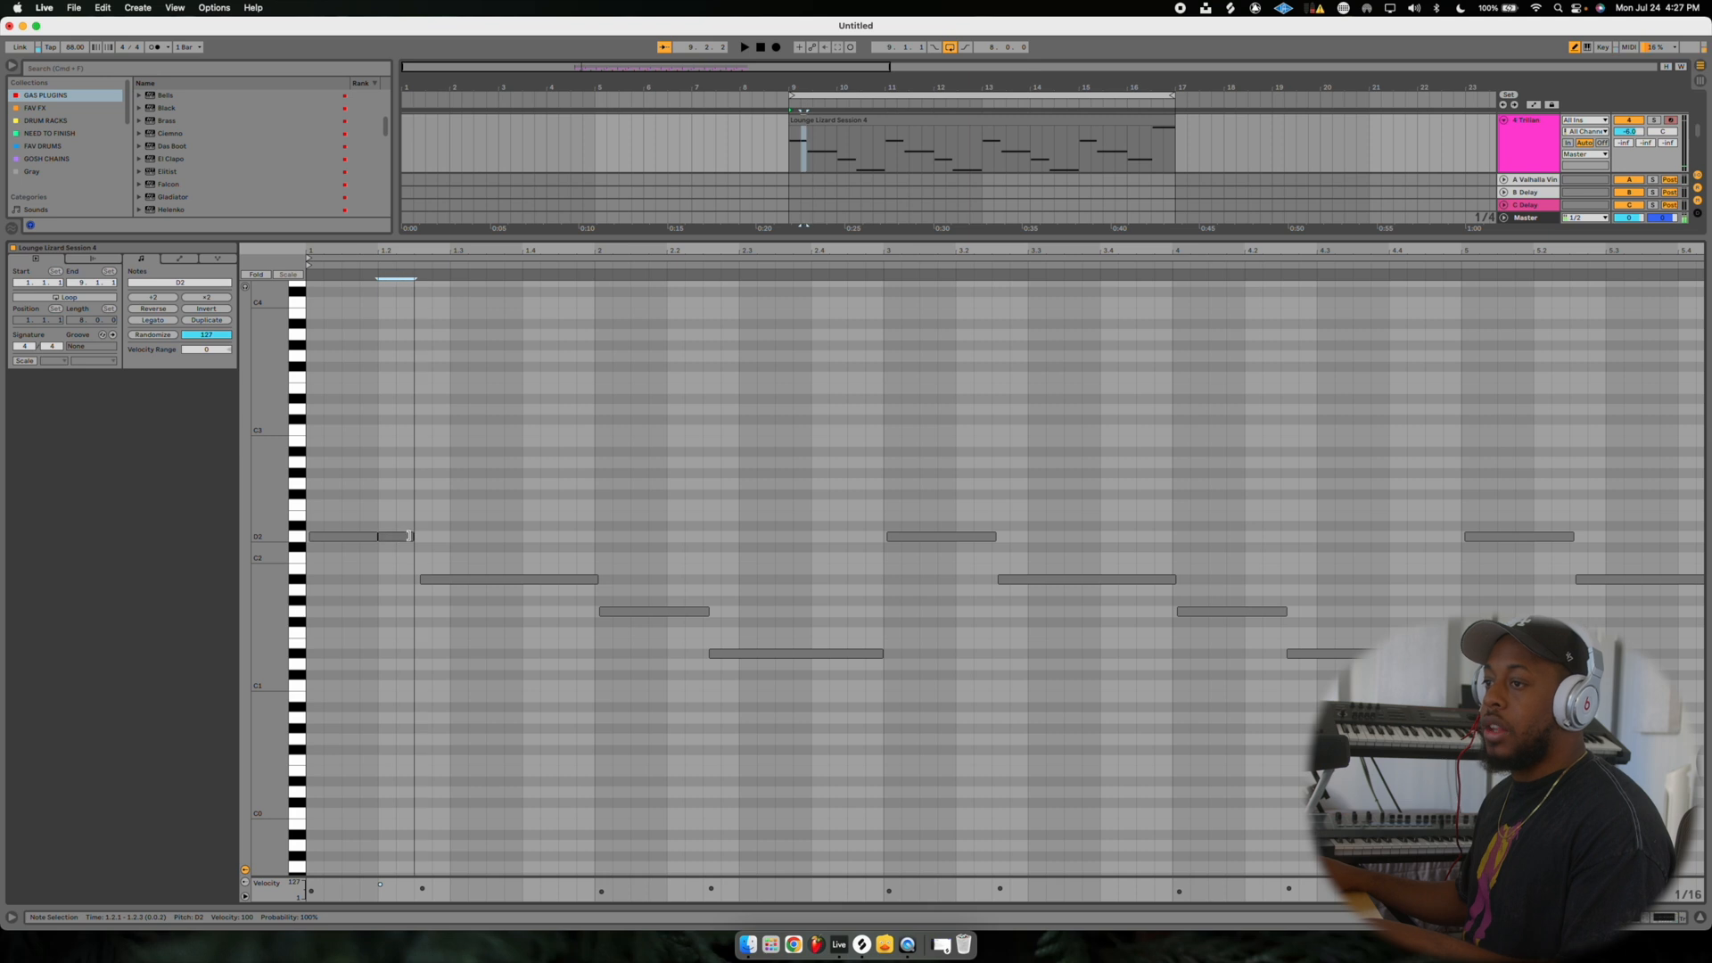
pyautogui.scroll(3, 384, 535)
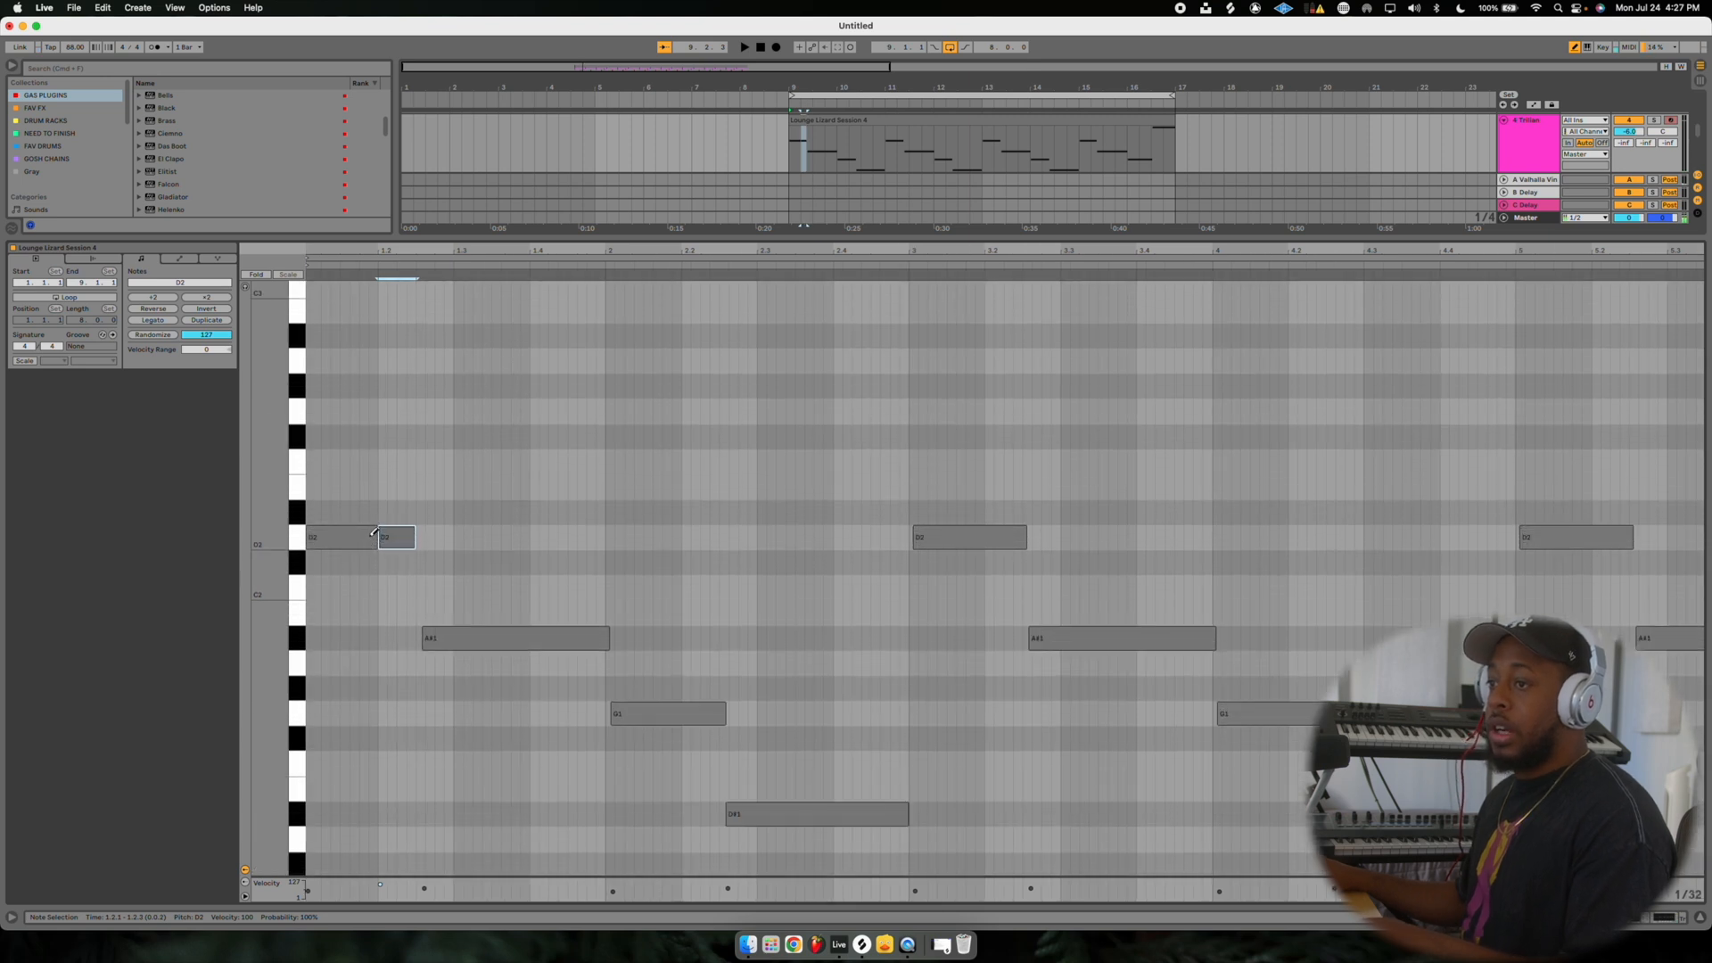
# Audition the bass line and draw a short G1 note over the end of the bass note starting bar 2.
pyautogui.press('space')
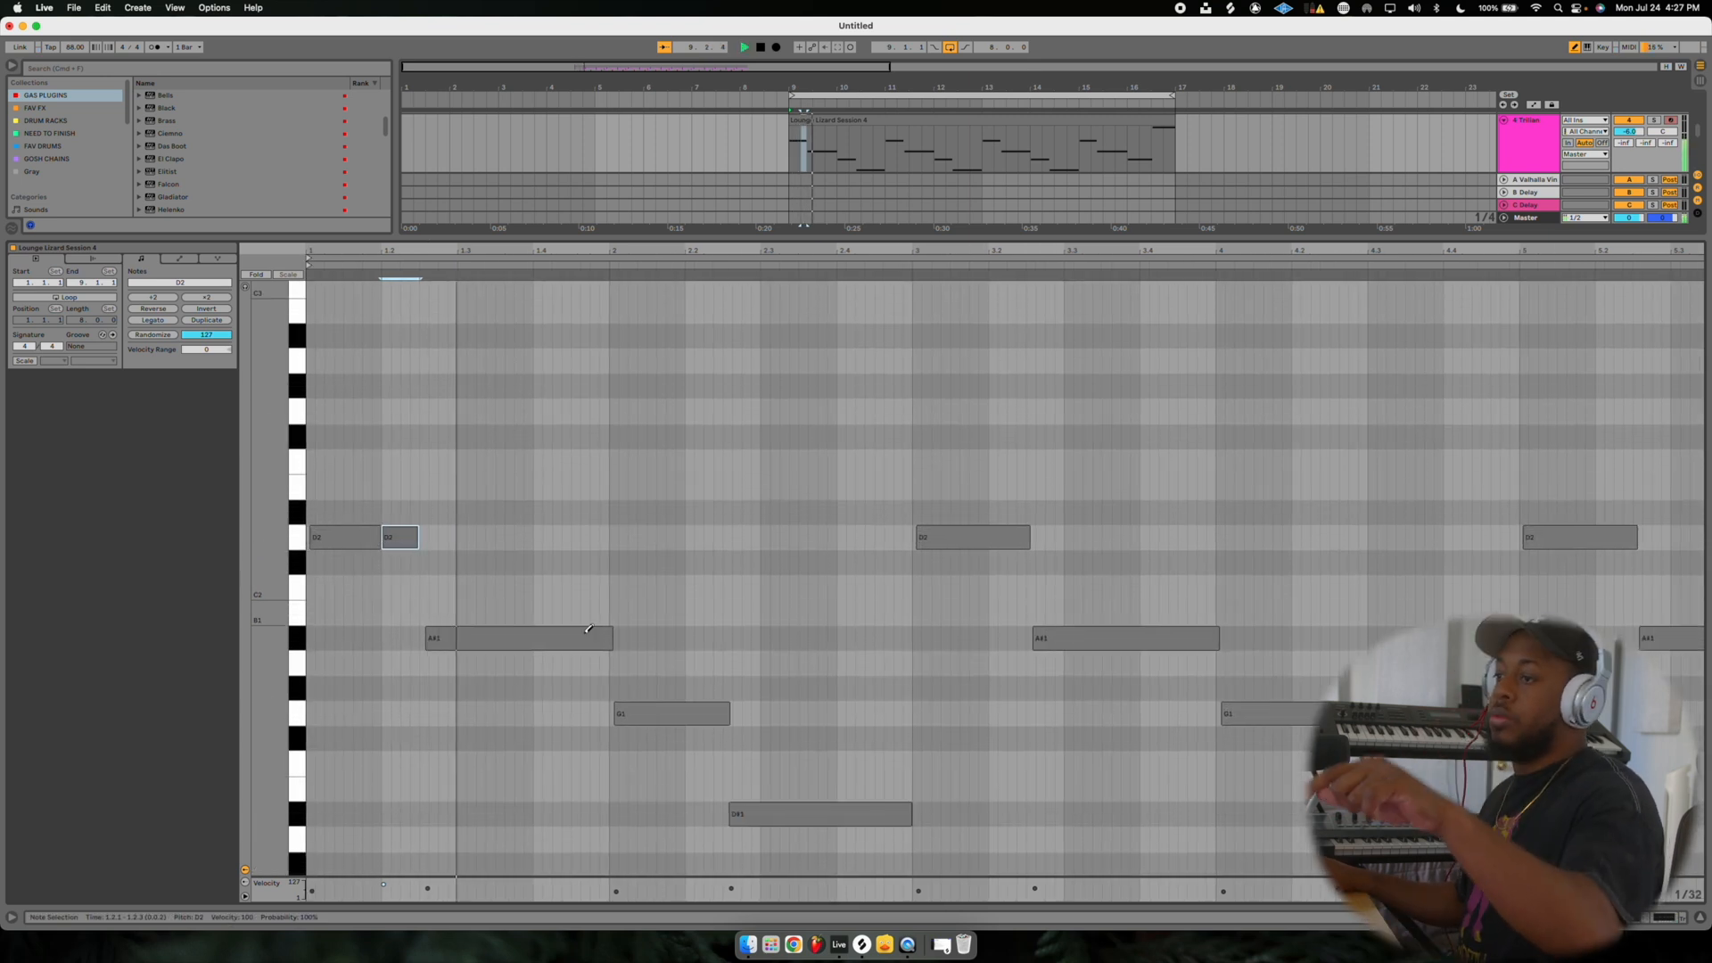
pyautogui.click(688, 713)
pyautogui.press('space')
pyautogui.moveTo(692, 712); pyautogui.dragTo(722, 713)
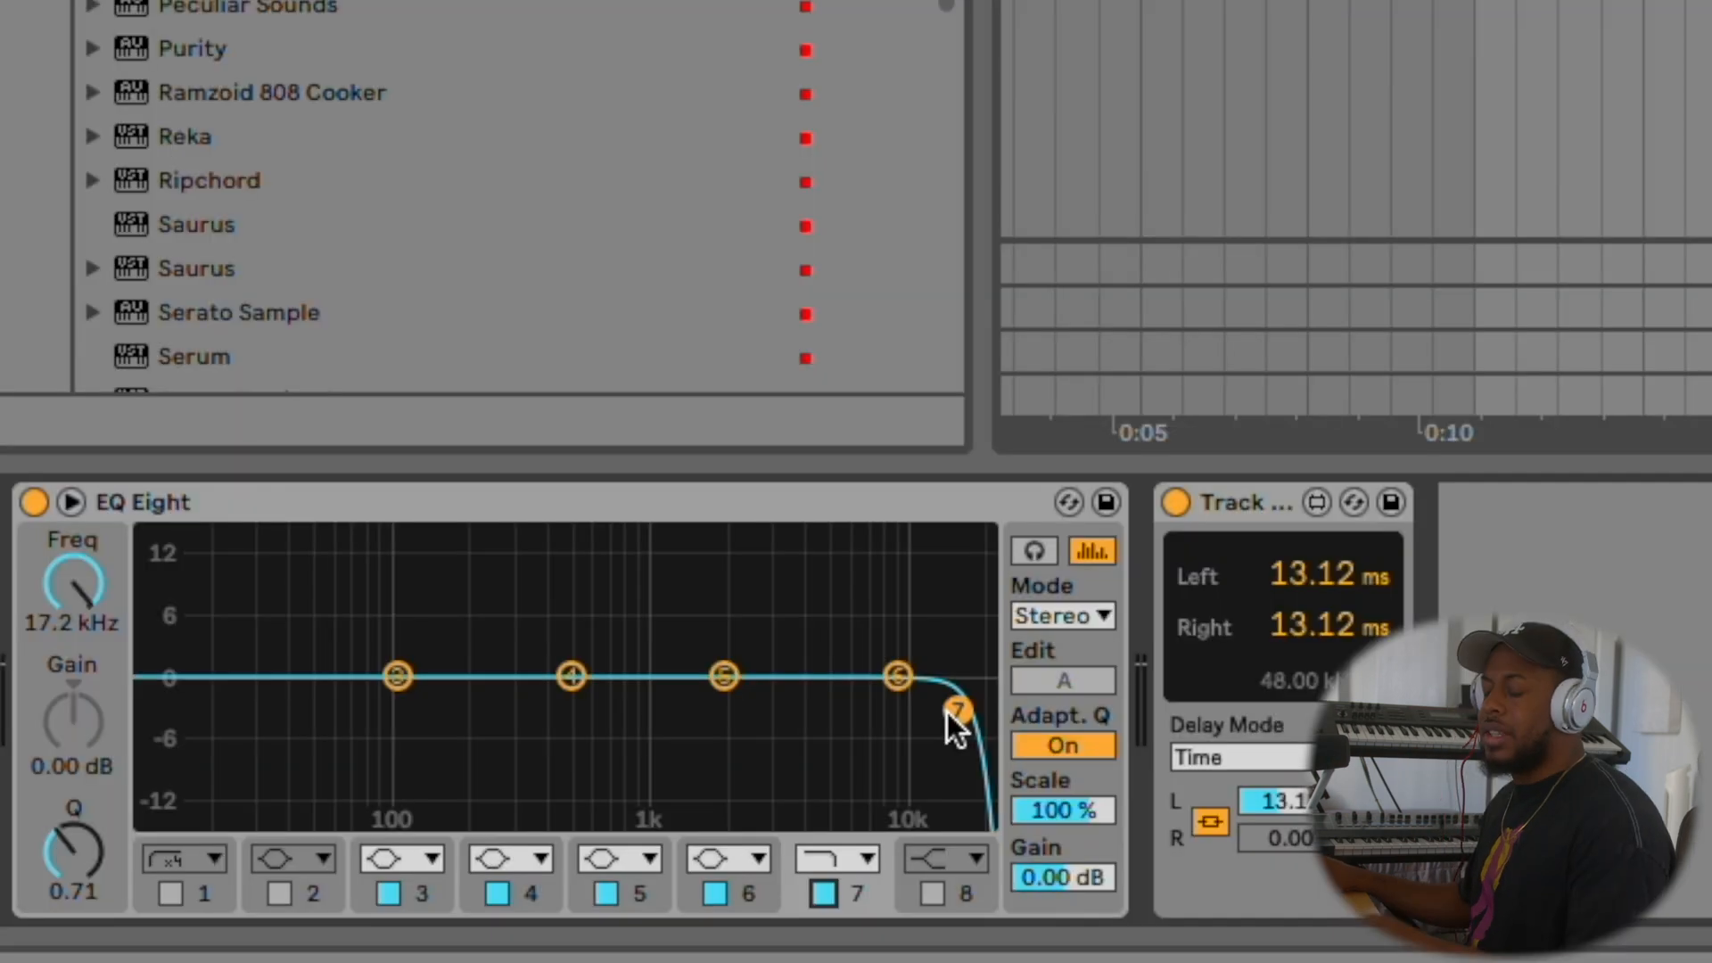
# Lower EQ Eight's band 7 high-cut frequency to 3.03 kHz and adjust the band 4 point.
pyautogui.moveTo(950, 711); pyautogui.dragTo(767, 707)
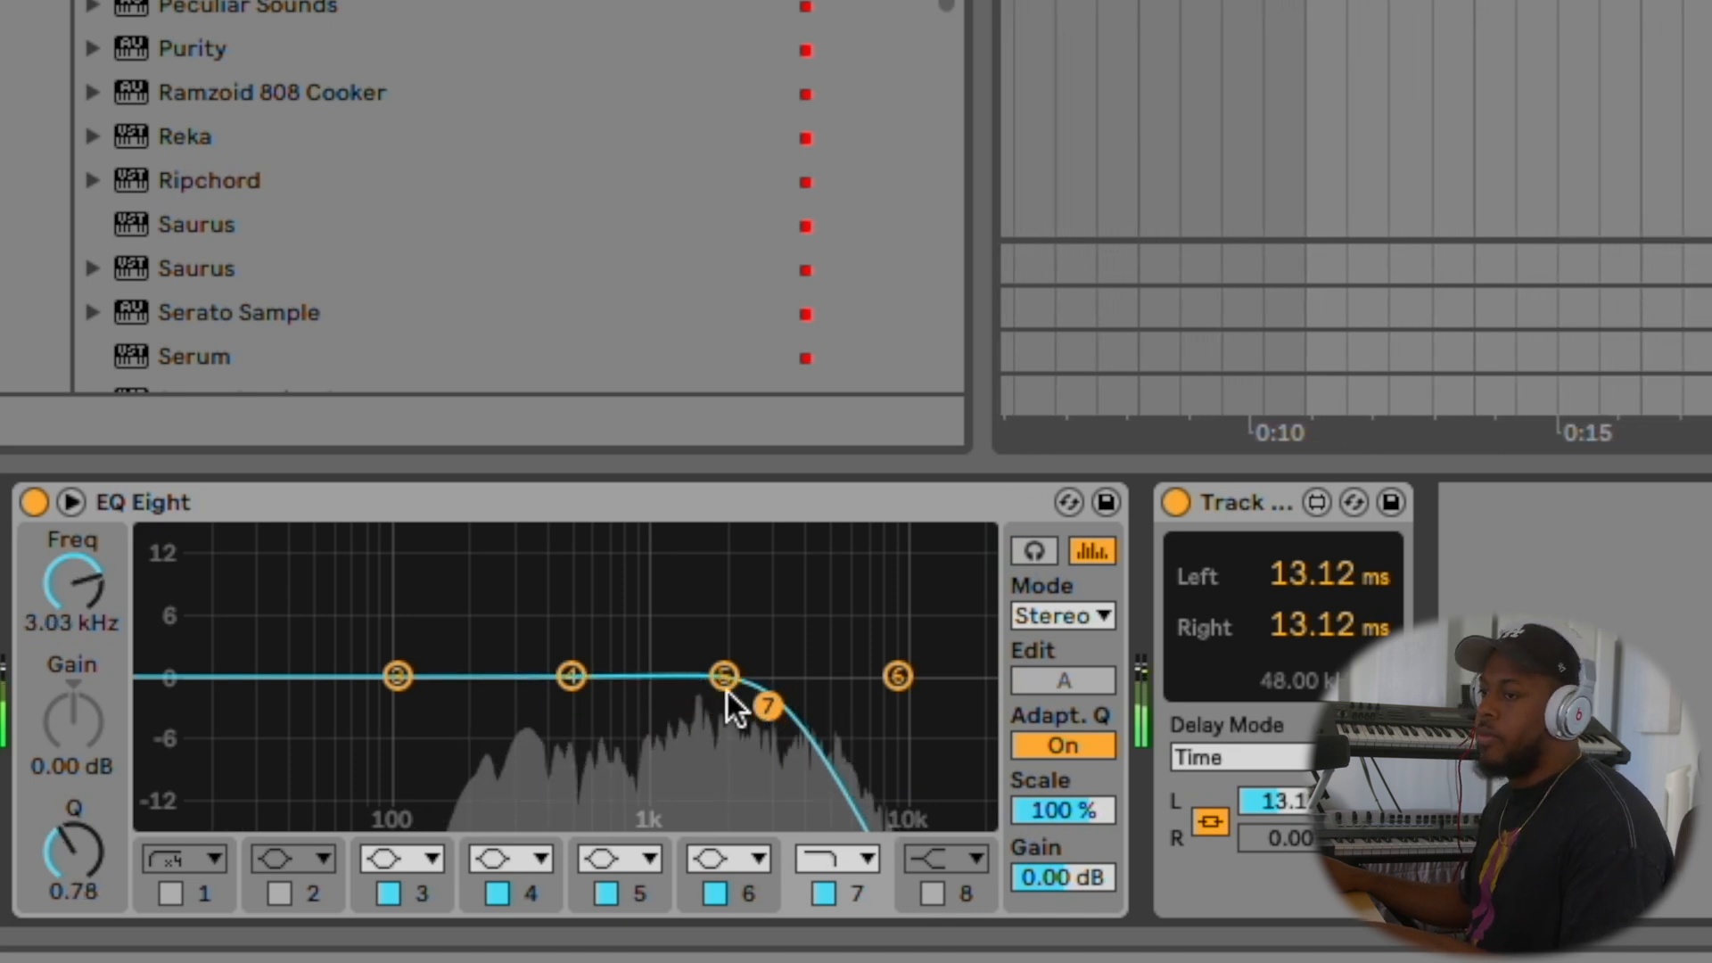
pyautogui.moveTo(587, 667); pyautogui.dragTo(563, 691)
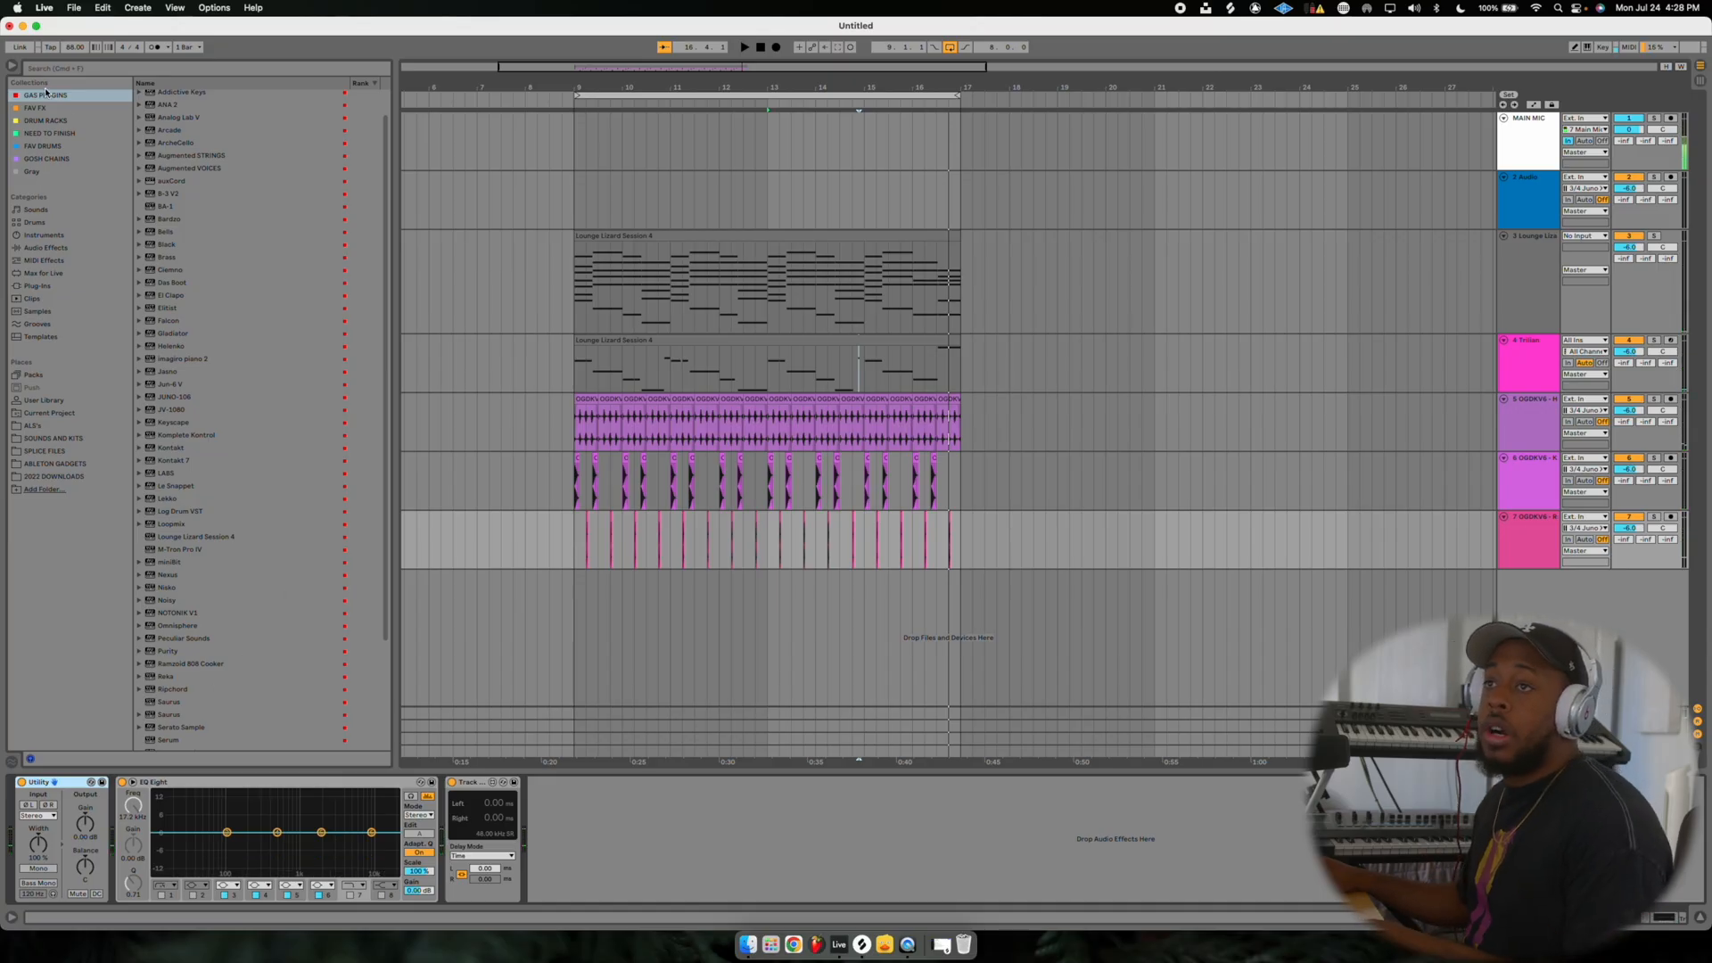
# Add RC-20 Retro Color to the rim track, load the XLN Audio preset Drum Break 2 and audition it.
pyautogui.click(38, 107)
pyautogui.scroll(-5, 206, 496)
pyautogui.scroll(-3, 221, 532)
pyautogui.doubleClick(187, 567)
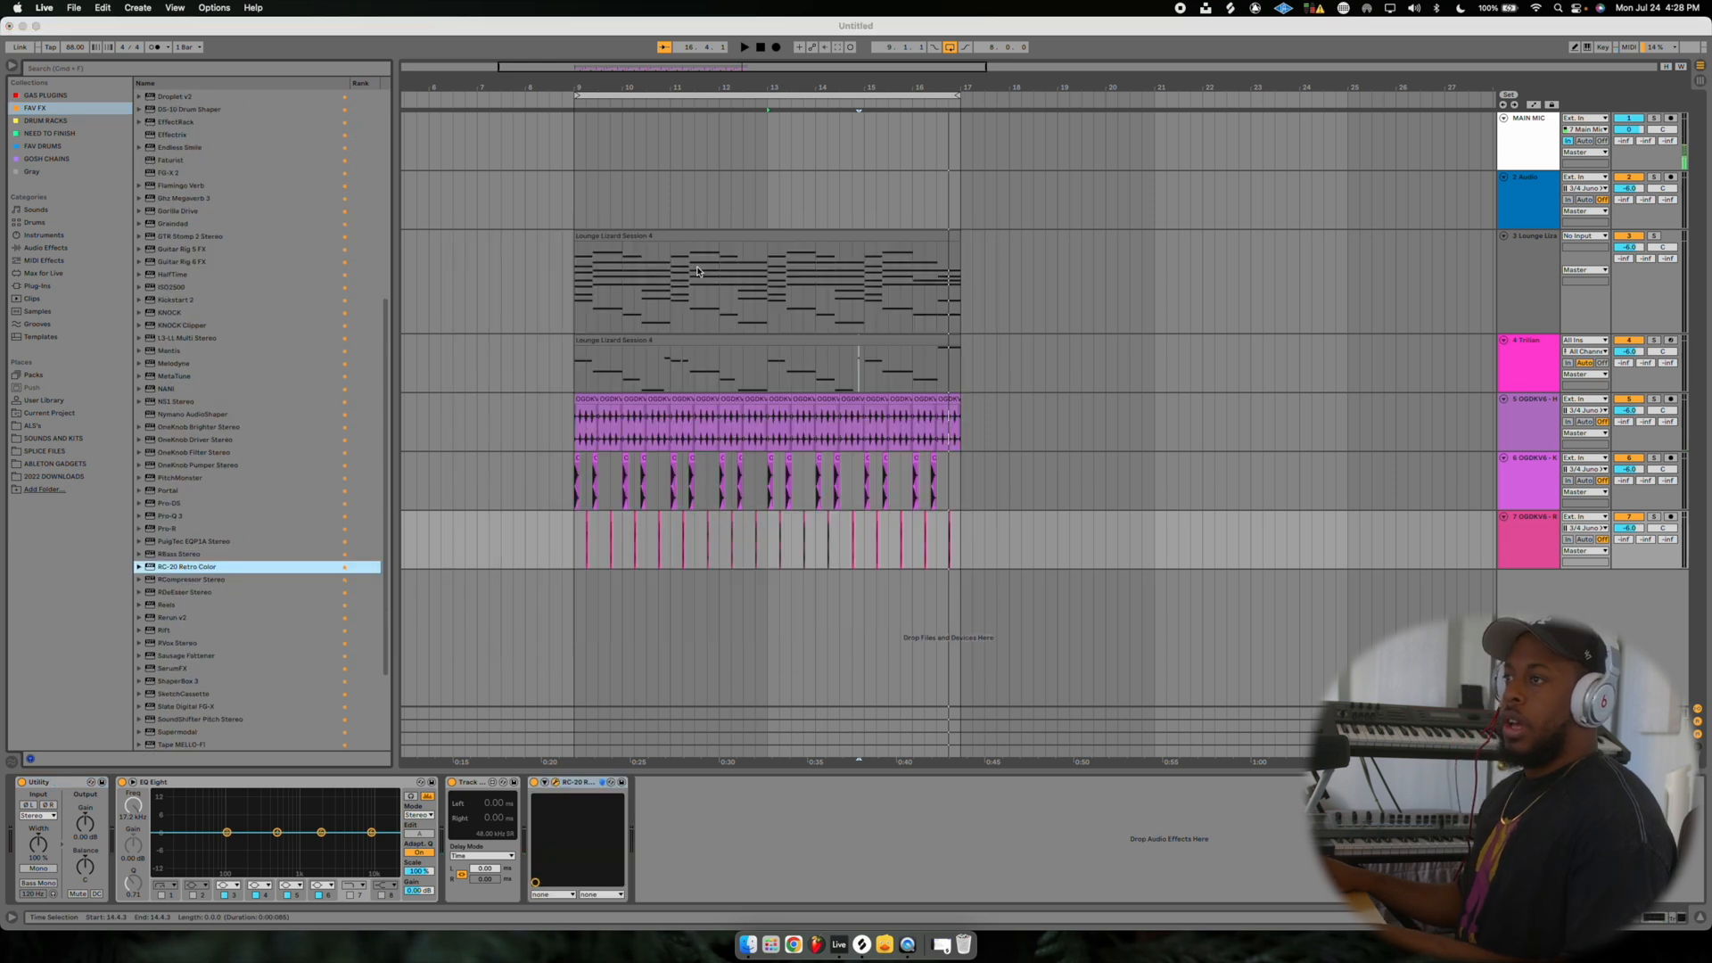
pyautogui.click(499, 324)
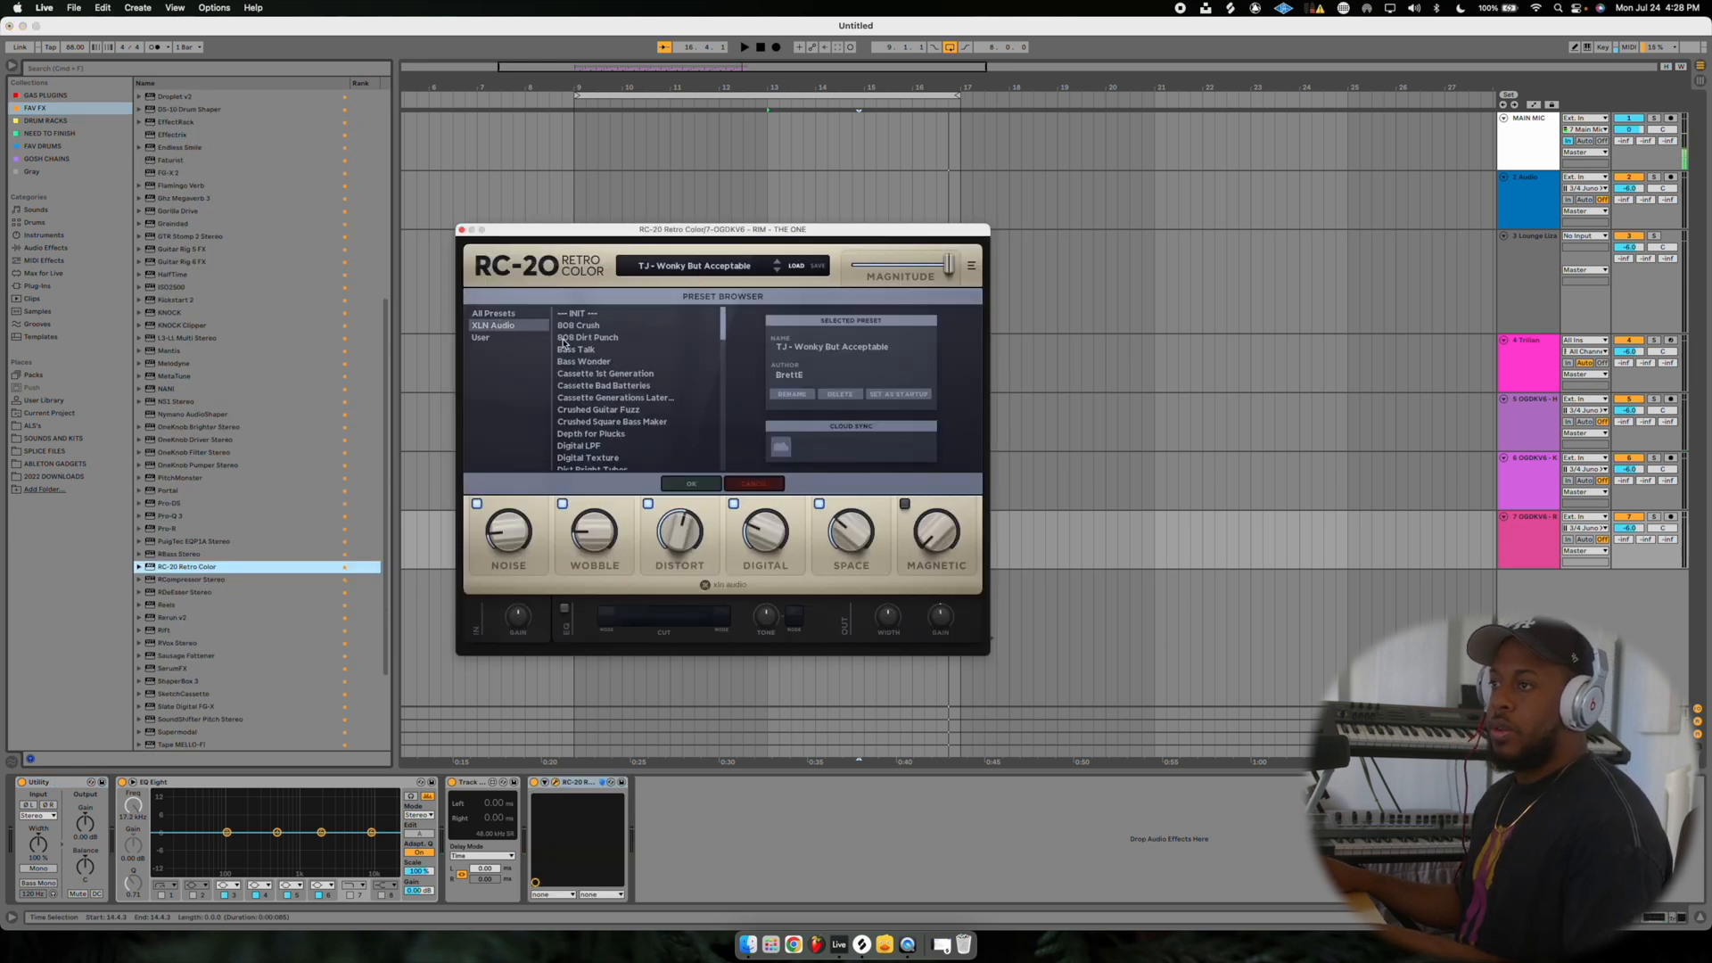
pyautogui.scroll(-5, 598, 428)
pyautogui.scroll(-2, 603, 441)
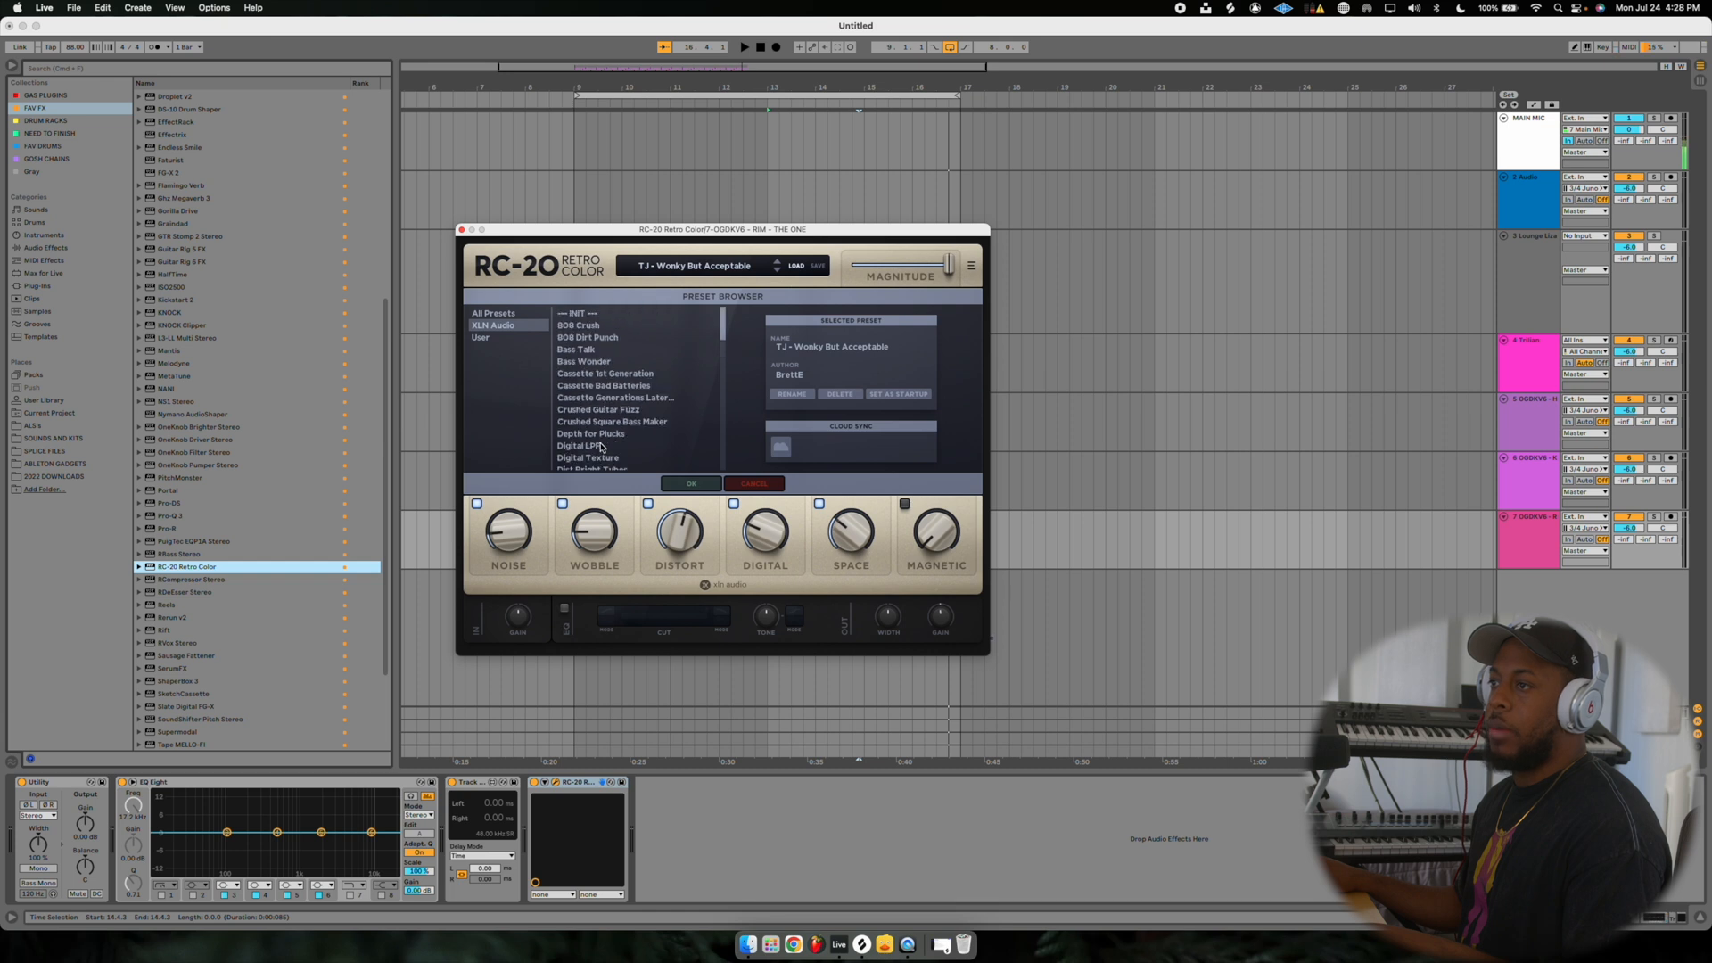
pyautogui.click(607, 401)
pyautogui.press('space')
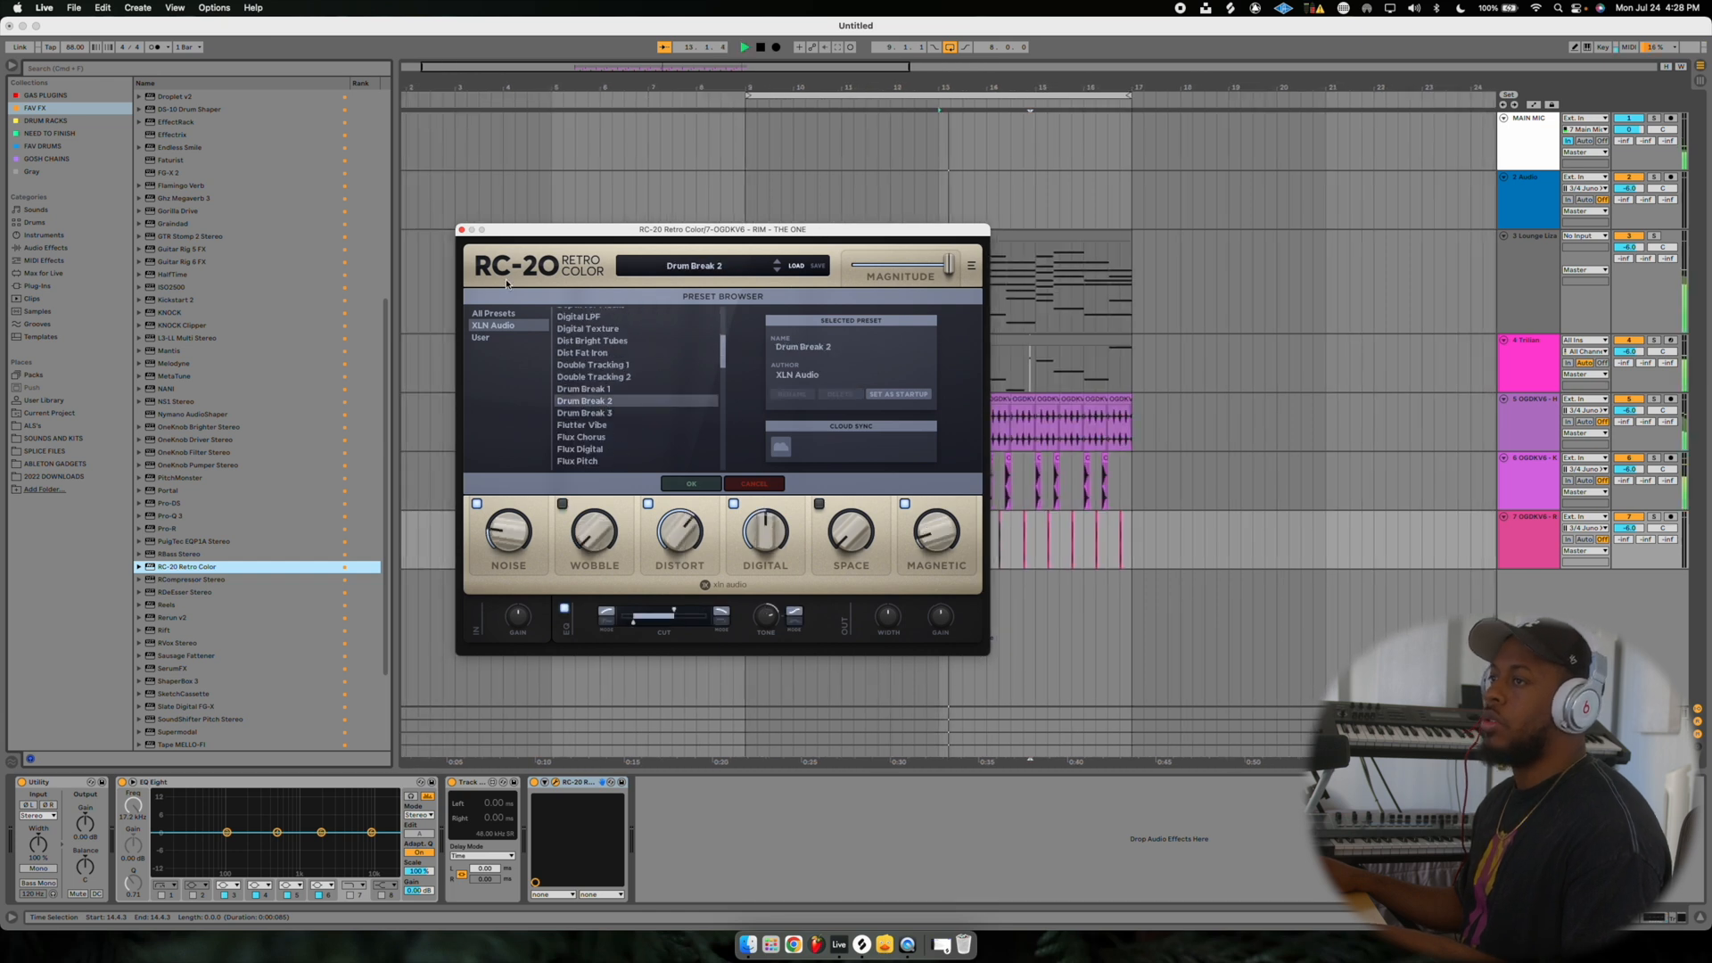
pyautogui.click(461, 230)
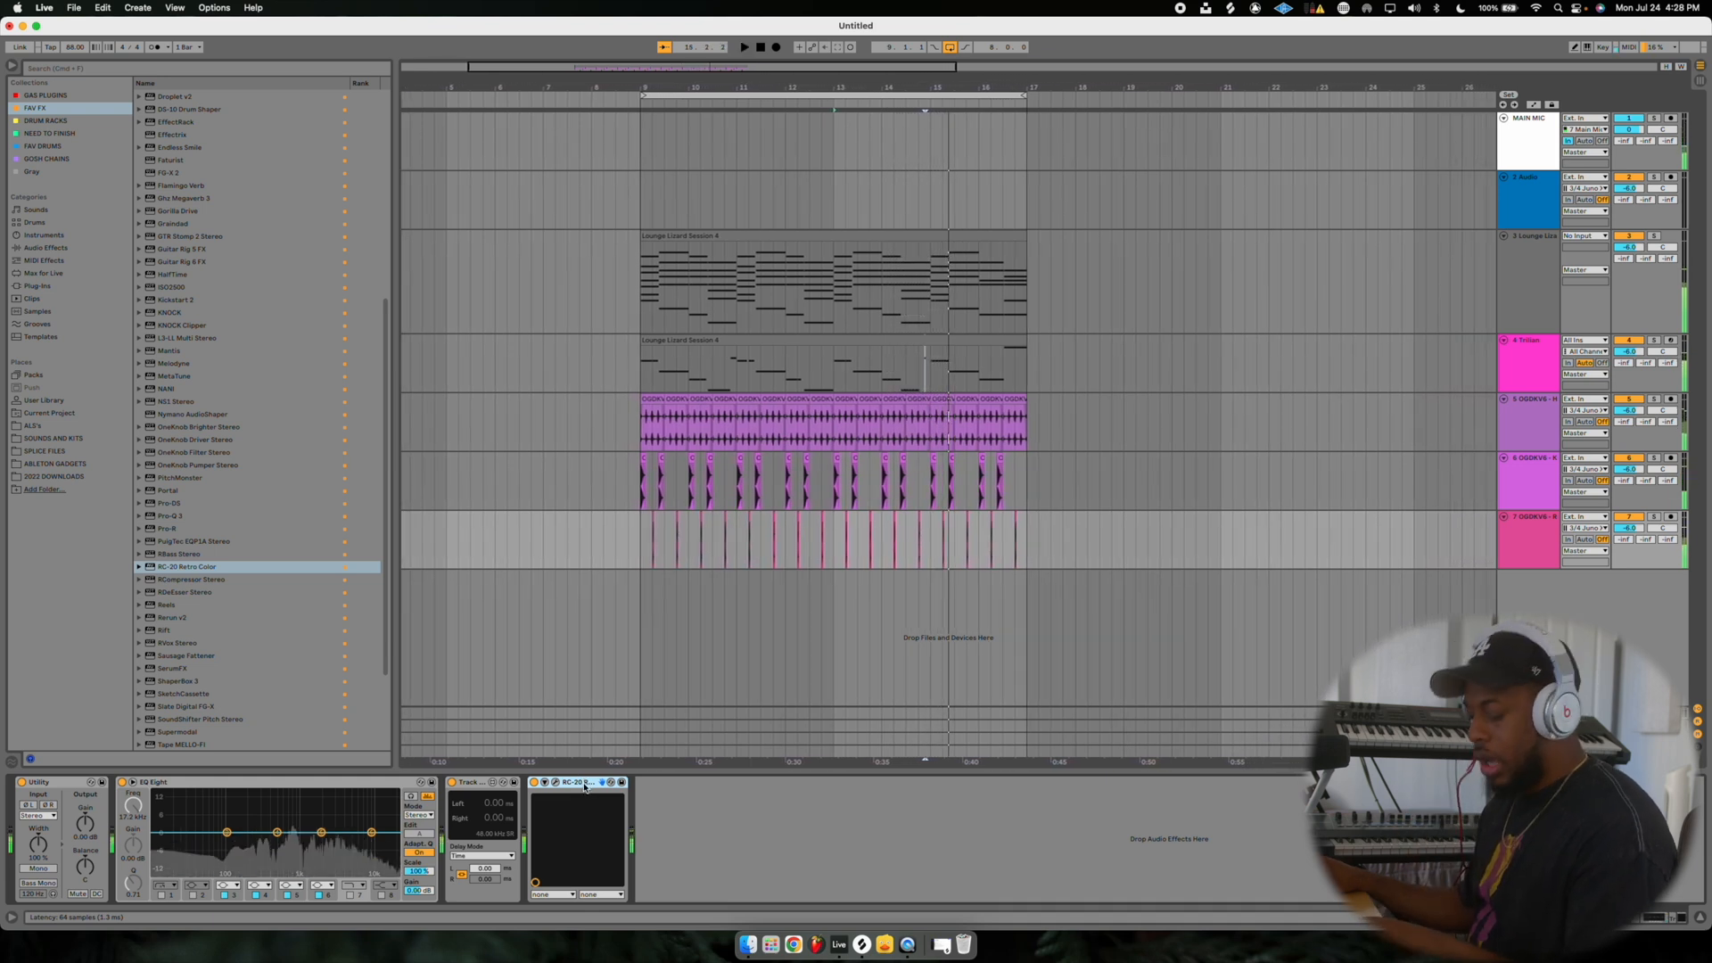
# Copy the rim track's RC-20 effect to the end of the hi-hat loop track's device chain and play the beat.
pyautogui.click(1524, 421)
pyautogui.click(883, 849)
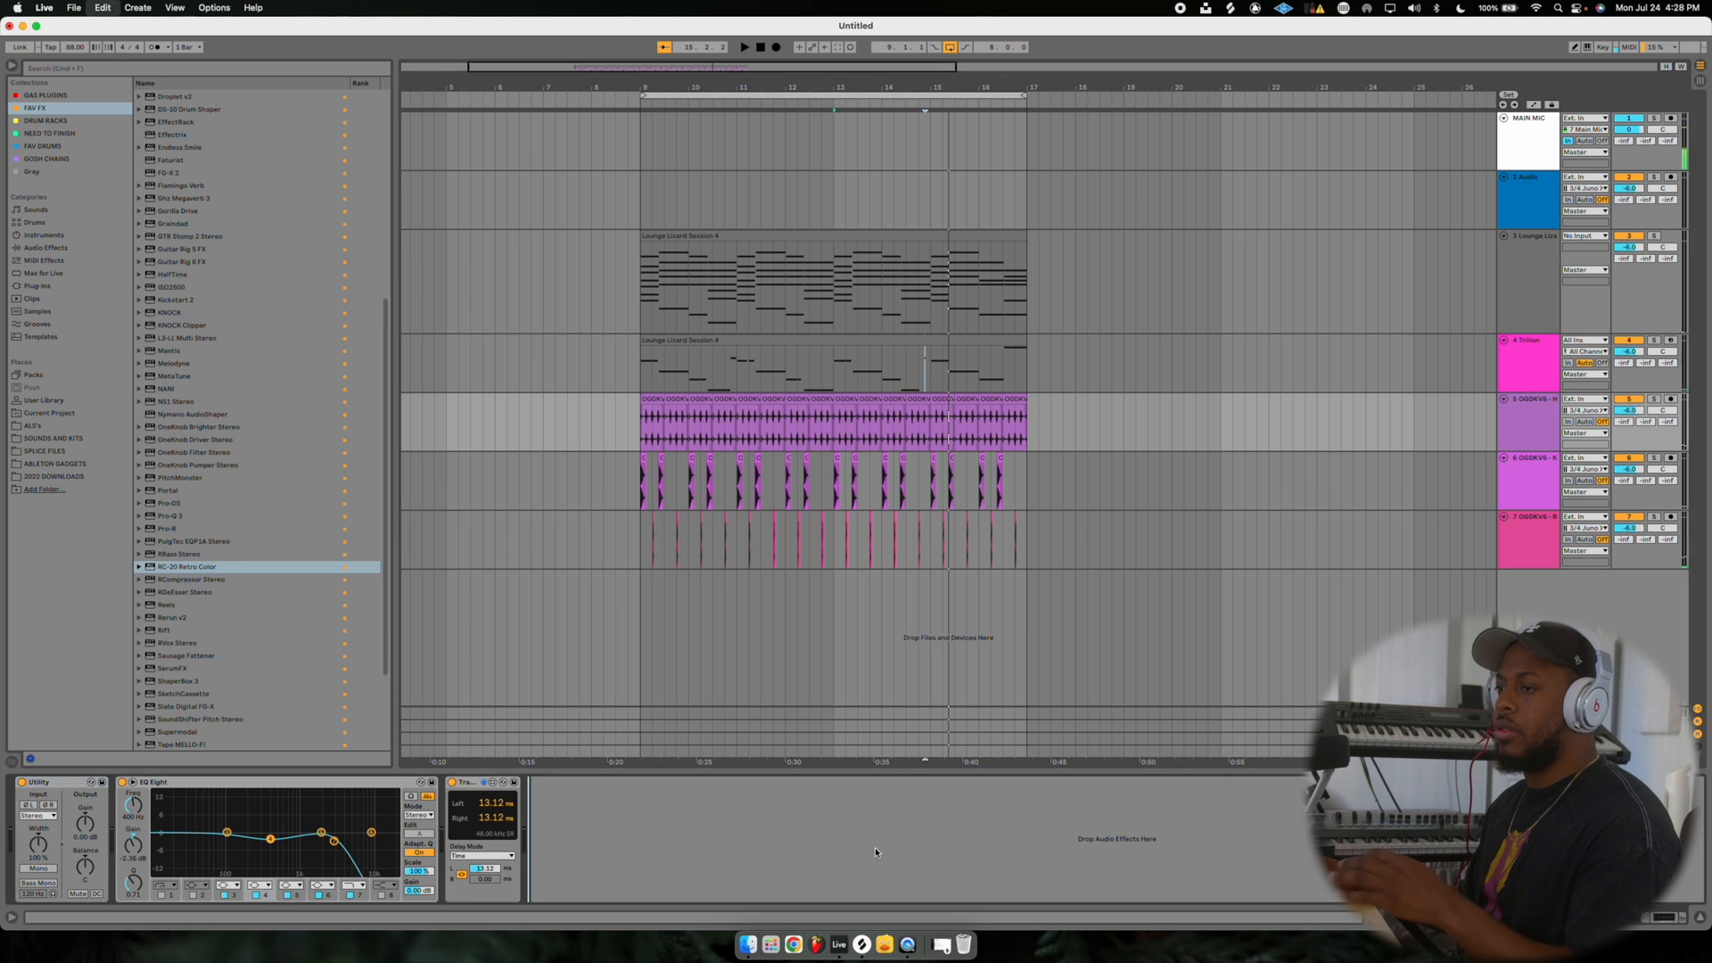
pyautogui.press('super+v')
pyautogui.press('space')
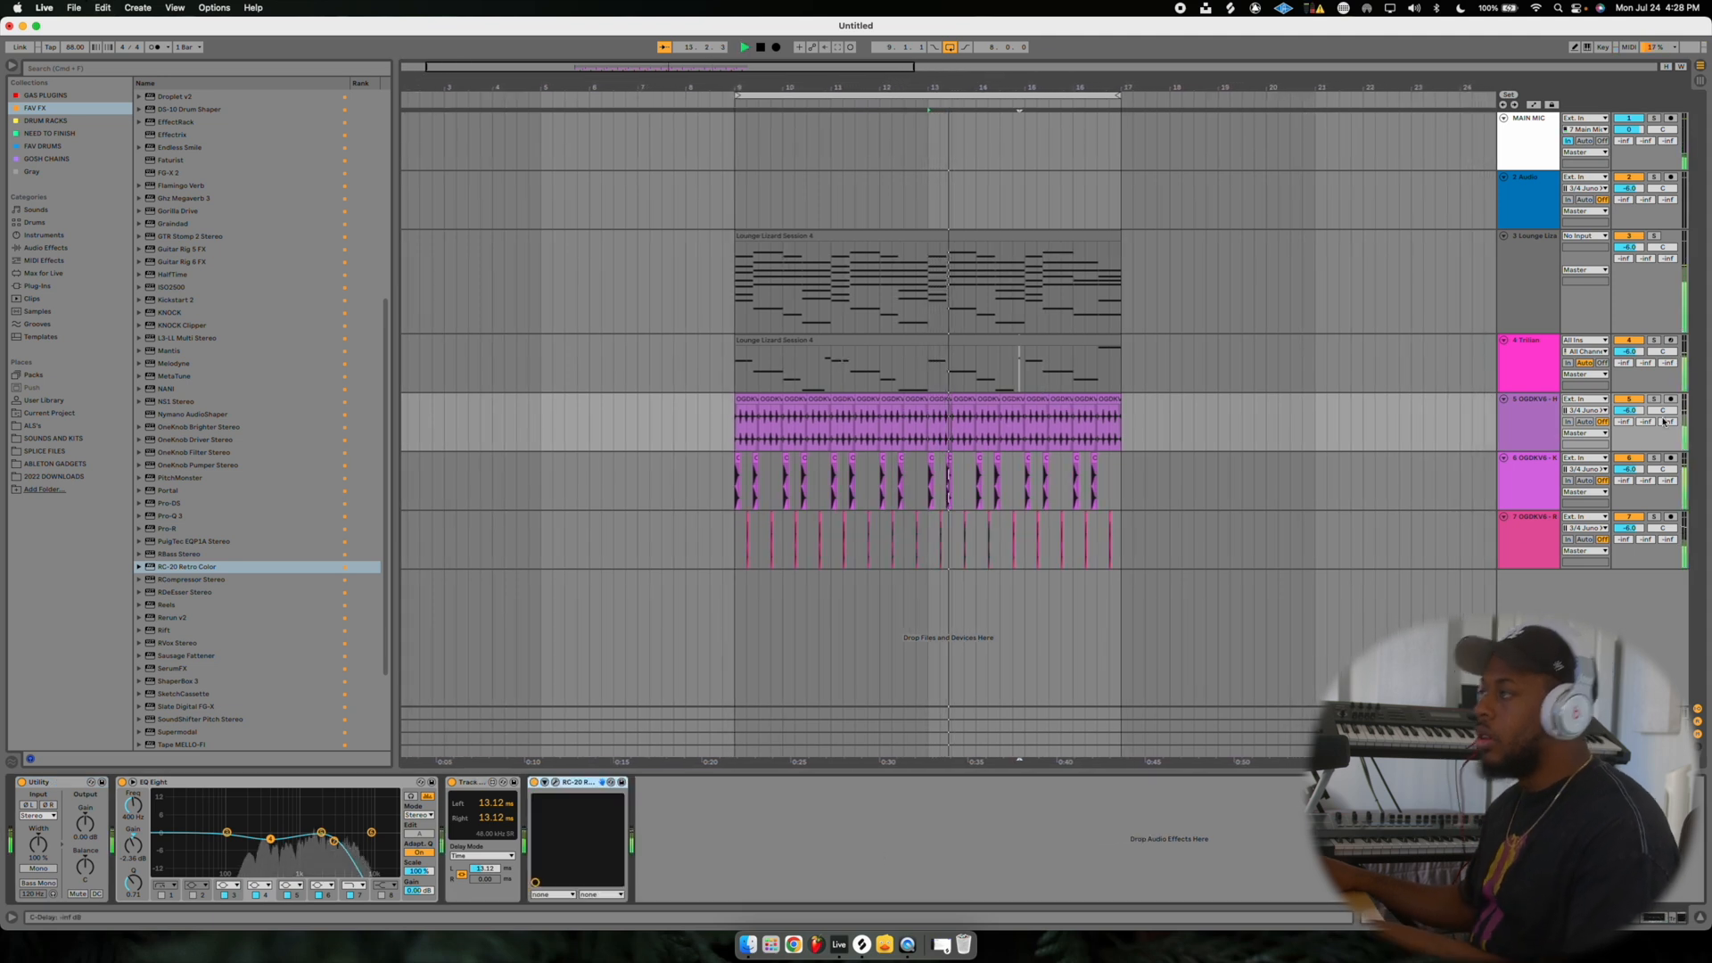
# Lower the Distort and Digital amounts in the hi-hat loop's RC-20 while the beat plays.
pyautogui.click(556, 782)
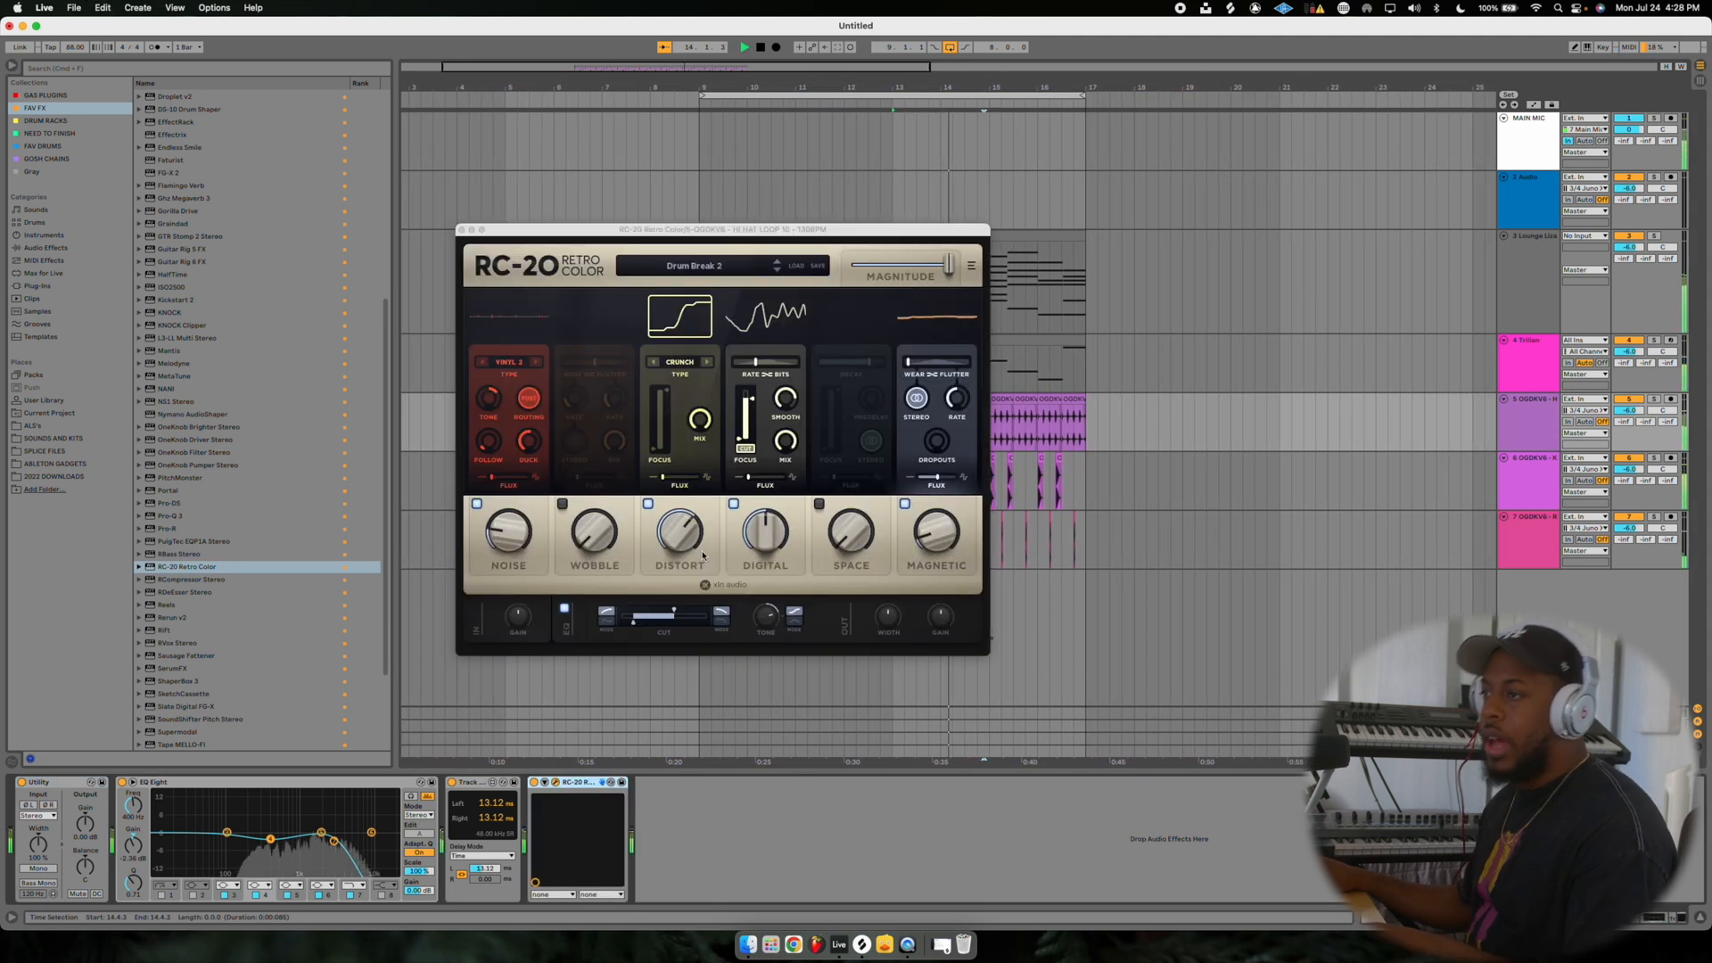
pyautogui.moveTo(754, 551); pyautogui.dragTo(754, 612)
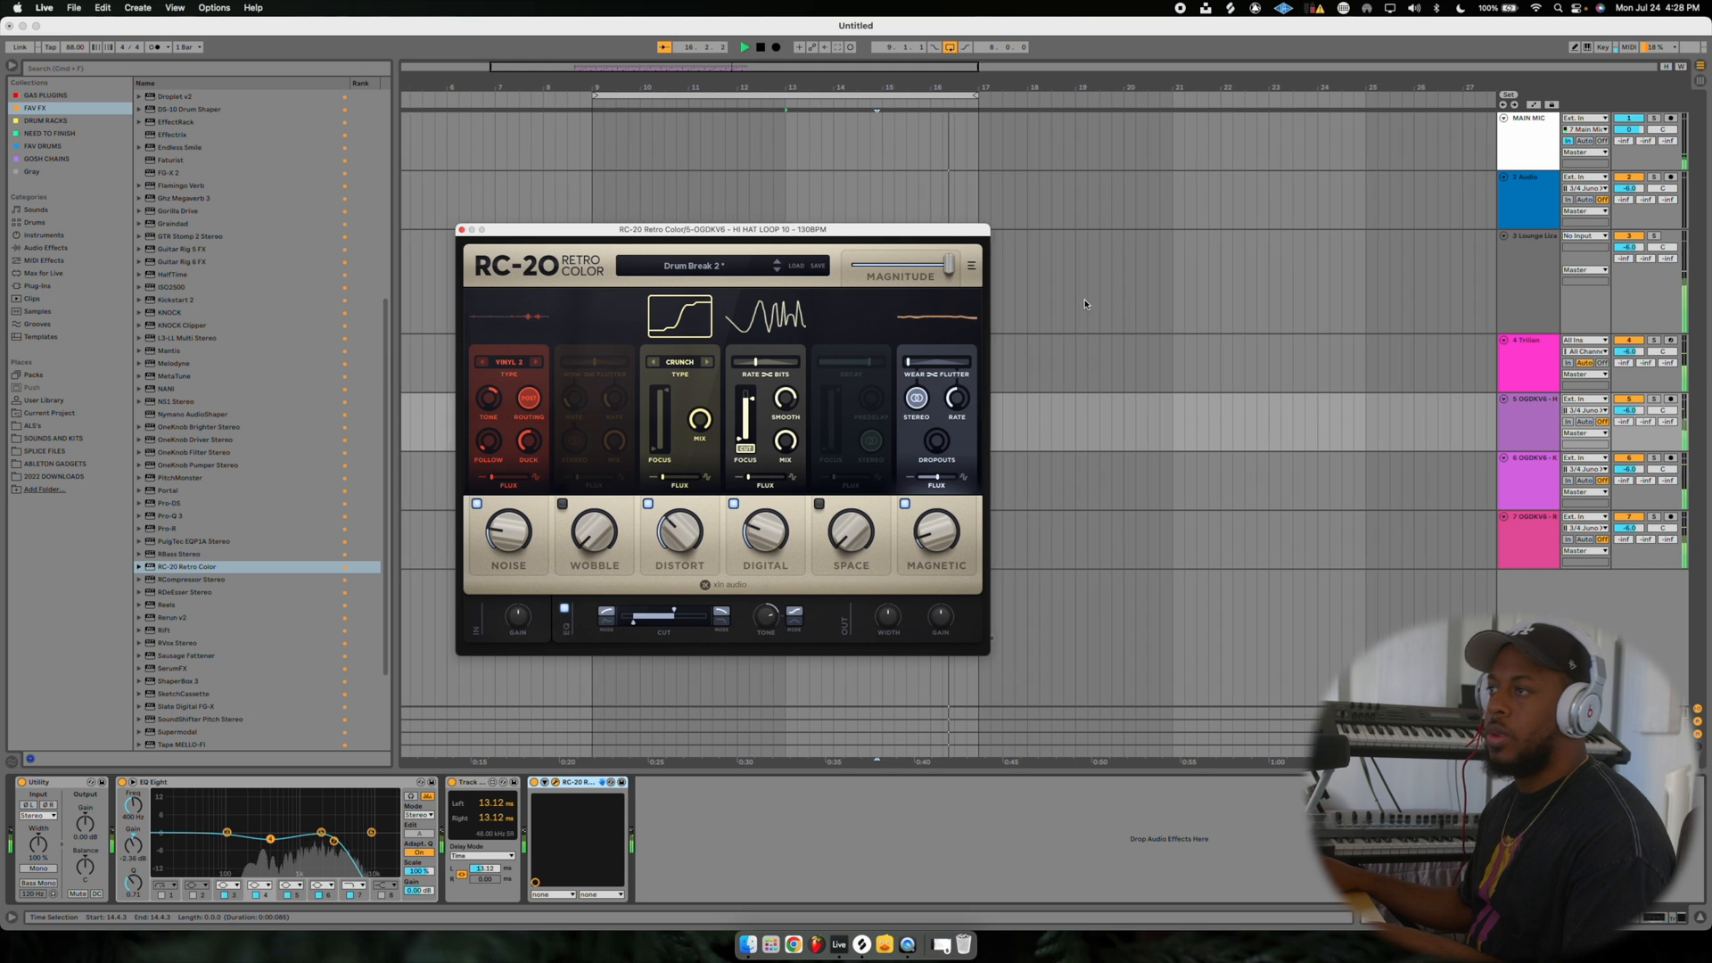
pyautogui.click(462, 230)
pyautogui.press('space')
# Add RC-20 Retro Color to the Lounge Lizard track and audition the XLN Audio preset Cassette Bad Batteries.
pyautogui.click(1547, 270)
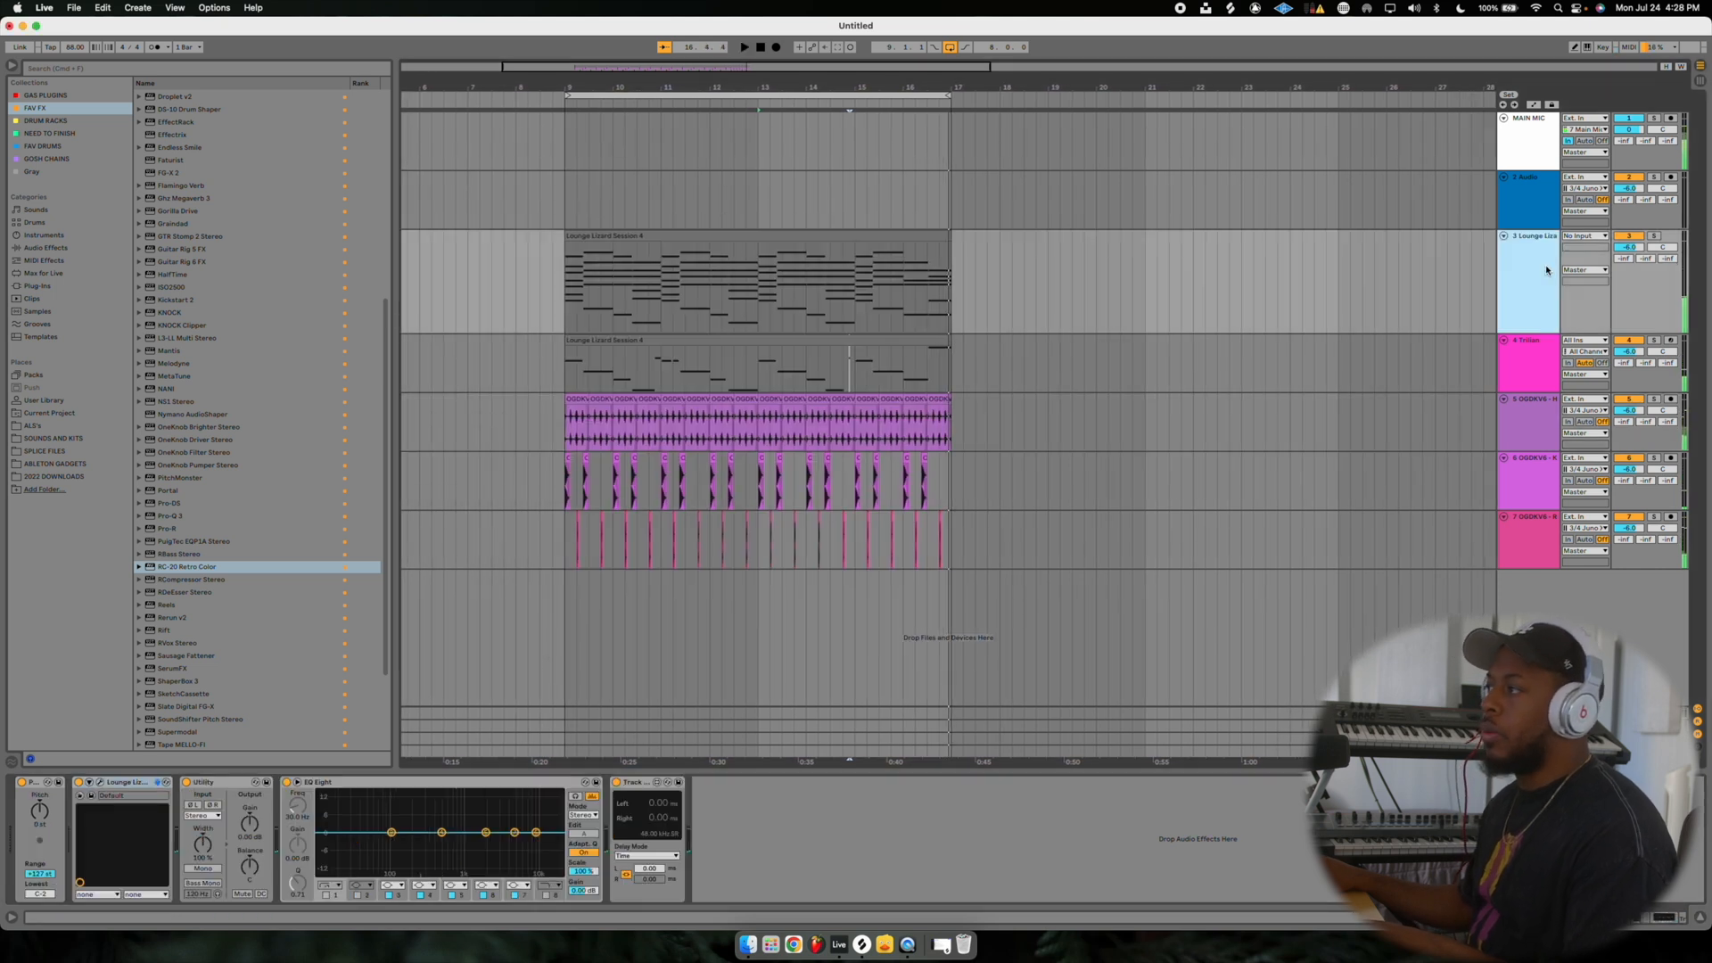
pyautogui.doubleClick(195, 567)
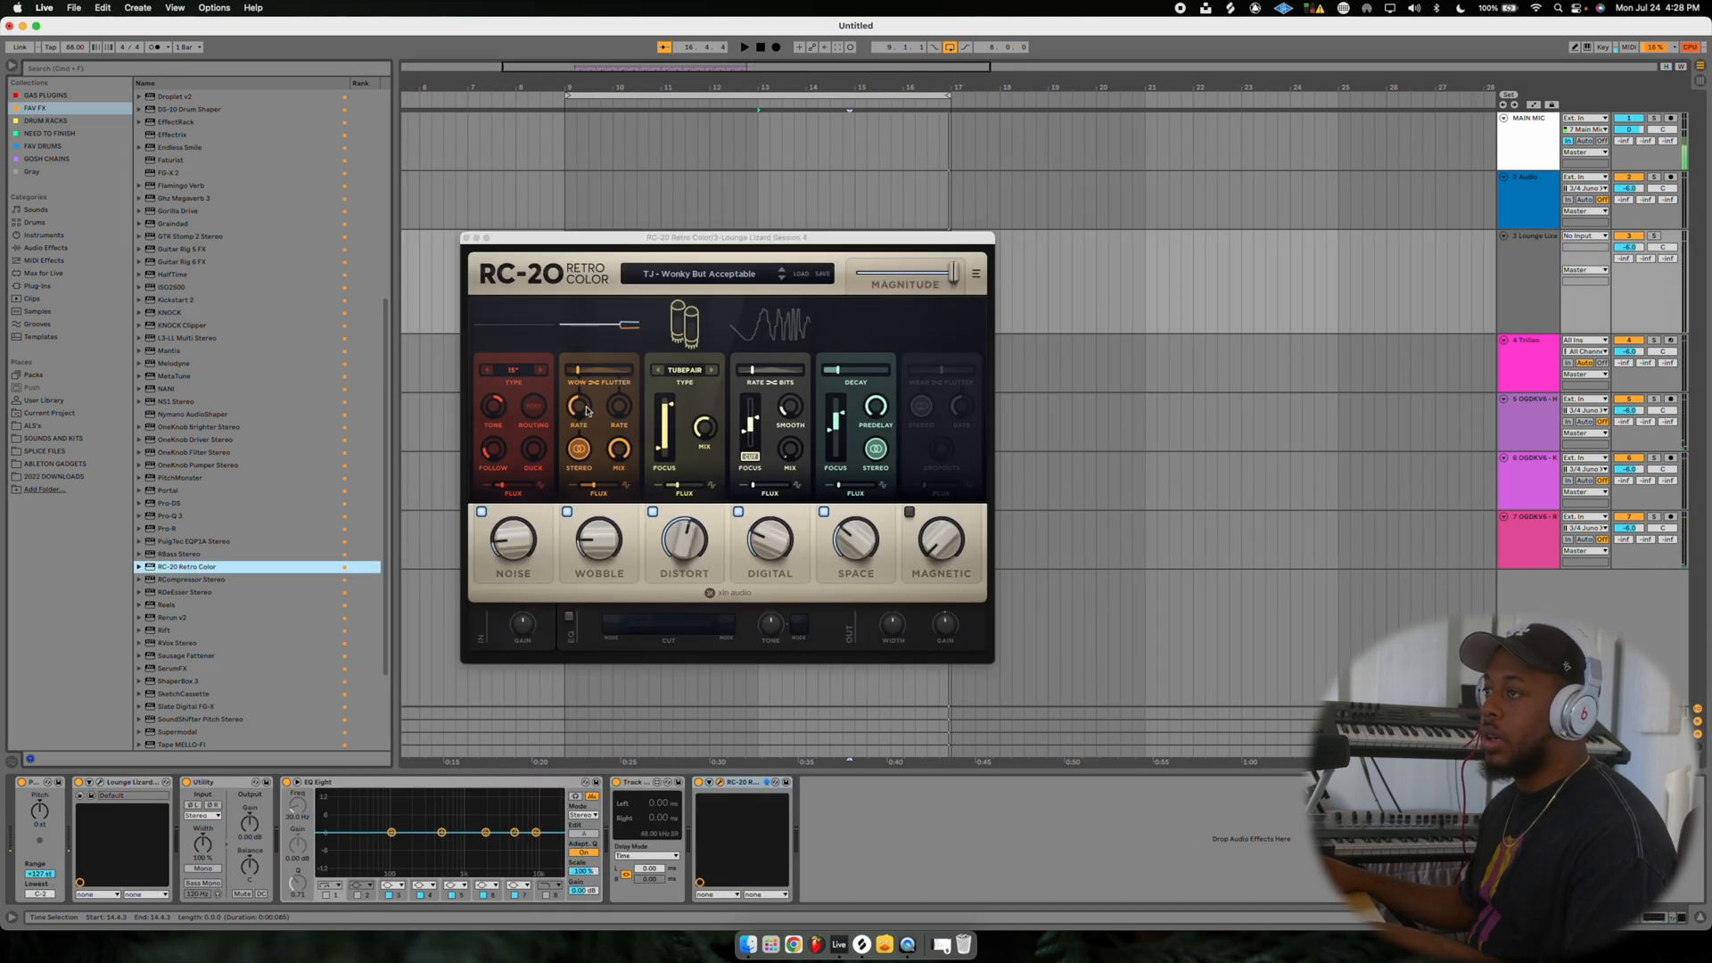
pyautogui.click(694, 285)
pyautogui.click(497, 334)
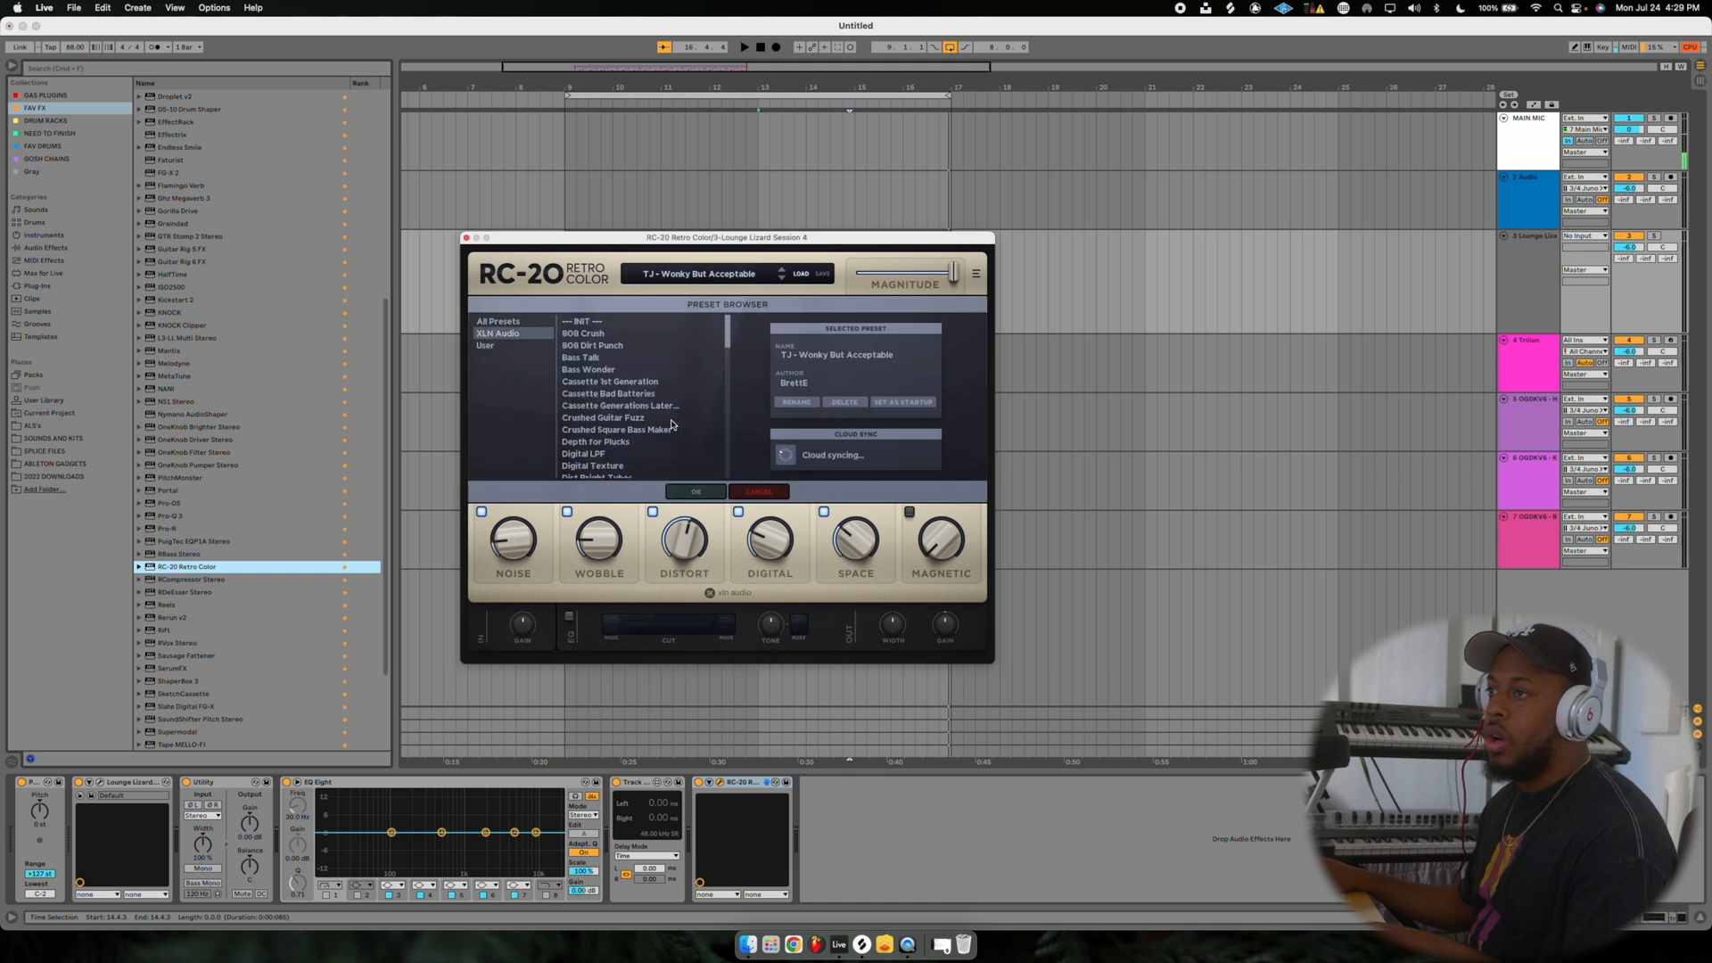
pyautogui.click(607, 394)
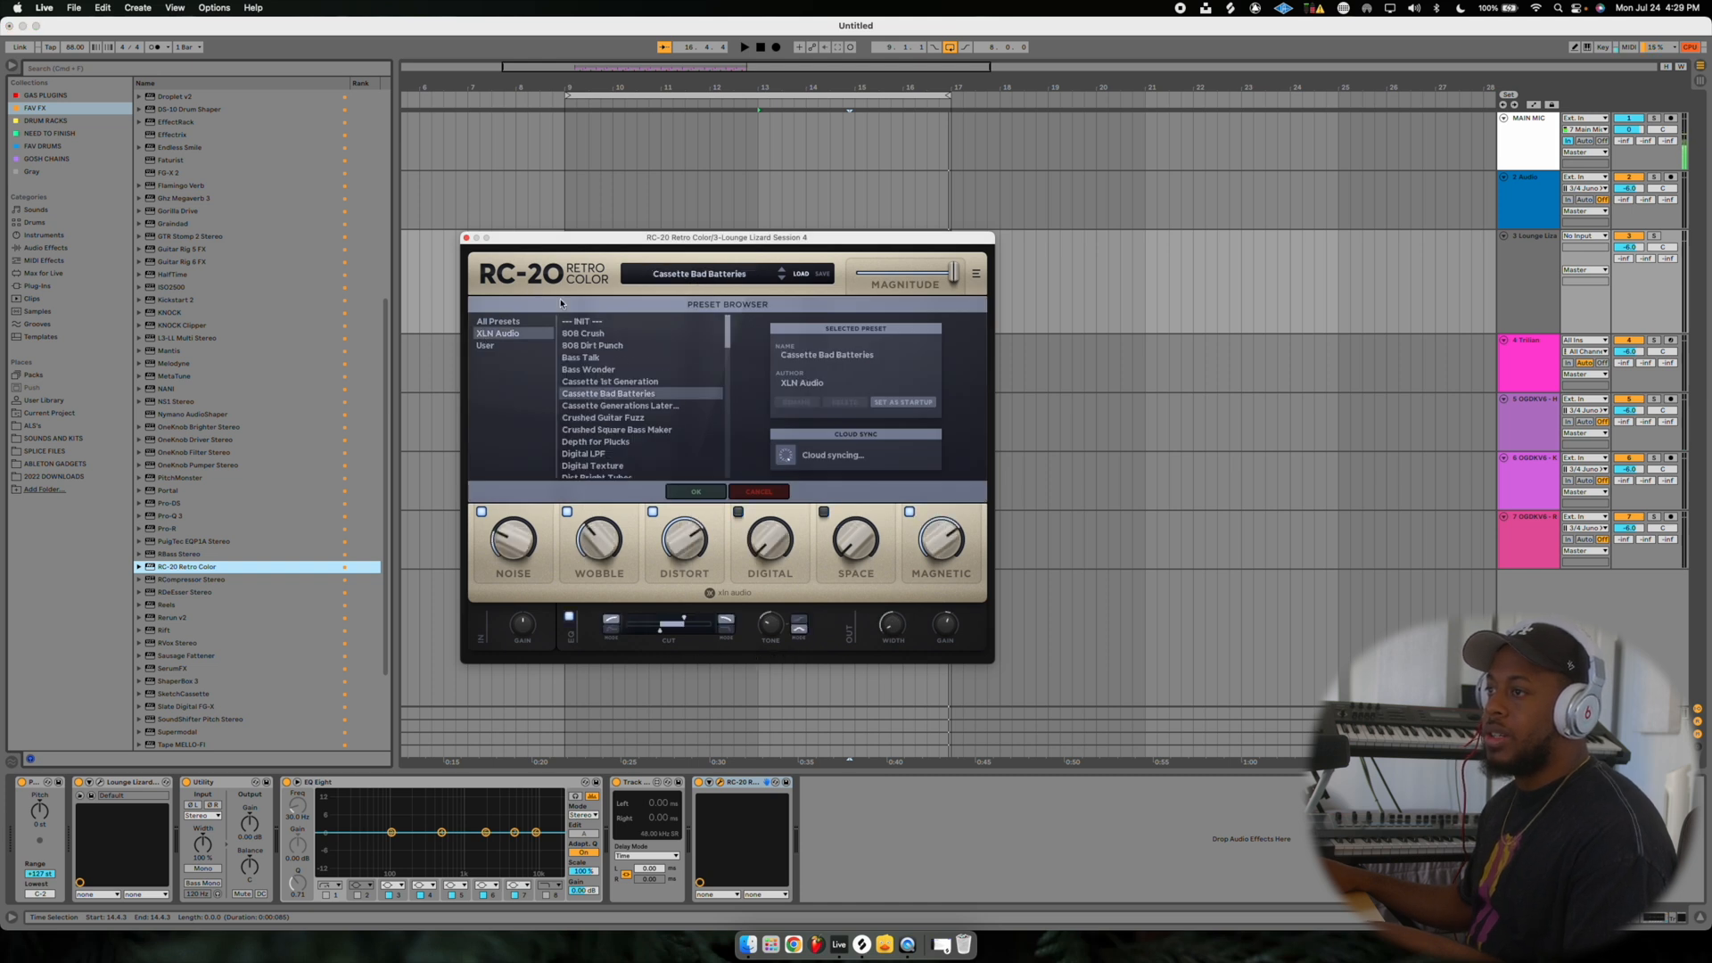
pyautogui.press('space')
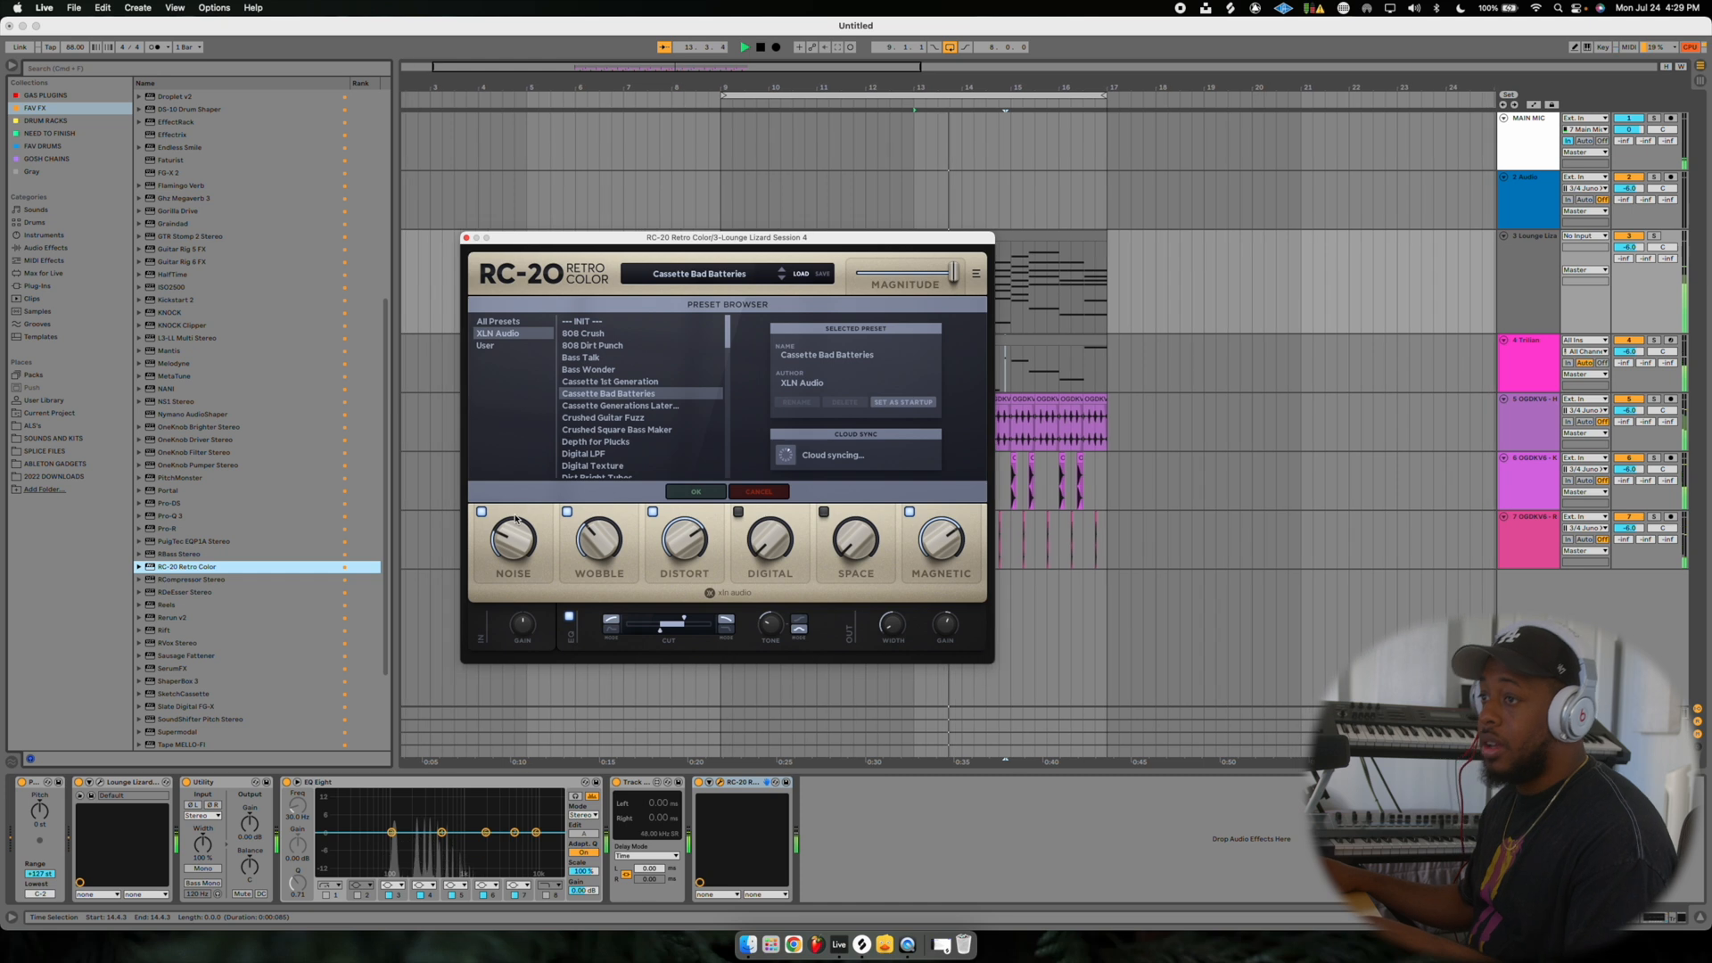
# Reduce the Noise amount in the Lounge Lizard track's RC-20 and close the plugin.
pyautogui.moveTo(516, 519); pyautogui.dragTo(512, 544)
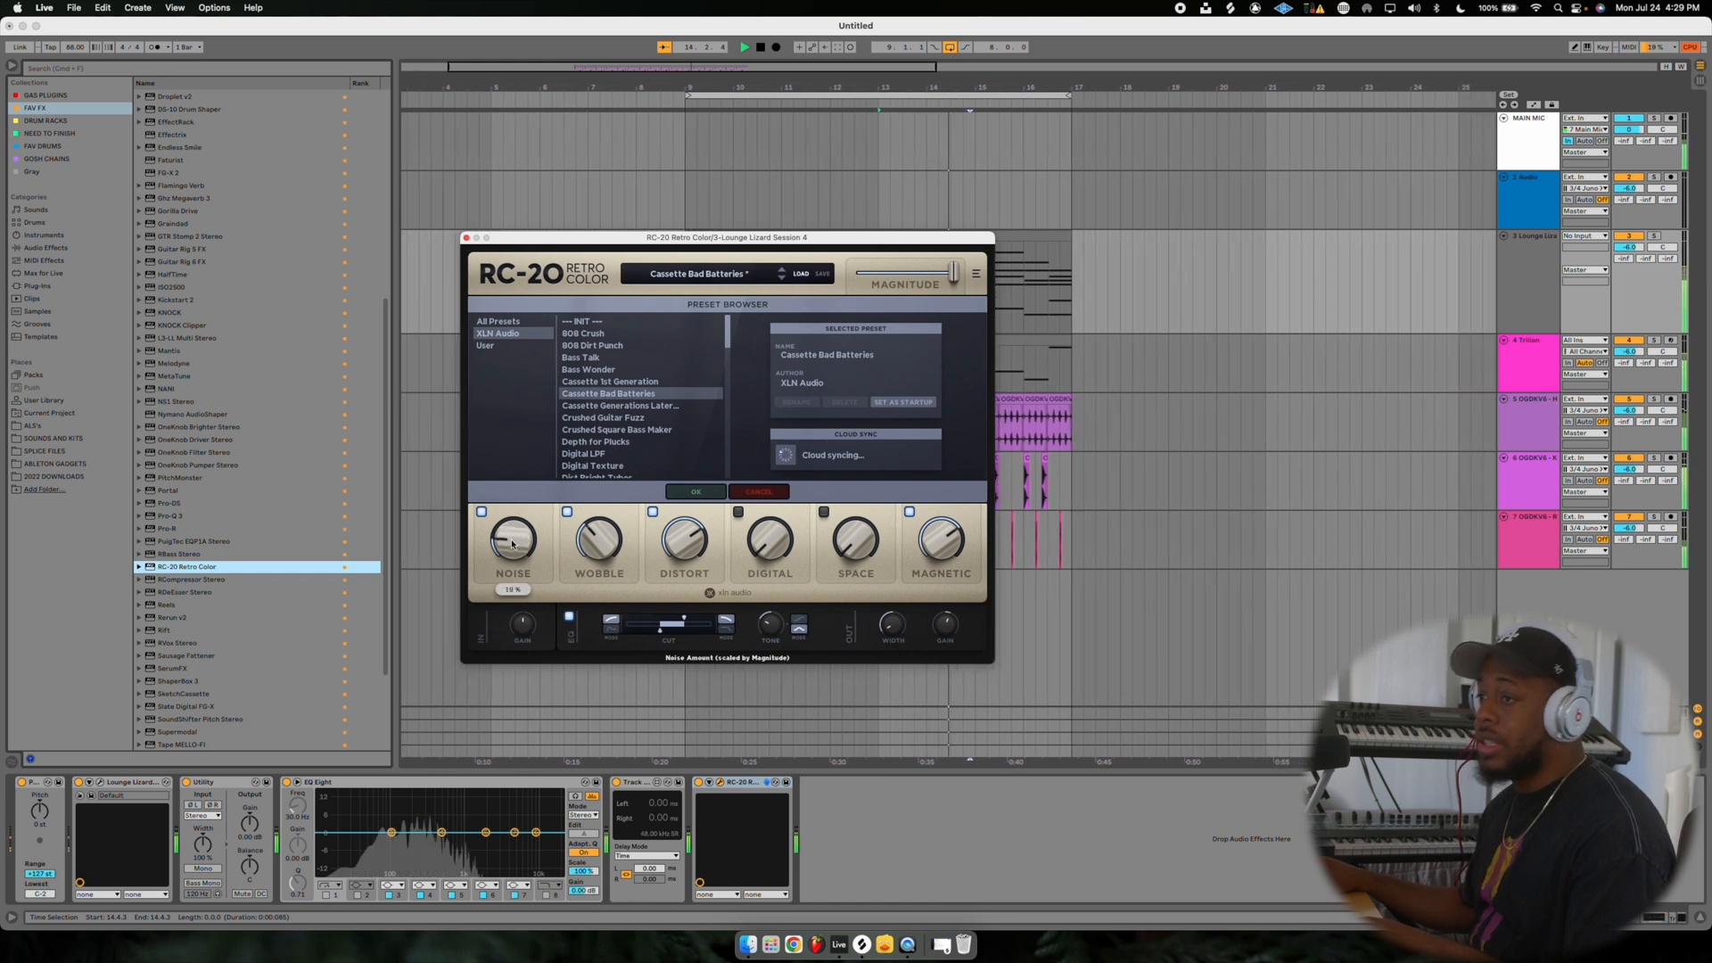
pyautogui.click(720, 782)
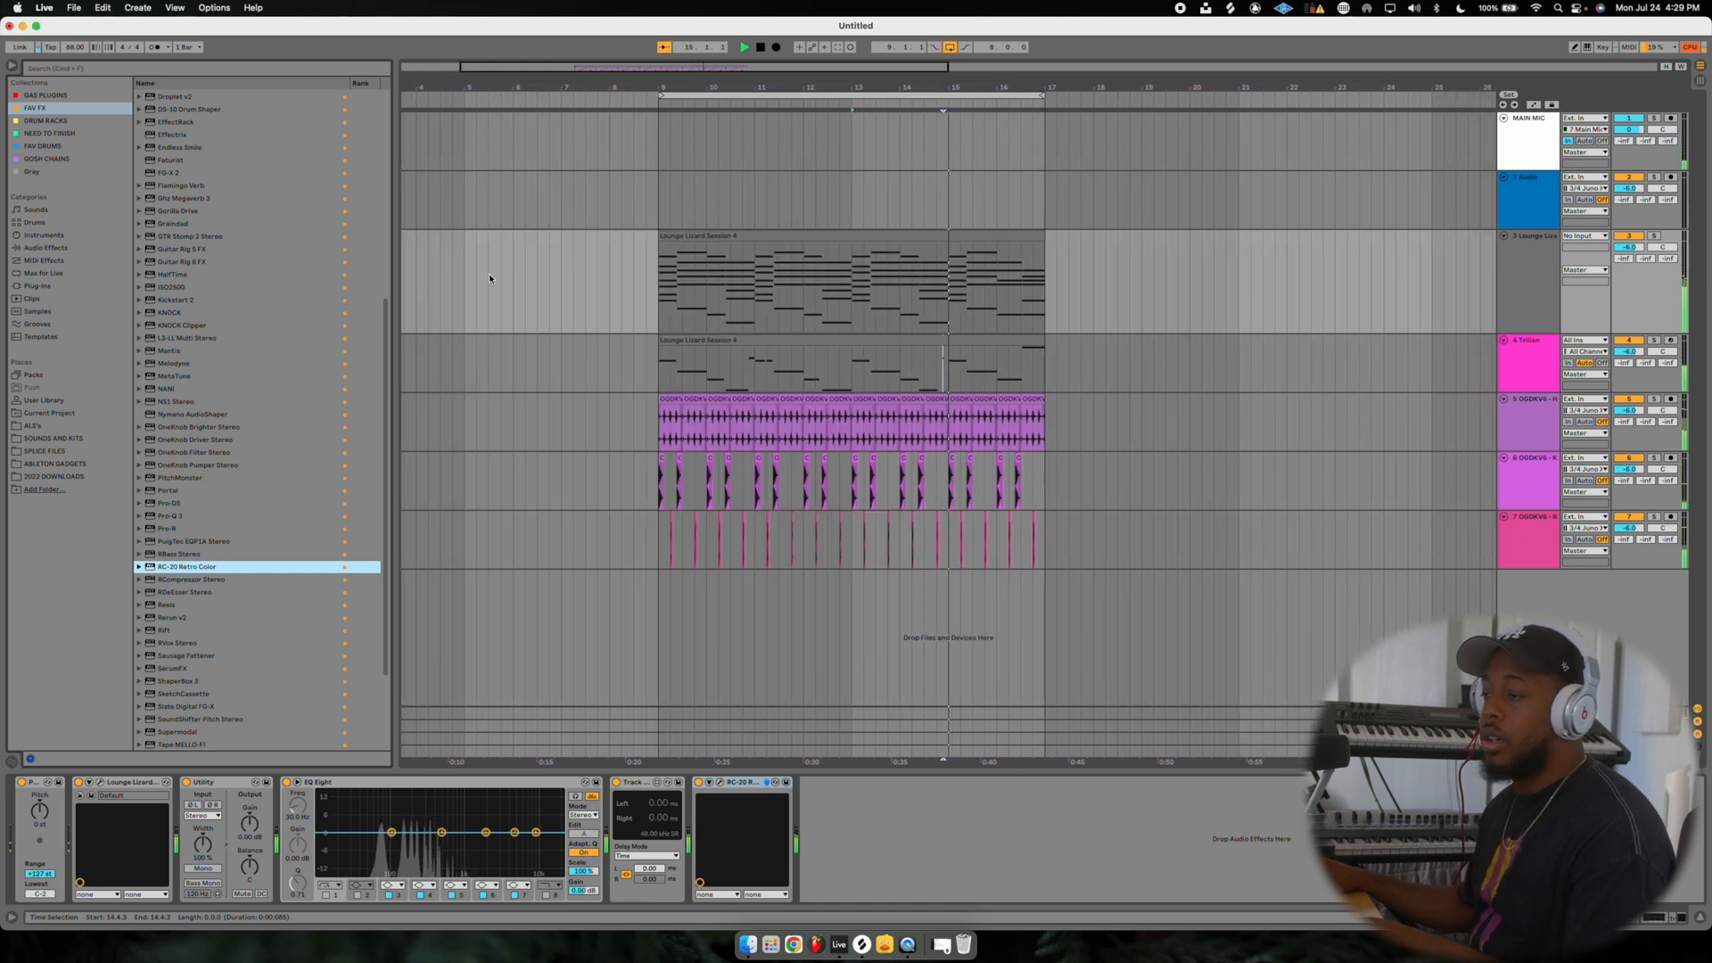
pyautogui.click(737, 785)
# Delay the Trilian bass track by 12.56 ms with its track delay device and play the beat.
pyautogui.click(1513, 357)
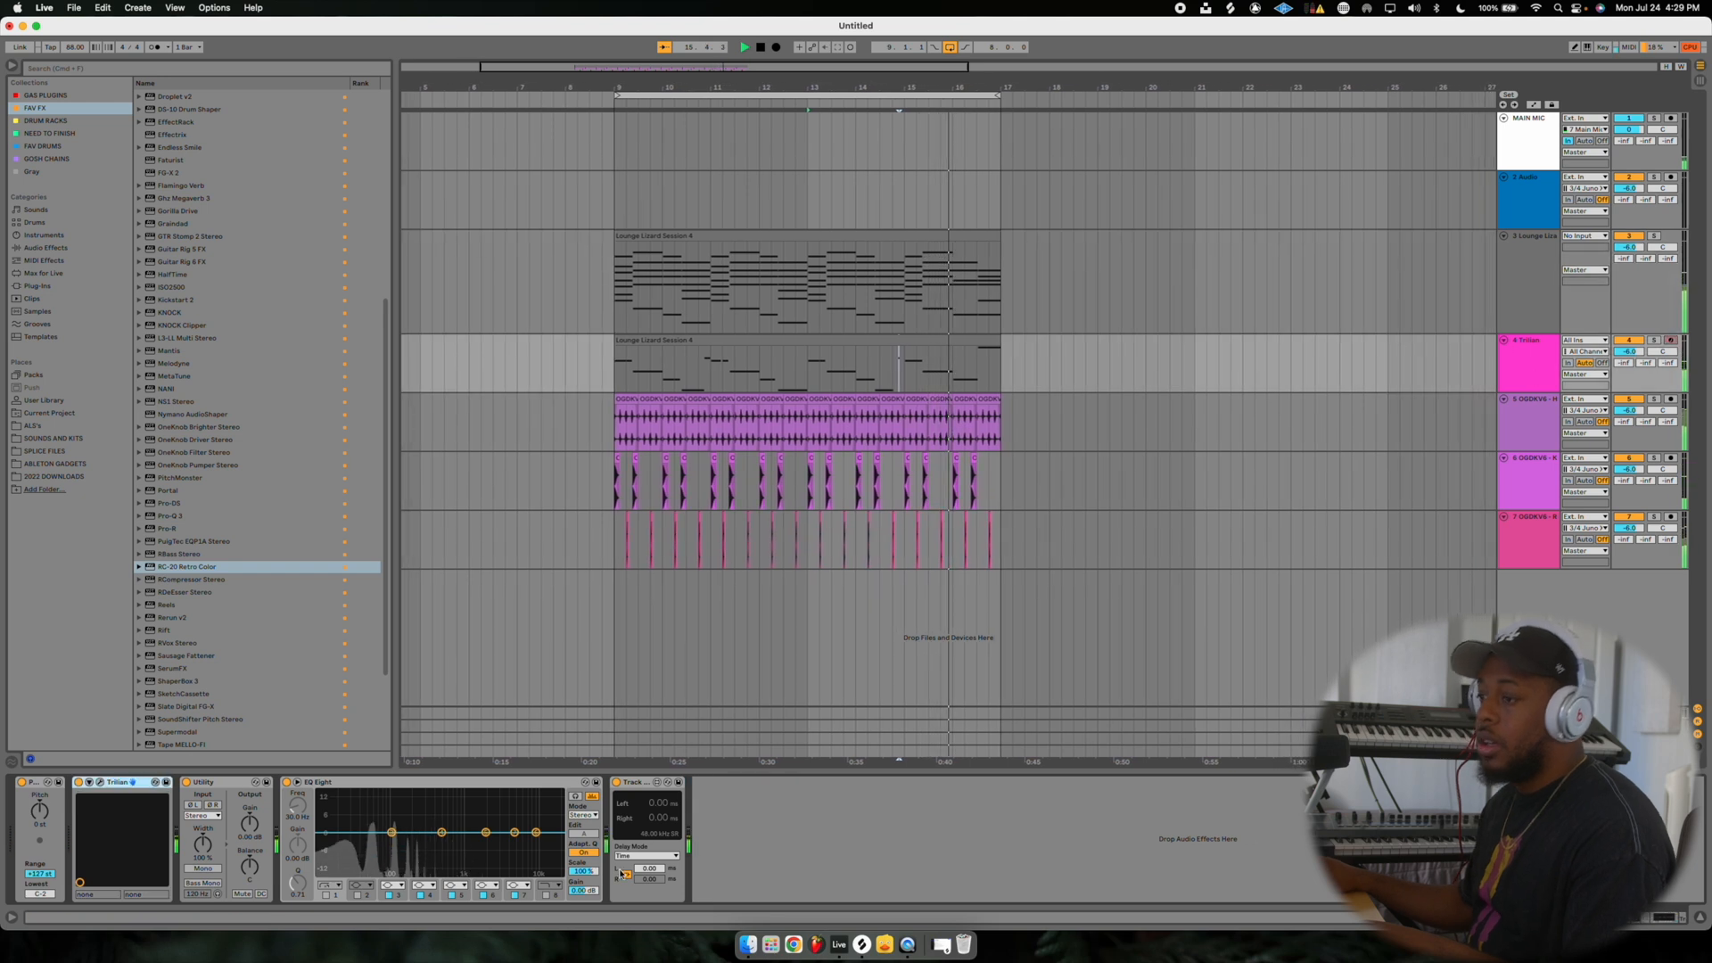
pyautogui.press('space')
pyautogui.moveTo(650, 869); pyautogui.dragTo(649, 842)
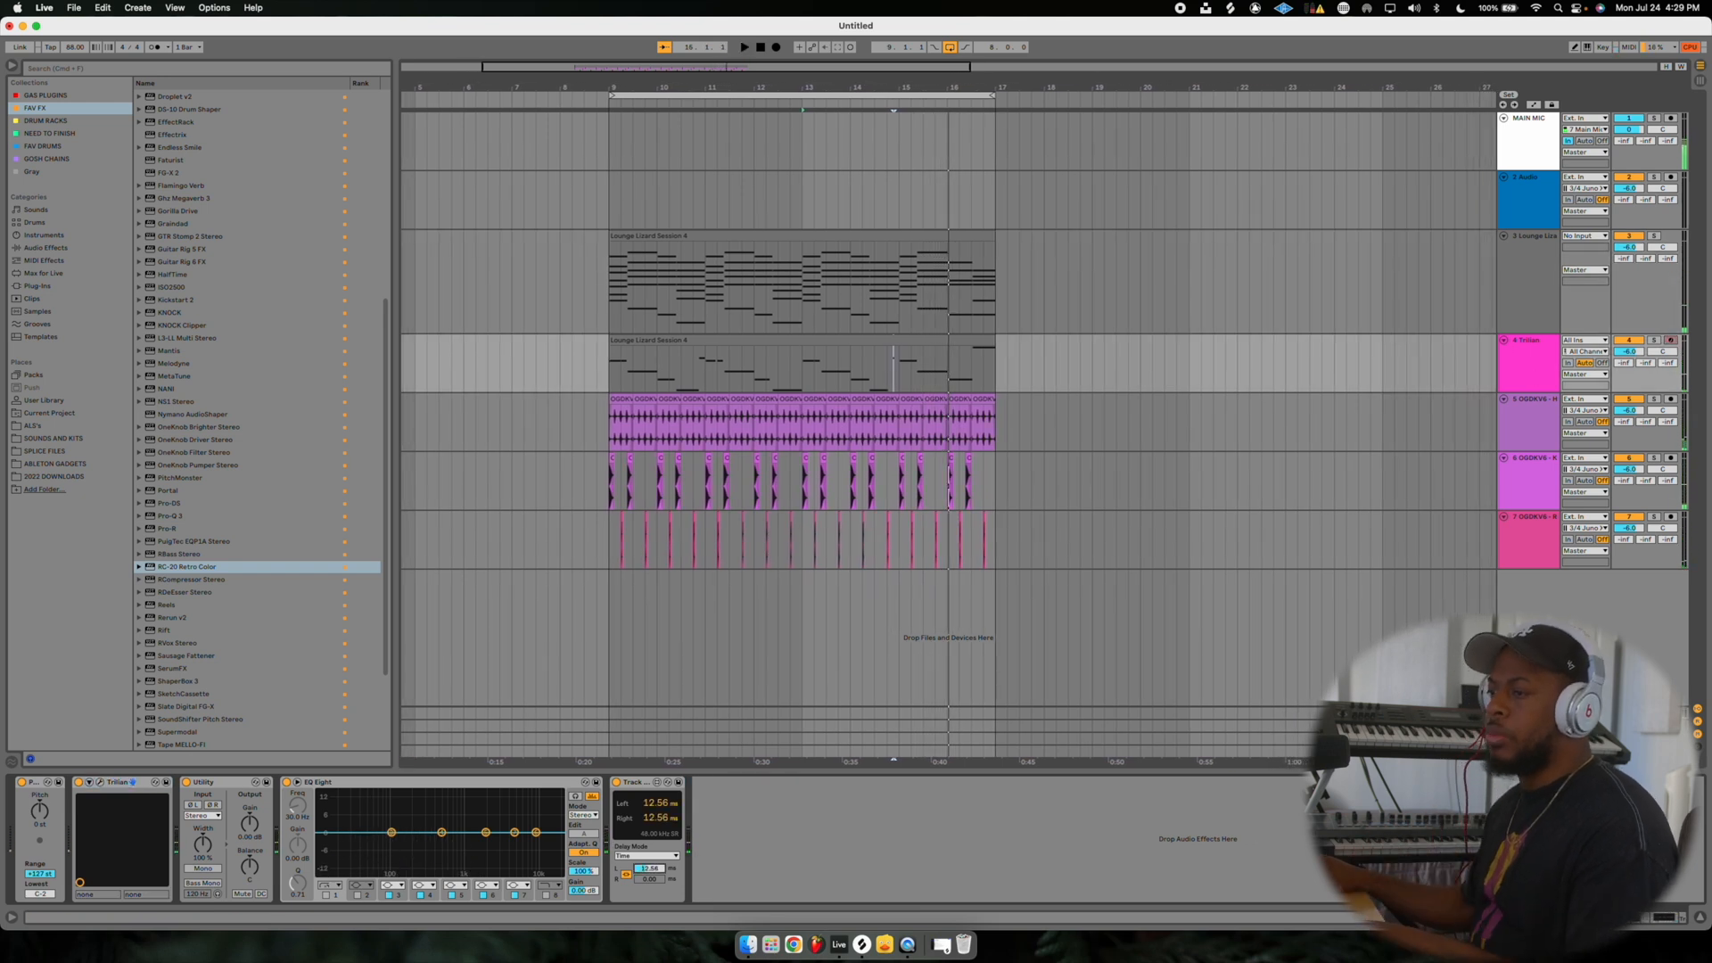
pyautogui.press('space')
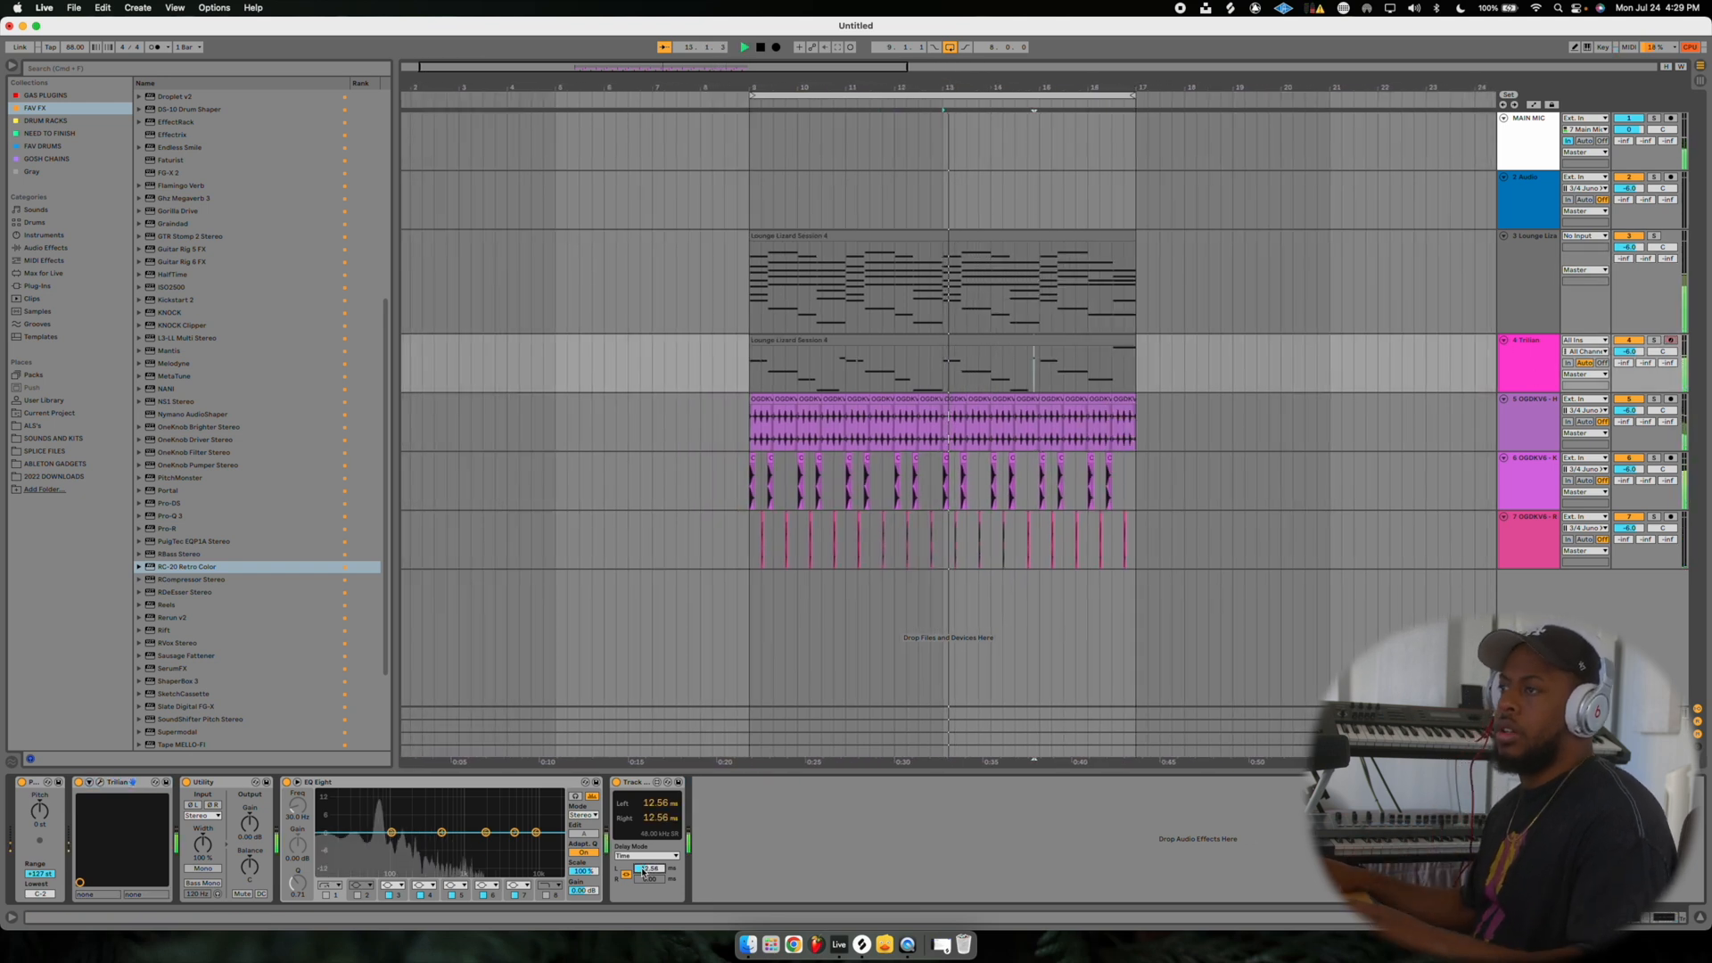
# Insert an audio track set to Resampling below Lounge Lizard and record the eight-bar section from bar 9 onto it.
pyautogui.click(1514, 304)
pyautogui.keyDown('shift'); pyautogui.click(1514, 539); pyautogui.keyUp('shift')
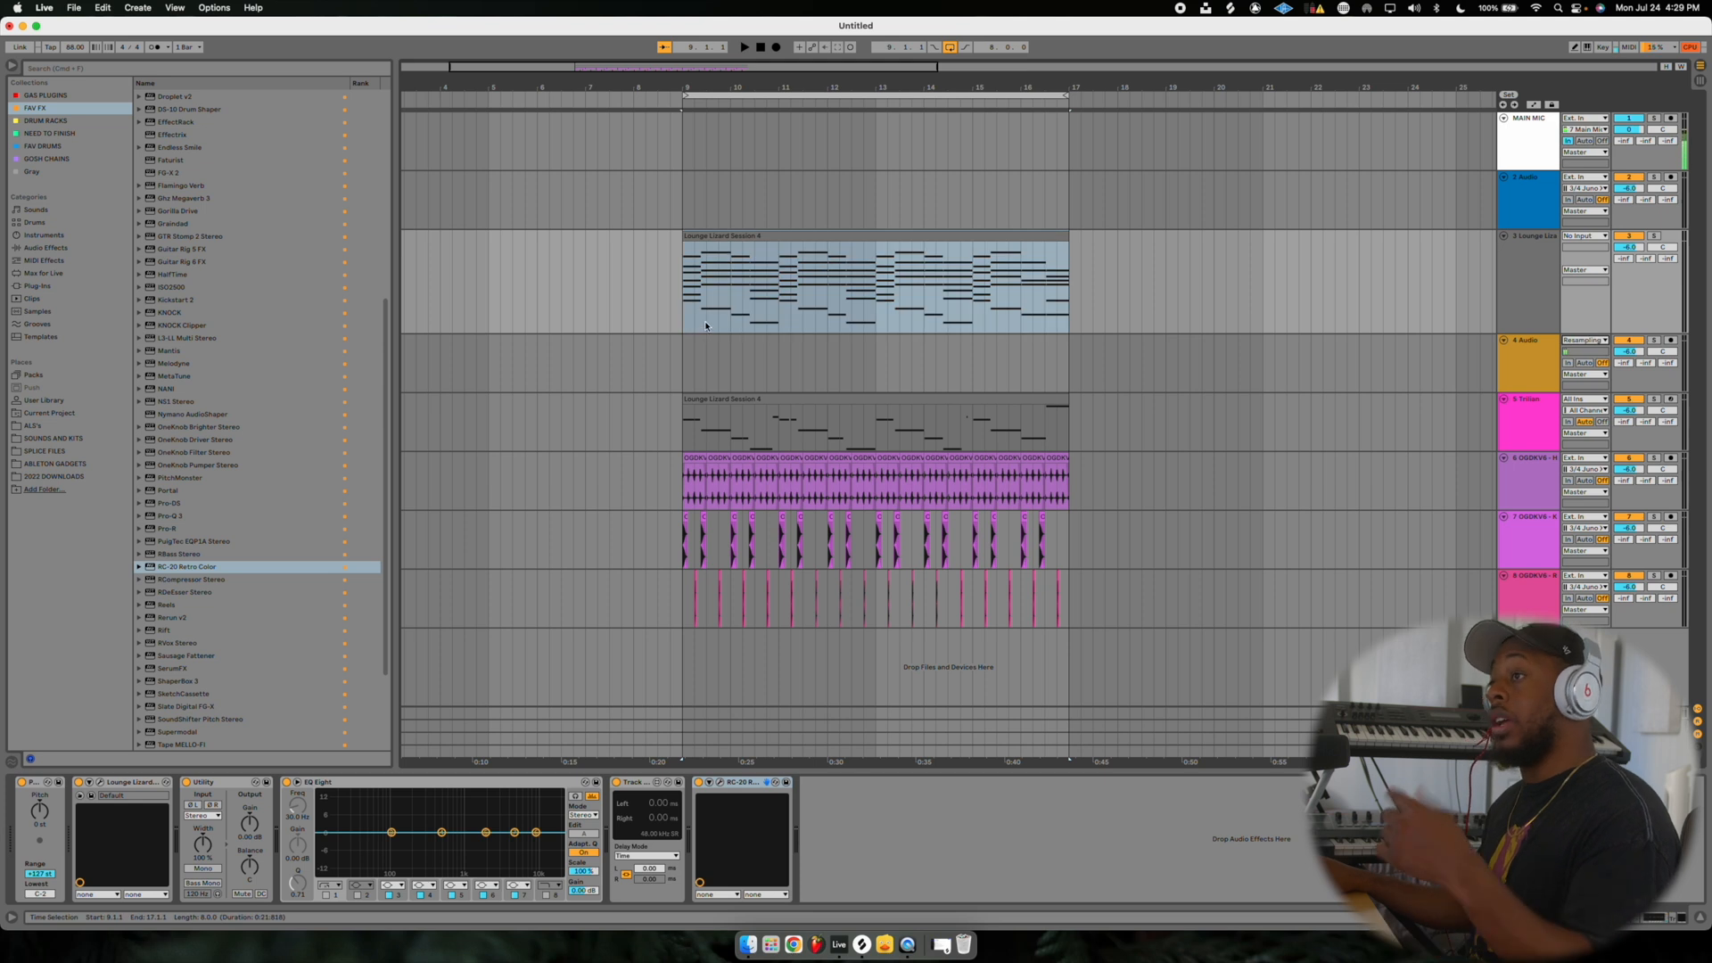
pyautogui.click(685, 303)
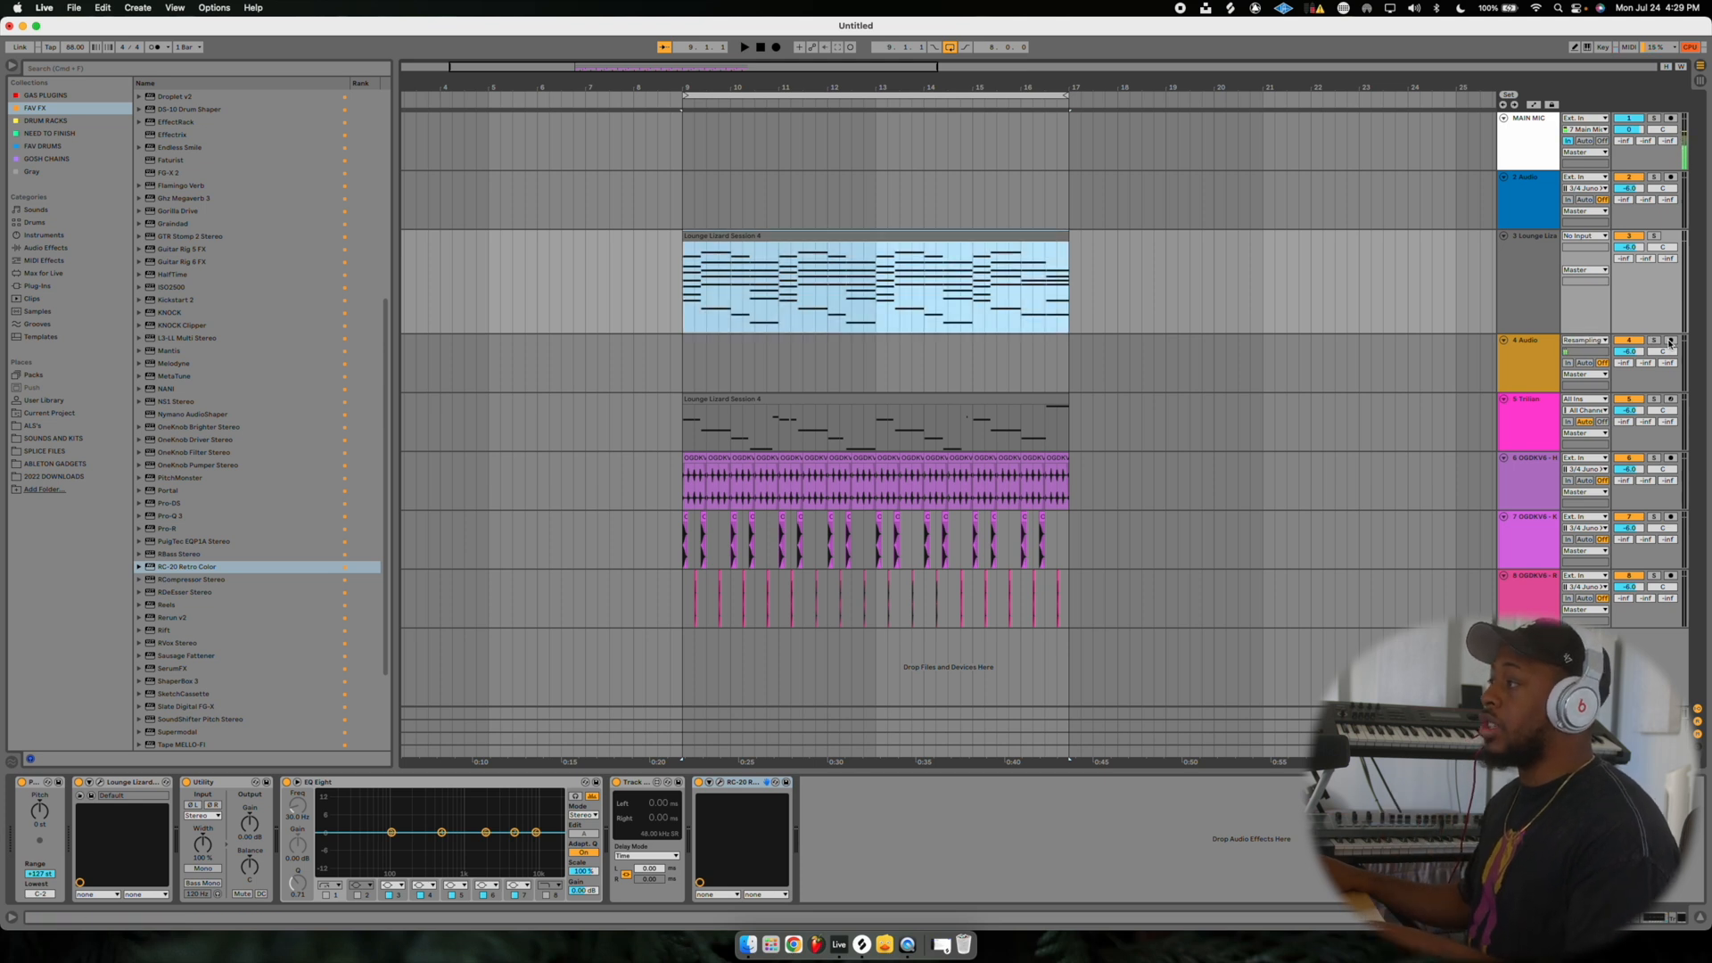
pyautogui.click(1670, 341)
pyautogui.press('F9')
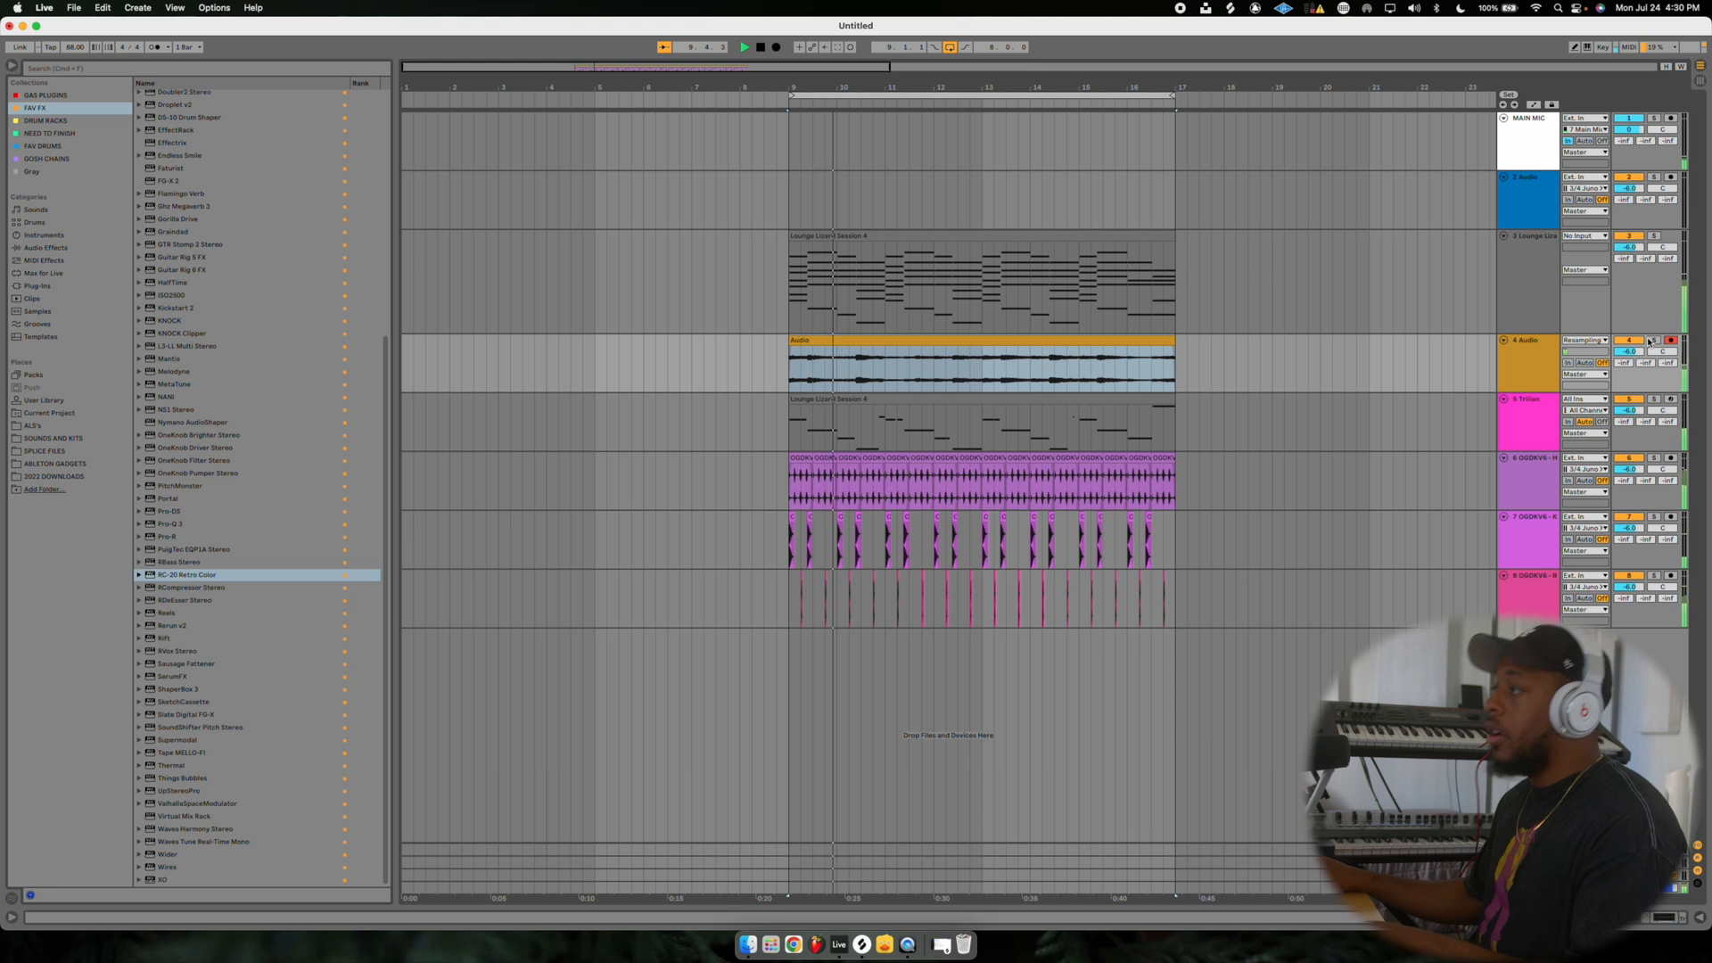
# Add Reverb to the resampled audio track and raise its decay to about 2.41 s.
pyautogui.hotkey('shift', 'Tab')
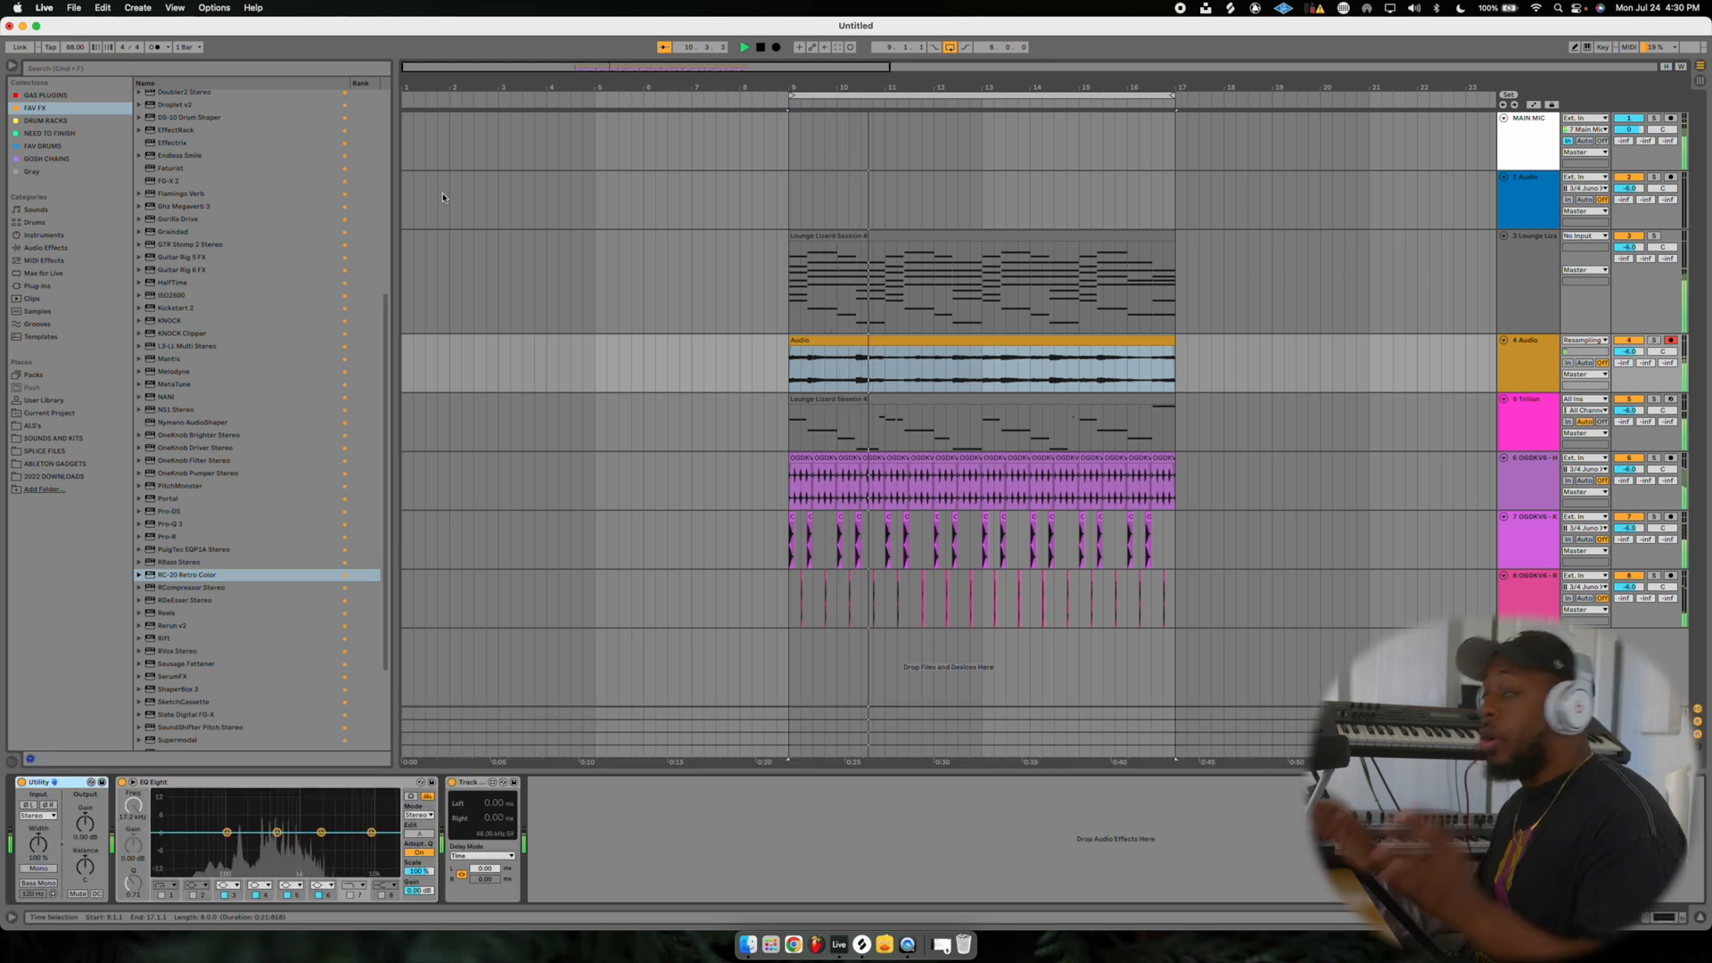
pyautogui.scroll(8, 269, 272)
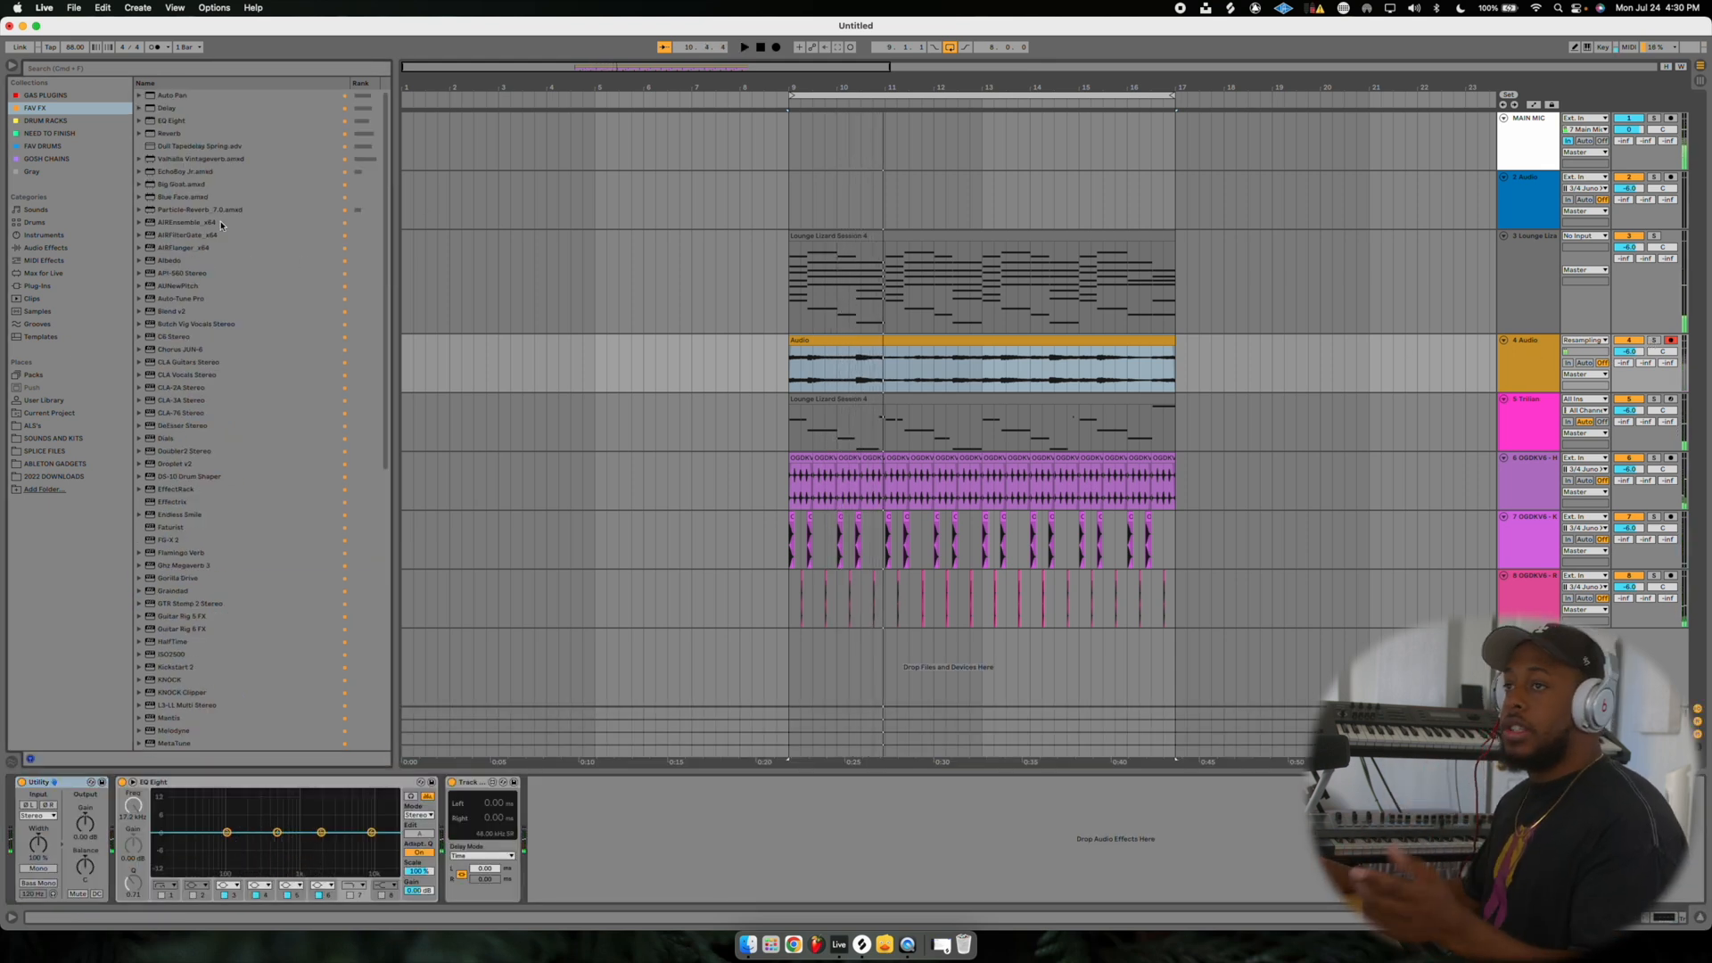
pyautogui.doubleClick(171, 132)
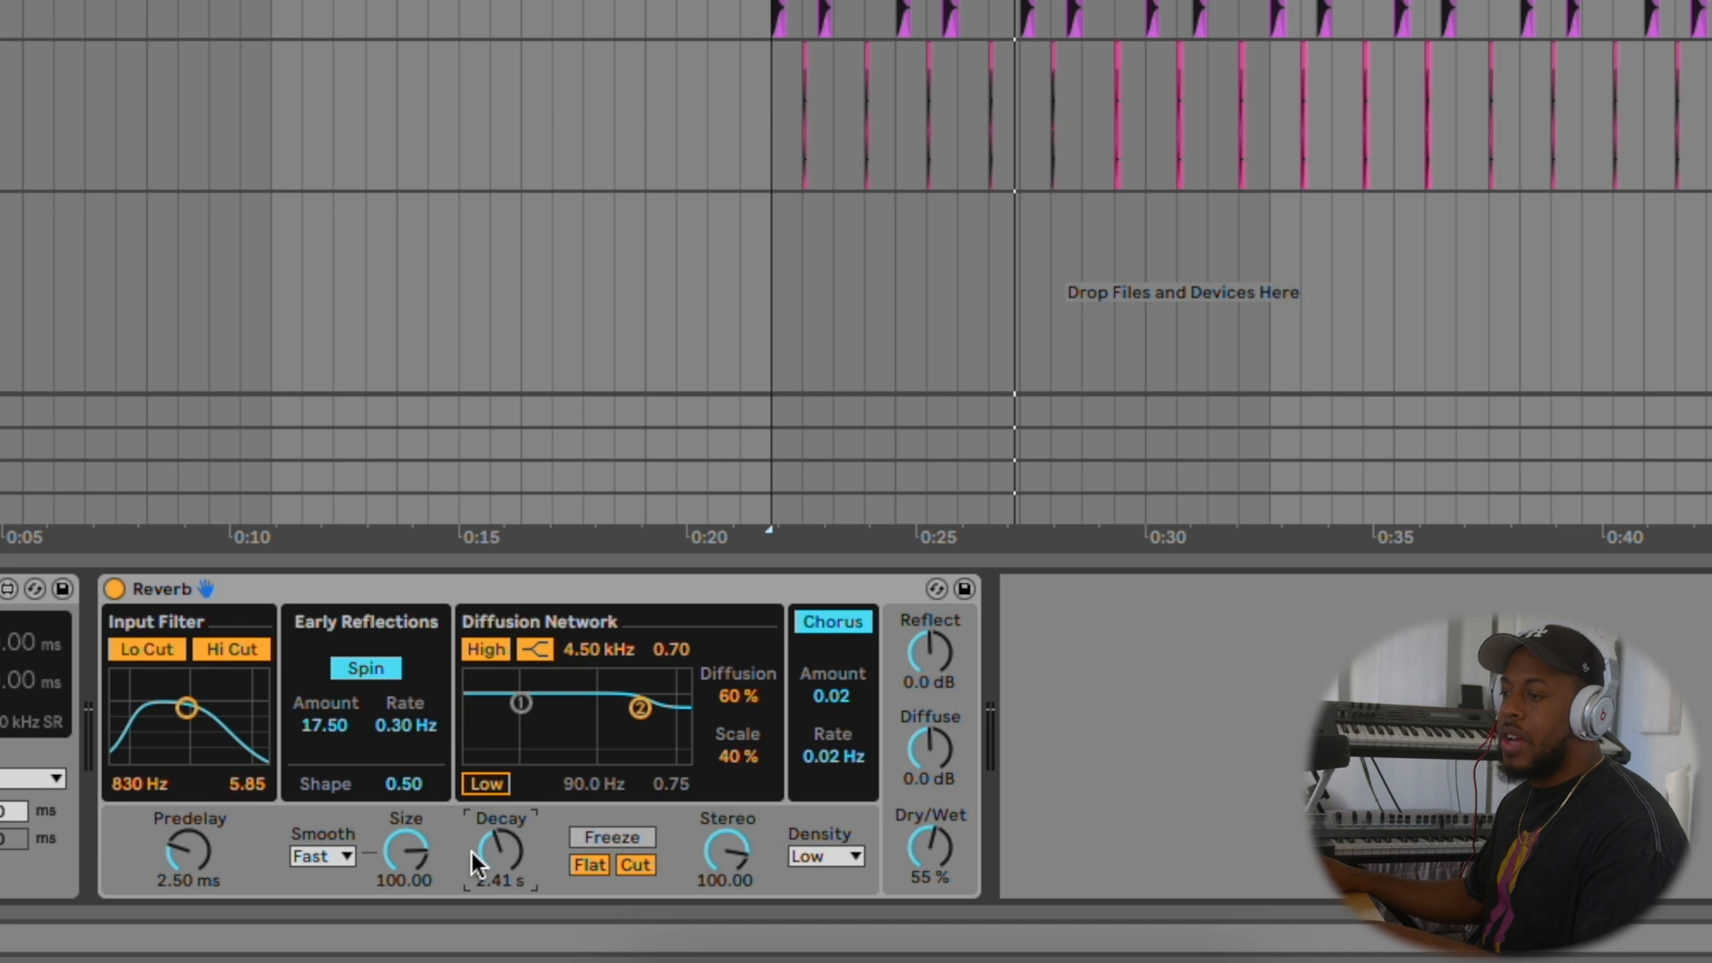
pyautogui.press('space')
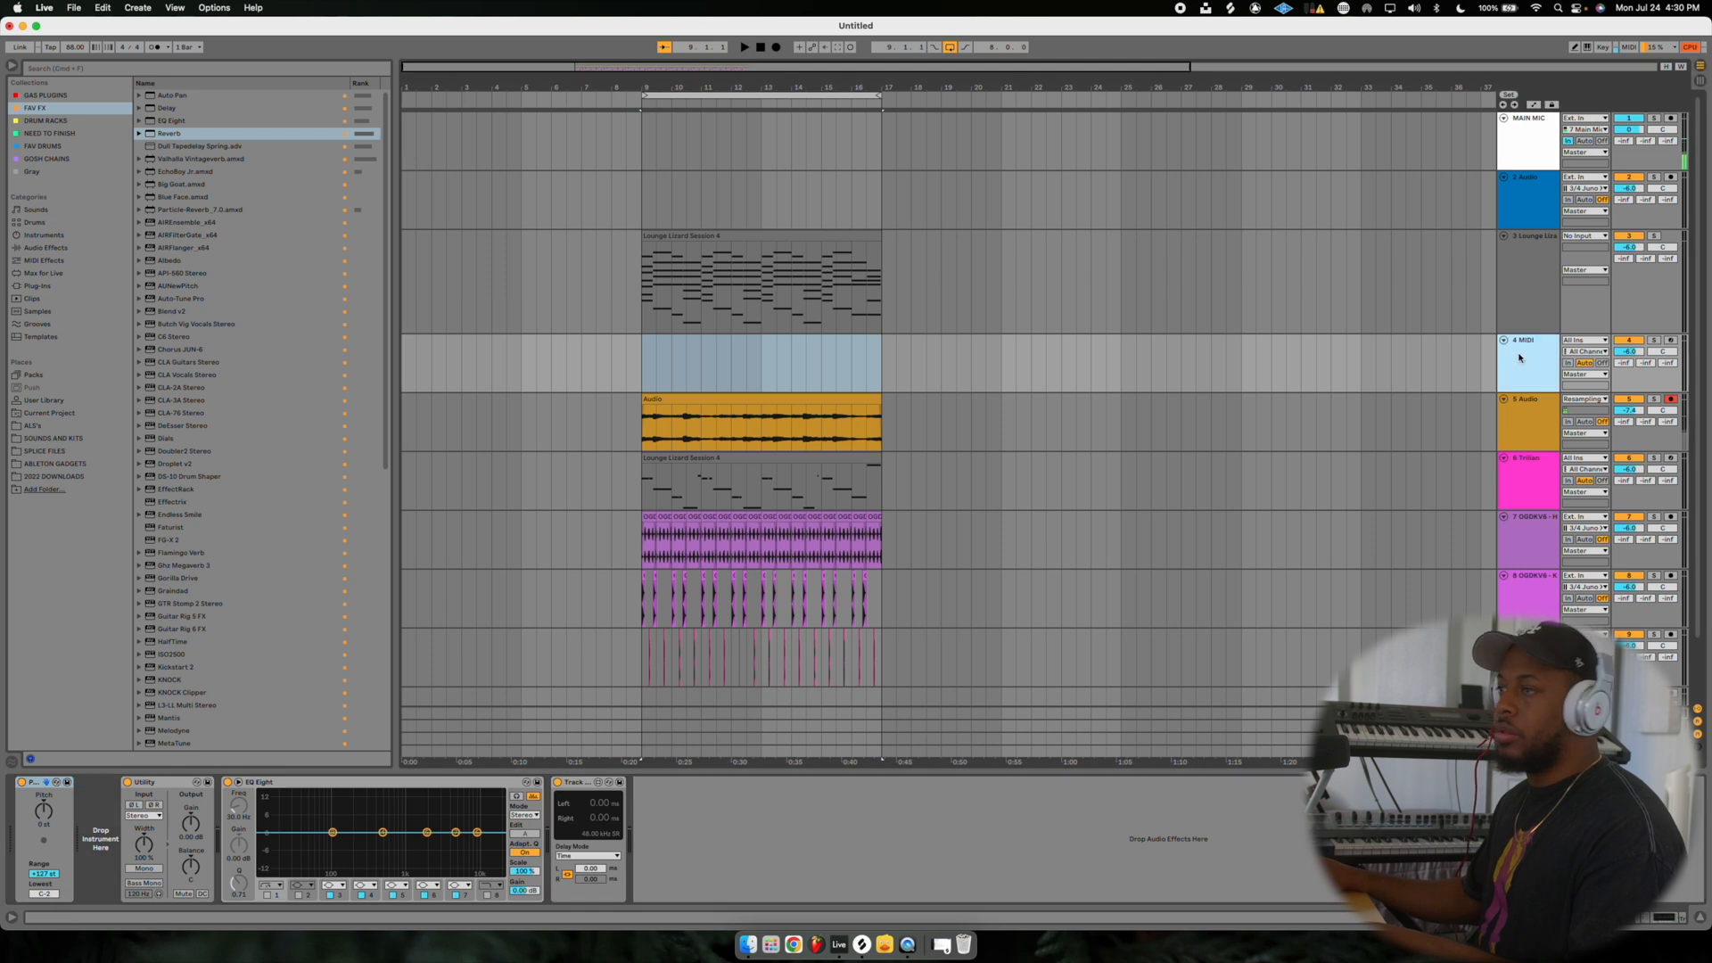
# Load imagiro piano 2 on the new MIDI track and copy the Lounge Lizard chord clip onto it at bar 9.
pyautogui.moveTo(183, 359); pyautogui.dragTo(432, 375)
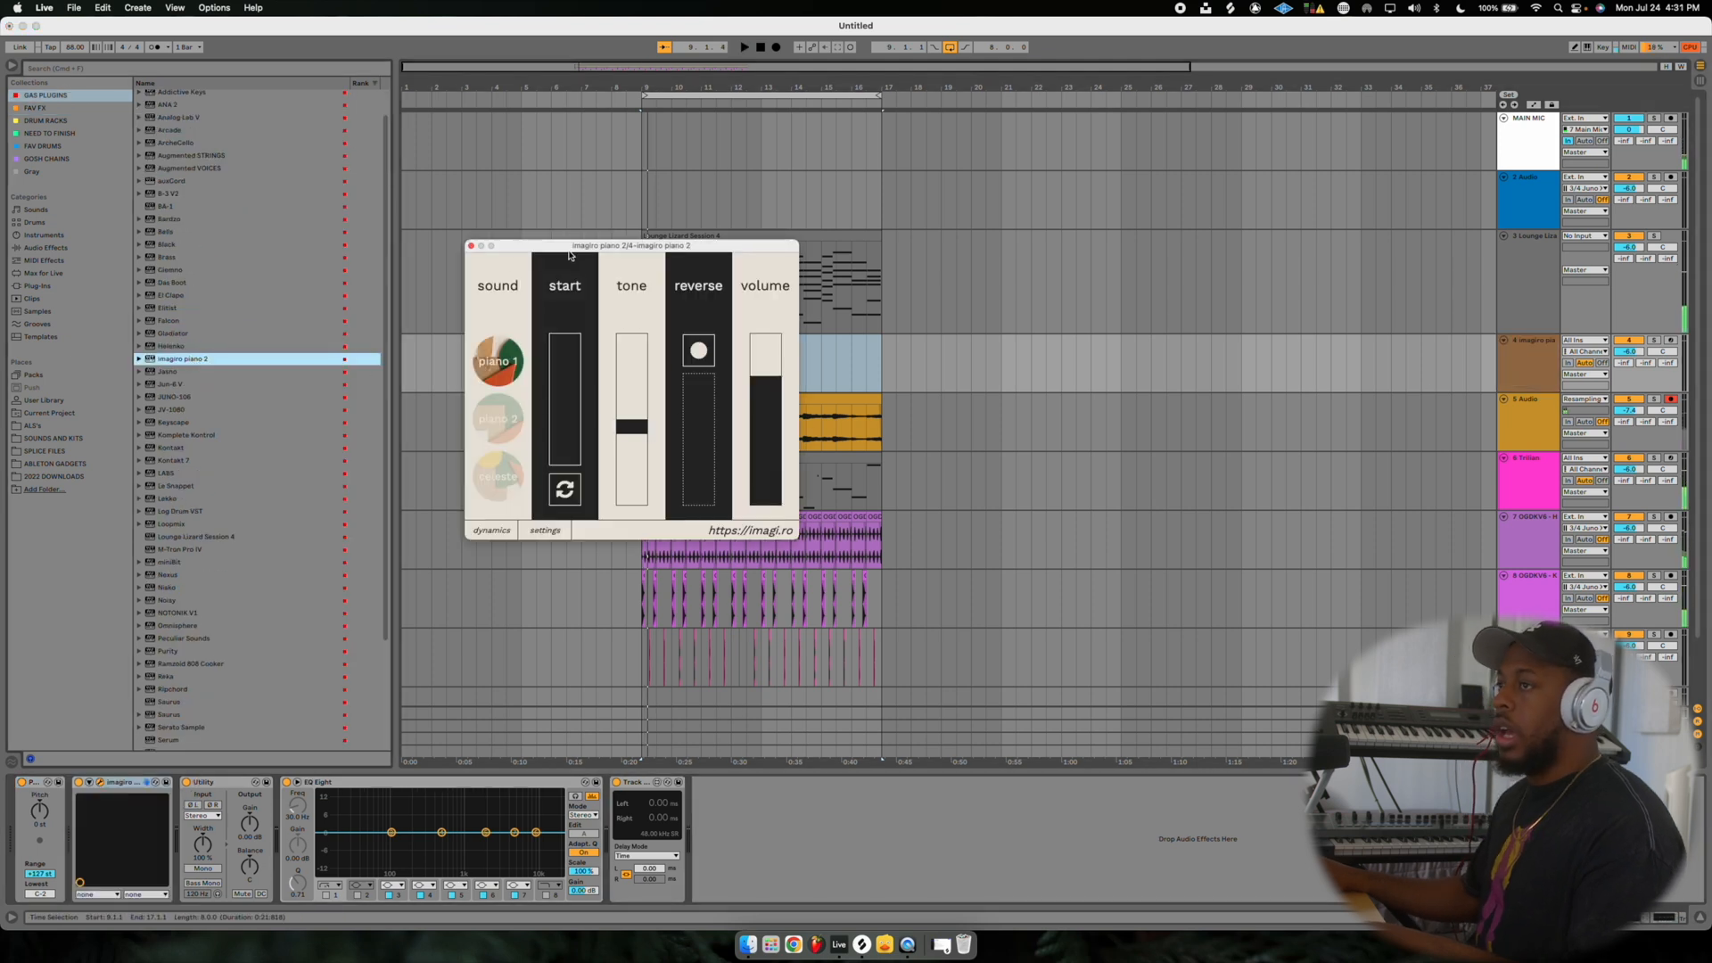
pyautogui.click(471, 247)
pyautogui.click(686, 287)
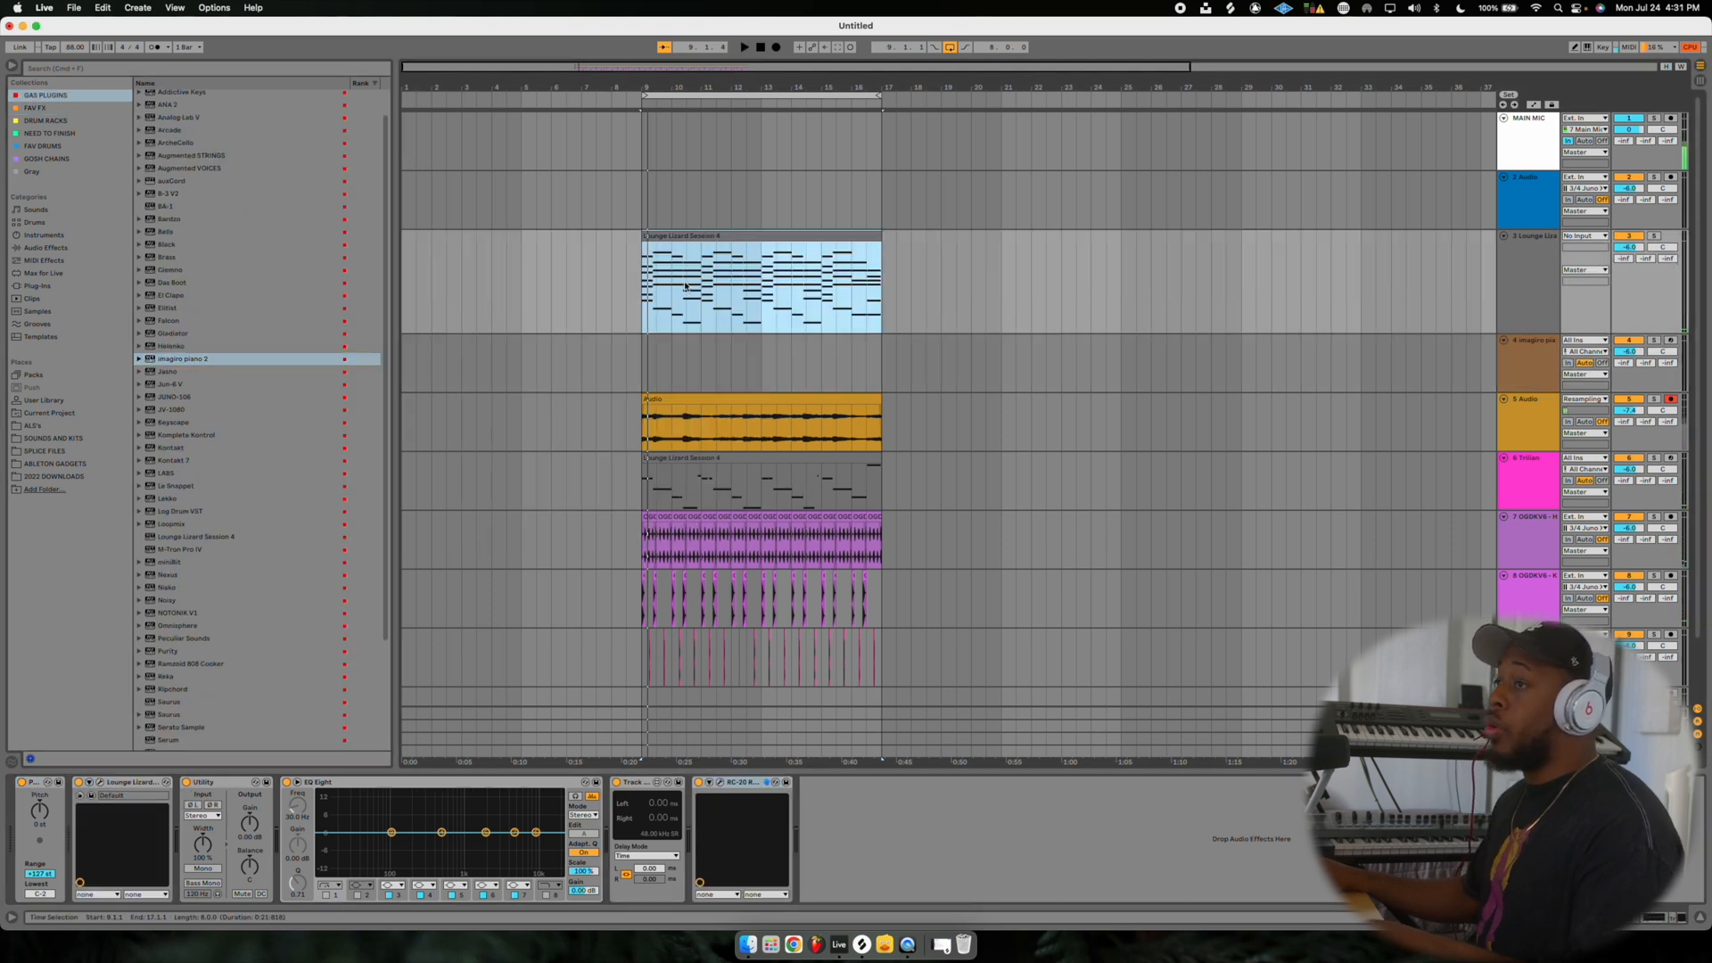
pyautogui.click(645, 359)
pyautogui.press('super+v')
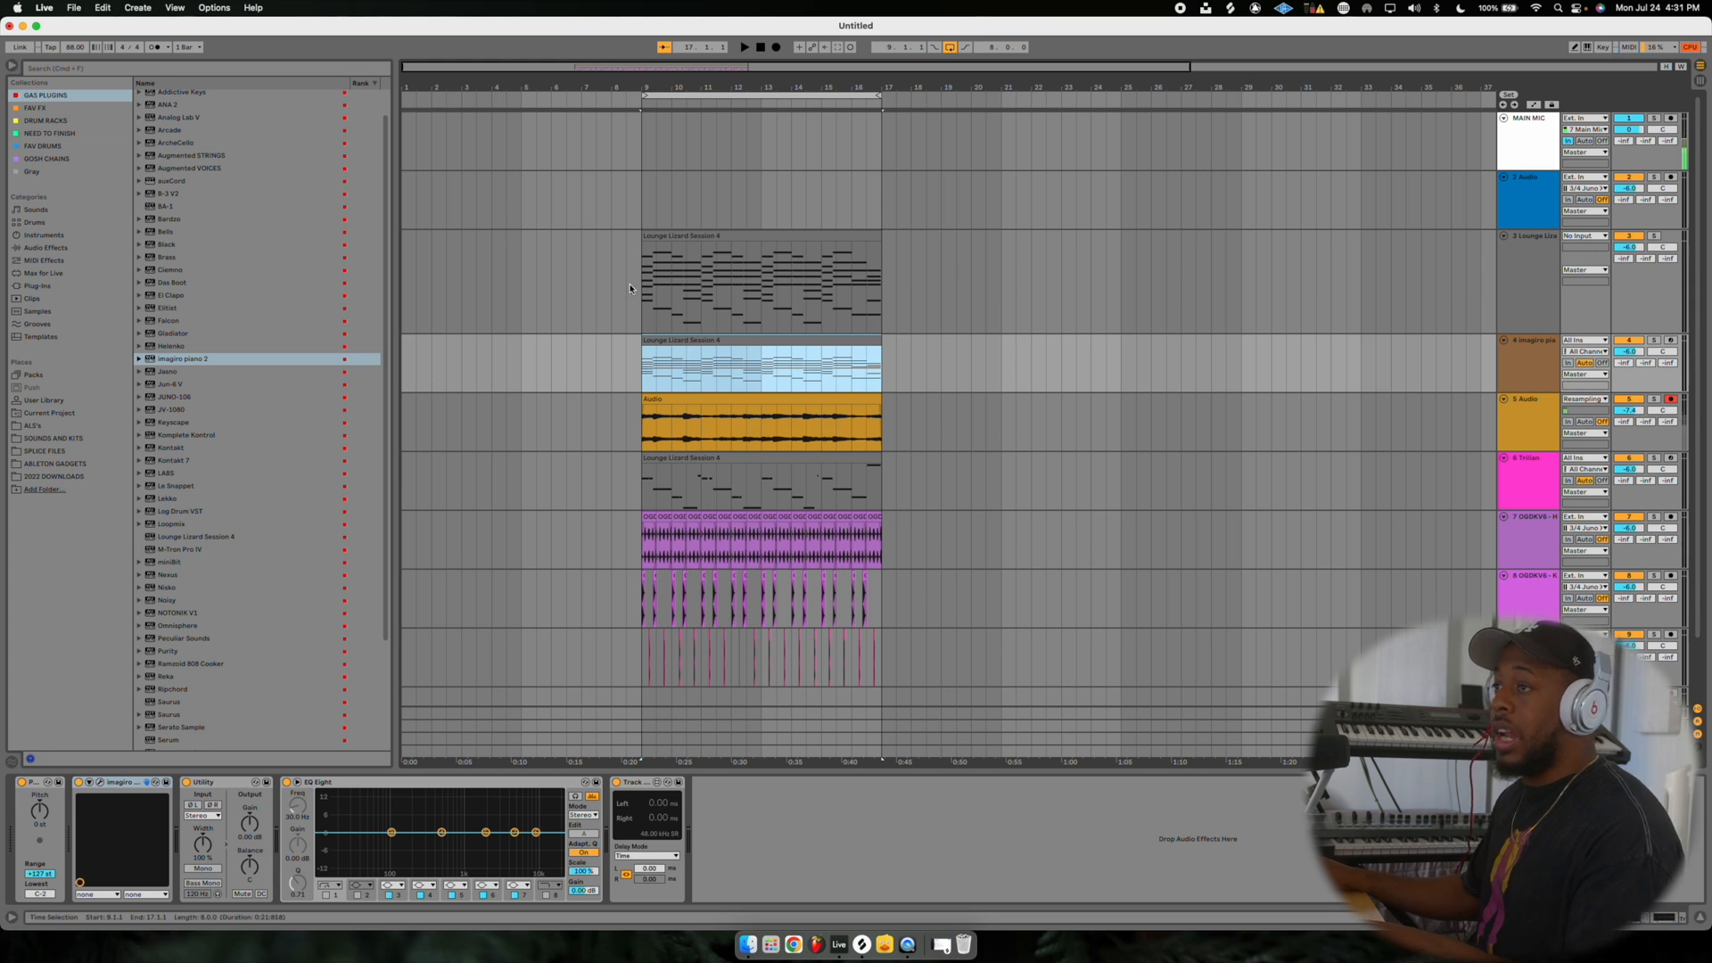
# Duplicate the eight-bar section to bar 17 and delete the Lounge Lizard and resampled audio clips from the first section.
pyautogui.moveTo(640, 283); pyautogui.dragTo(881, 669)
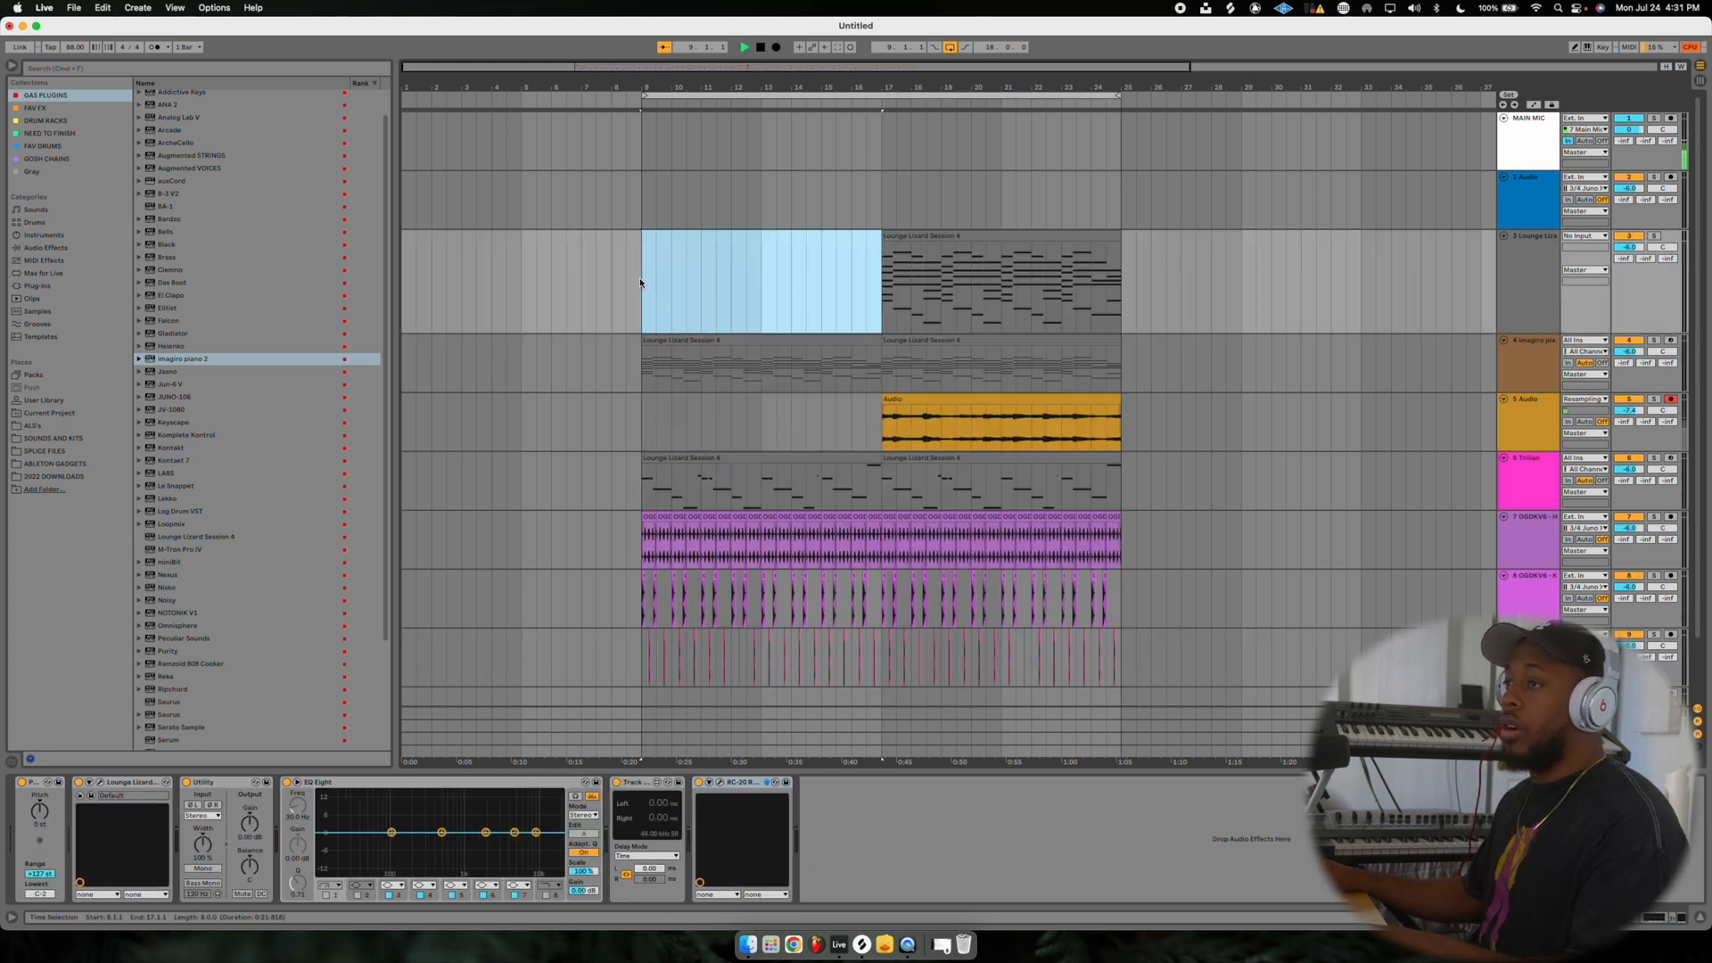
# Copy the RC-20 effect from the Lounge Lizard track to the end of the imagiro piano track's device chain.
pyautogui.doubleClick(1550, 286)
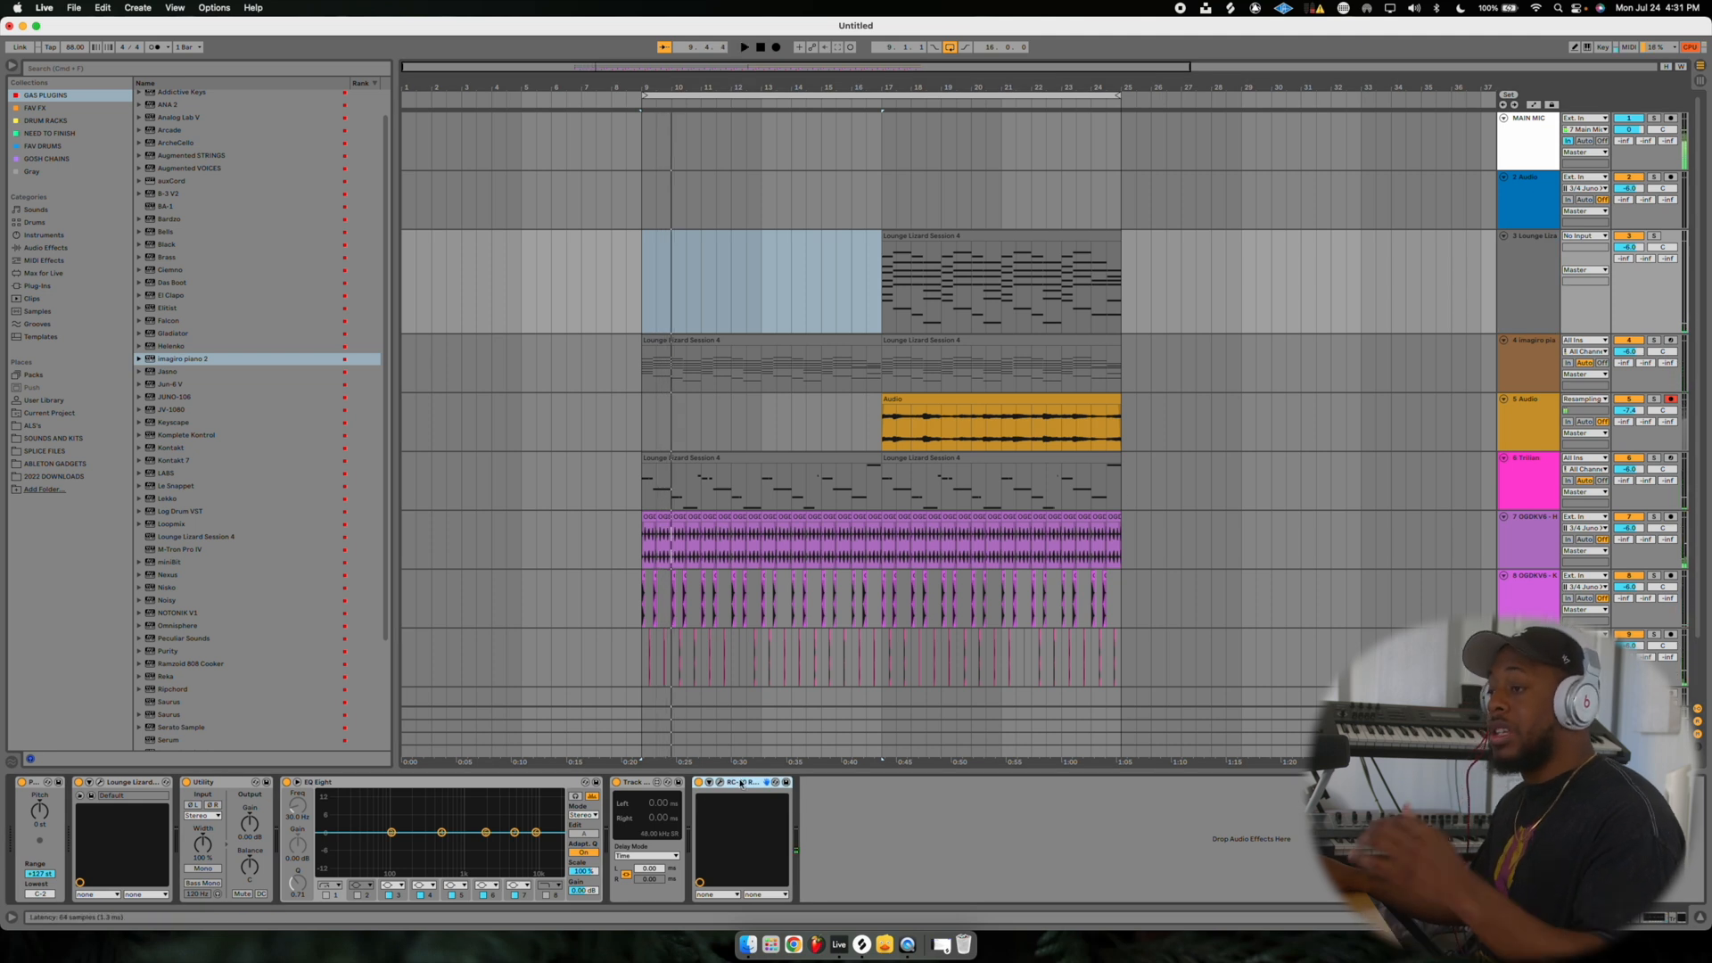
pyautogui.click(1525, 347)
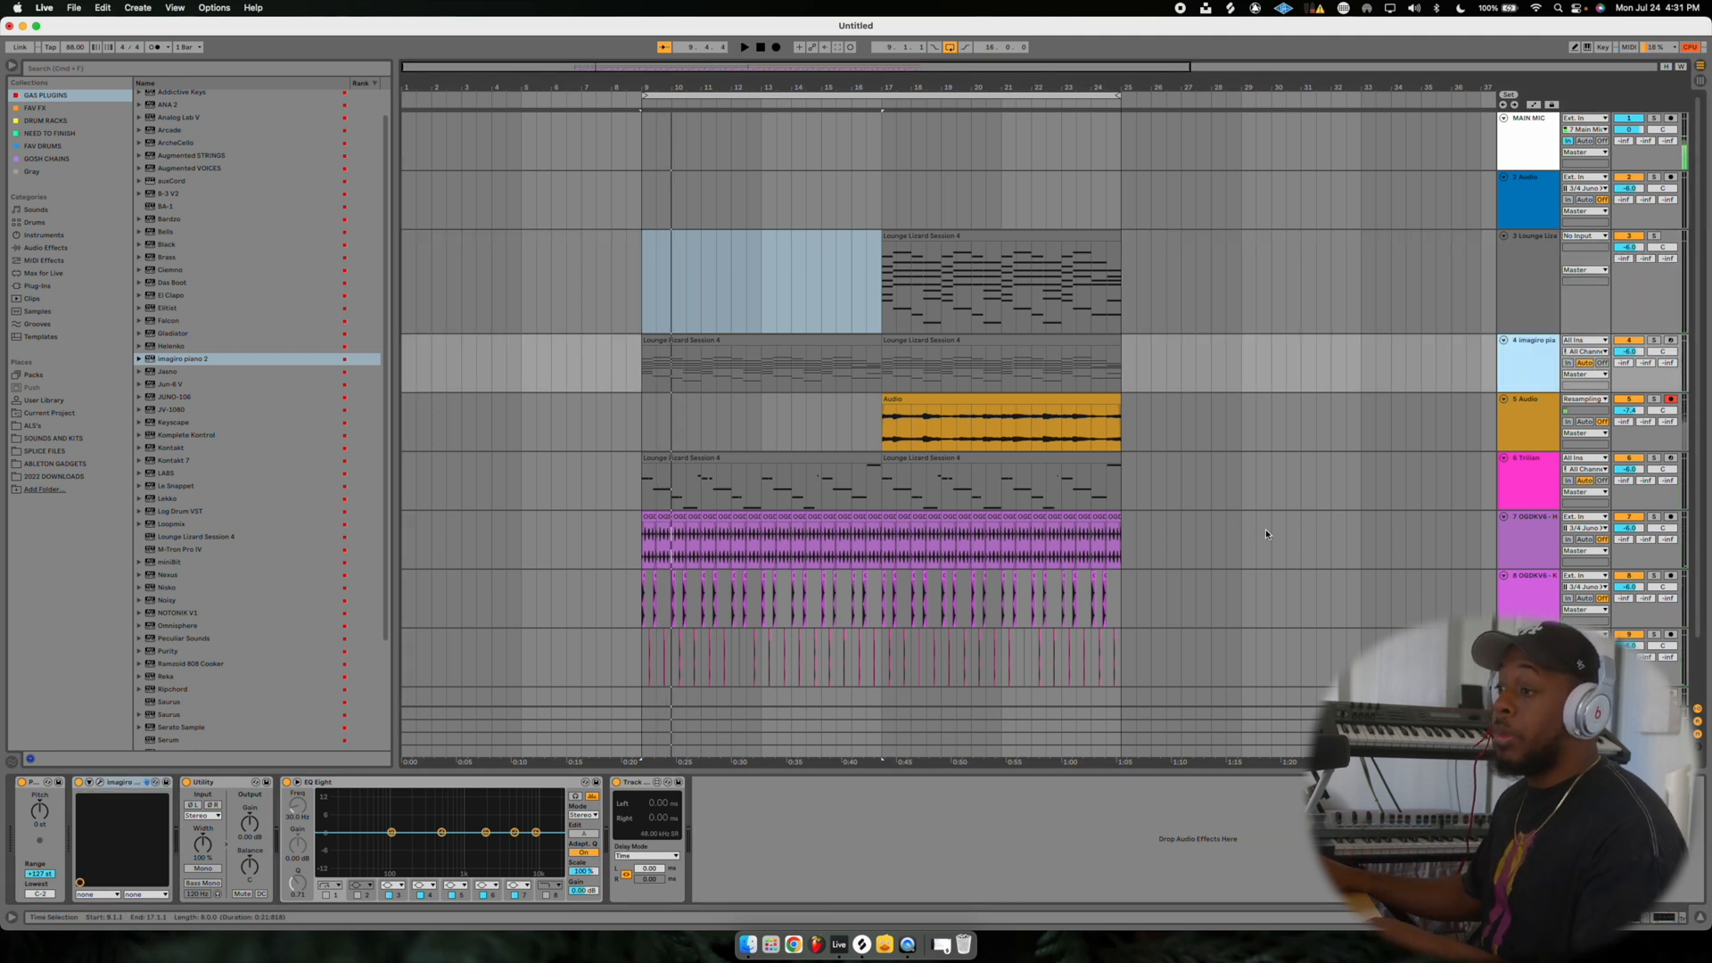
pyautogui.press('super+v')
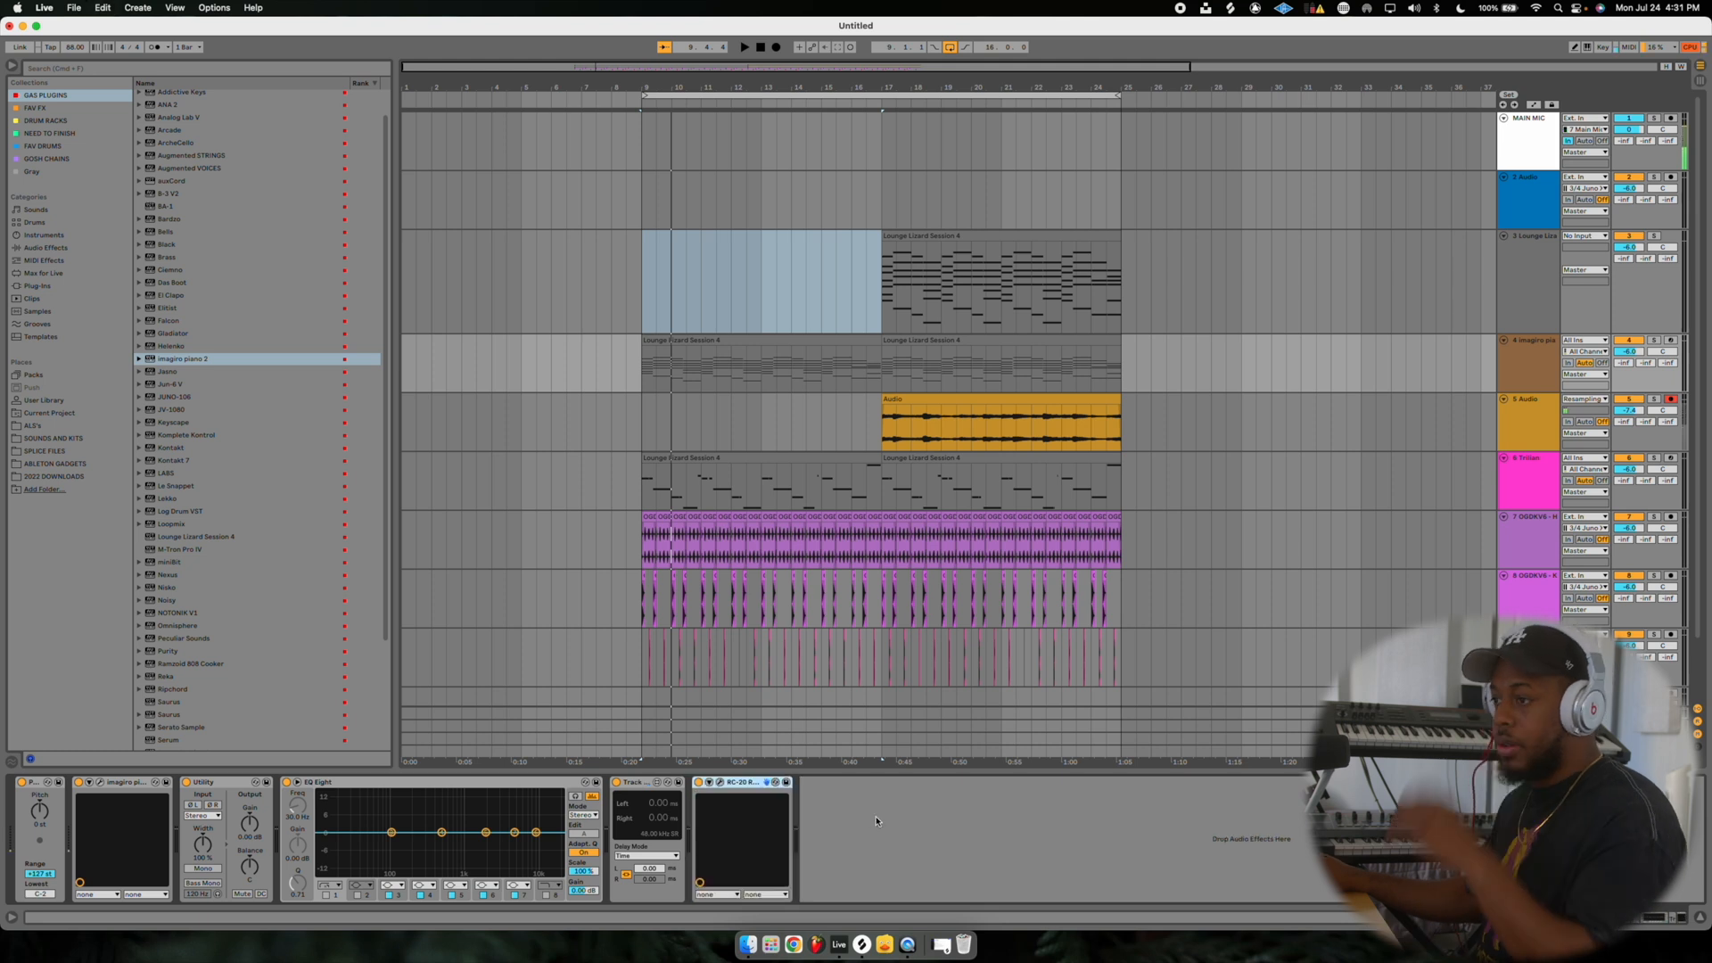
# Audition the first section and raise the volume in the imagiro piano 2 plug-in.
pyautogui.press('space')
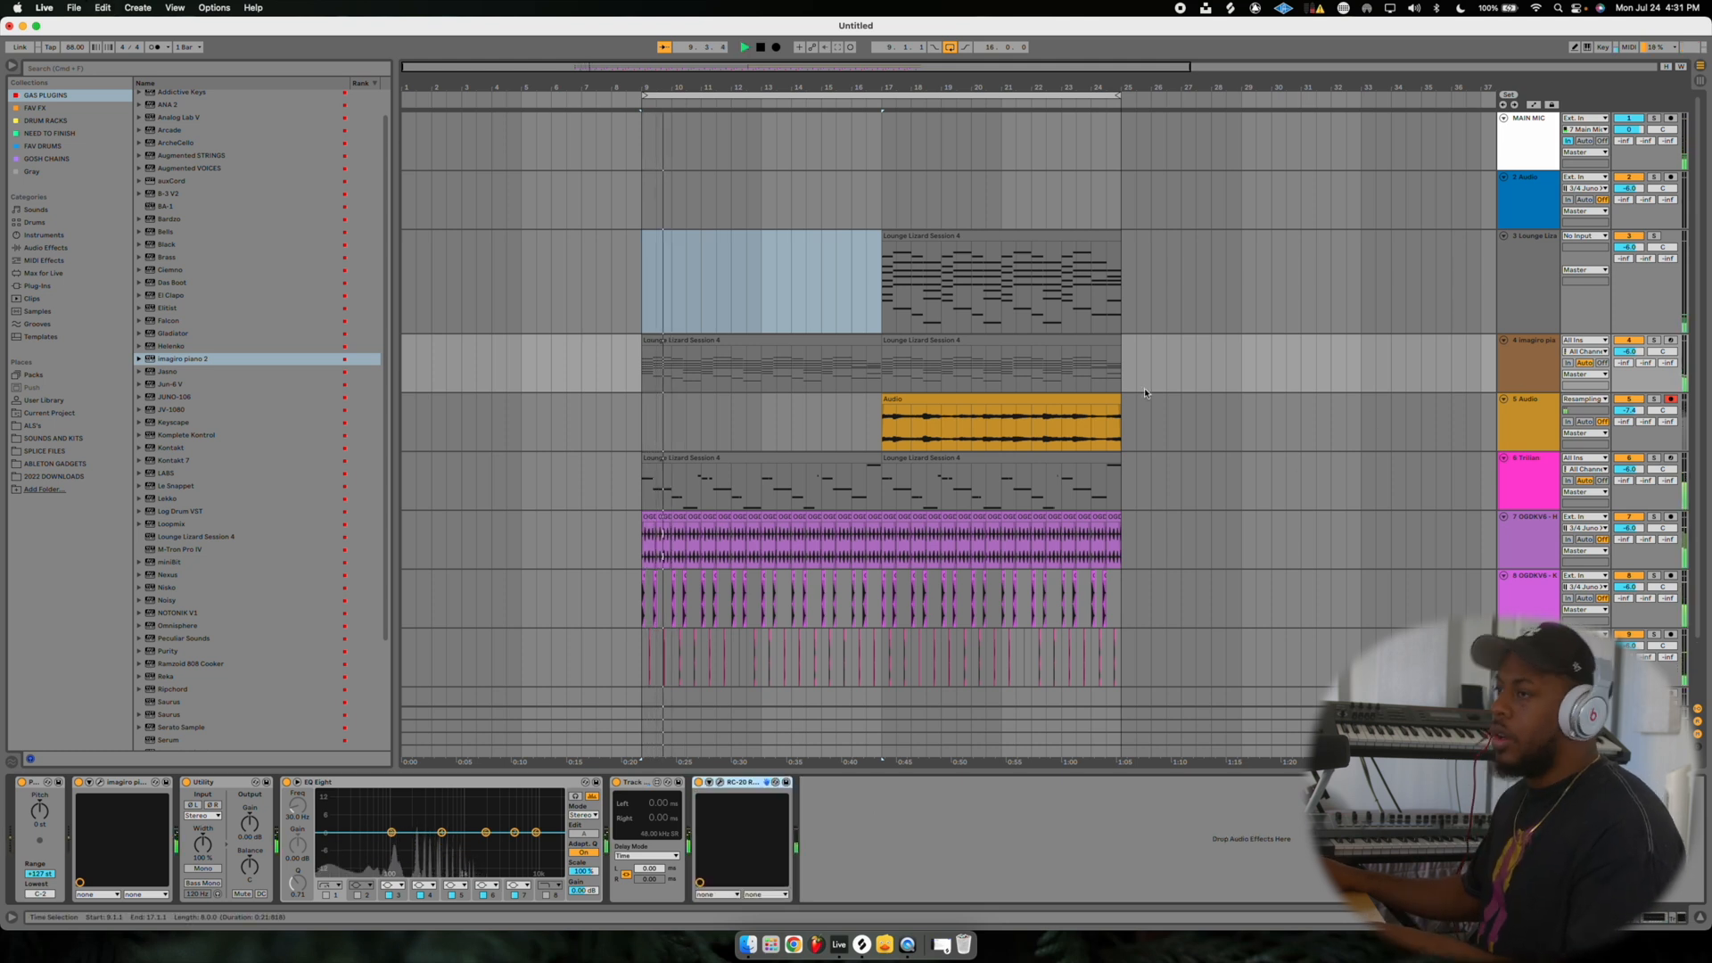
pyautogui.click(99, 782)
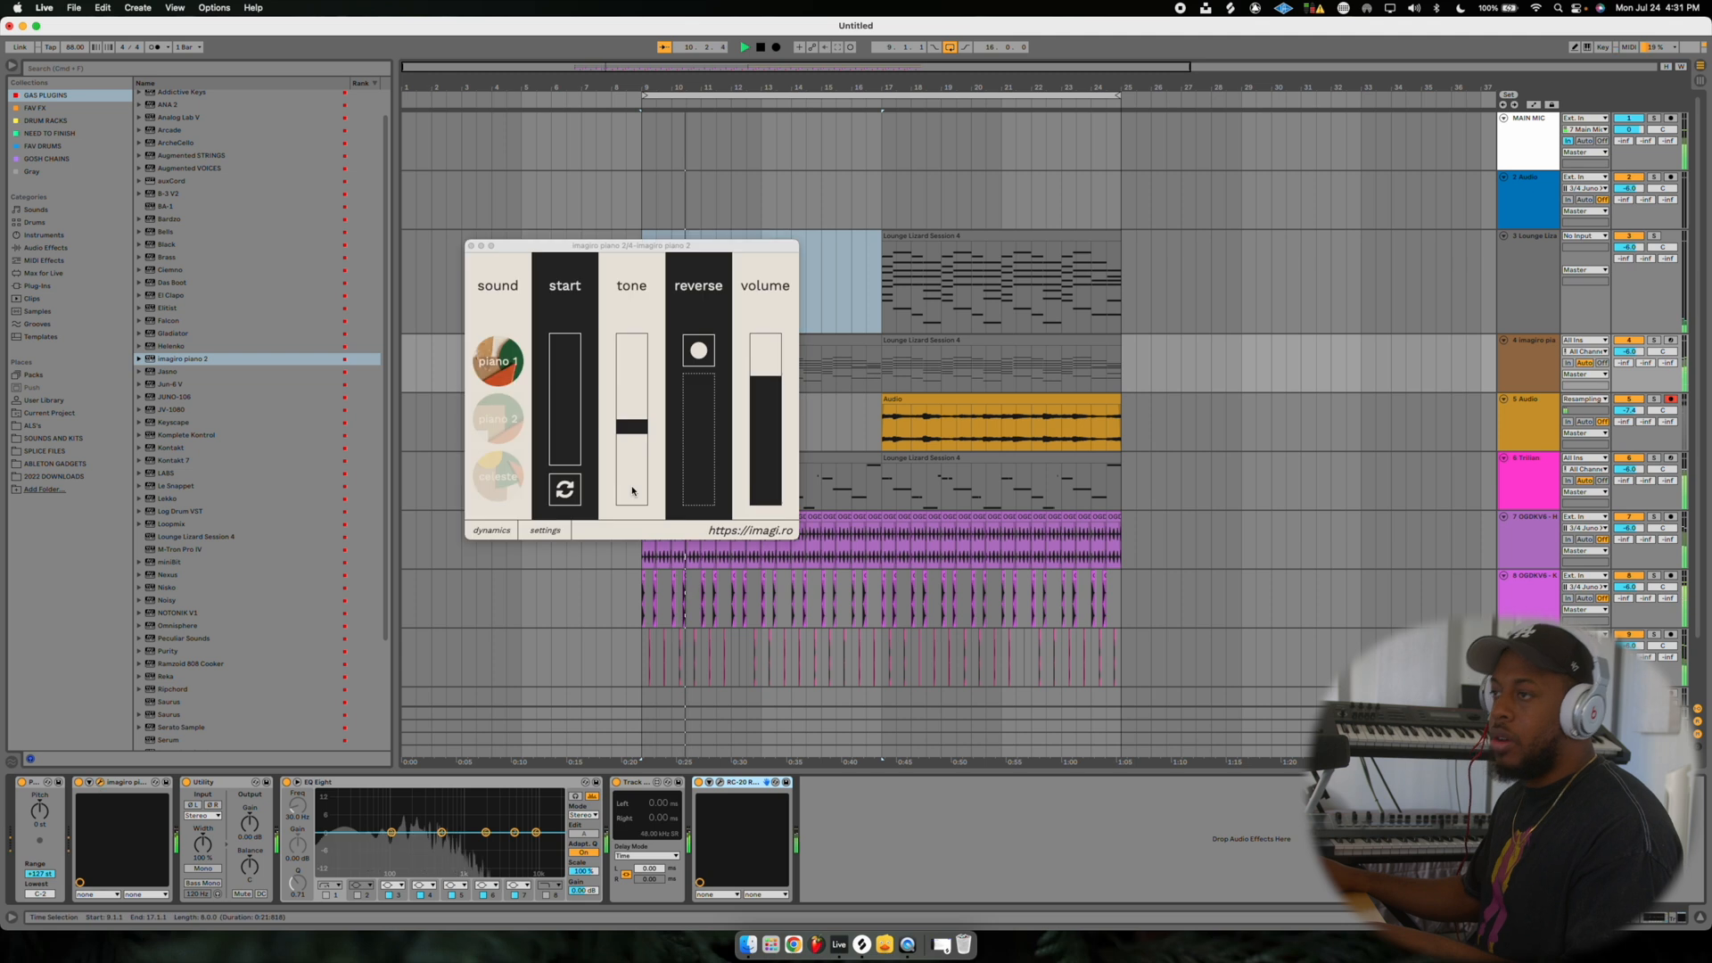
pyautogui.click(762, 357)
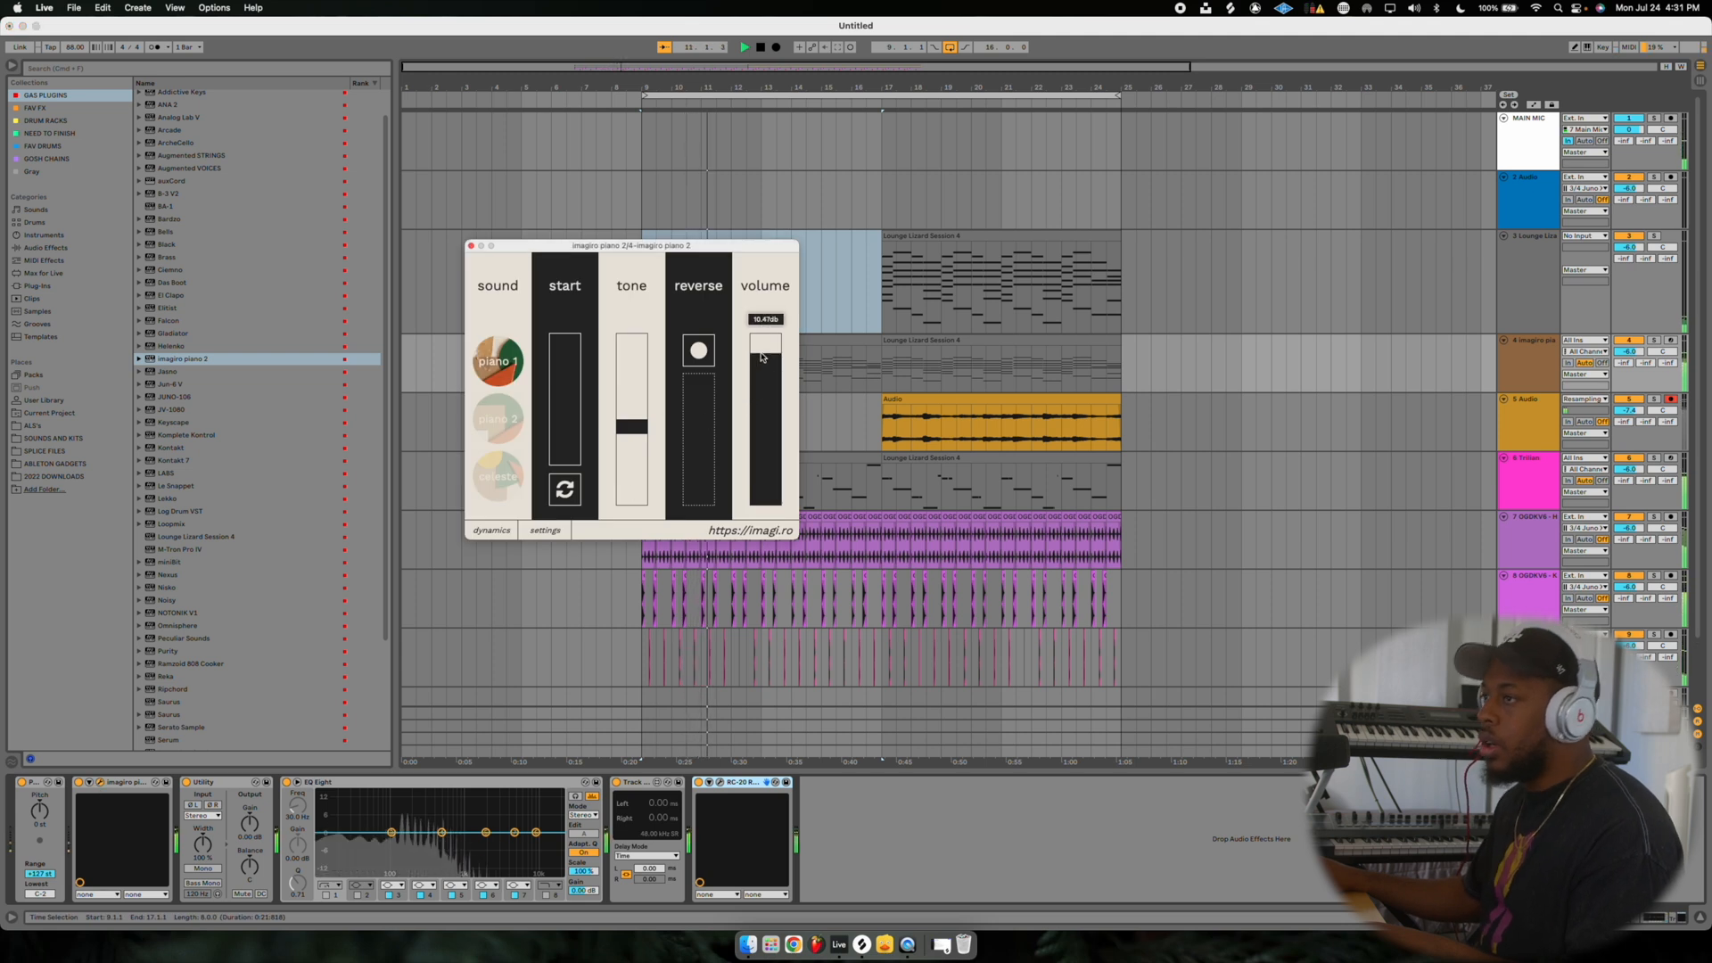
pyautogui.click(472, 248)
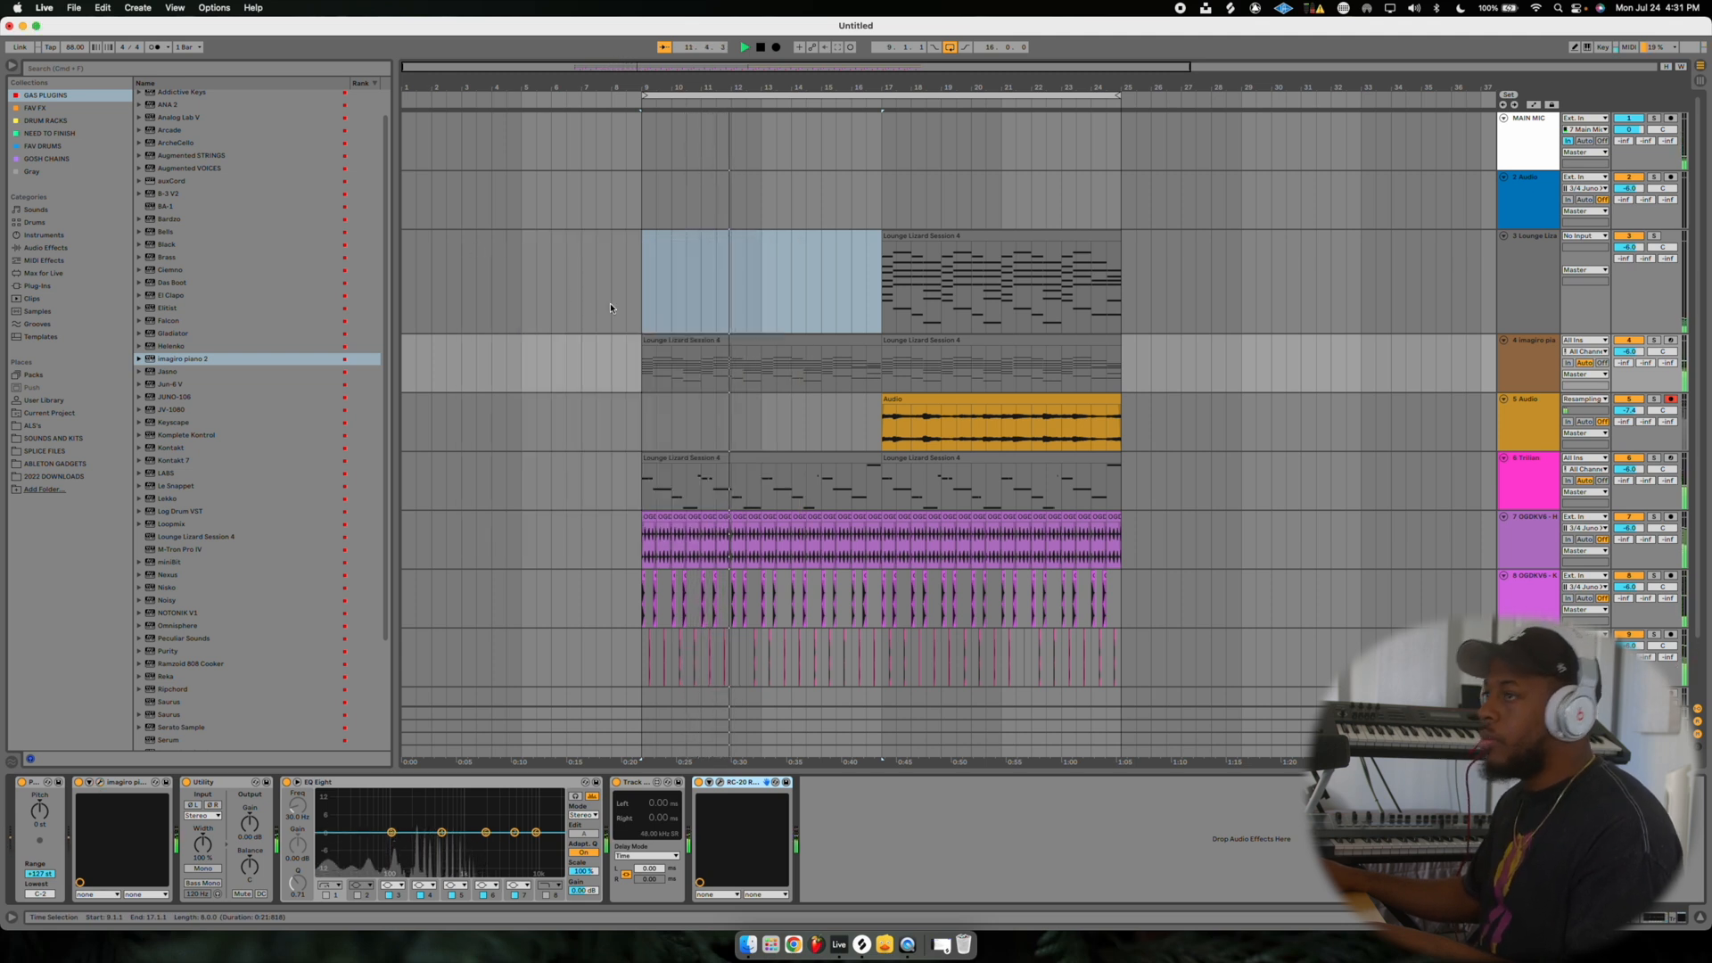
# Add an audio track below the hi-hat loop and place the OGDKV6 - PERC - CONGOS sample on it in bar 9.
pyautogui.click(1538, 541)
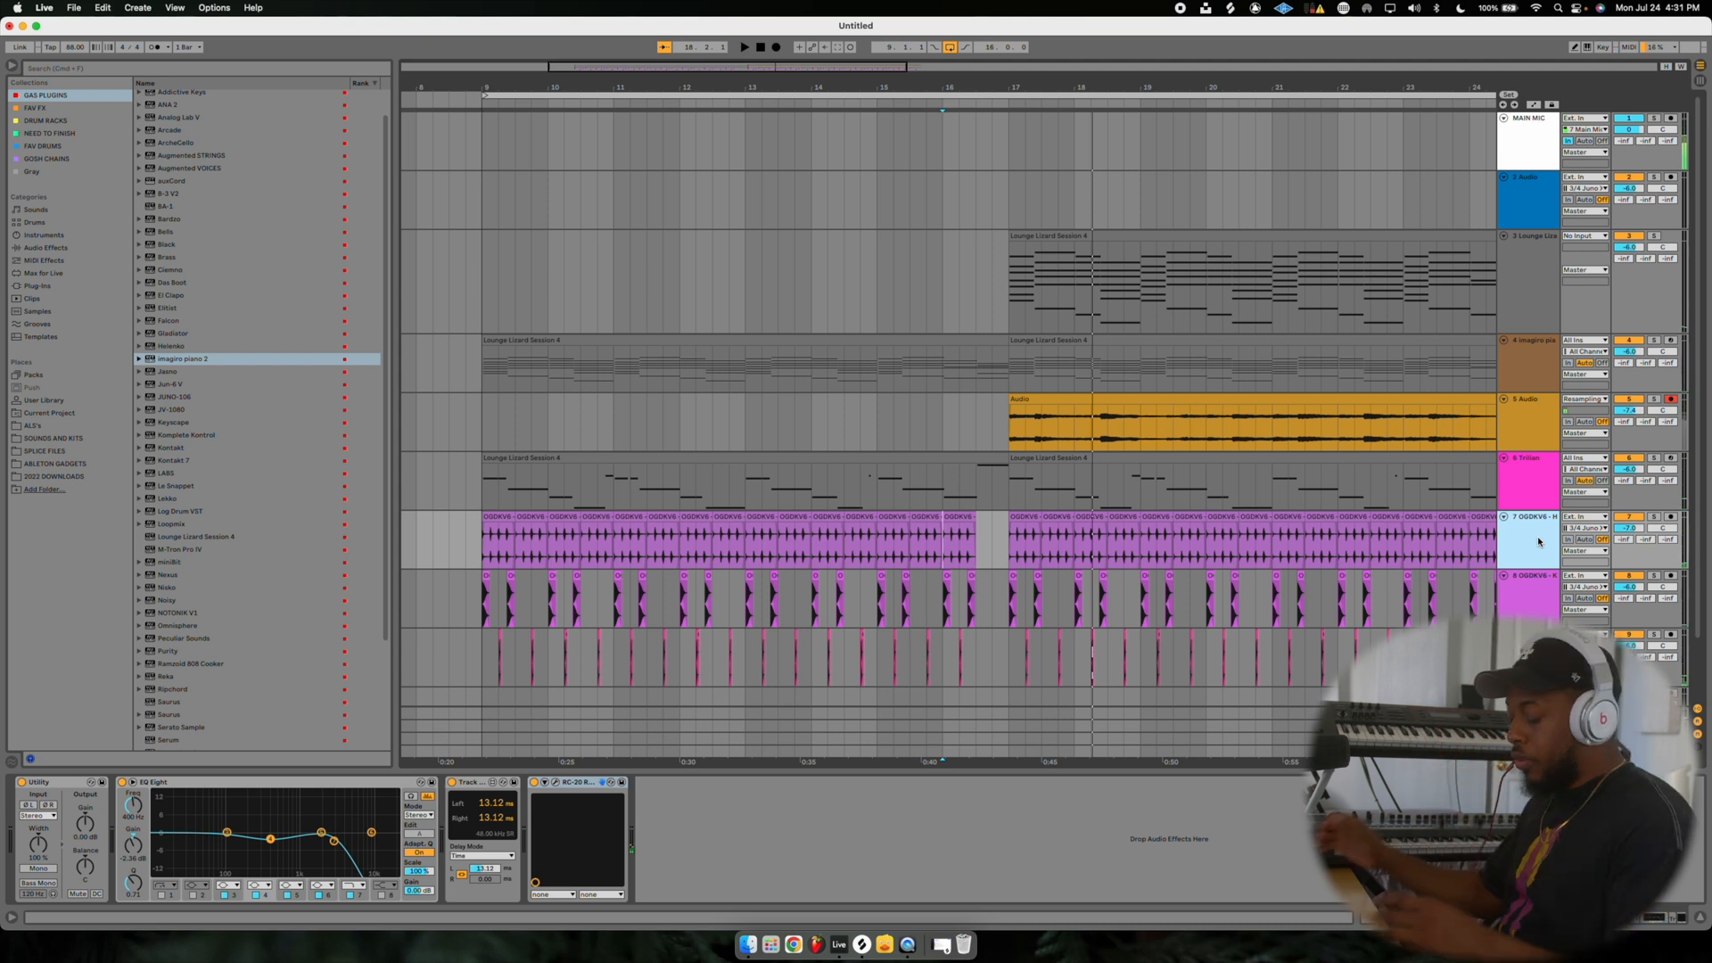
pyautogui.press('super+t')
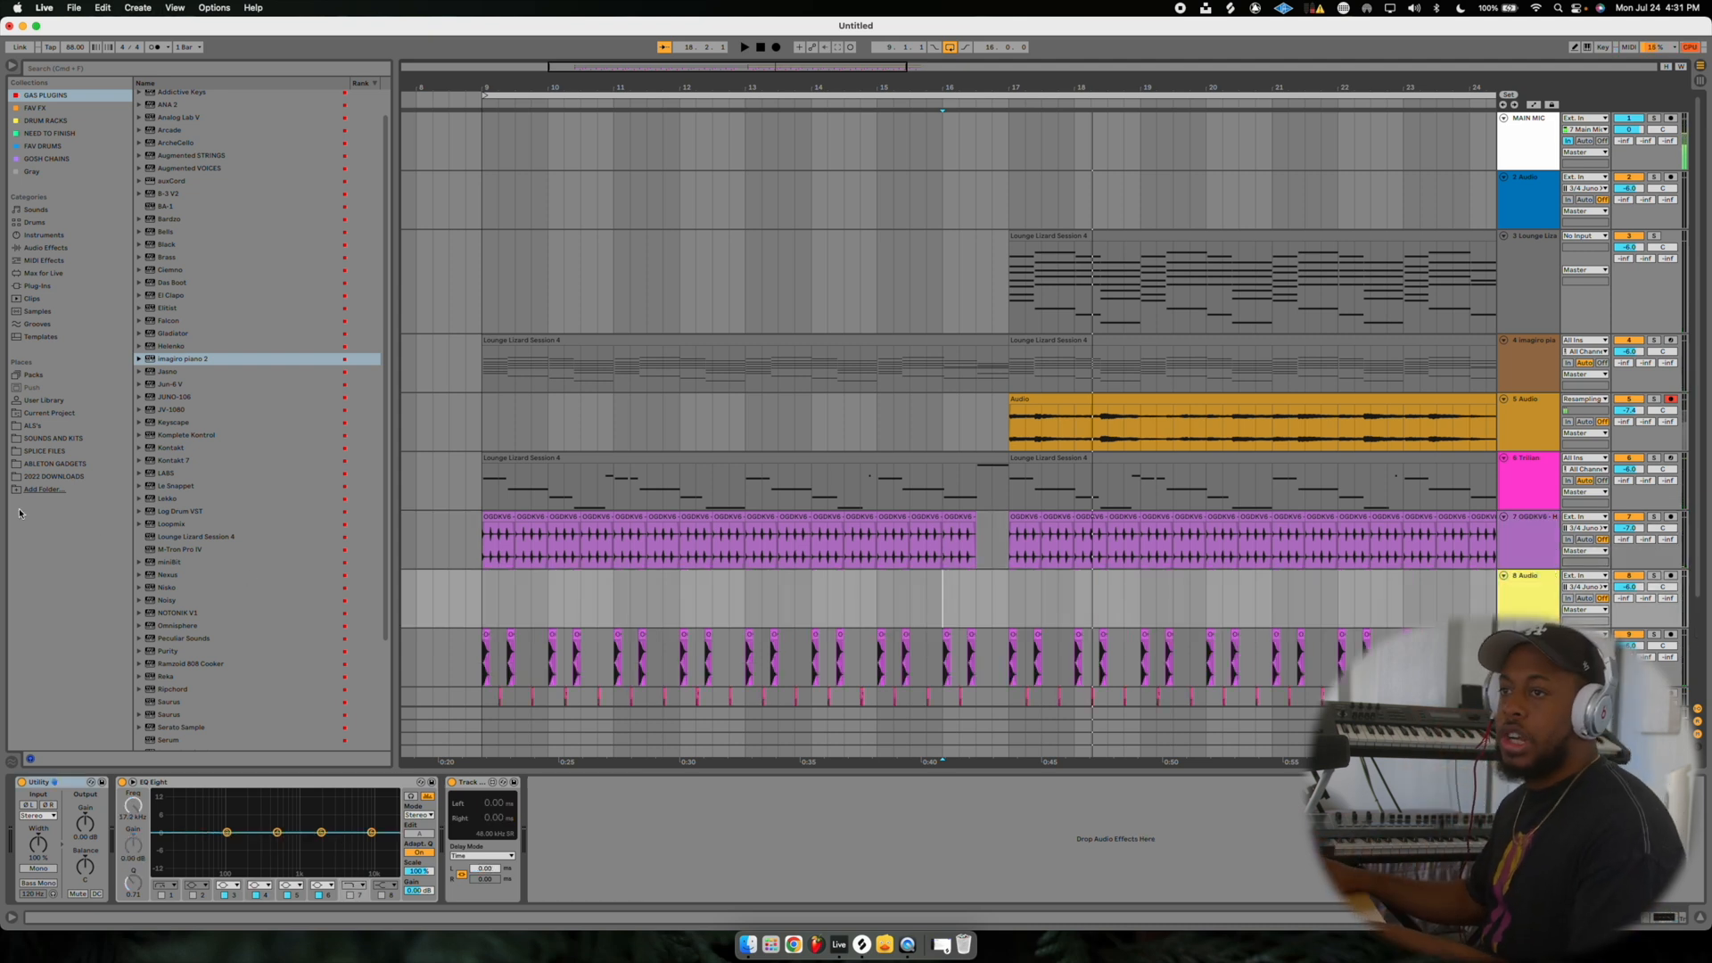
pyautogui.click(43, 440)
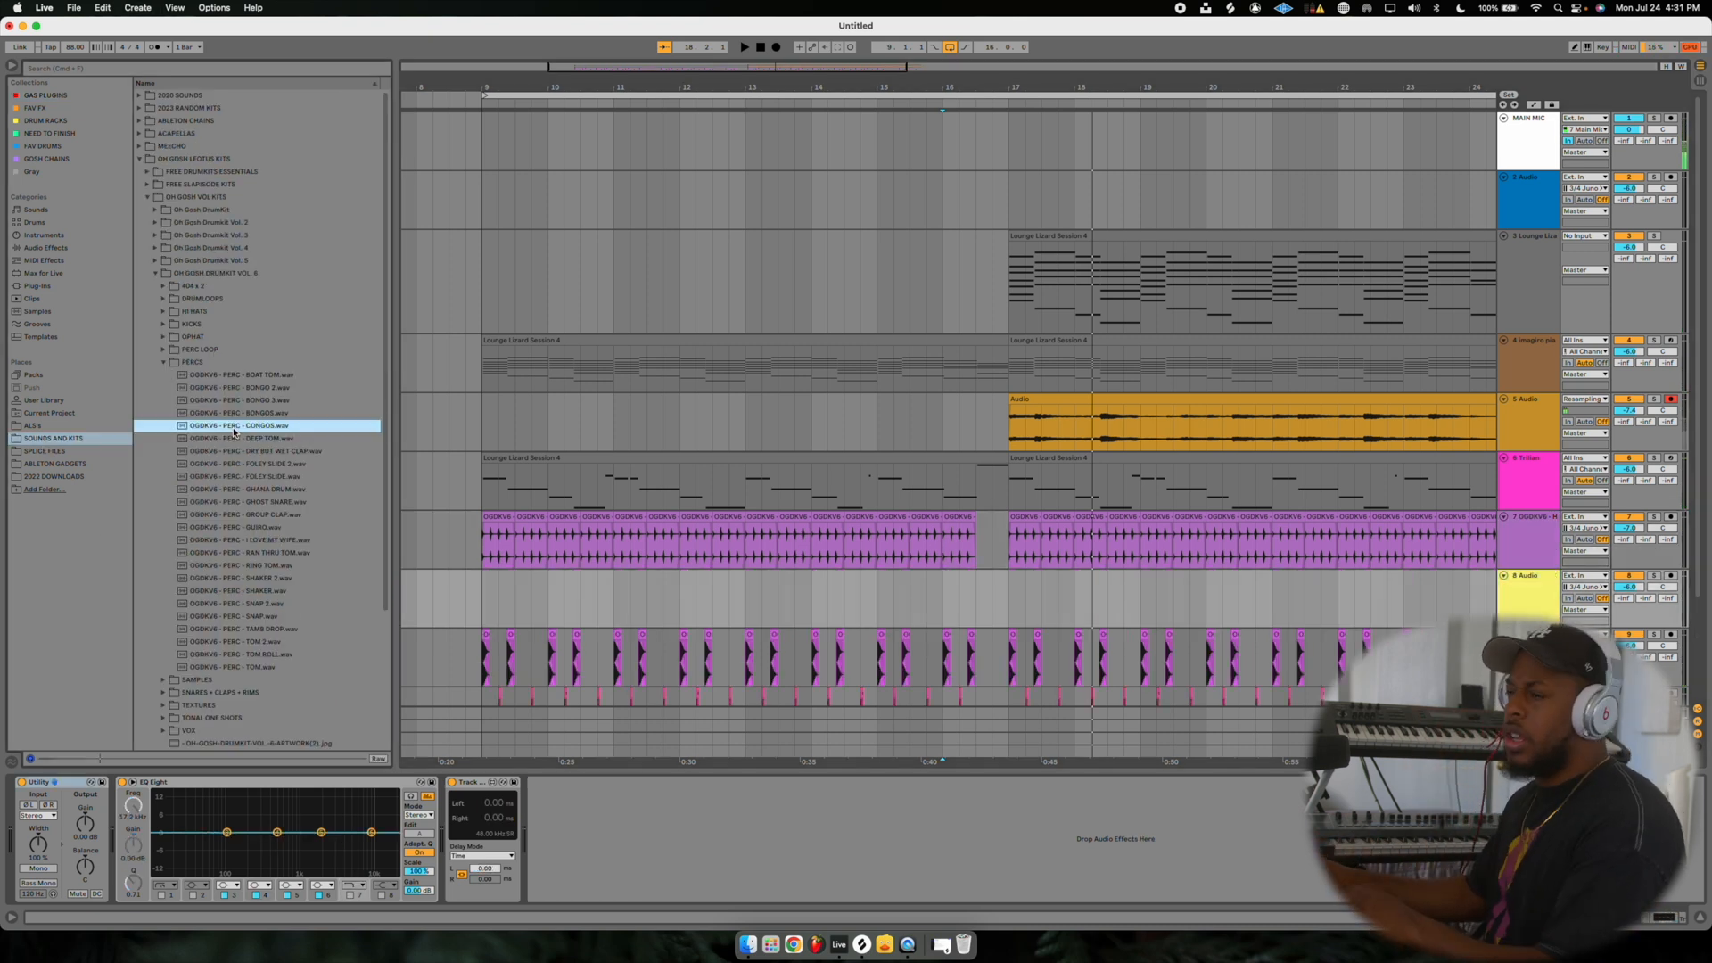
pyautogui.moveTo(230, 428)
pyautogui.mouseDown()
pyautogui.moveTo(502, 589)
pyautogui.moveTo(594, 576)
pyautogui.mouseUp()
pyautogui.click(482, 588)
pyautogui.press('+')
pyautogui.press('+')
pyautogui.press('+')
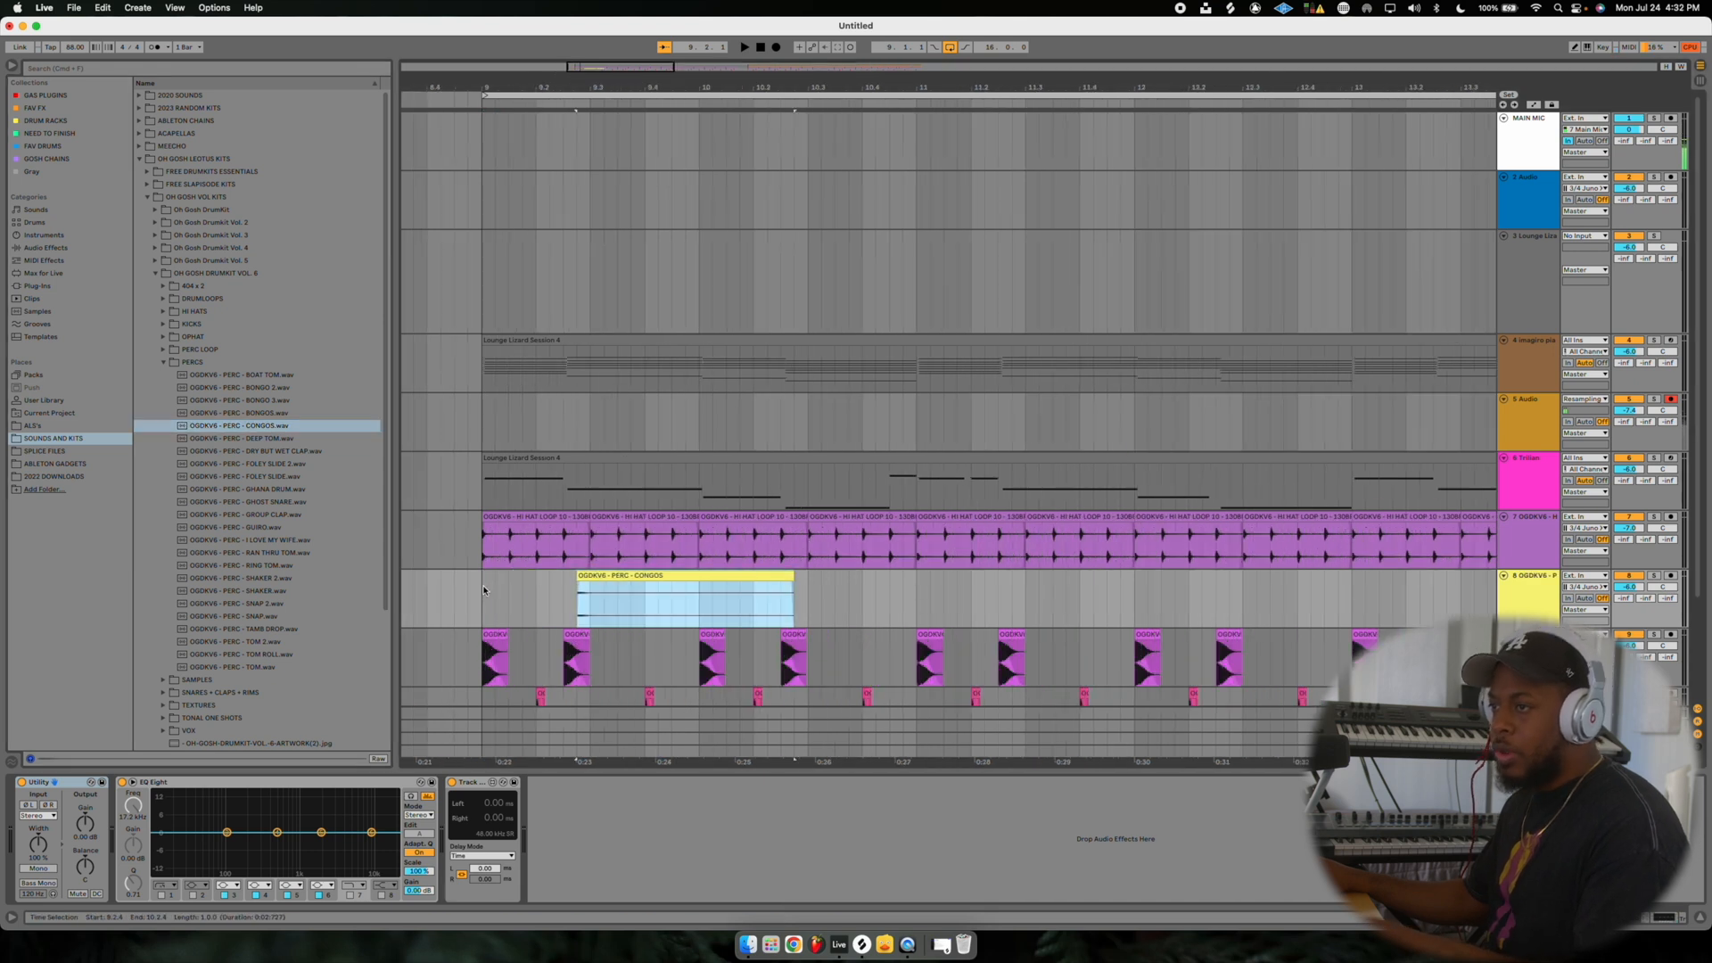
# Group and solo the drum tracks, and cut the end of the congos clip so that it stops at bar 10.
pyautogui.click(484, 590)
pyautogui.press('space')
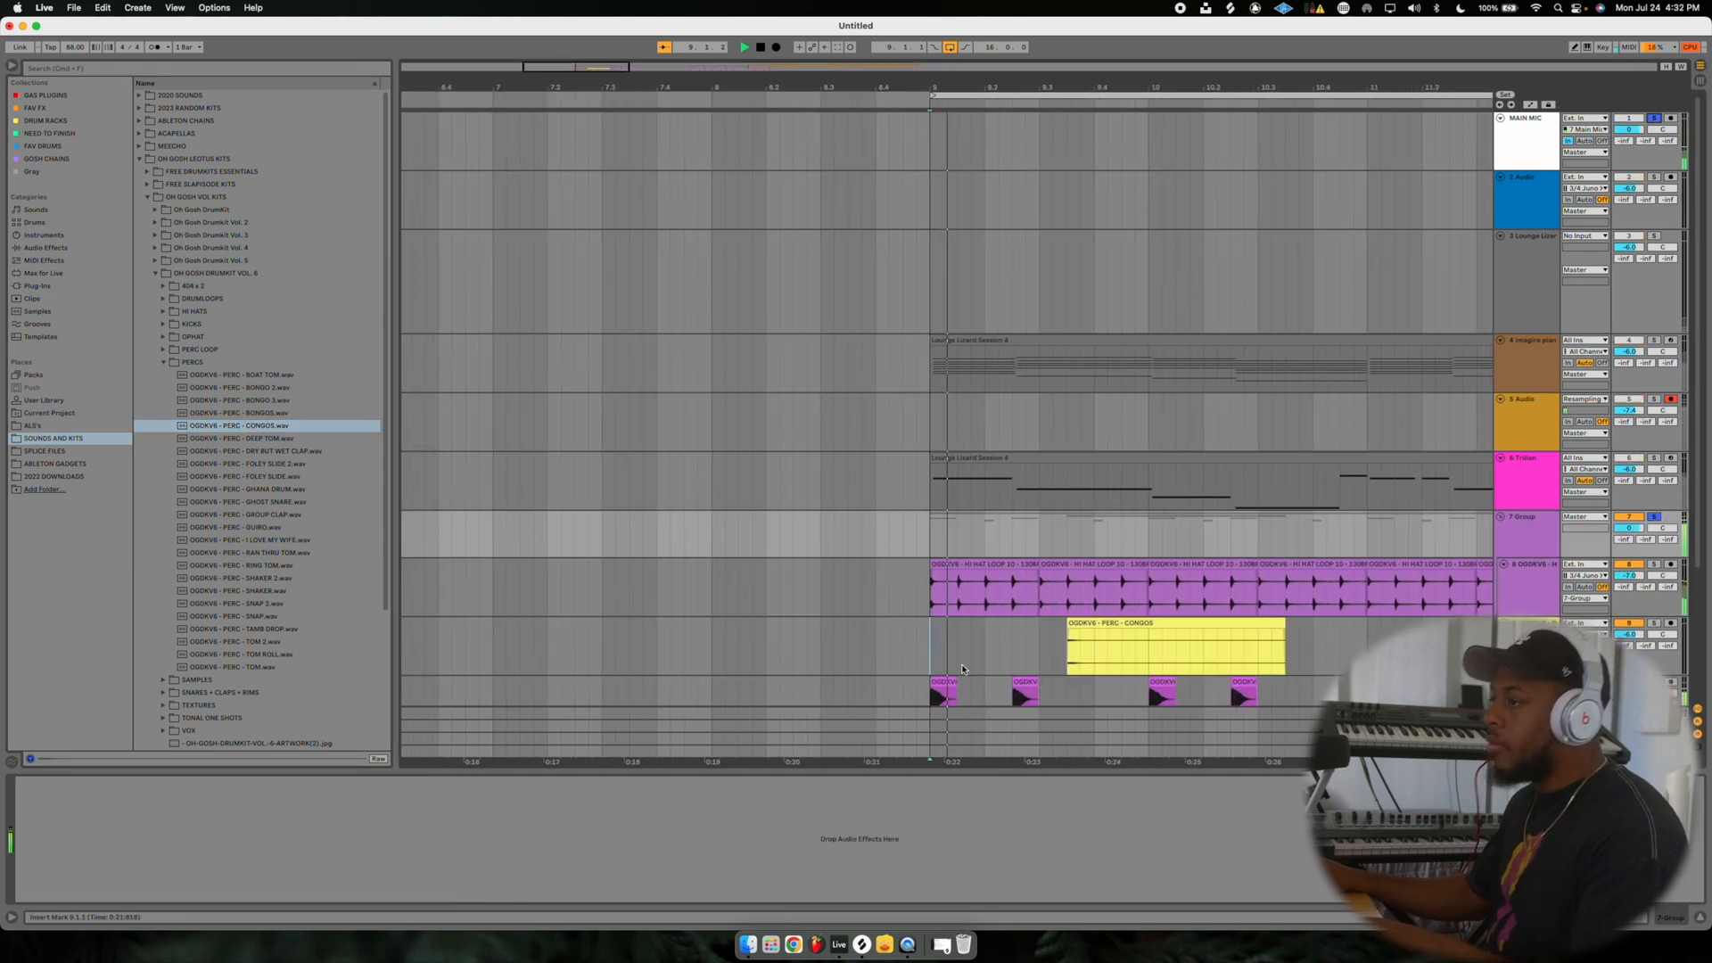
pyautogui.scroll(-3, 968, 554)
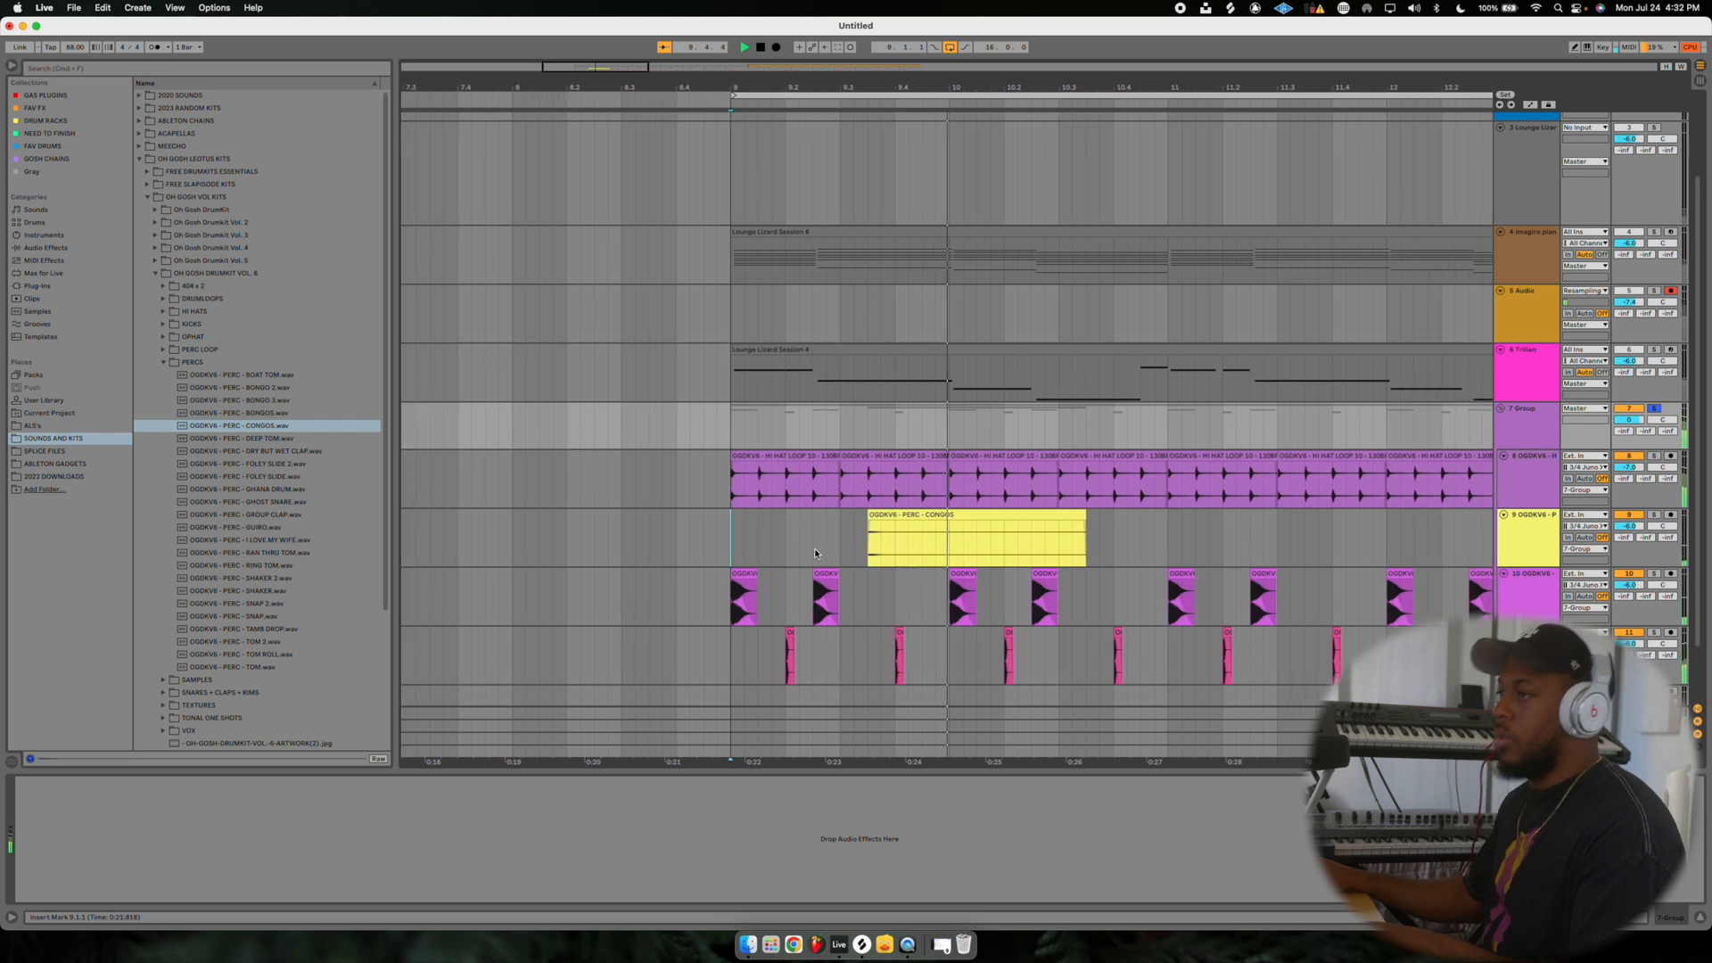
pyautogui.moveTo(916, 544); pyautogui.dragTo(1070, 548)
pyautogui.press('Delete')
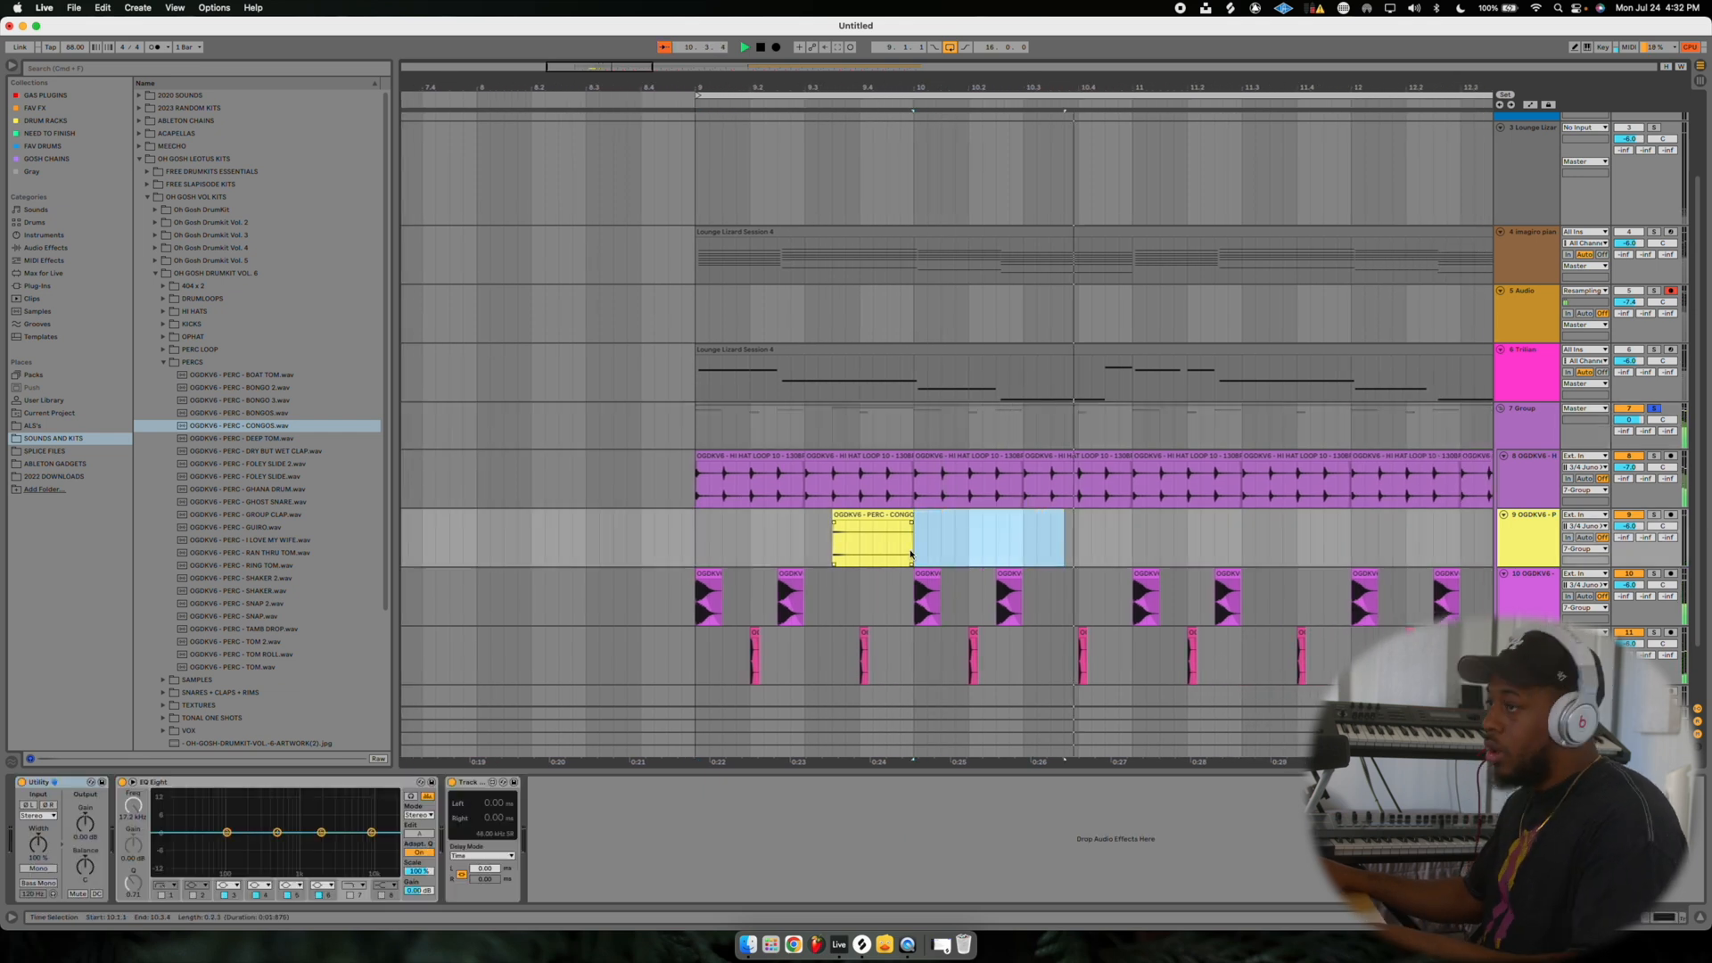
# Duplicate the one-bar congos pattern from bar 9 repeatedly to fill the first section up to bar 17.
pyautogui.moveTo(913, 549); pyautogui.dragTo(706, 550)
pyautogui.press('super+d')
pyautogui.press('super+d')
pyautogui.press('super+d')
pyautogui.press('super+d')
pyautogui.press('super+d')
pyautogui.press('super+d')
pyautogui.press('super+d')
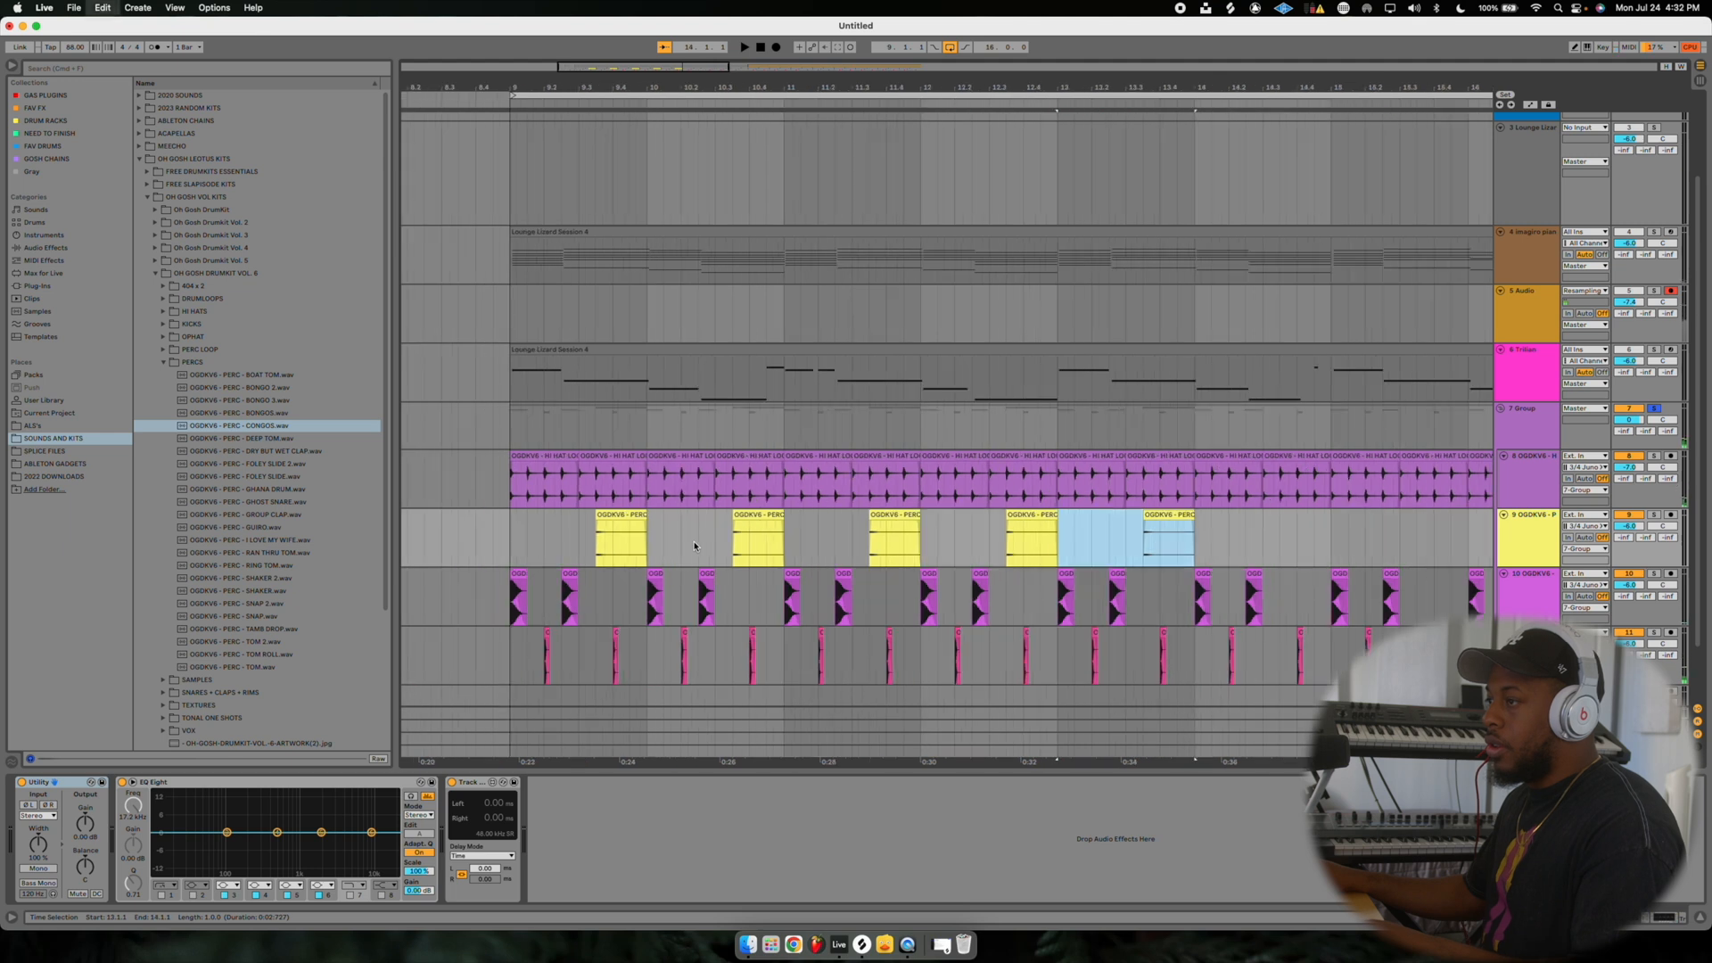
# Add an audio track below the congos and place the OGDKV6 - PERC - SHAKER sample near the start of bar 9.
pyautogui.press('super+t')
pyautogui.click(261, 591)
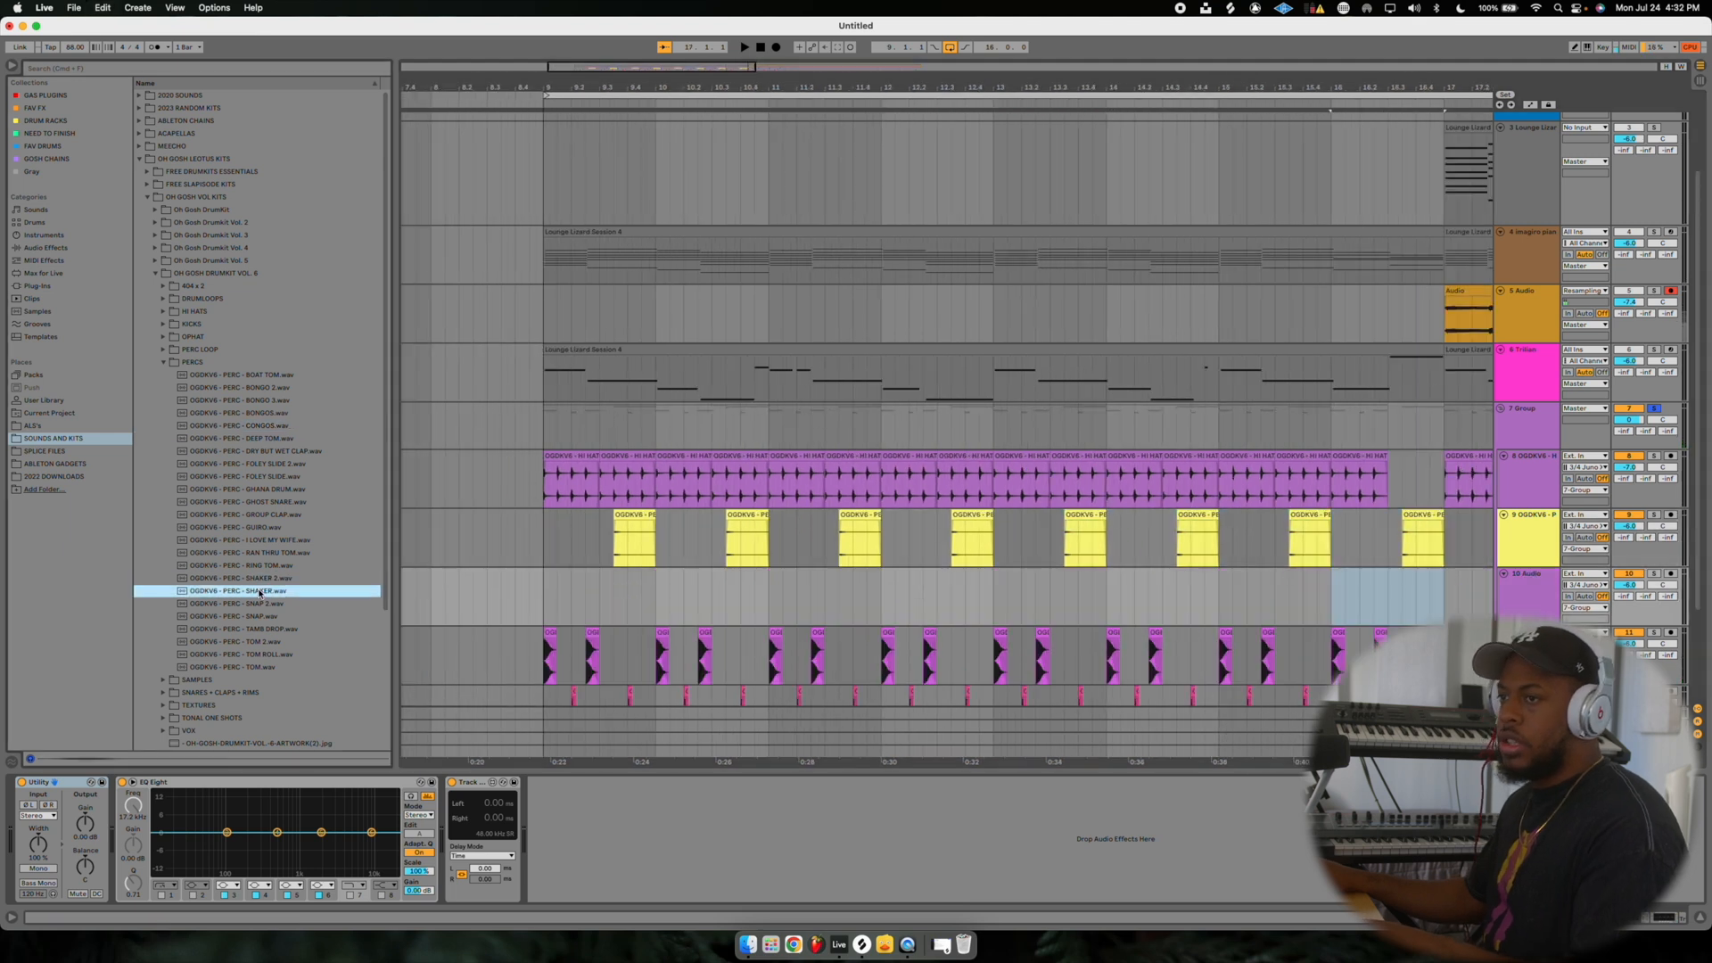
pyautogui.moveTo(258, 591); pyautogui.dragTo(547, 592)
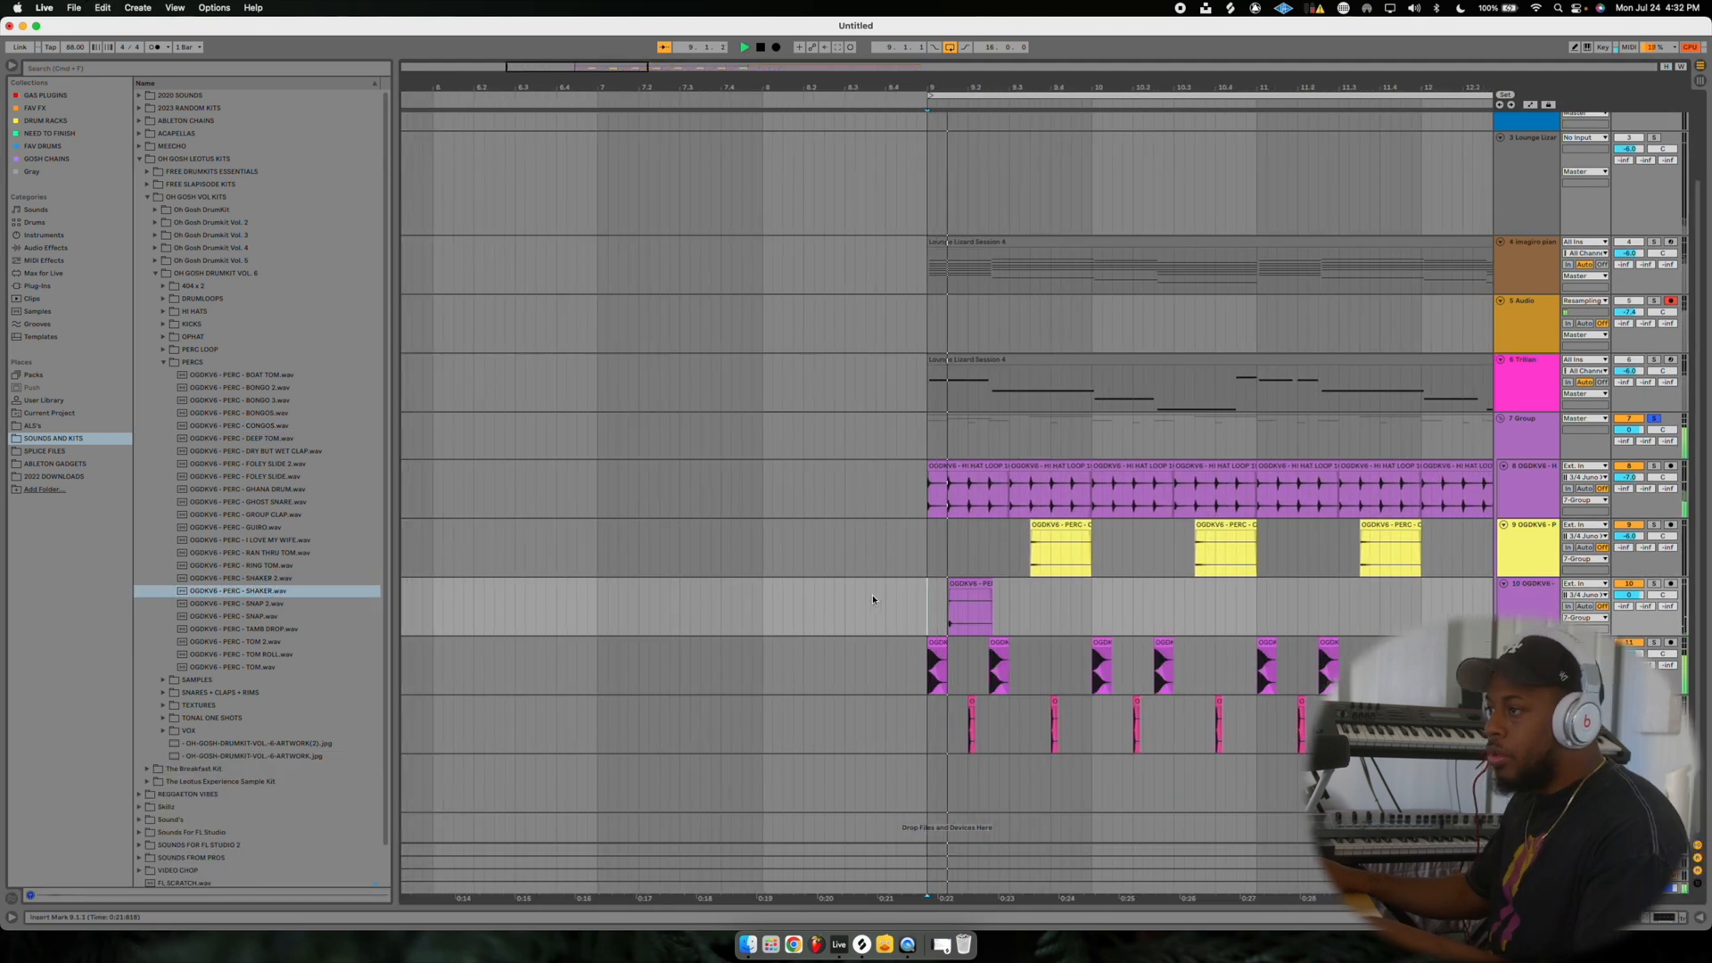
# Duplicate the half-bar shaker pattern from bar 9 repeatedly until it reaches bar 17.
pyautogui.hscroll(1, 875, 600)
pyautogui.moveTo(877, 603); pyautogui.dragTo(953, 605)
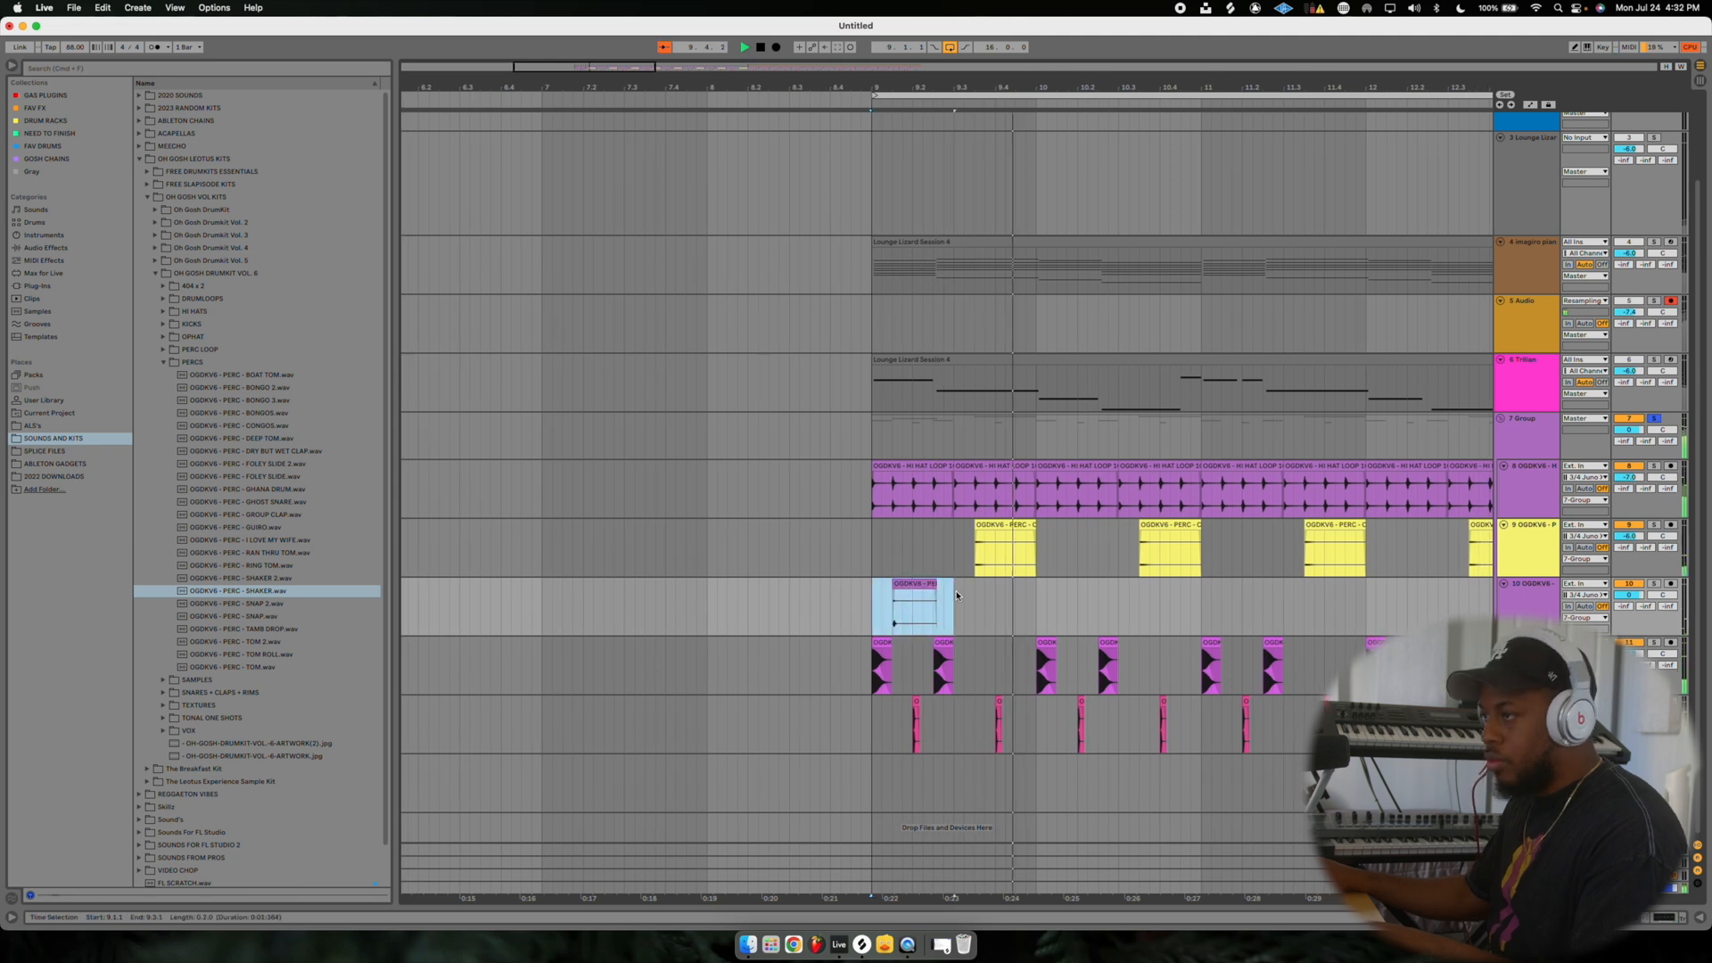
pyautogui.press('super+d')
pyautogui.press('super+d')
pyautogui.press('super+d')
pyautogui.press('super+d')
pyautogui.press('super+d')
pyautogui.press('super+d')
pyautogui.press('super+d')
pyautogui.press('super+d')
pyautogui.press('super+d')
pyautogui.press('super+d')
pyautogui.press('super+d')
pyautogui.press('super+d')
pyautogui.scroll(-5, 955, 539)
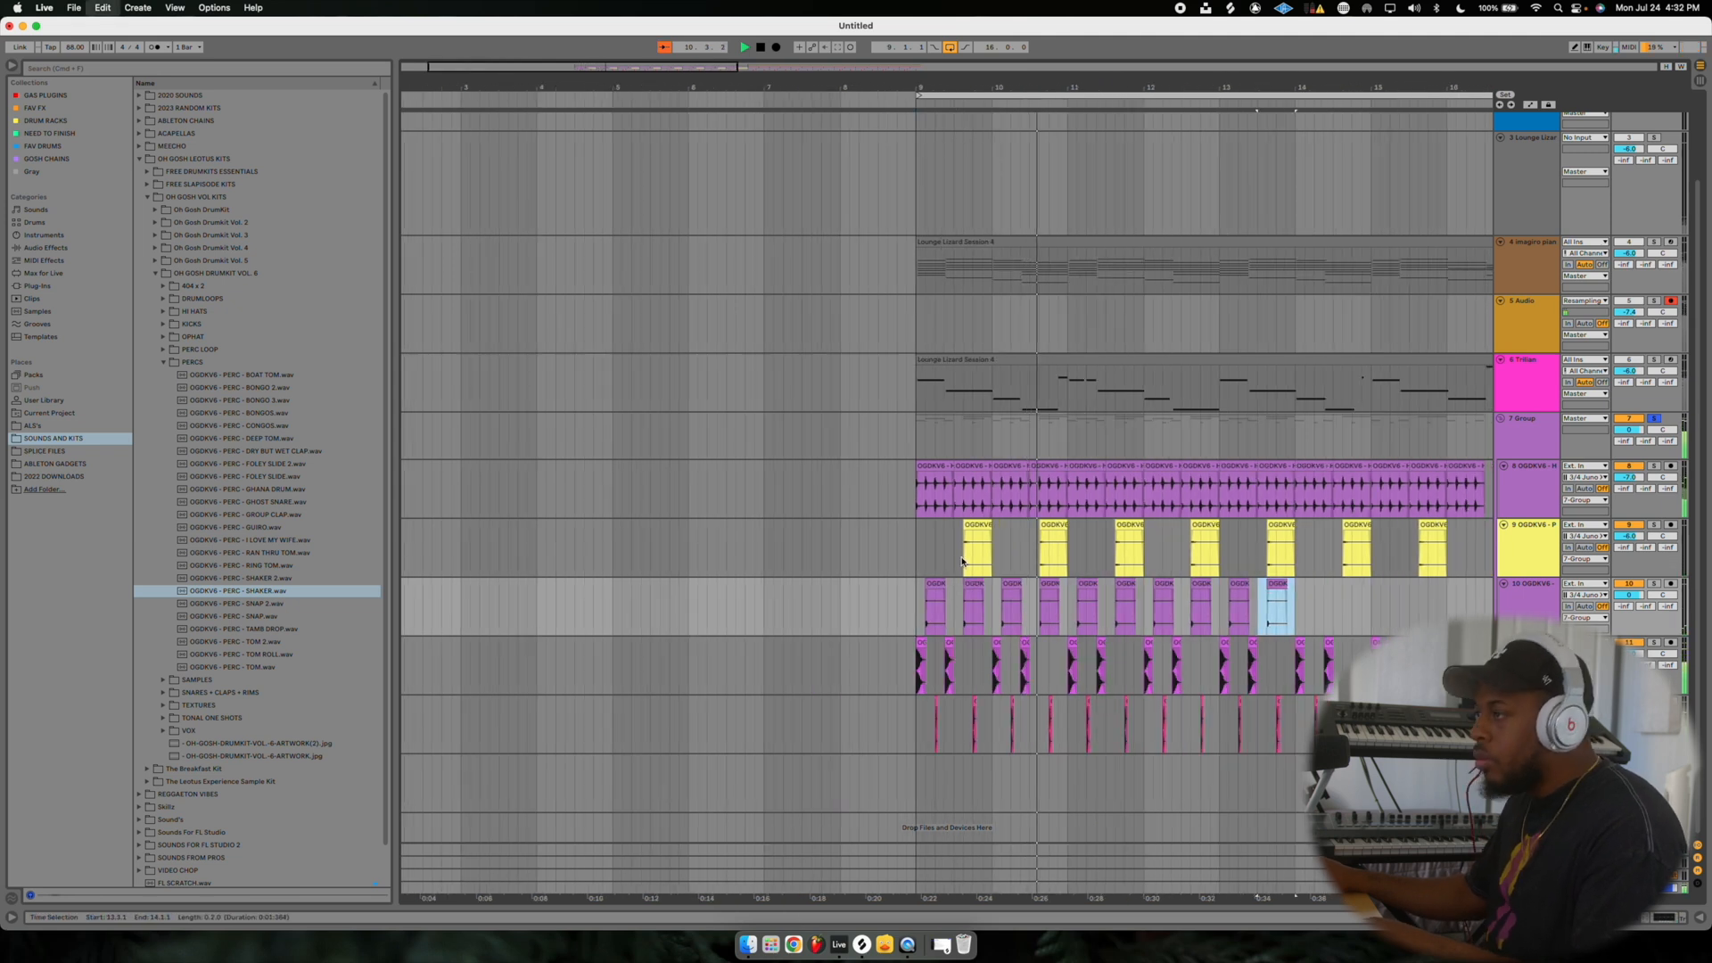
pyautogui.press('super+d')
pyautogui.press('super+d')
pyautogui.press('super+d')
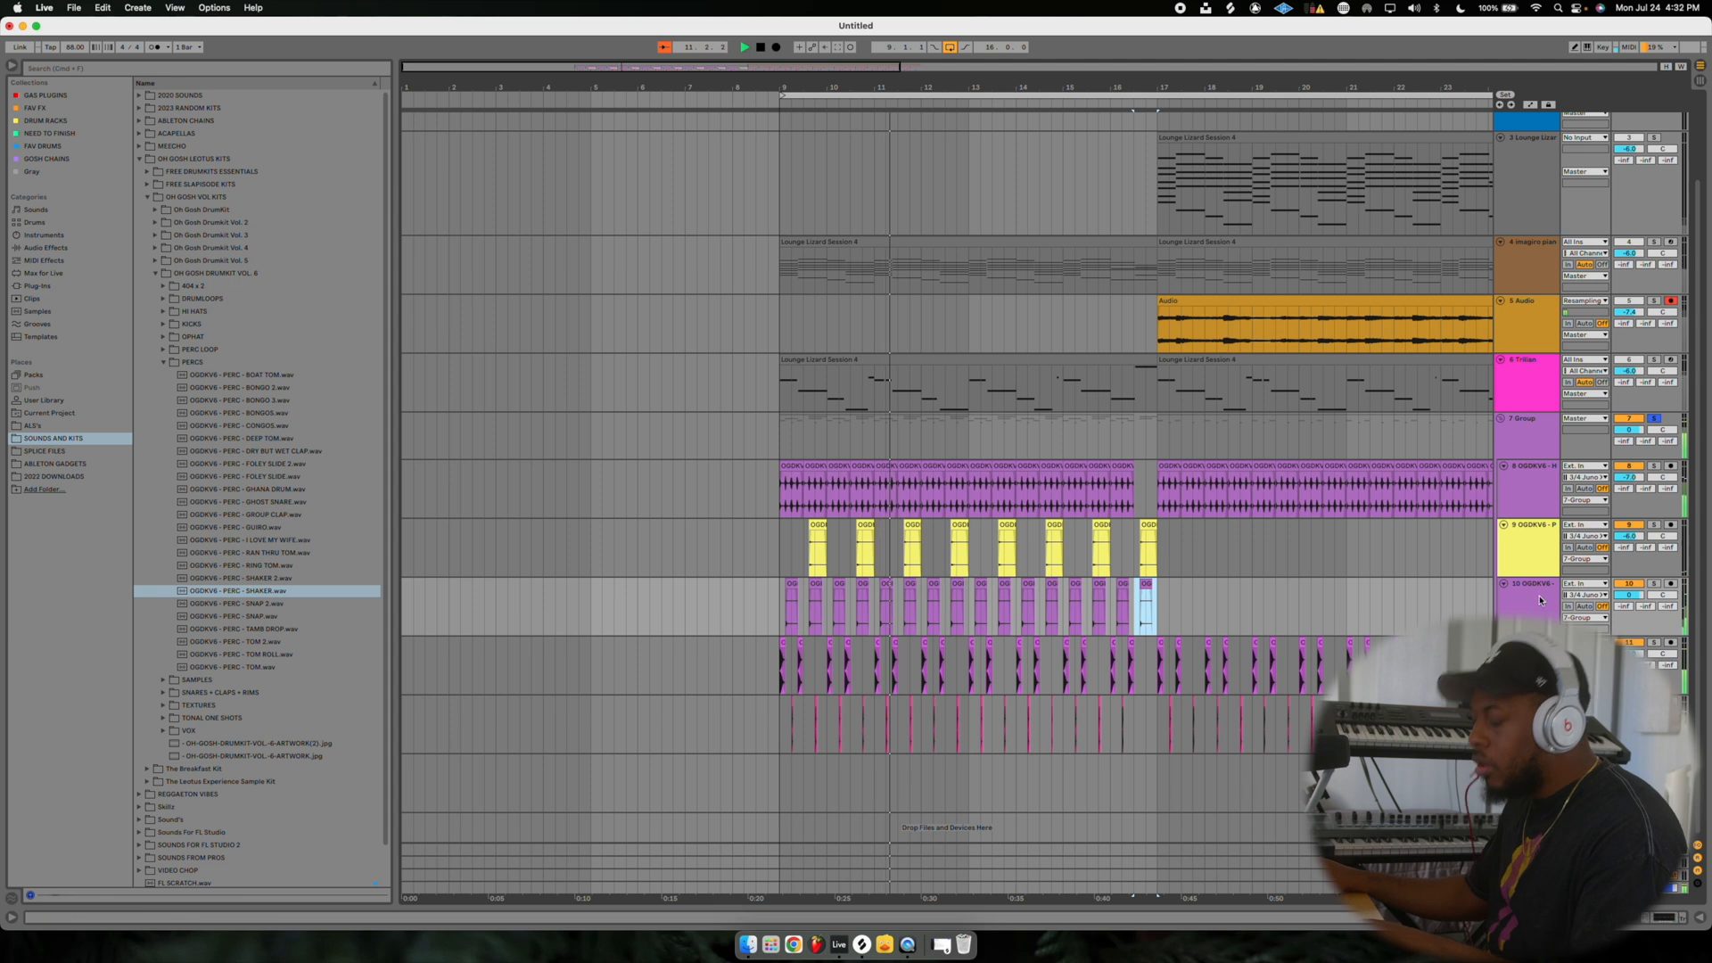
# Add an audio track below the shaker and place the DRY BUT WET CLAP sample at the end of every second bar up to bar 17.
pyautogui.click(1537, 602)
pyautogui.press('super+t')
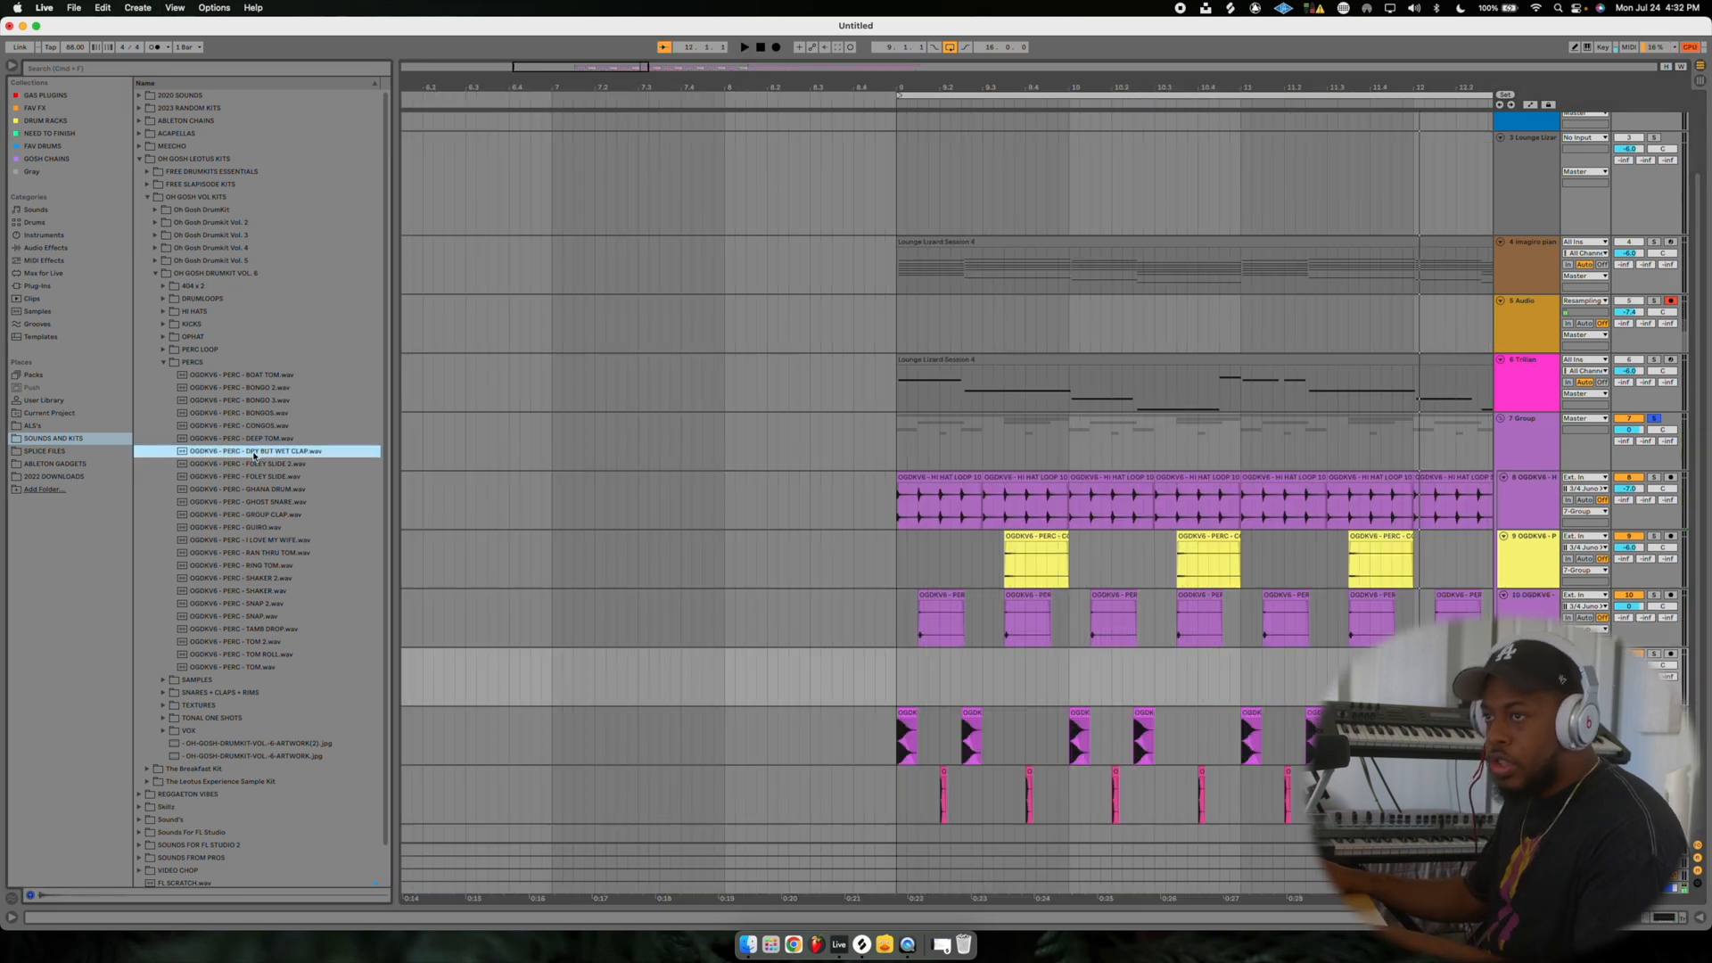
pyautogui.moveTo(253, 452); pyautogui.dragTo(1276, 672)
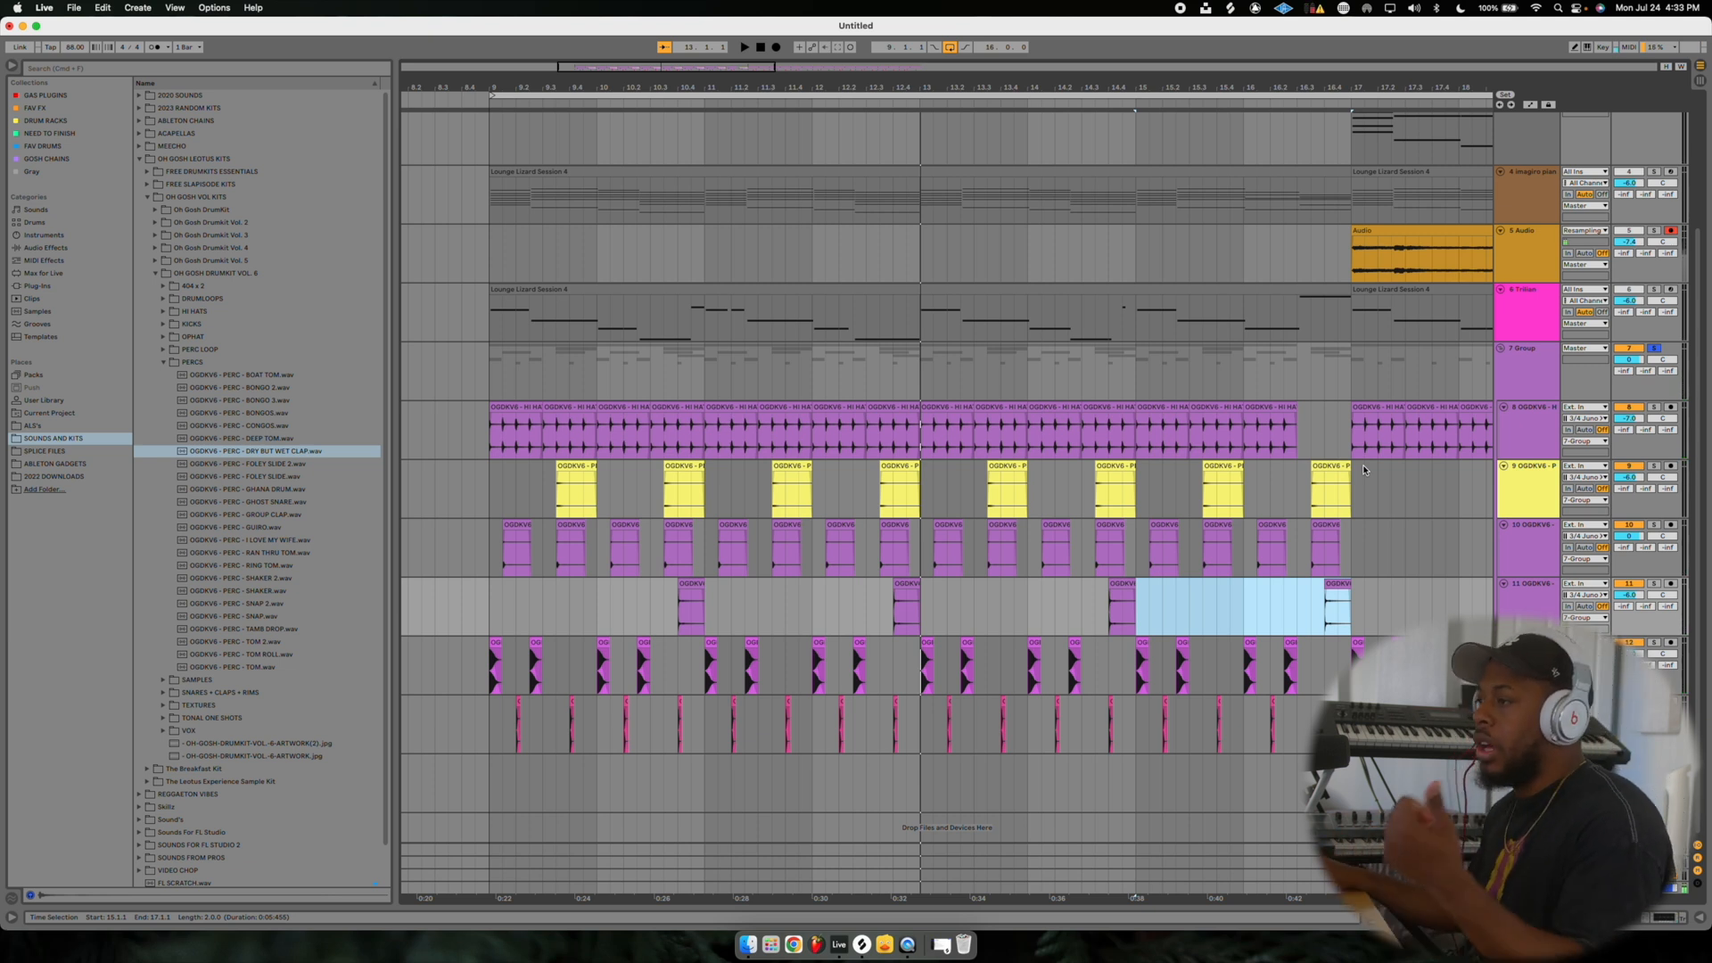
# Add an audio track below the hi-hat loop and place the OGDKV6 - PERC - SNAP sample in bar 9, repeated every bar up to bar 17.
pyautogui.doubleClick(1528, 643)
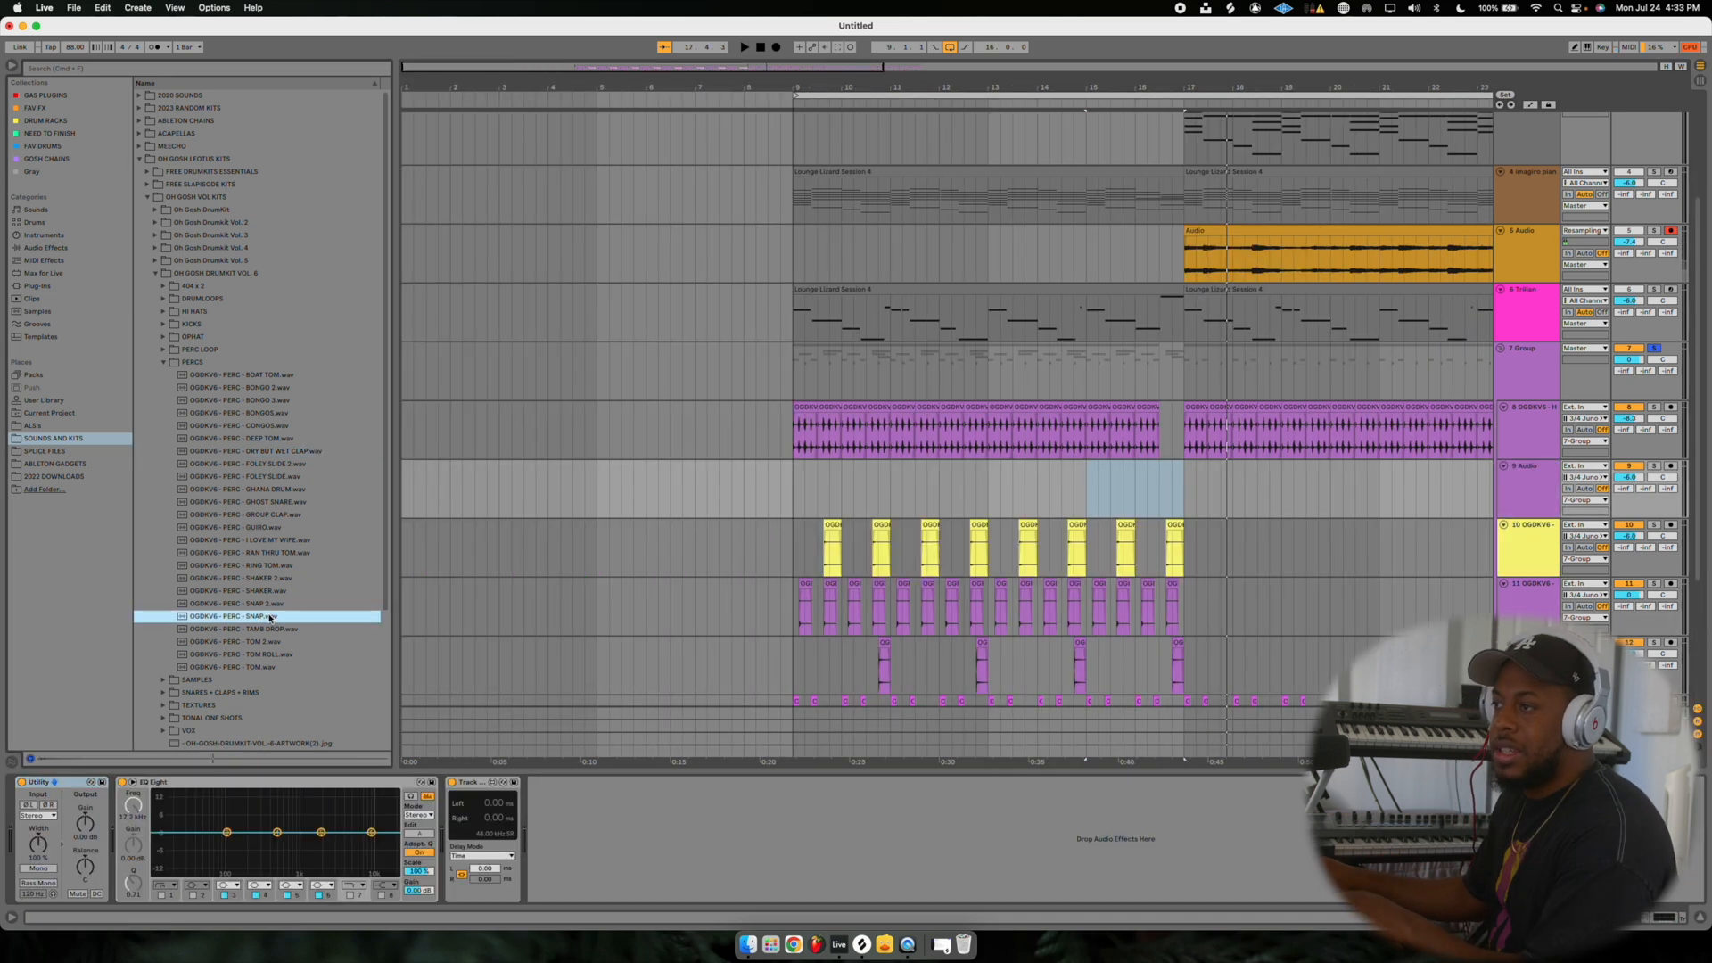
pyautogui.moveTo(270, 617); pyautogui.dragTo(819, 495)
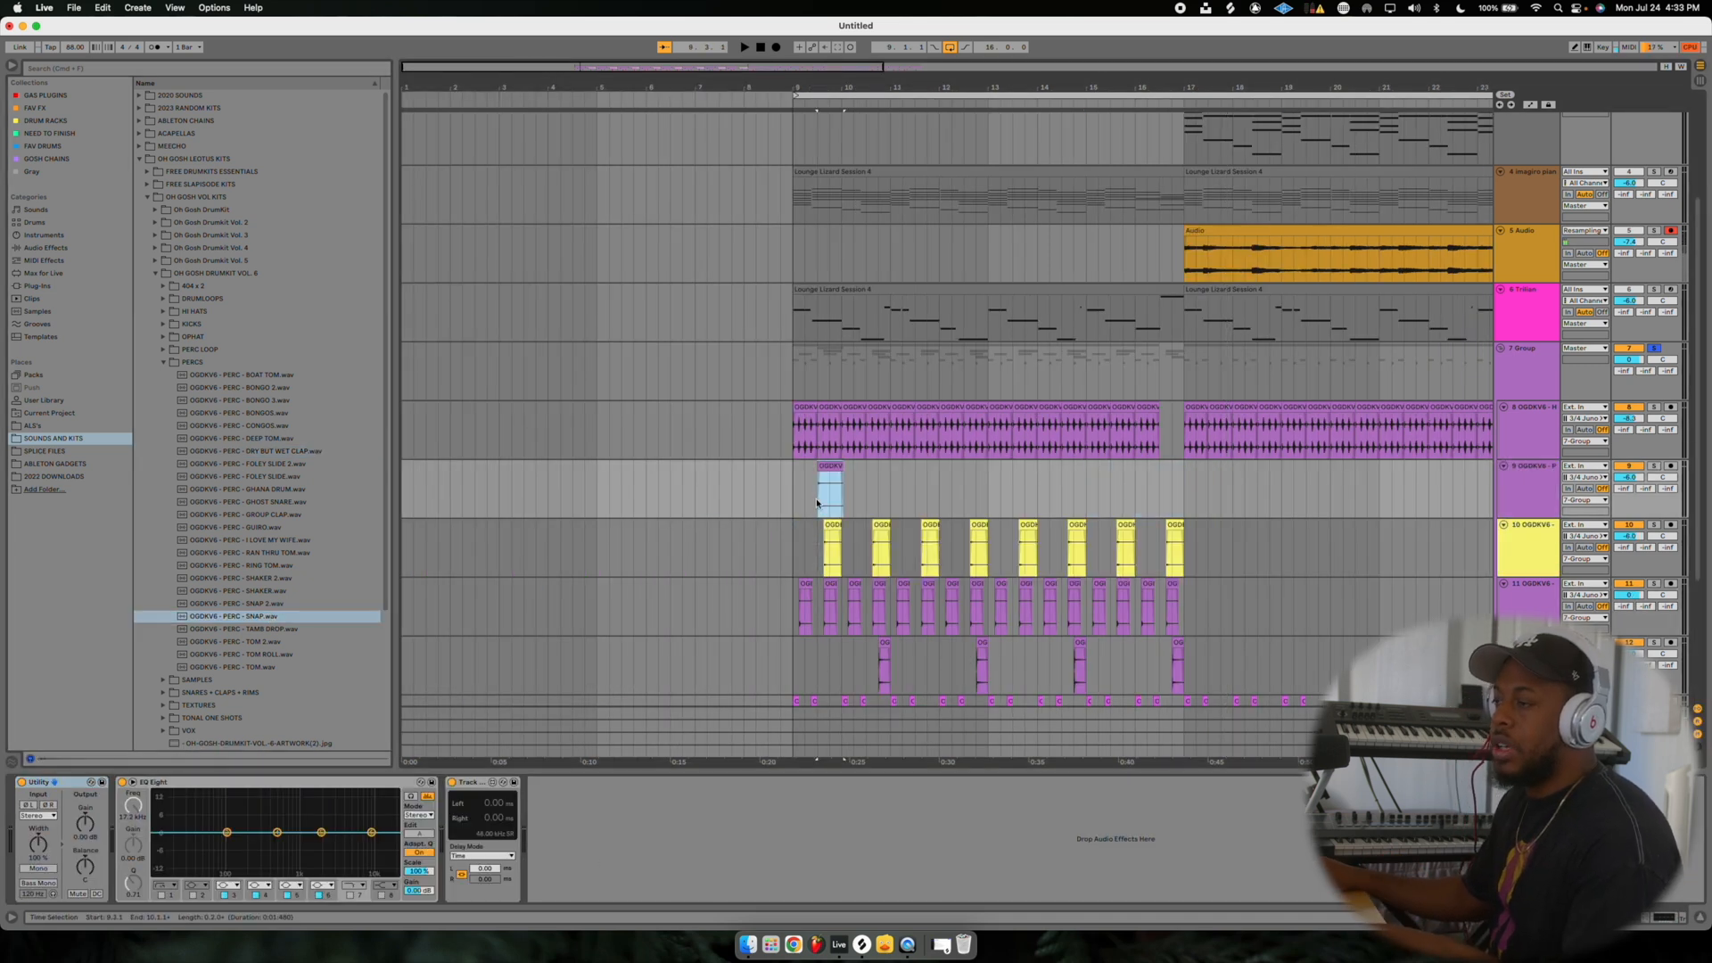
pyautogui.scroll(5, 808, 499)
pyautogui.scroll(-3, 808, 499)
pyautogui.scroll(2, 662, 401)
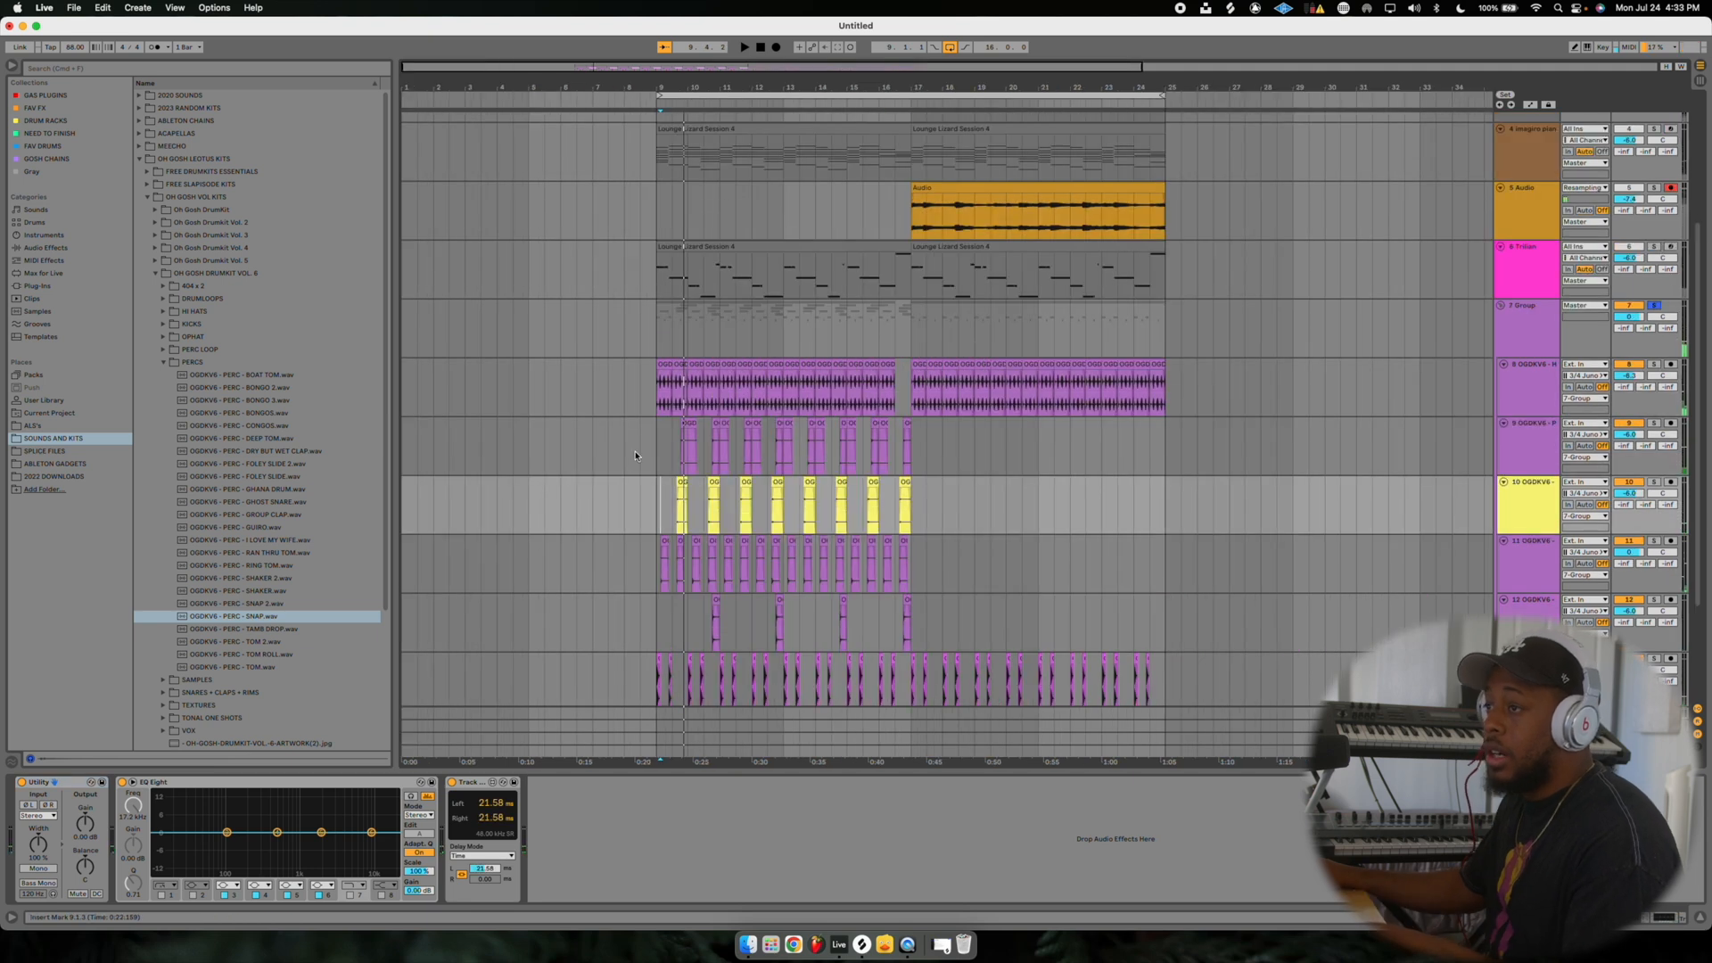
# Duplicate the snap, congos, shaker and clap clips of bars 9 to 17 into the second section and turn off the drum group's solo.
pyautogui.moveTo(659, 446); pyautogui.dragTo(910, 622)
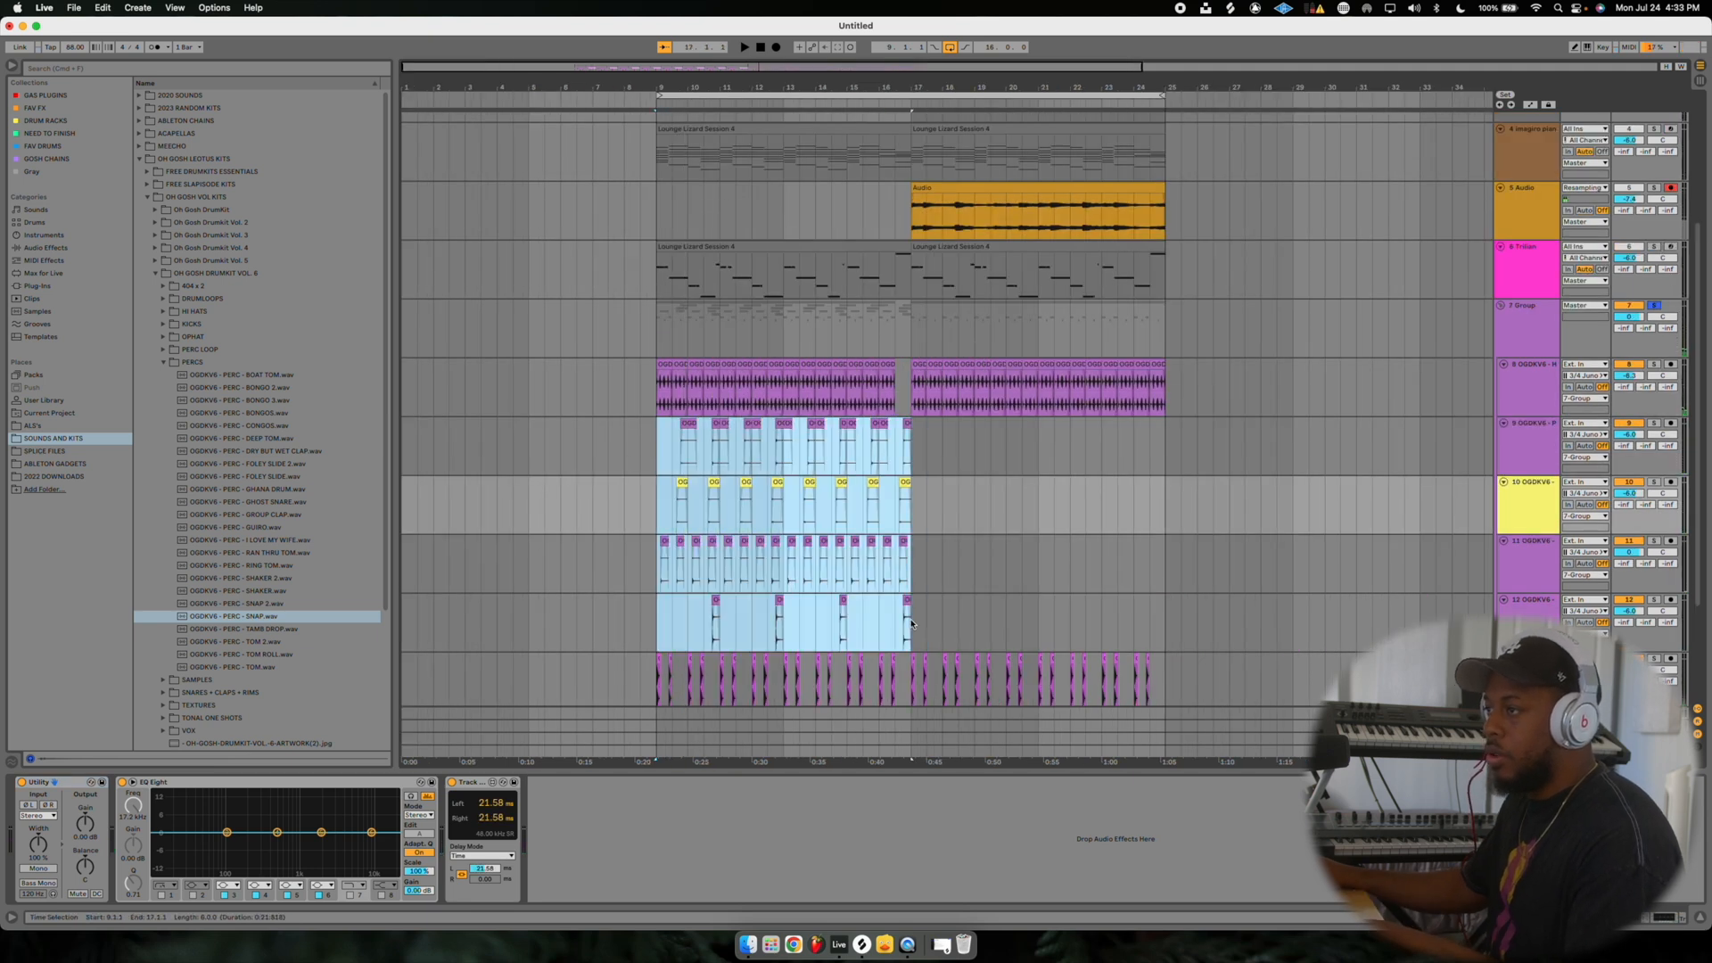
pyautogui.press('super+d')
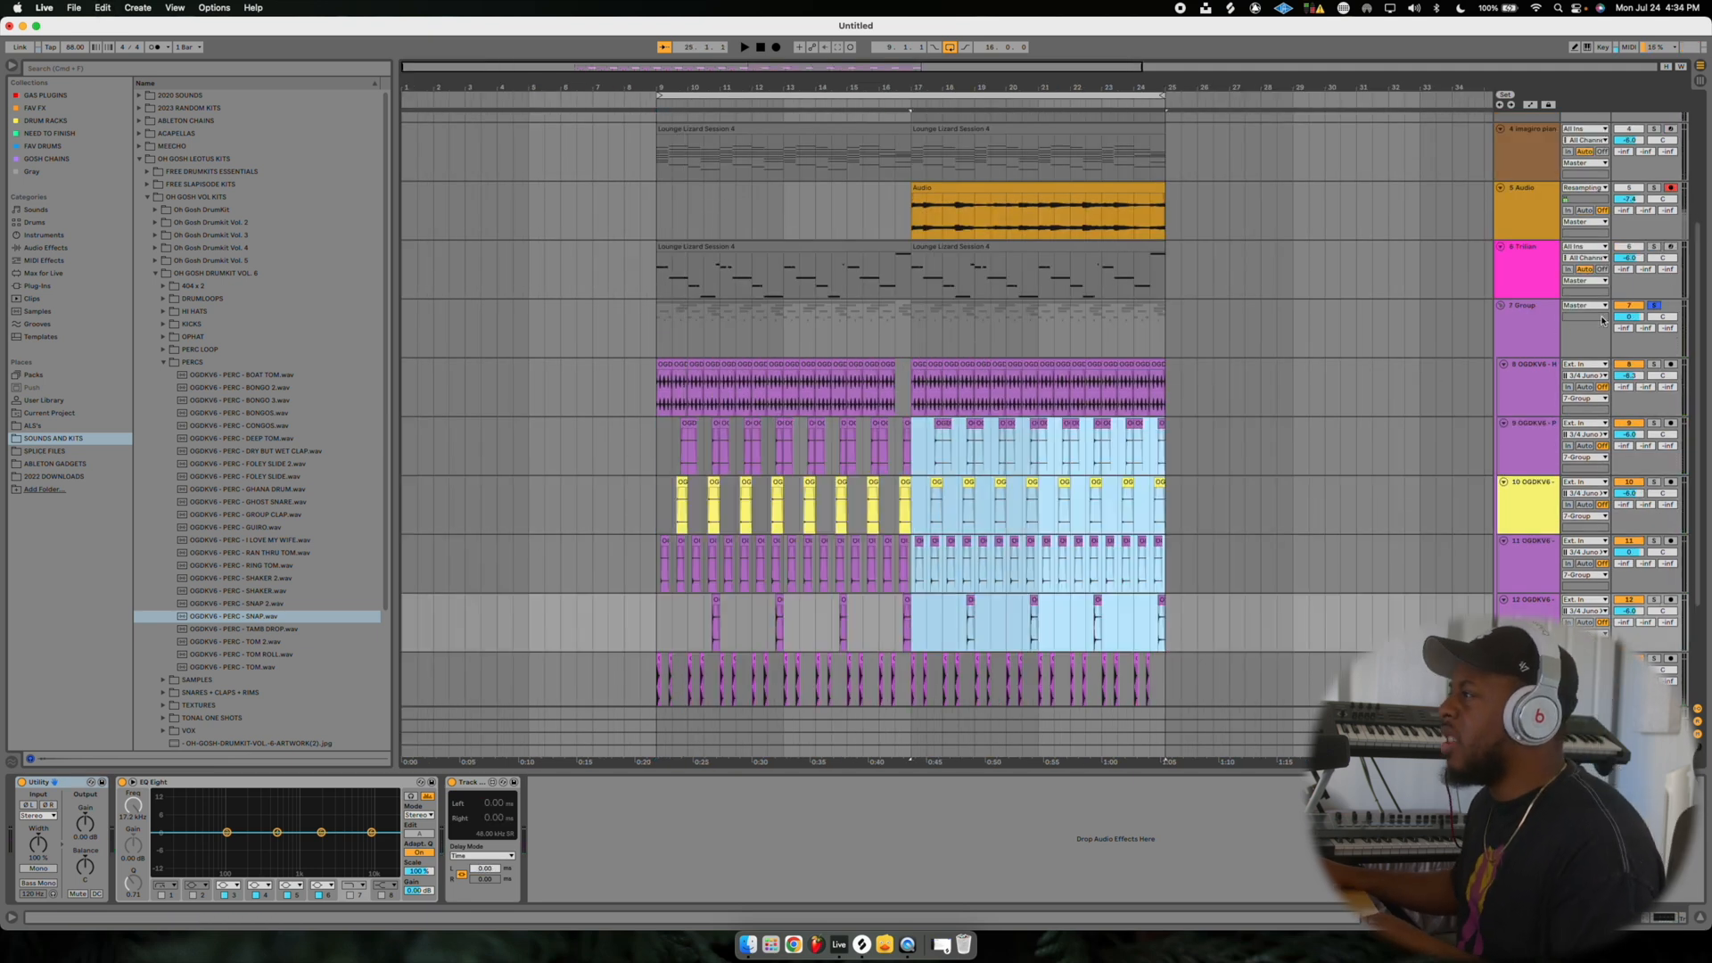
pyautogui.click(1655, 306)
pyautogui.press('space')
pyautogui.scroll(1, 1532, 323)
pyautogui.scroll(1, 1532, 323)
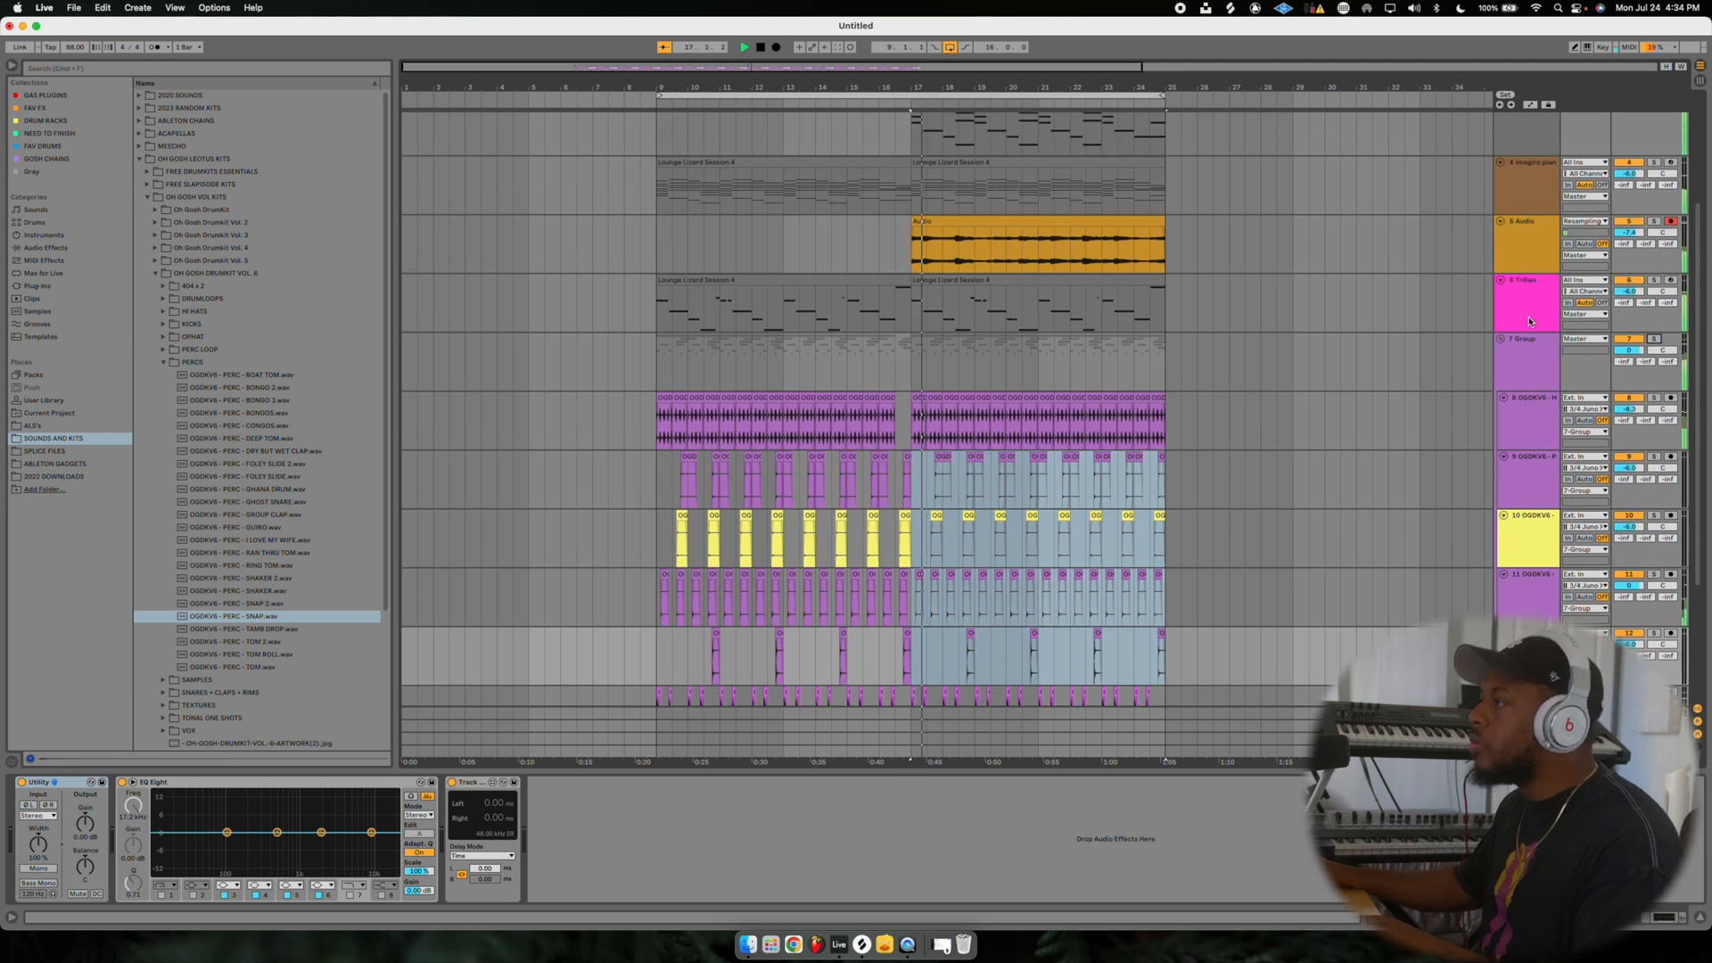
# Group the Lounge Lizard, imagiro piano, resampled audio and Trilian tracks together.
pyautogui.click(1532, 322)
pyautogui.scroll(5, 1532, 322)
pyautogui.keyDown('shift'); pyautogui.click(1527, 257); pyautogui.keyUp('shift')
pyautogui.press('super+g')
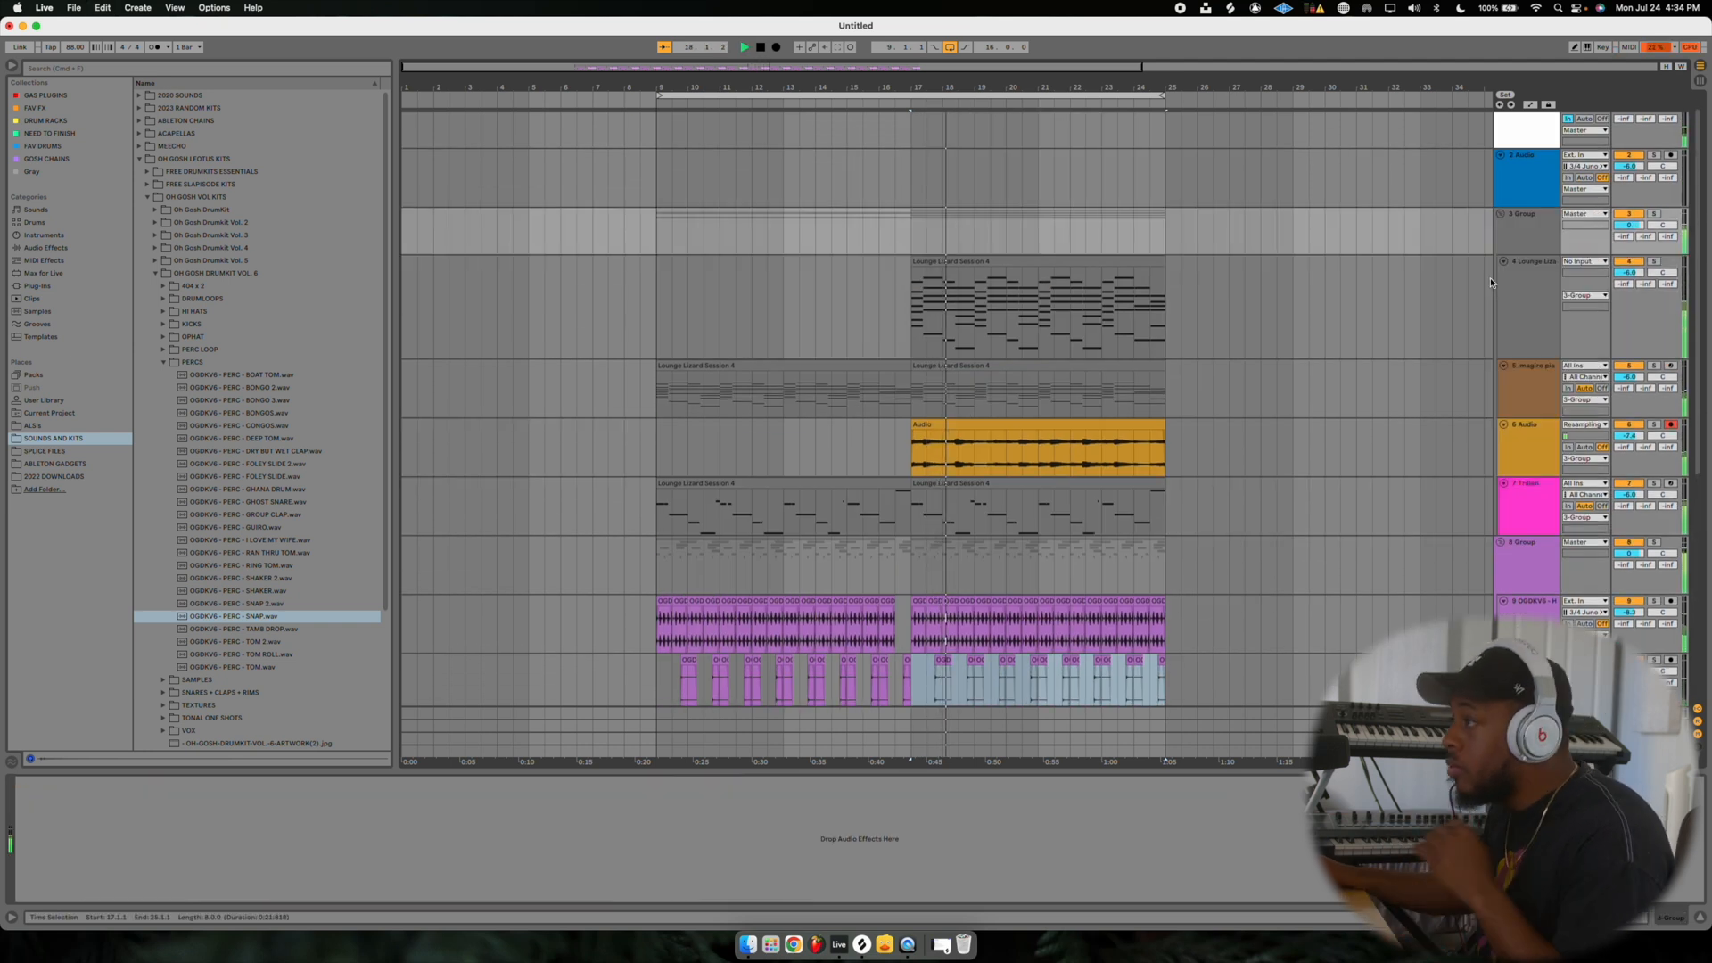
pyautogui.click(892, 559)
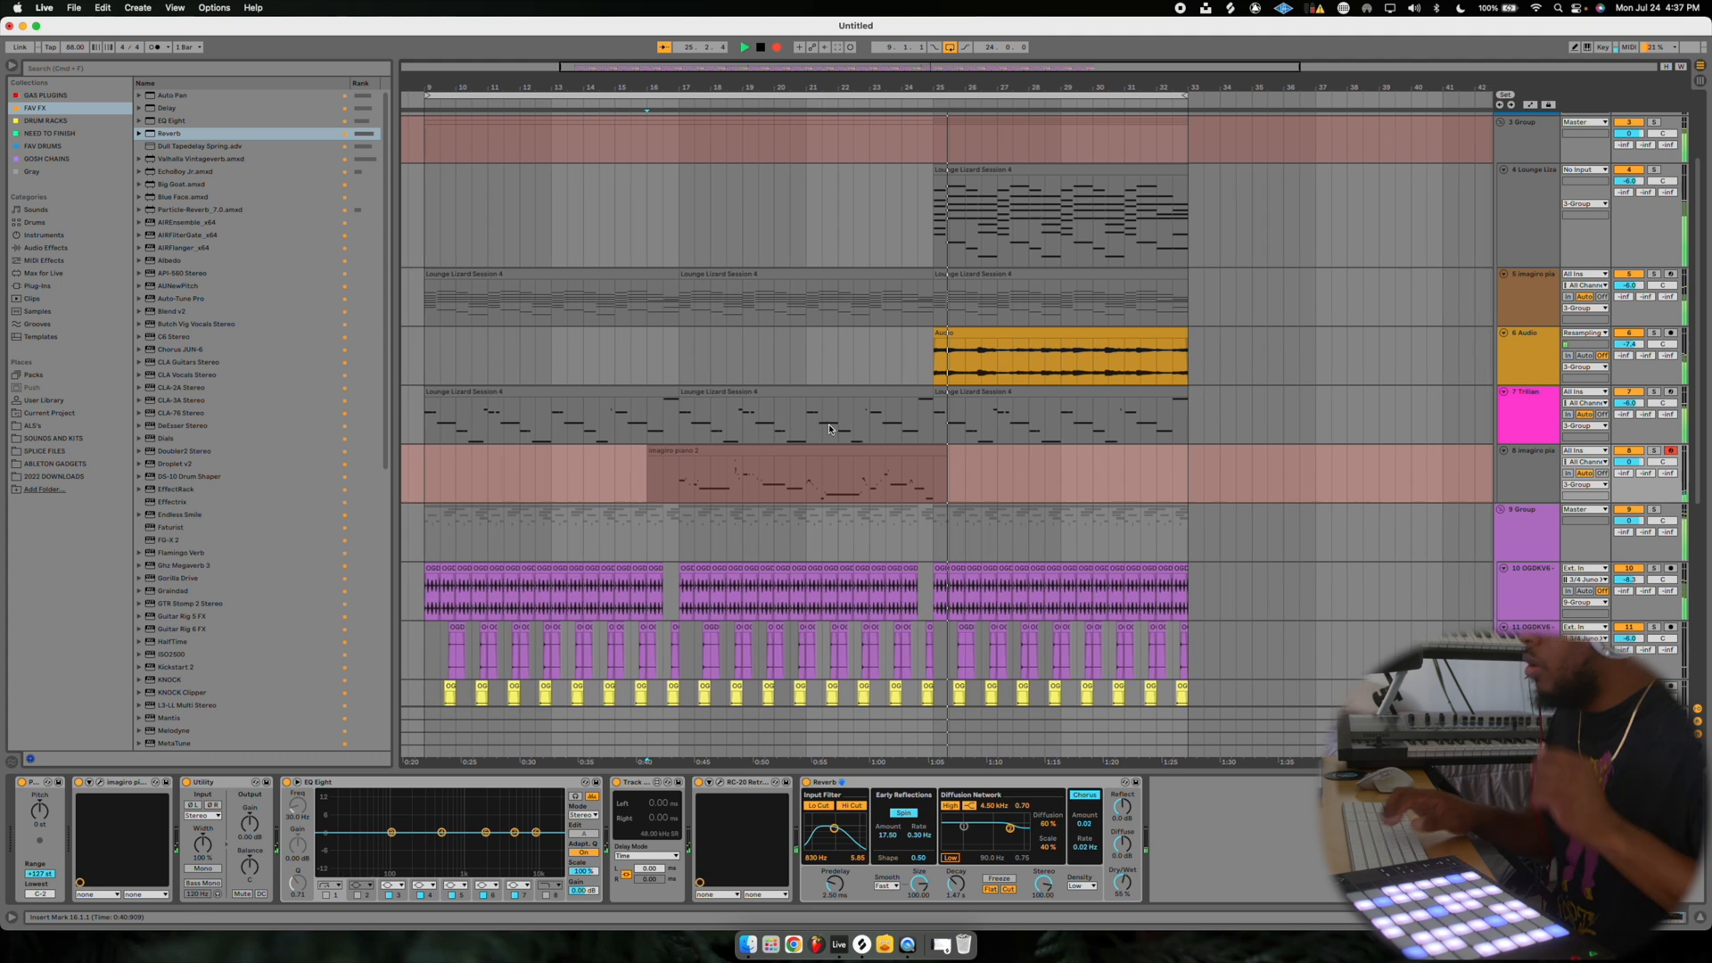
# Add the CLA-2A Stereo compressor to the imagiro piano melody track, audition it and adjust the track's volume.
pyautogui.press('space')
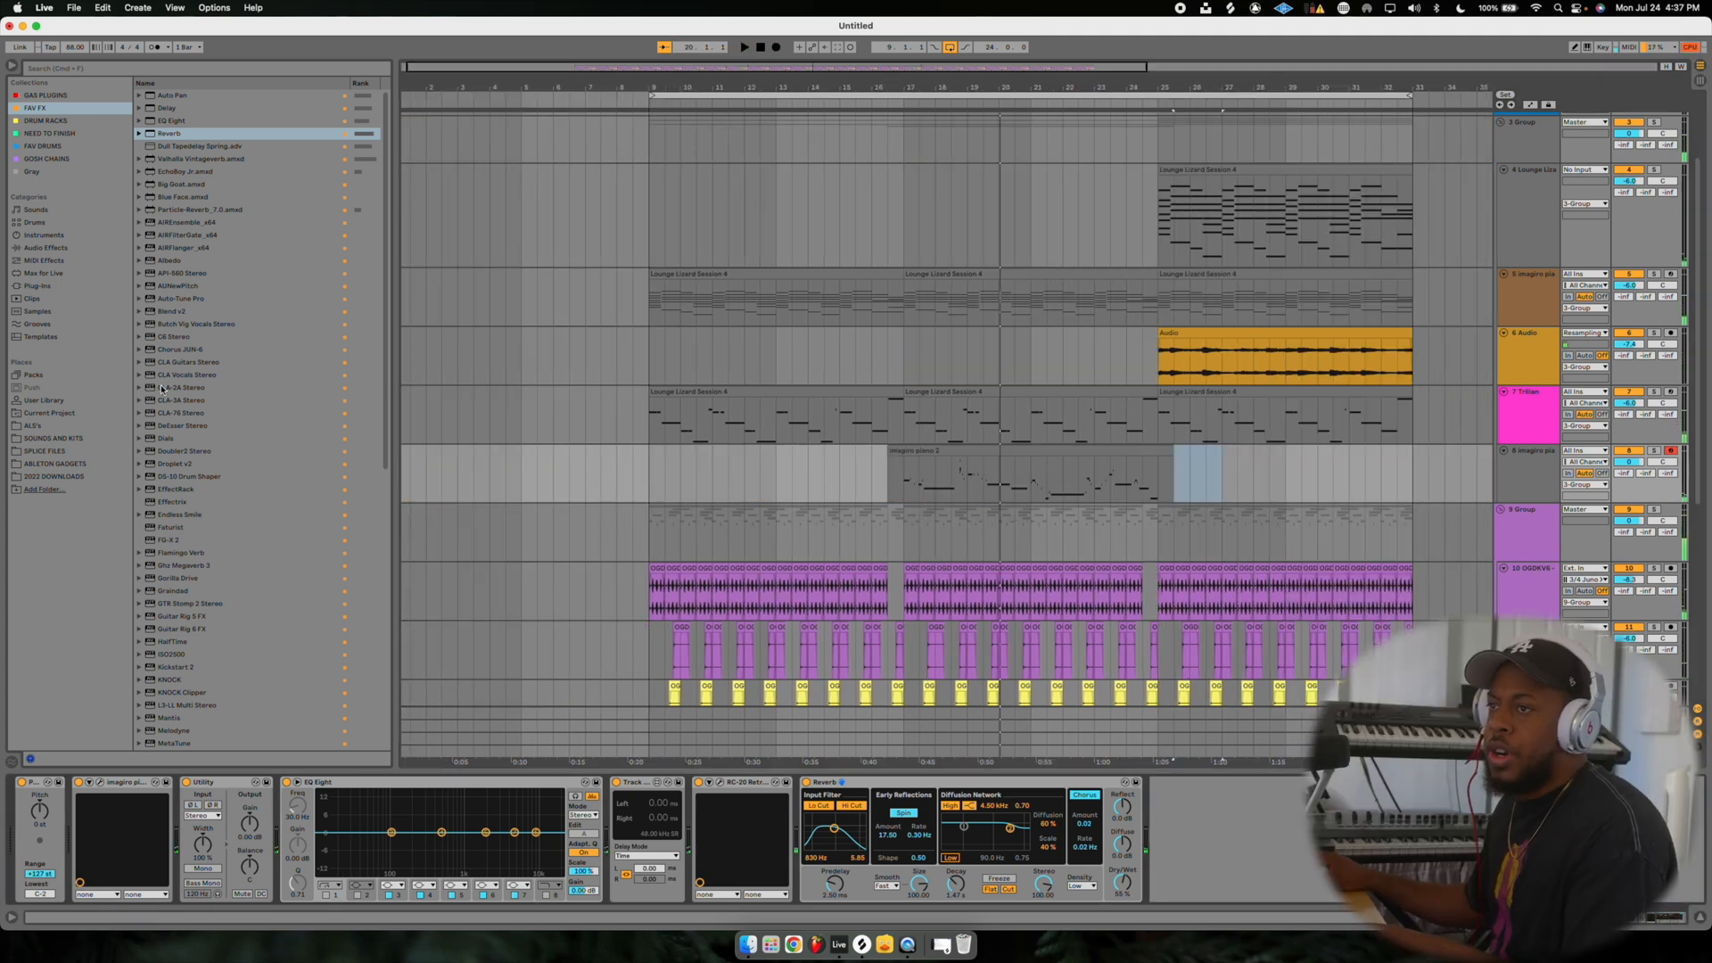
pyautogui.doubleClick(164, 389)
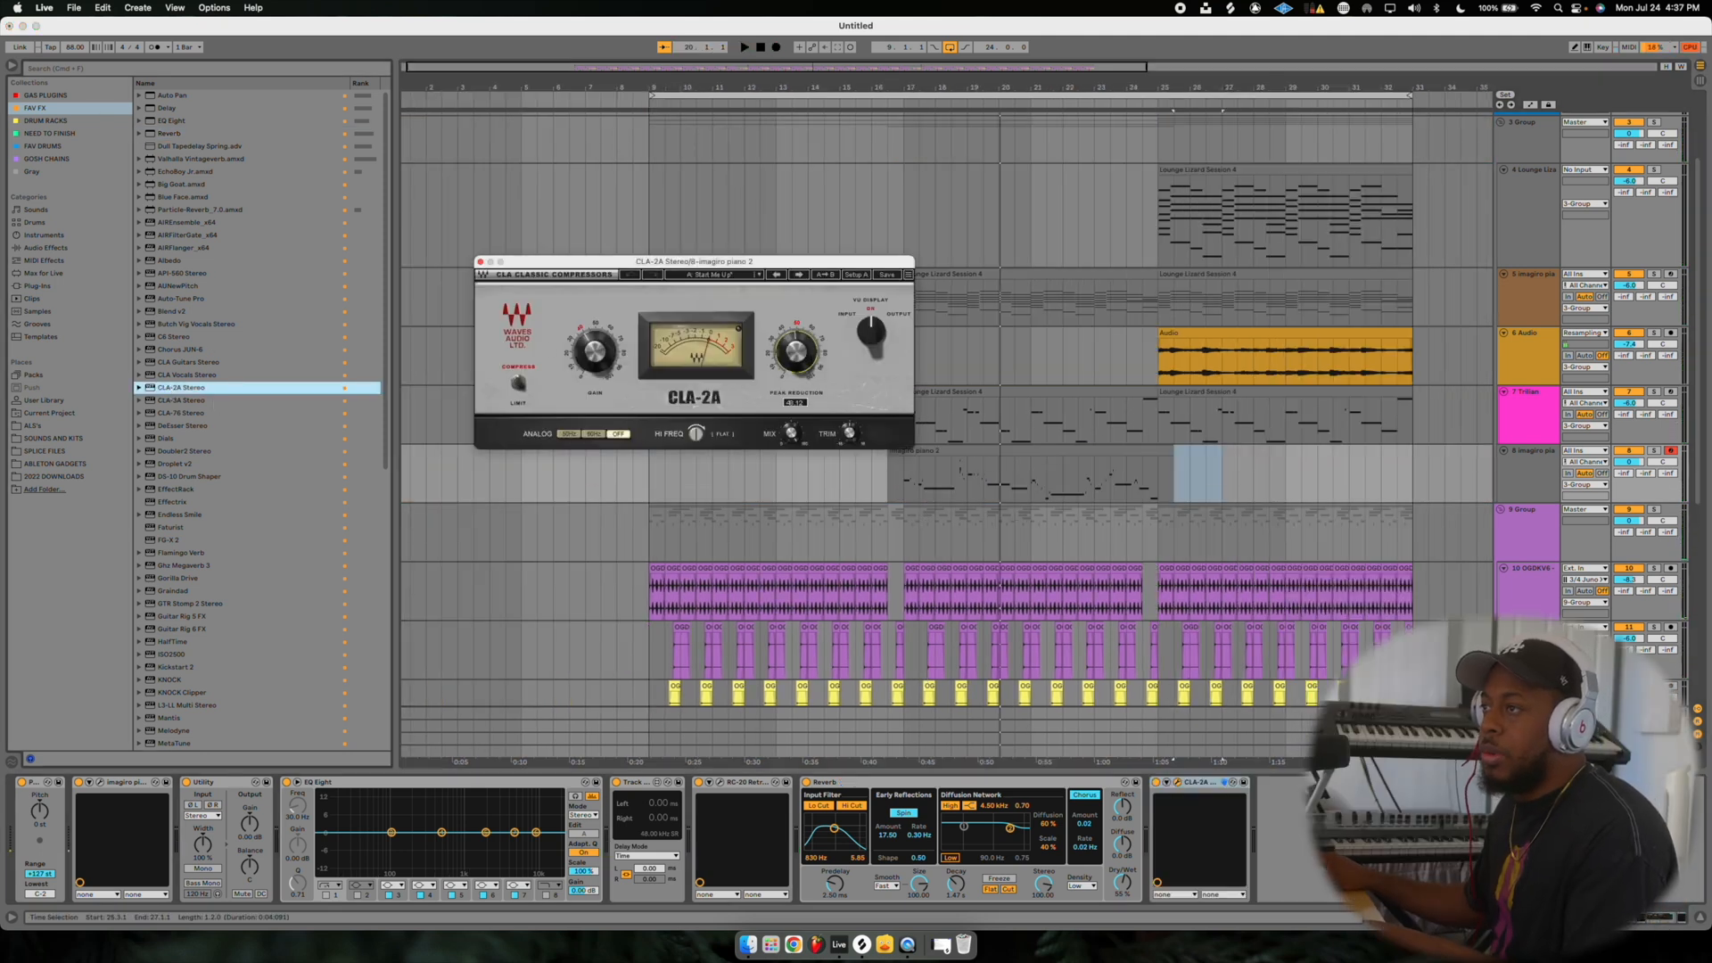
pyautogui.press('space')
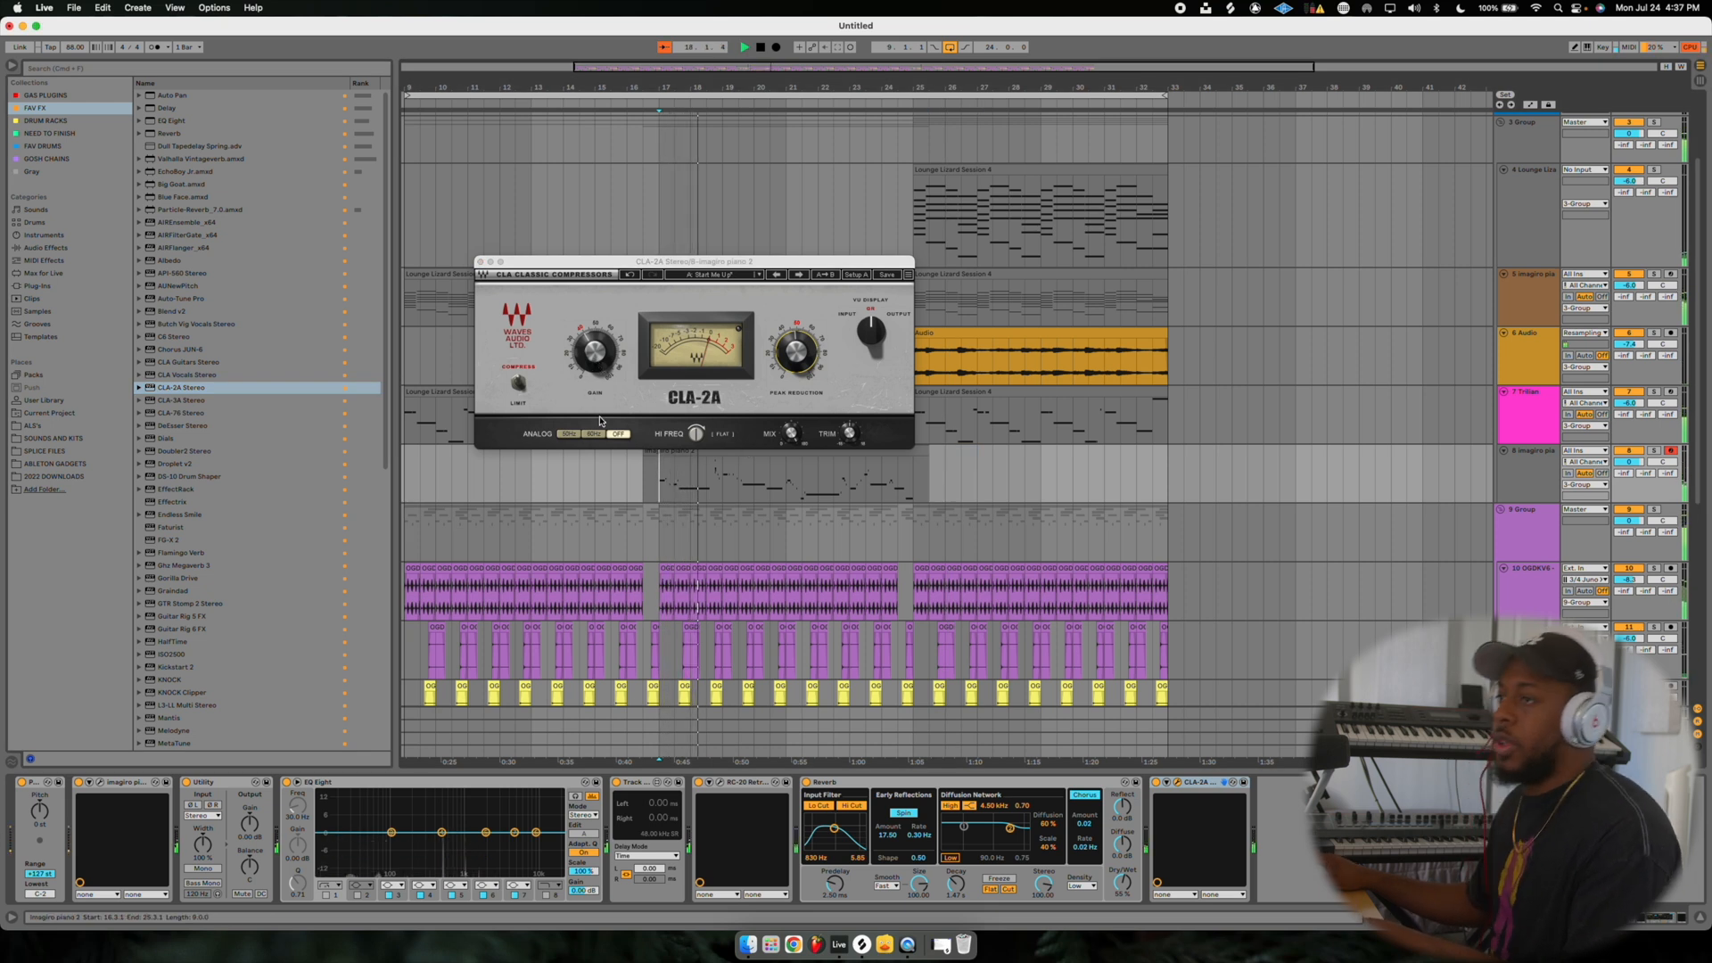
pyautogui.click(480, 262)
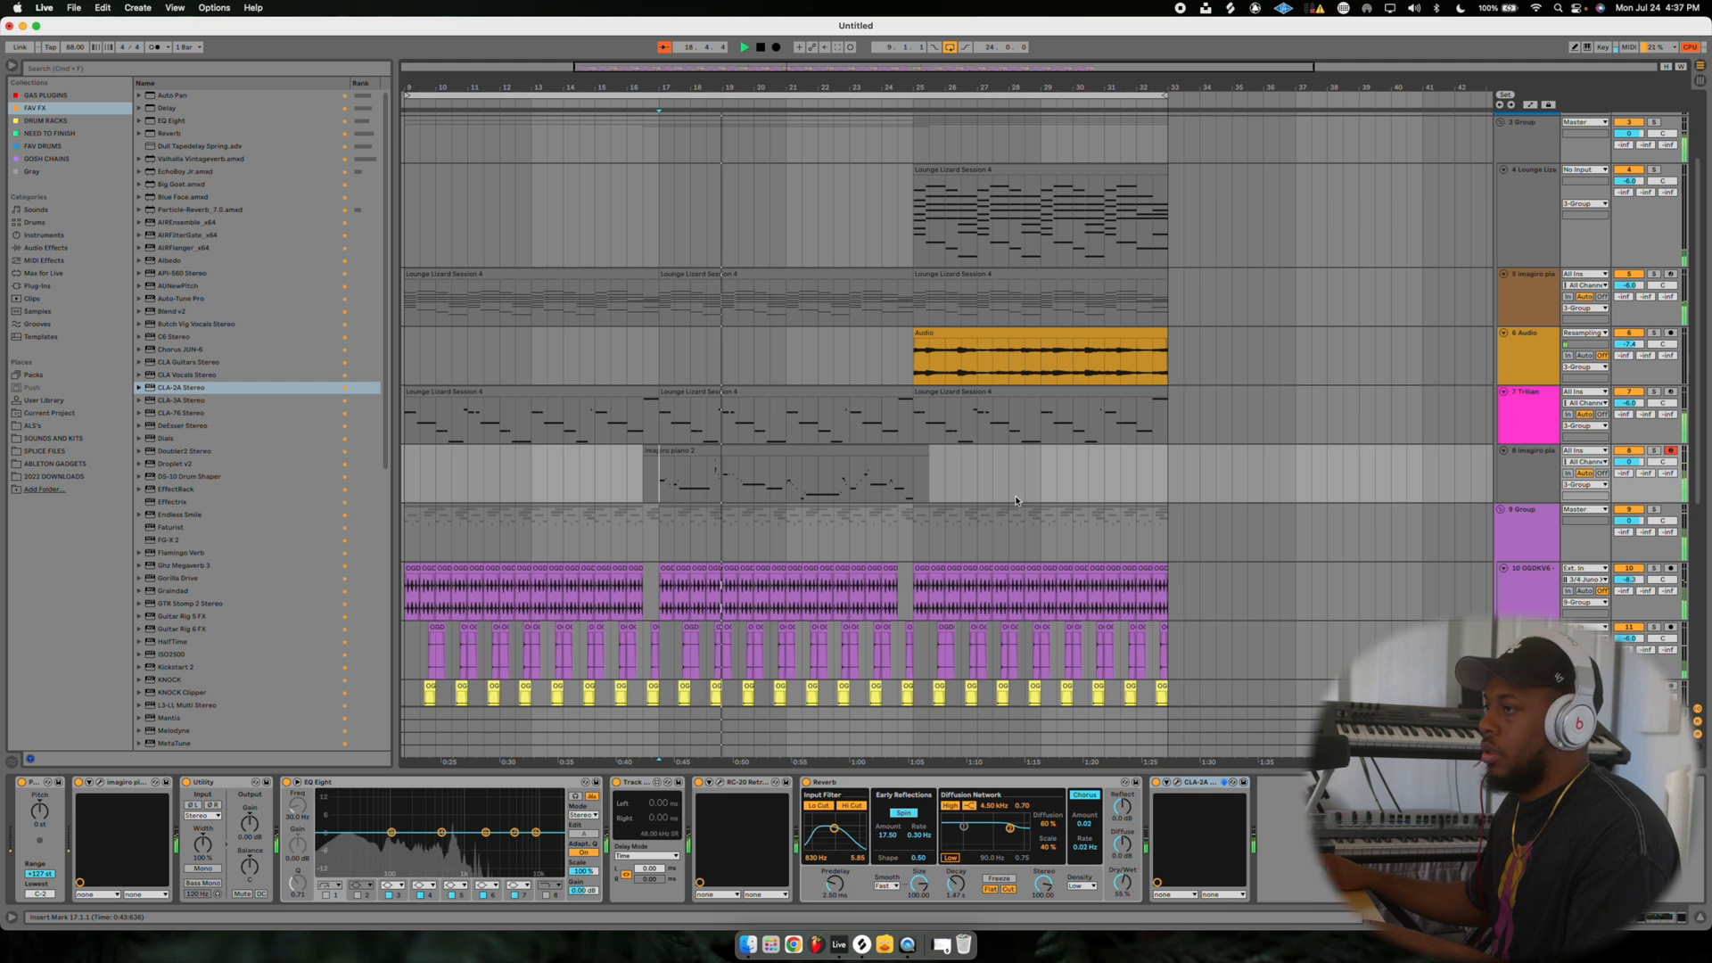
pyautogui.moveTo(1641, 461); pyautogui.dragTo(1641, 463)
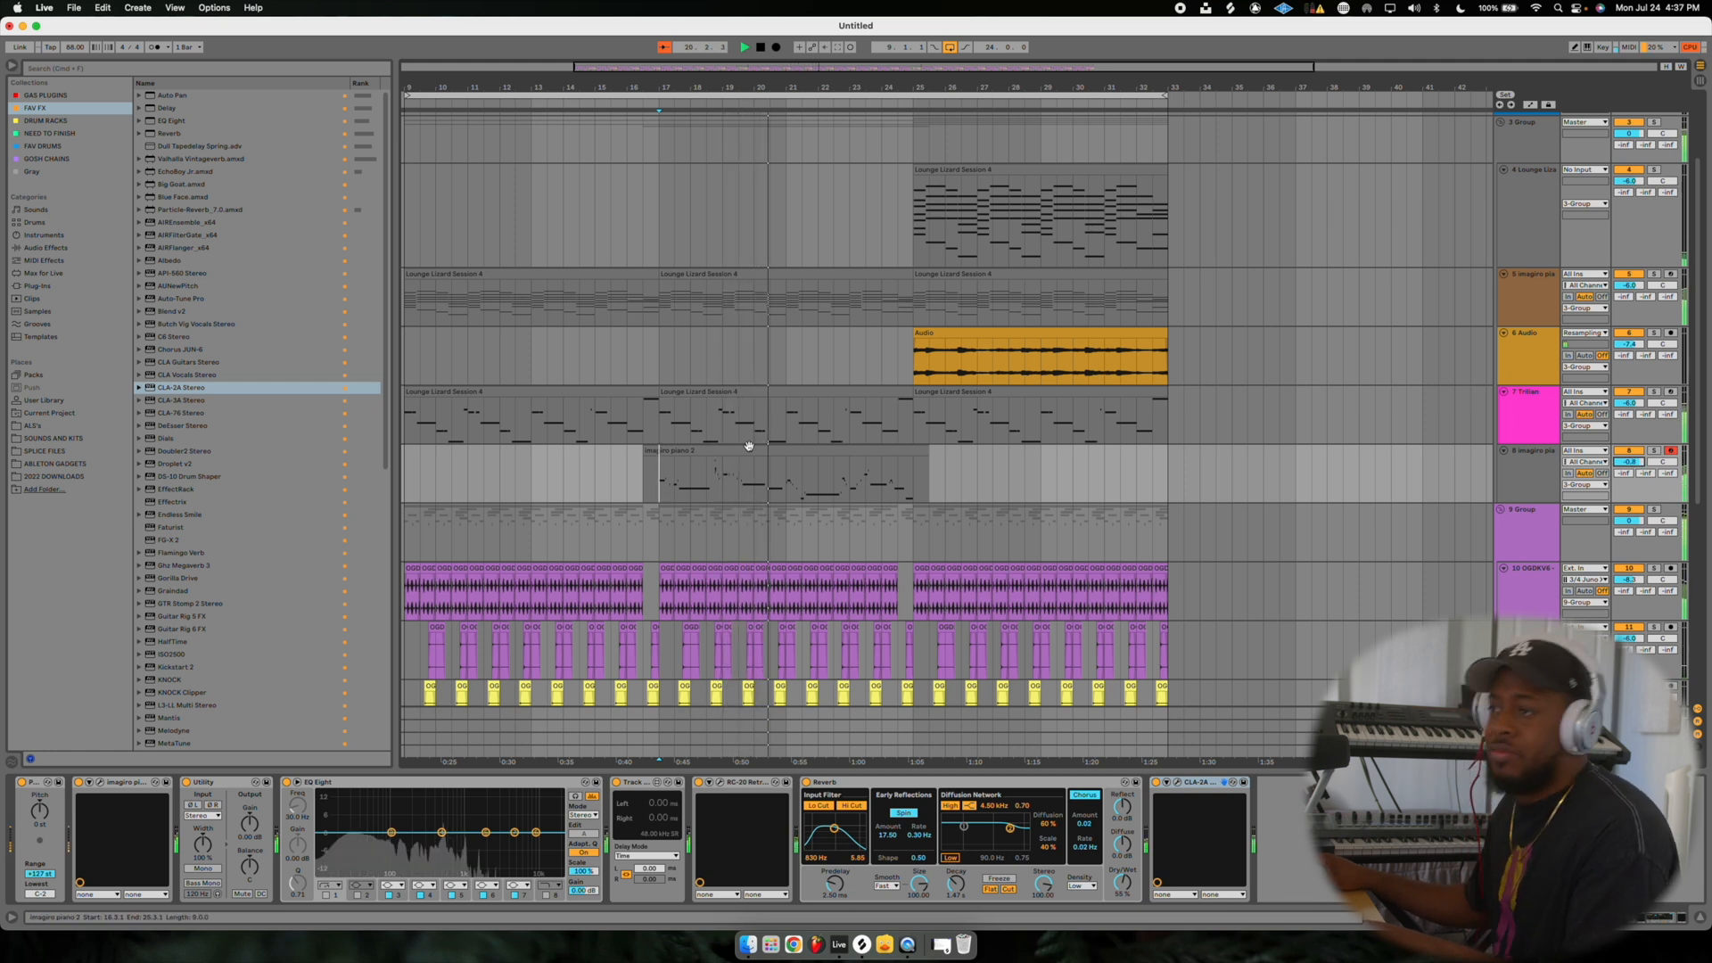
pyautogui.scroll(-4, 1474, 584)
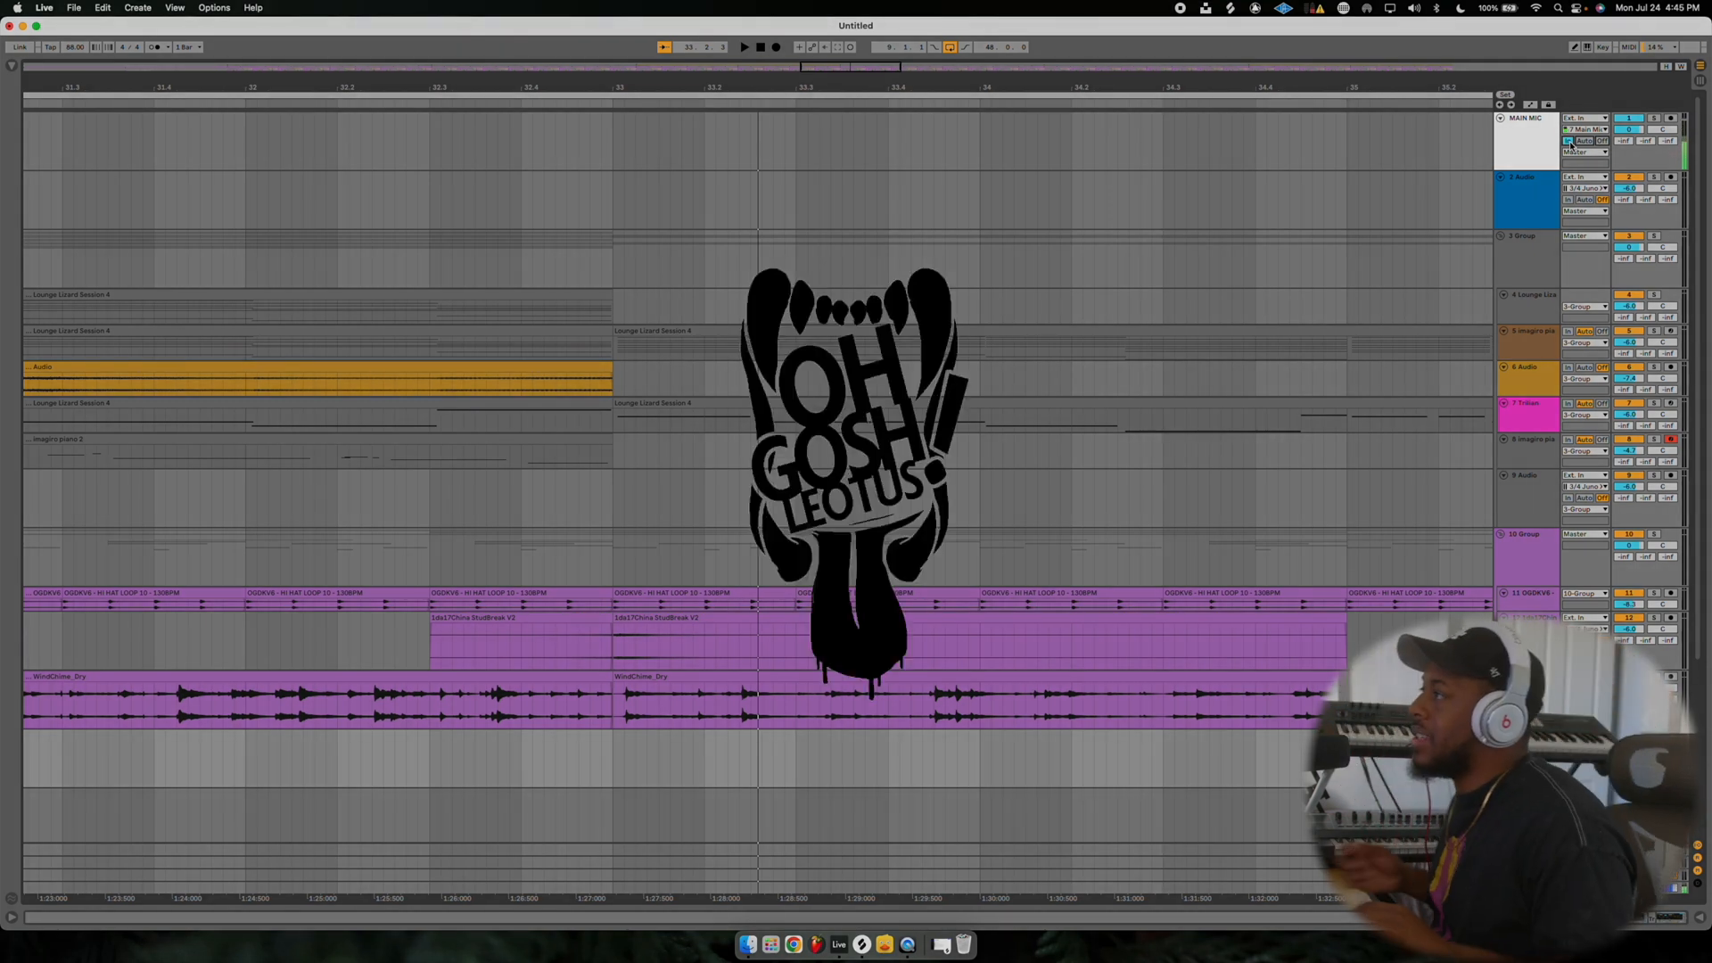
# Play back the complete arrangement from the beginning.
pyautogui.press('space')
pyautogui.scroll(-10, 1121, 295)
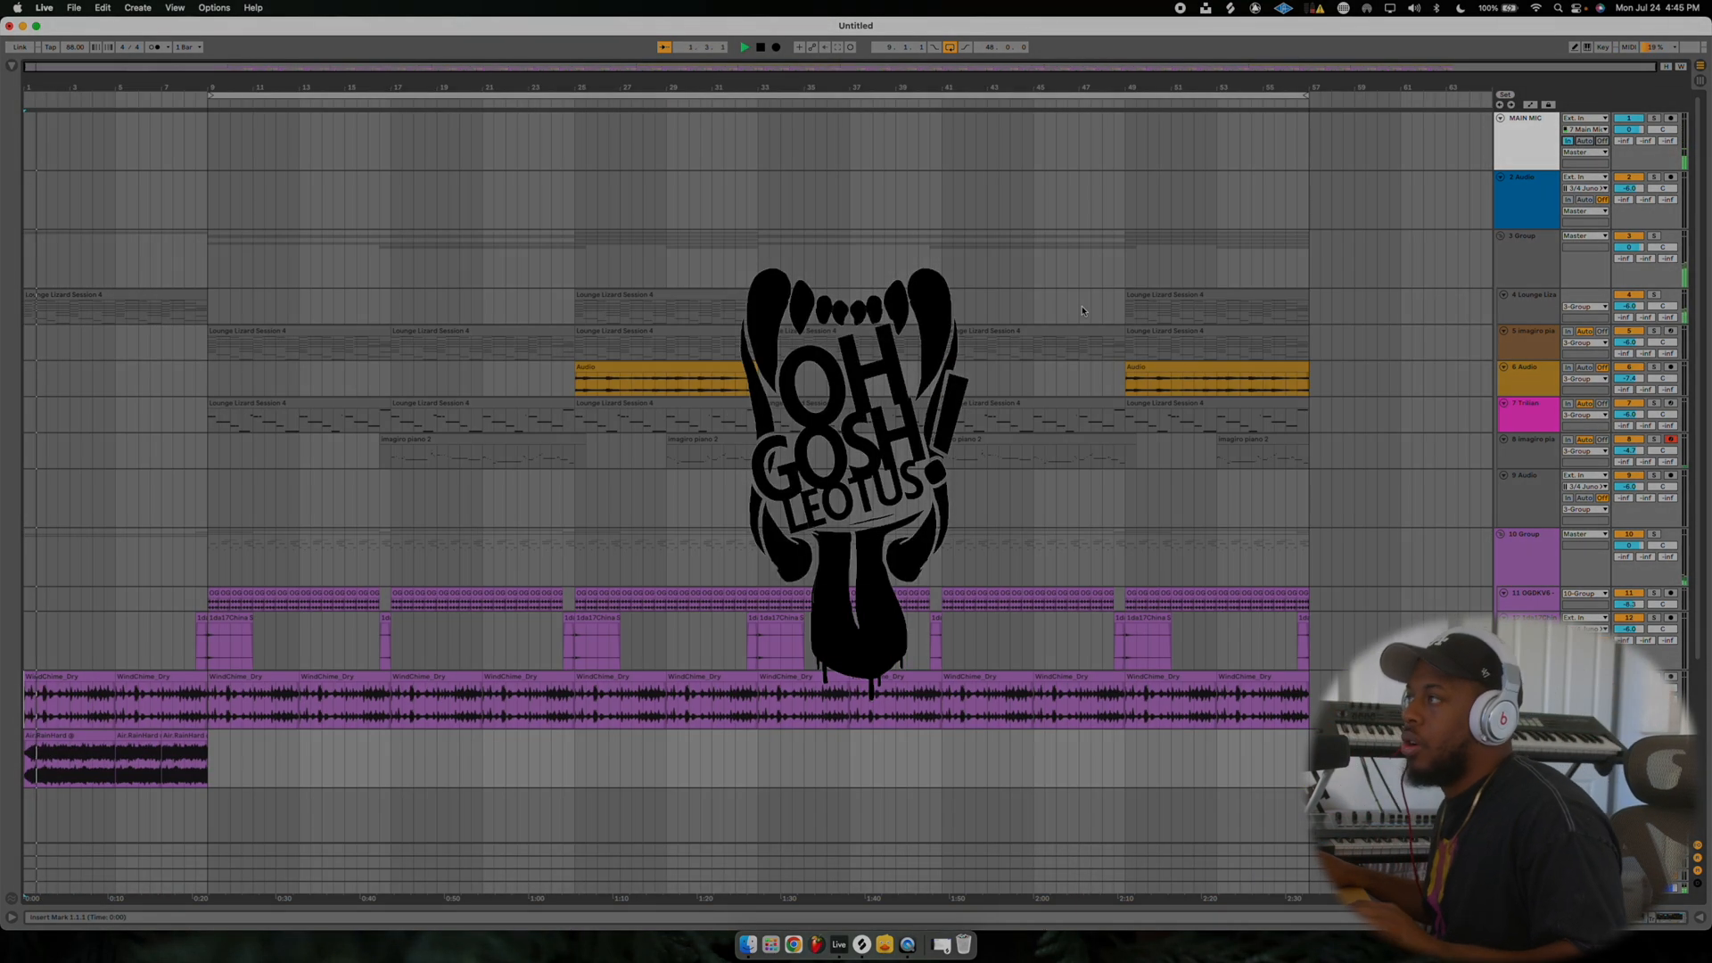